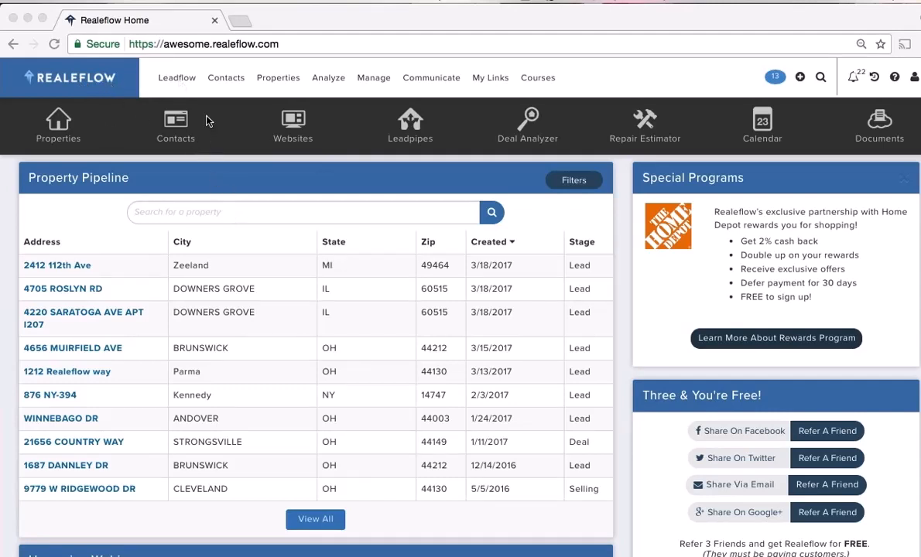
# Browse the lead generation, contacts and property menus and scroll through the page
pyautogui.click(181, 77)
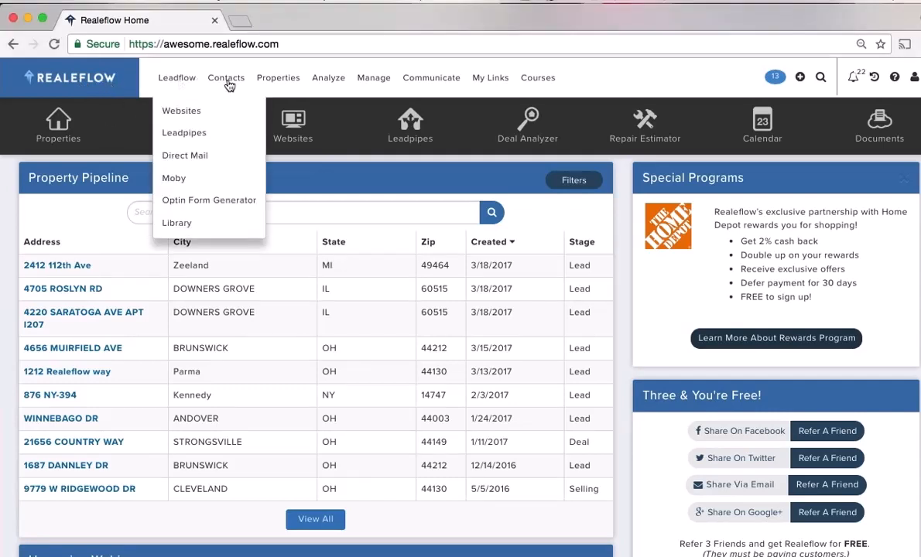
pyautogui.click(228, 81)
pyautogui.click(294, 84)
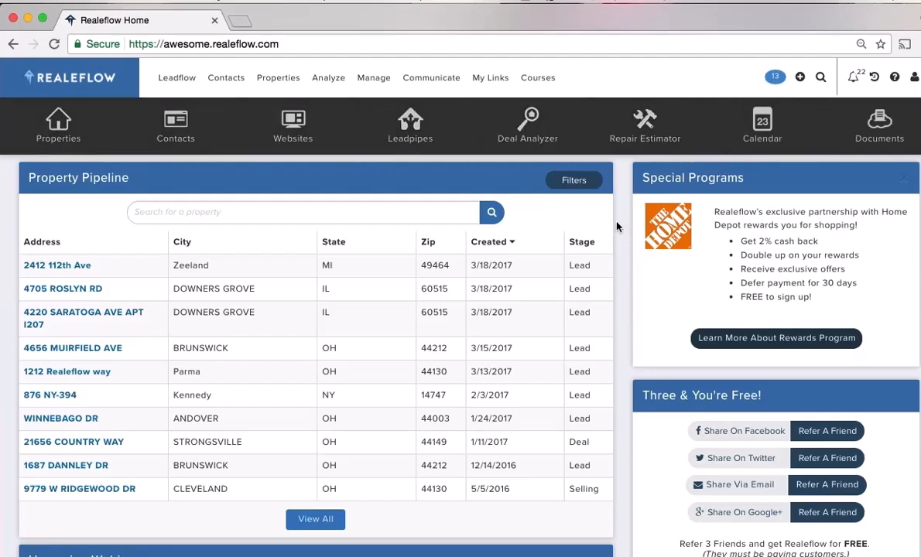
pyautogui.scroll(-2, 617, 228)
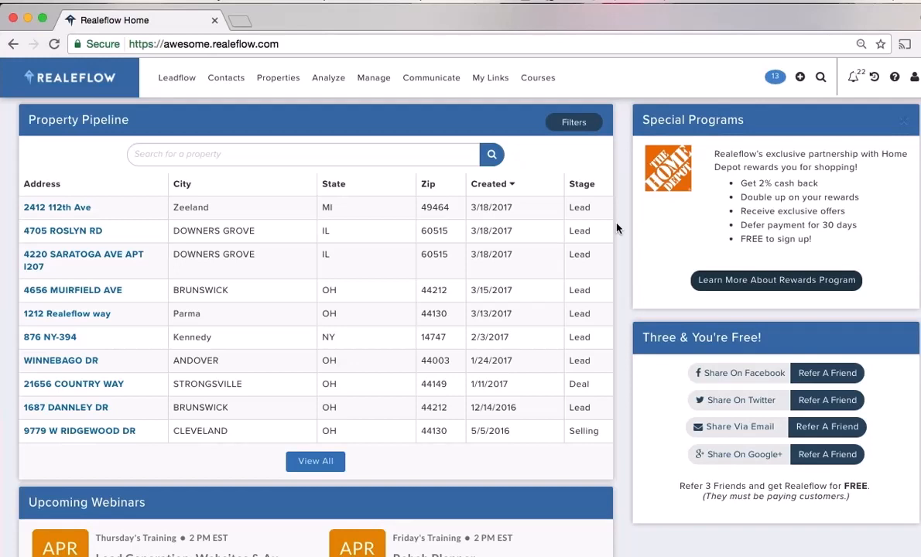
pyautogui.scroll(-2, 617, 228)
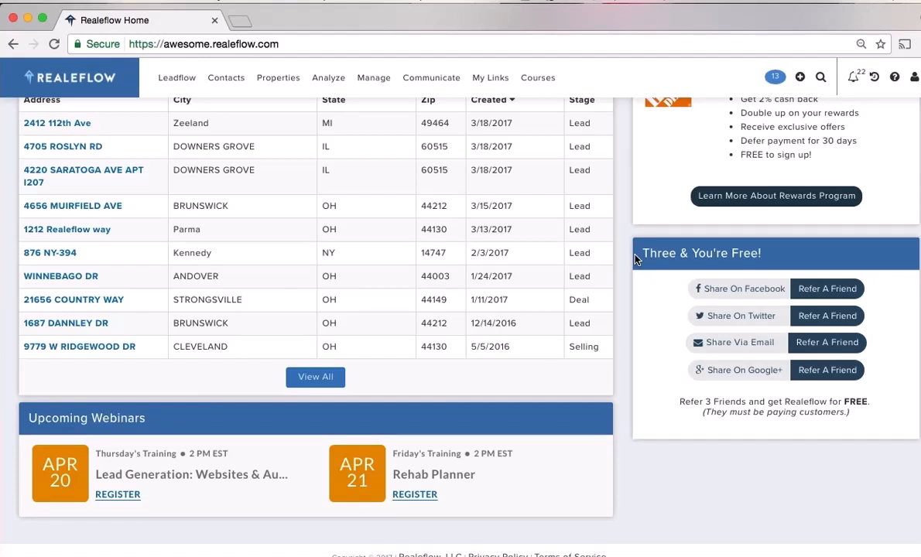
pyautogui.scroll(-1, 634, 283)
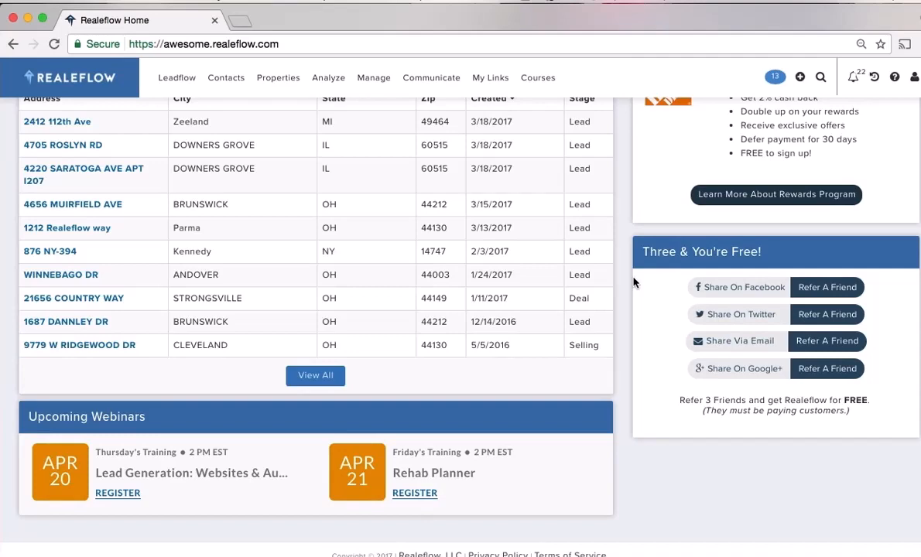
pyautogui.scroll(5, 633, 282)
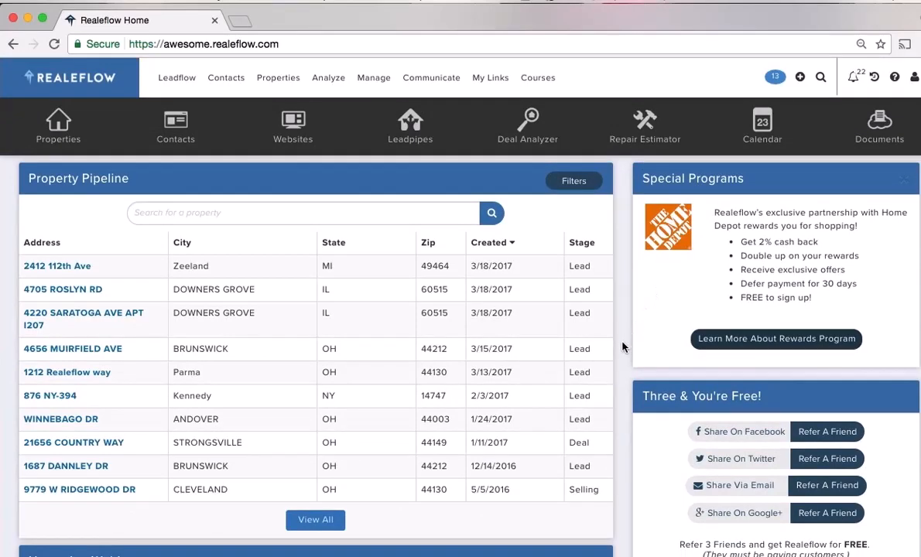
pyautogui.scroll(-2, 623, 349)
pyautogui.scroll(-1, 624, 349)
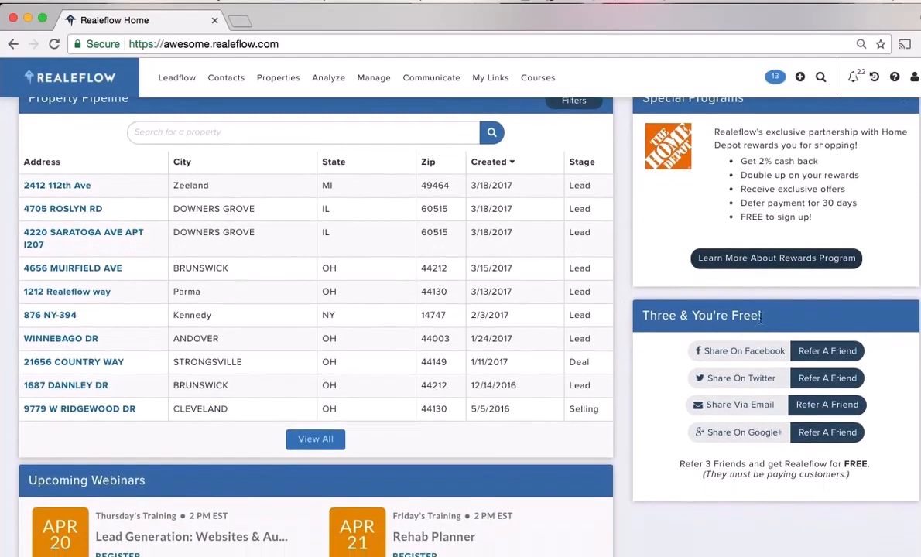
pyautogui.scroll(2, 621, 387)
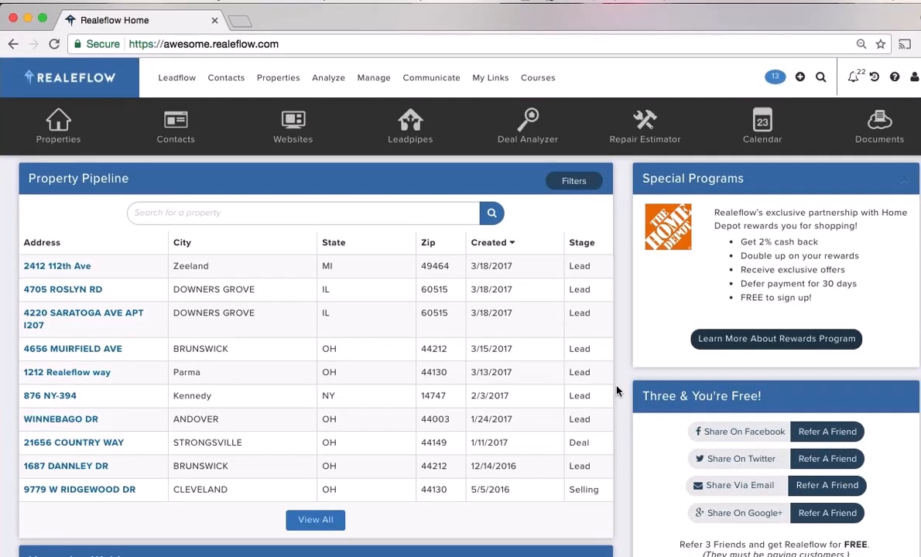
# Go to Leadflow > Websites, add a new site, and compare Core Website with Squeeze Page
pyautogui.click(177, 77)
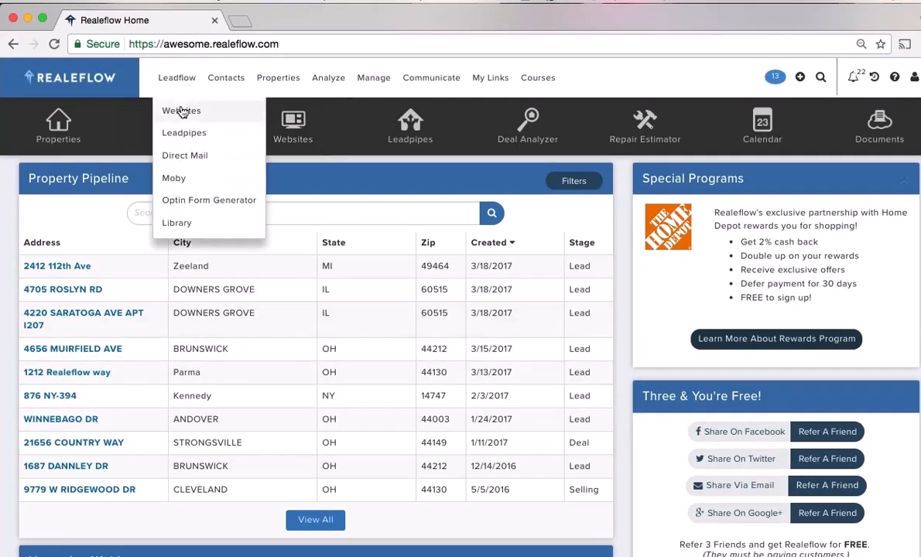
pyautogui.click(181, 112)
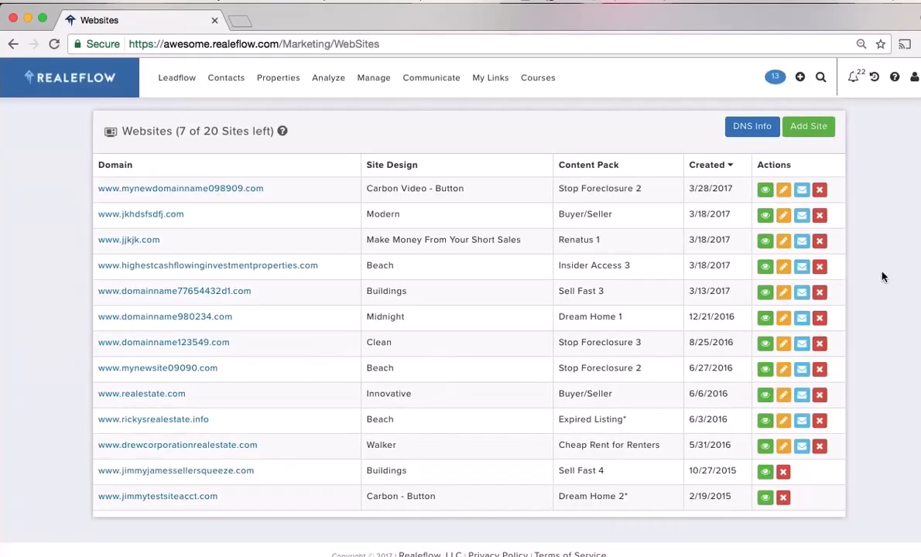
pyautogui.click(809, 132)
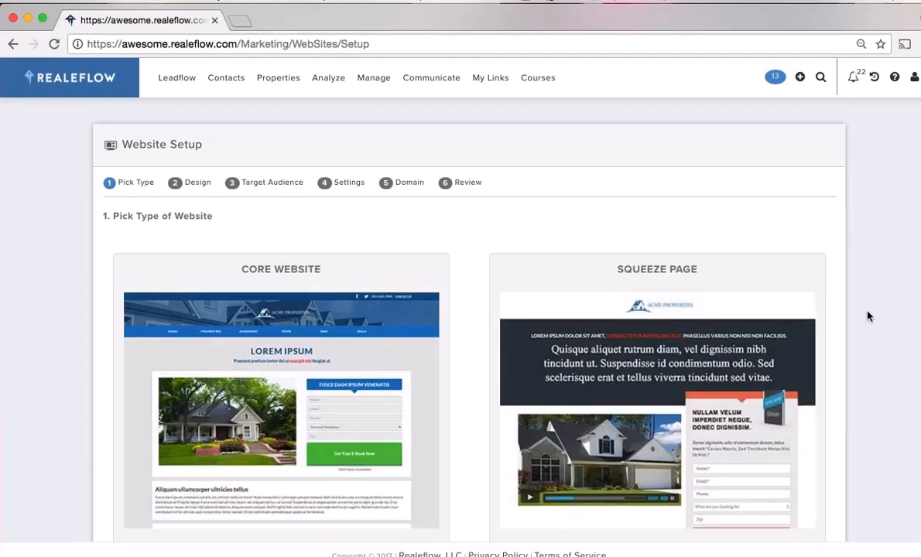
pyautogui.scroll(-3, 865, 325)
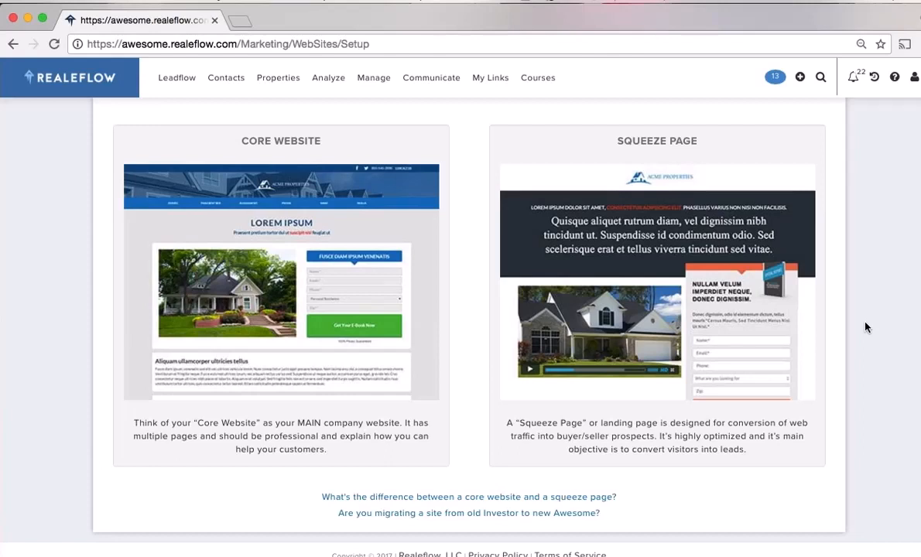
pyautogui.scroll(-1, 859, 329)
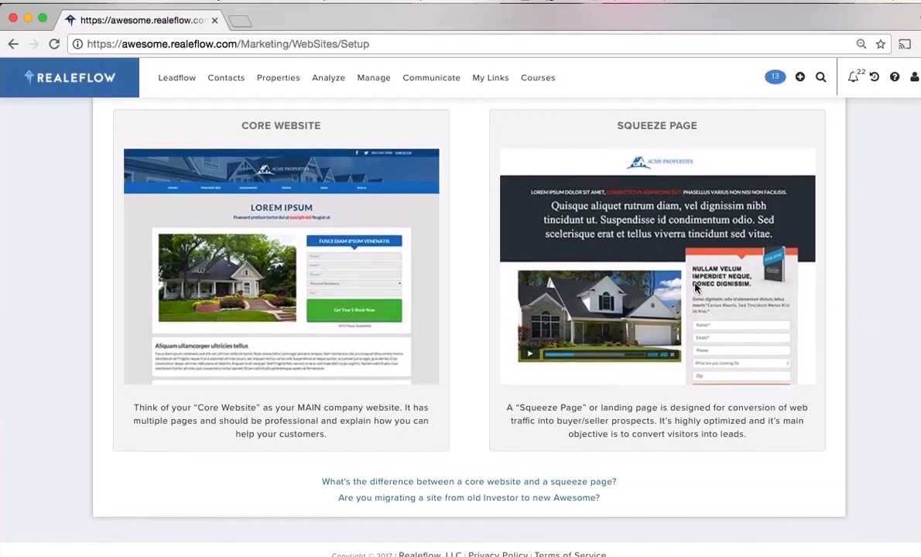
# Choose Squeeze Page as the site type and Buildings as its design theme
pyautogui.click(645, 263)
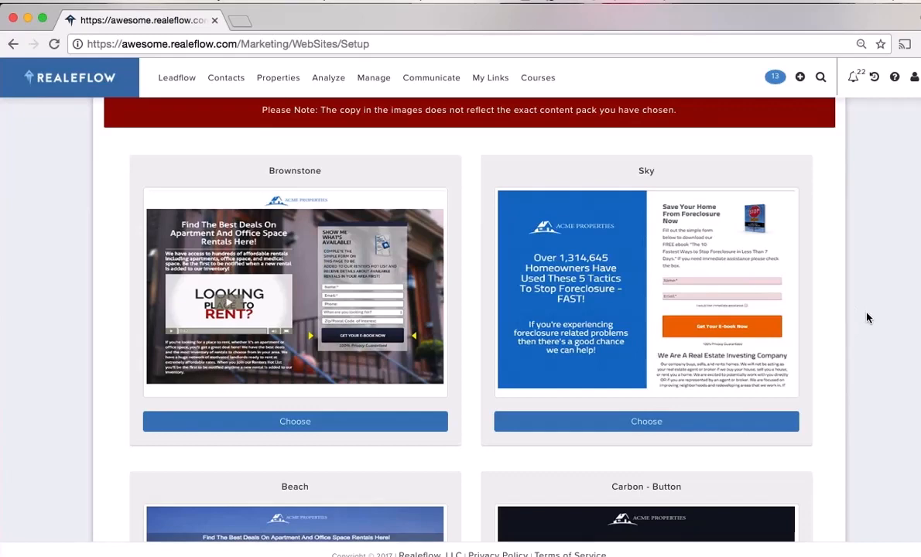
pyautogui.scroll(-2, 867, 318)
pyautogui.scroll(-3, 867, 318)
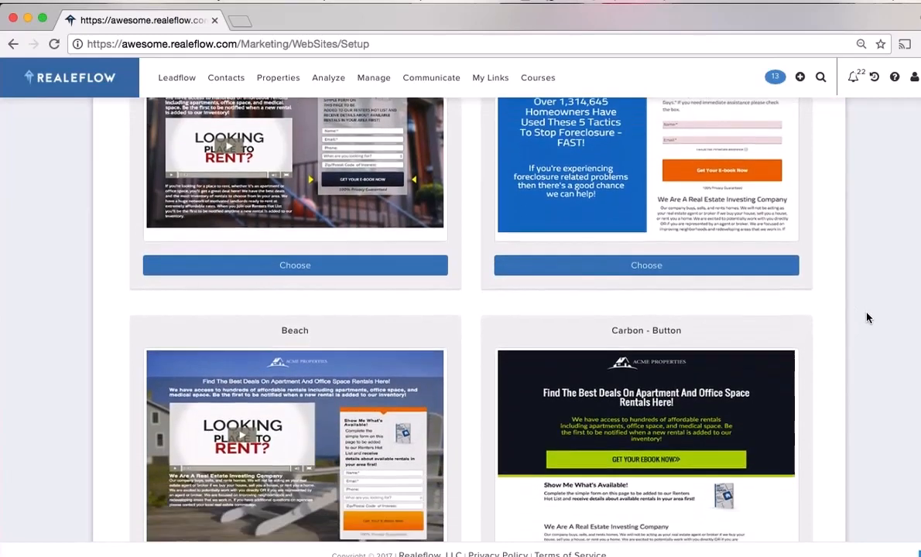
pyautogui.scroll(-6, 867, 317)
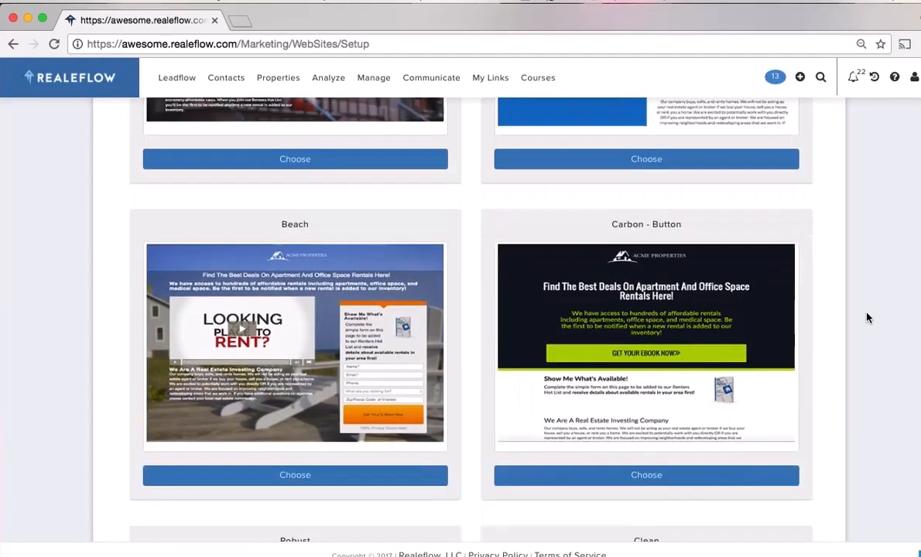
pyautogui.scroll(-2, 867, 318)
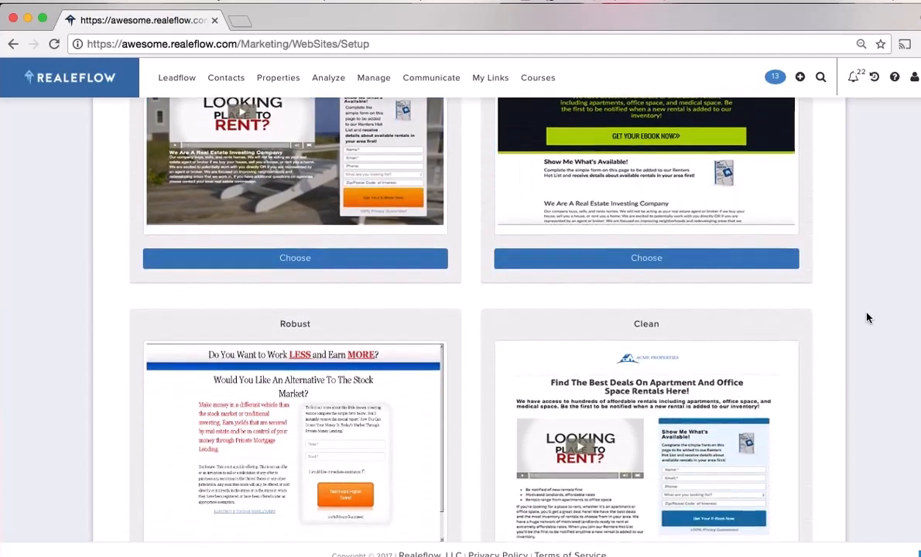
pyautogui.scroll(-11, 867, 317)
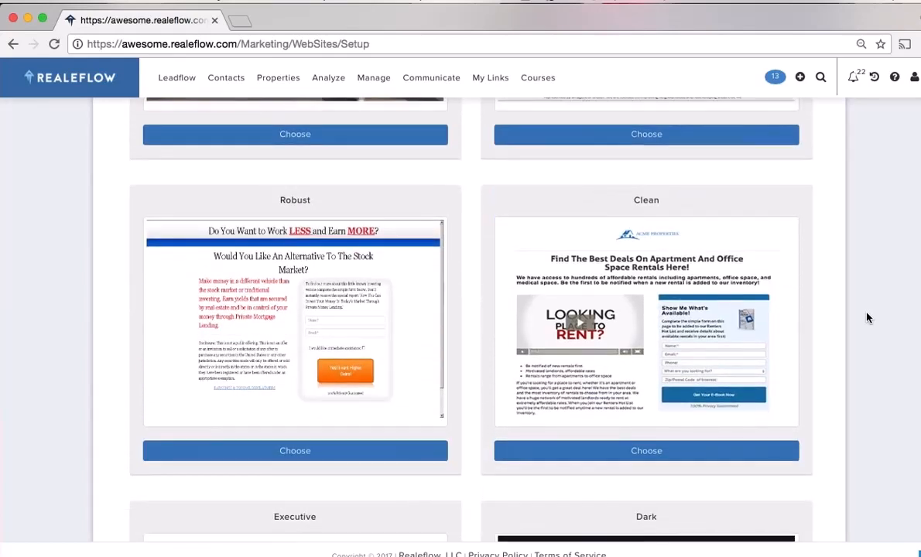
pyautogui.scroll(-16, 867, 318)
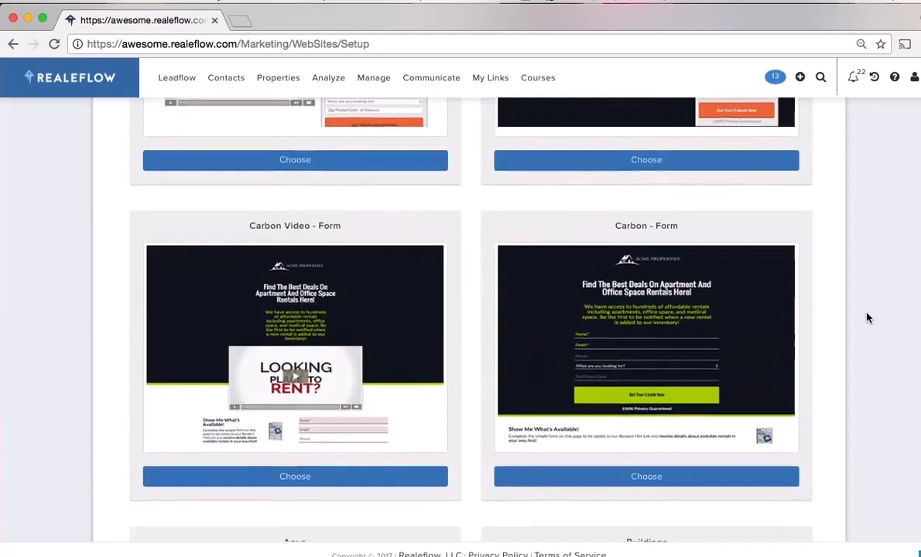
pyautogui.scroll(-2, 867, 318)
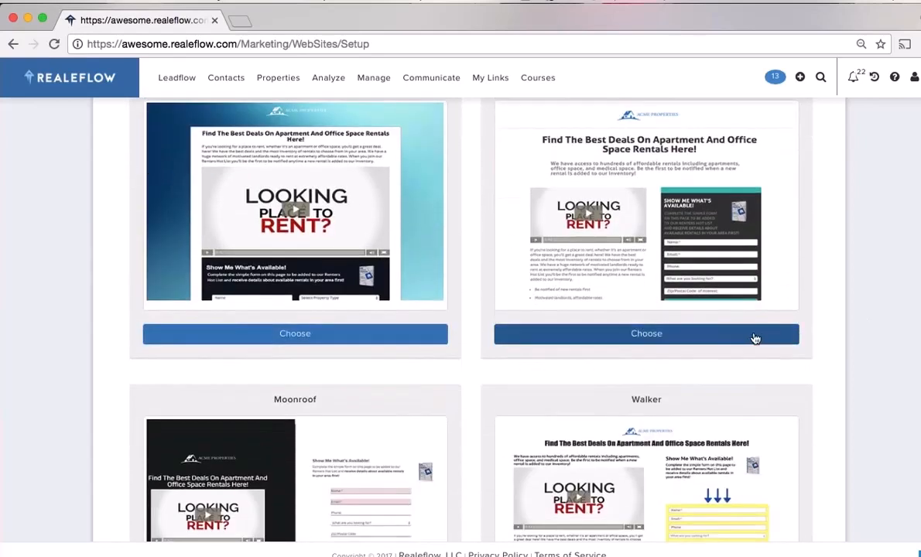
pyautogui.click(659, 339)
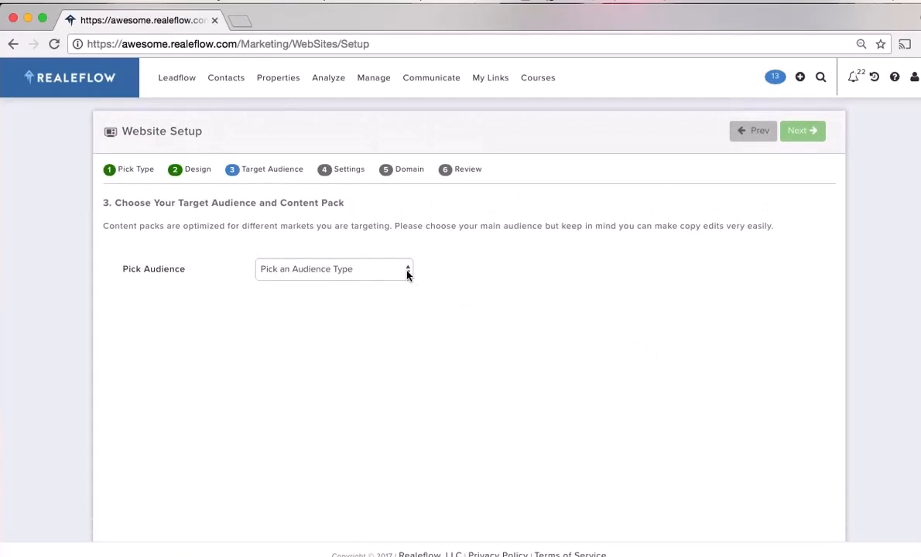
# Target Seller > Stop Foreclosure with the Stop Foreclosure 2 content pack
pyautogui.click(408, 272)
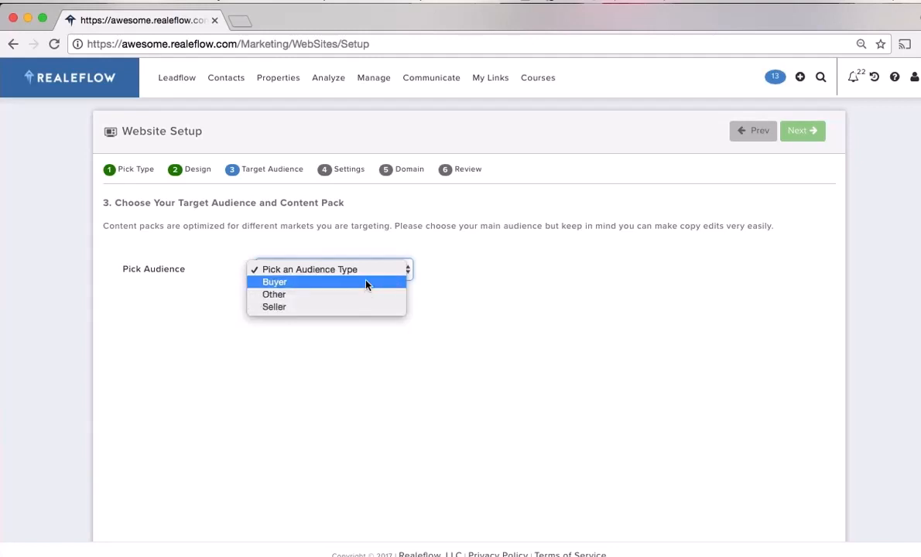
pyautogui.click(376, 312)
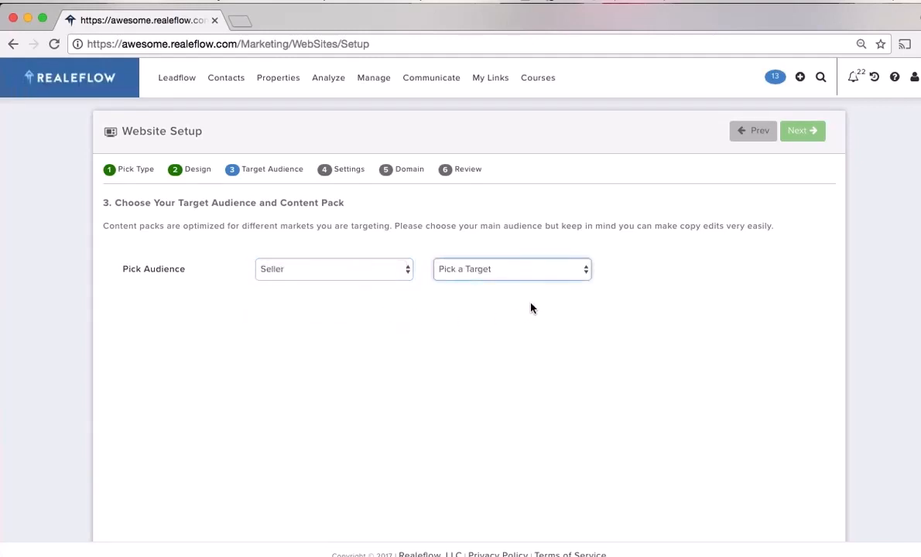
pyautogui.click(585, 273)
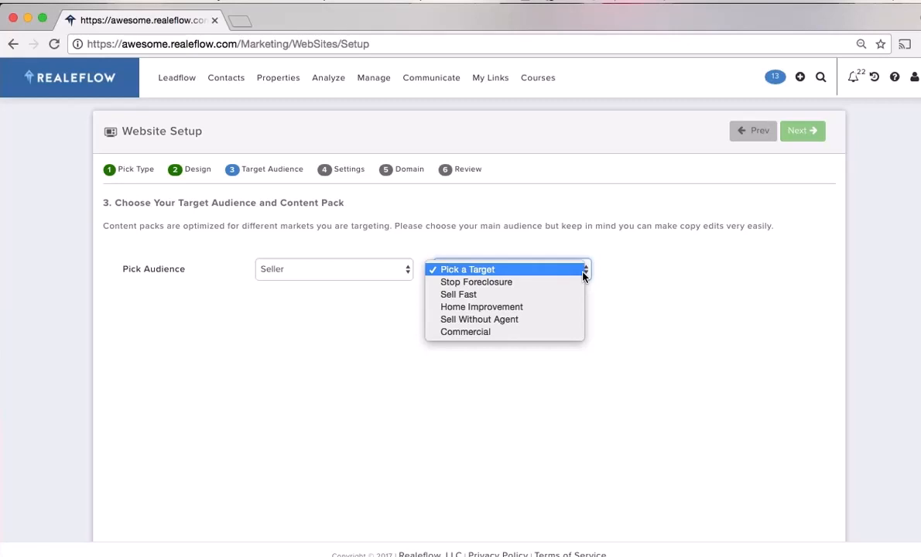
pyautogui.click(538, 283)
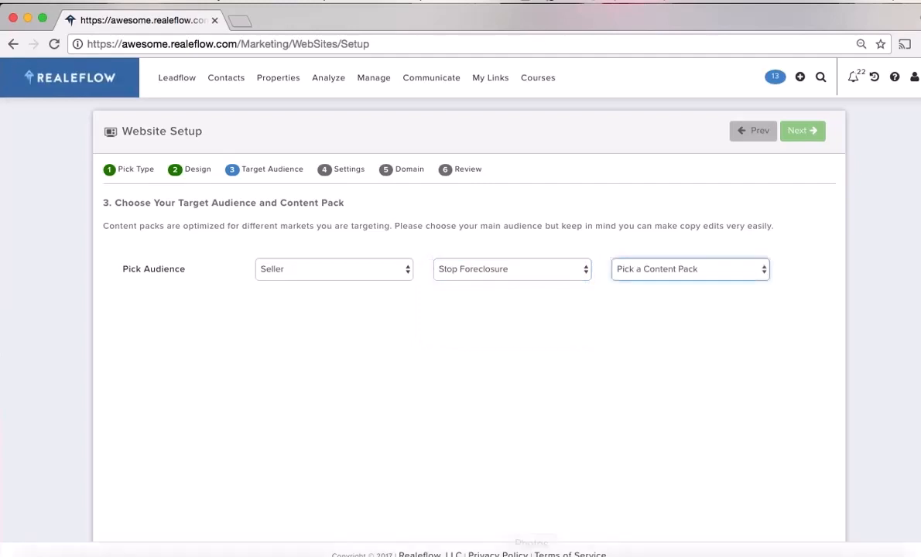
pyautogui.click(762, 273)
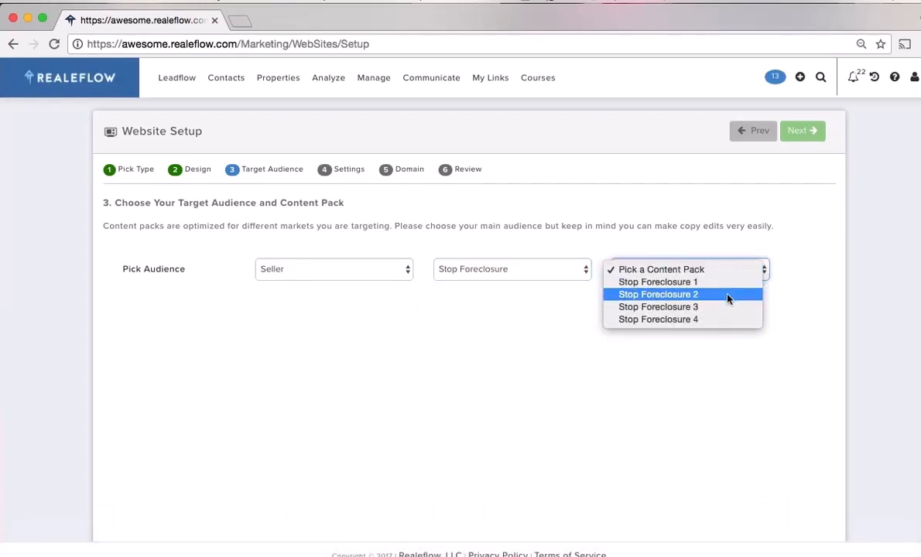
pyautogui.click(725, 283)
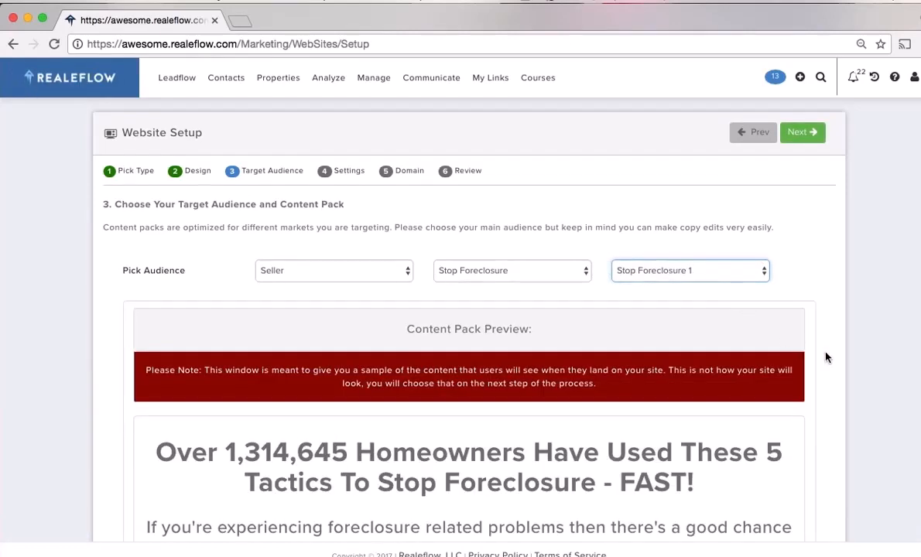
pyautogui.click(764, 273)
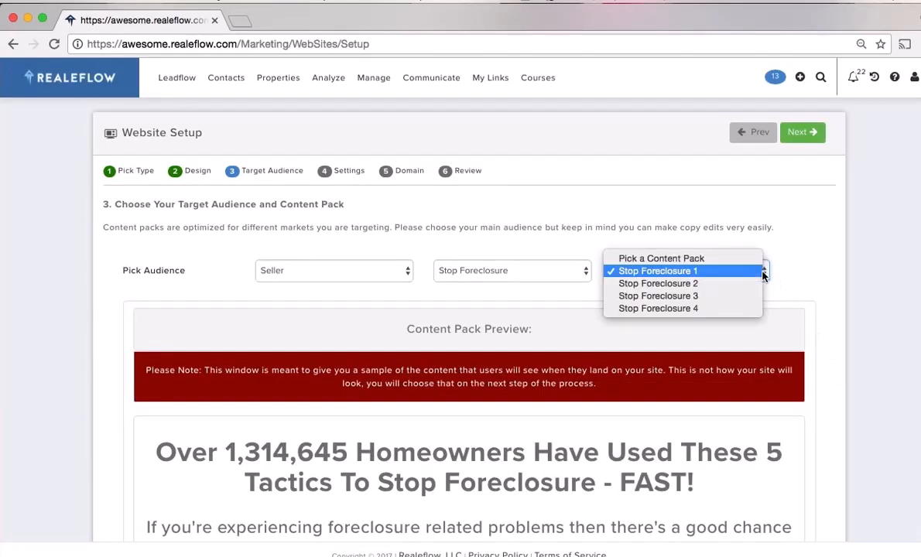
pyautogui.click(691, 283)
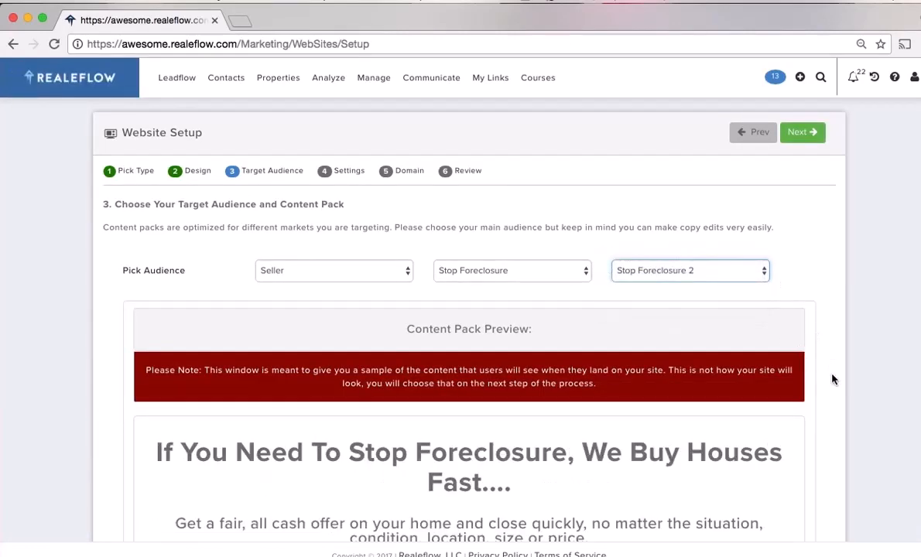
pyautogui.scroll(-1, 834, 379)
pyautogui.scroll(2, 837, 378)
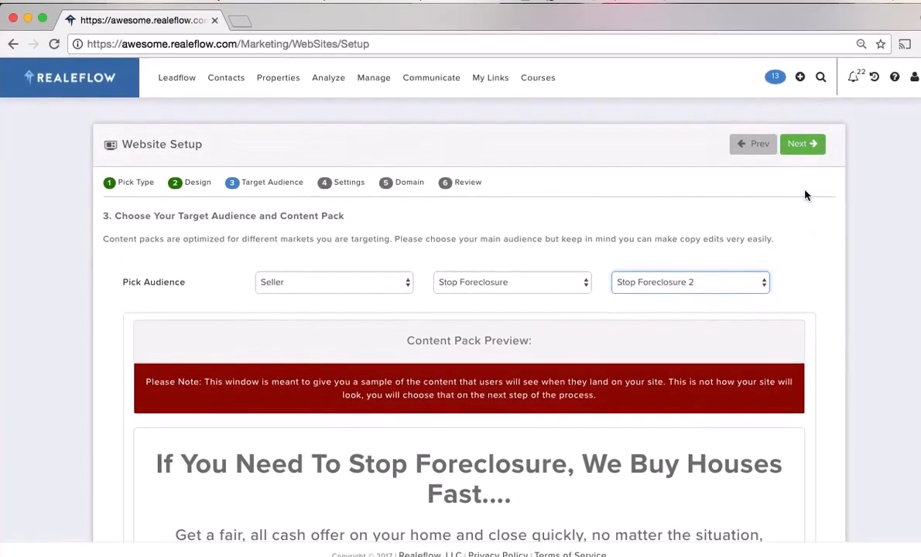
# Advance past the general settings step to the domain options
pyautogui.click(802, 145)
pyautogui.scroll(-1, 805, 318)
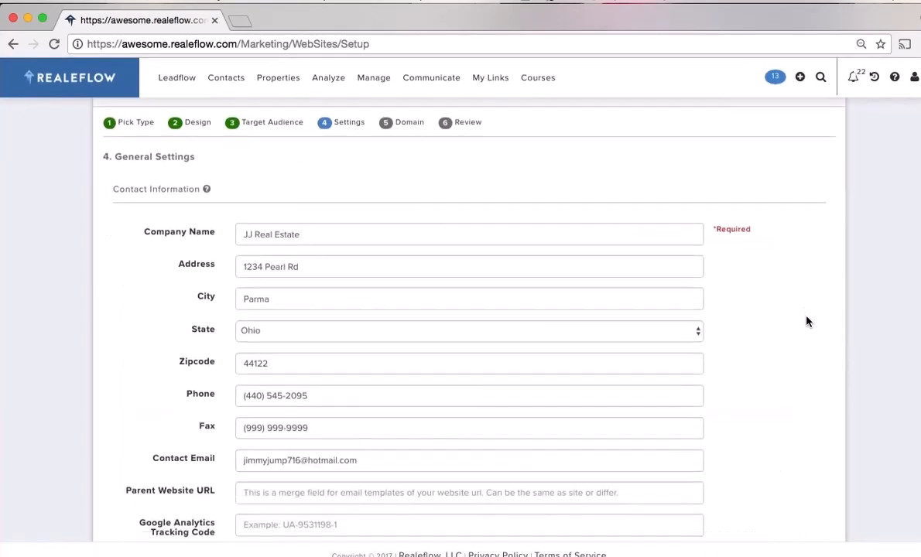
pyautogui.scroll(-3, 806, 323)
pyautogui.scroll(5, 803, 320)
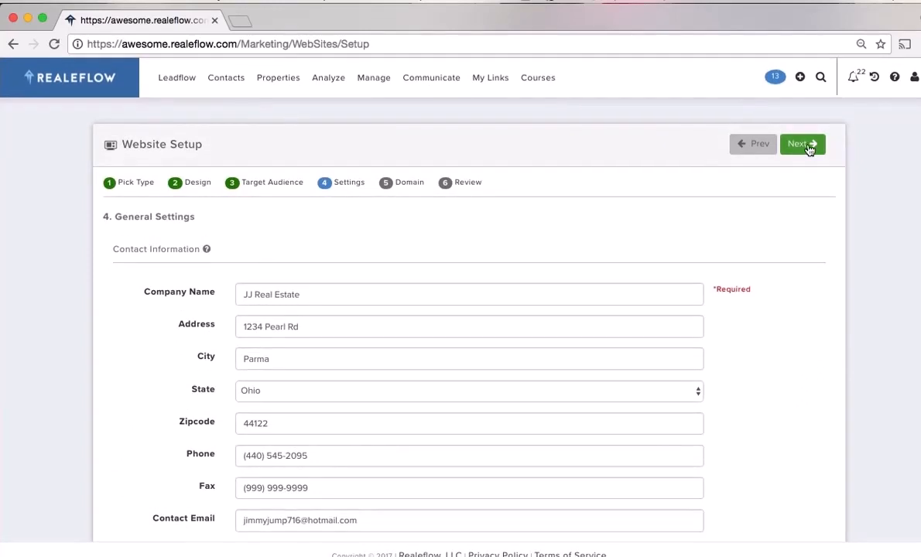
pyautogui.click(803, 145)
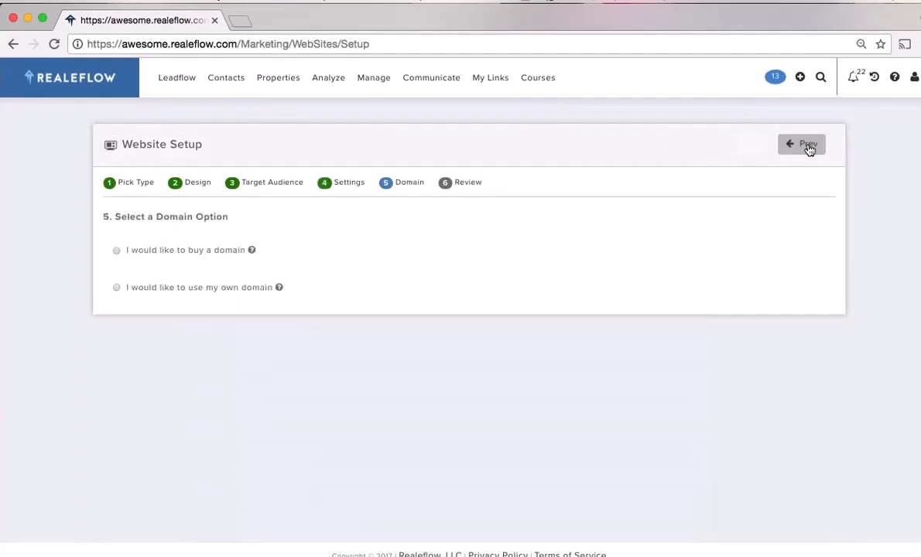
# Use your own domain 'domain00909998' with the .com extension and build the site
pyautogui.click(116, 289)
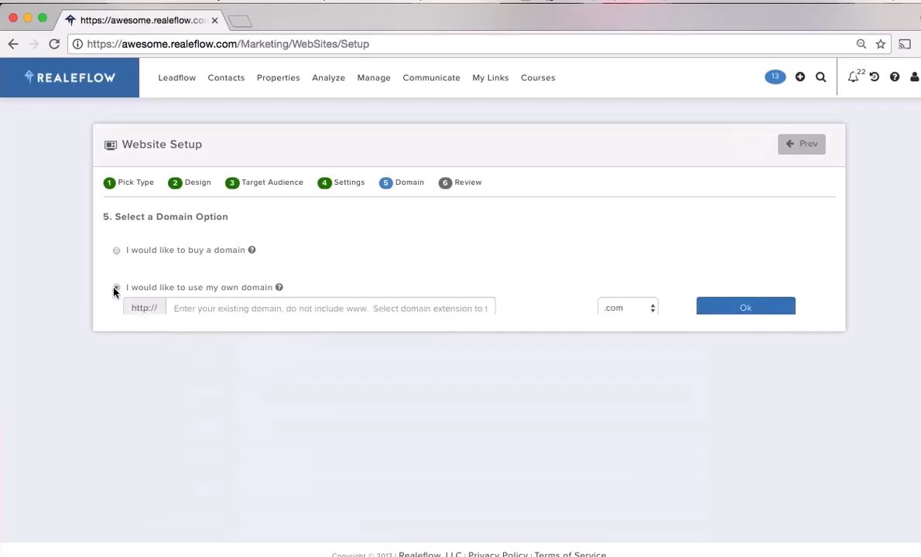
pyautogui.click(193, 309)
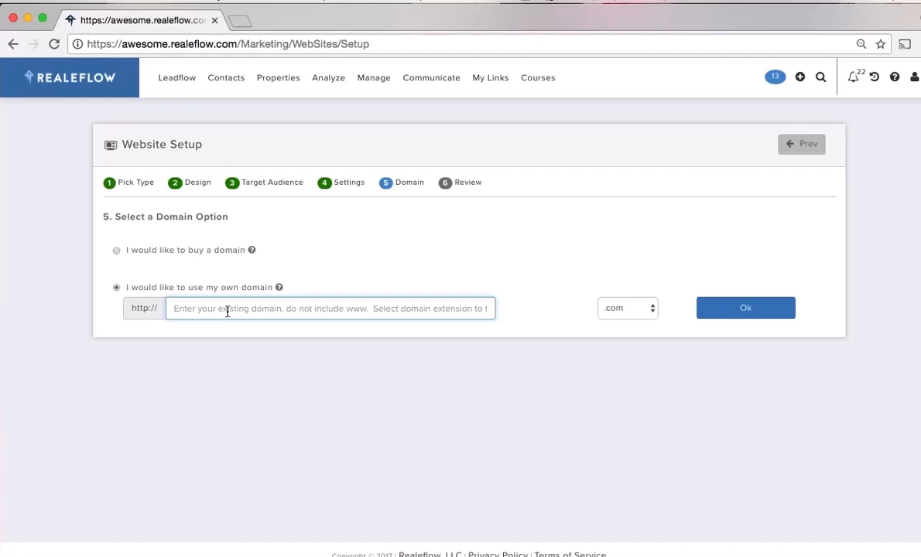
pyautogui.write('dom')
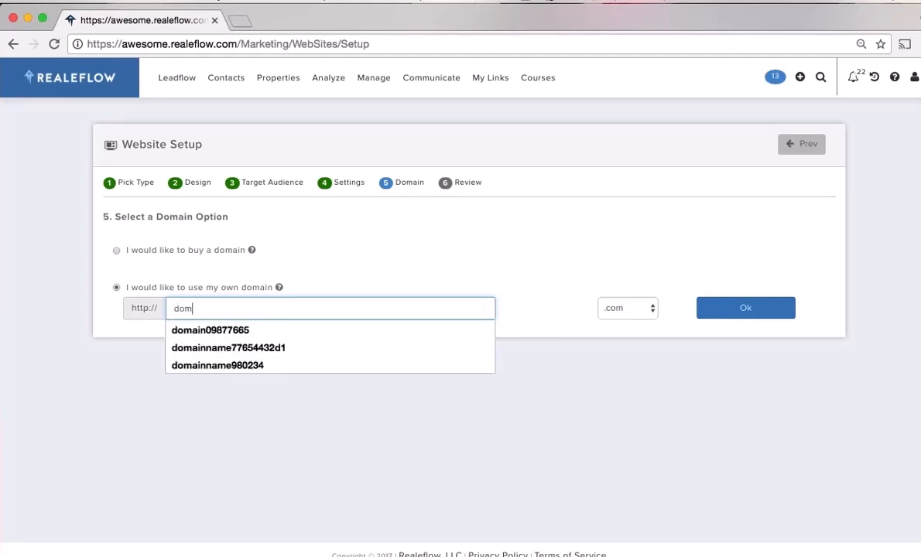
pyautogui.write('ain0090')
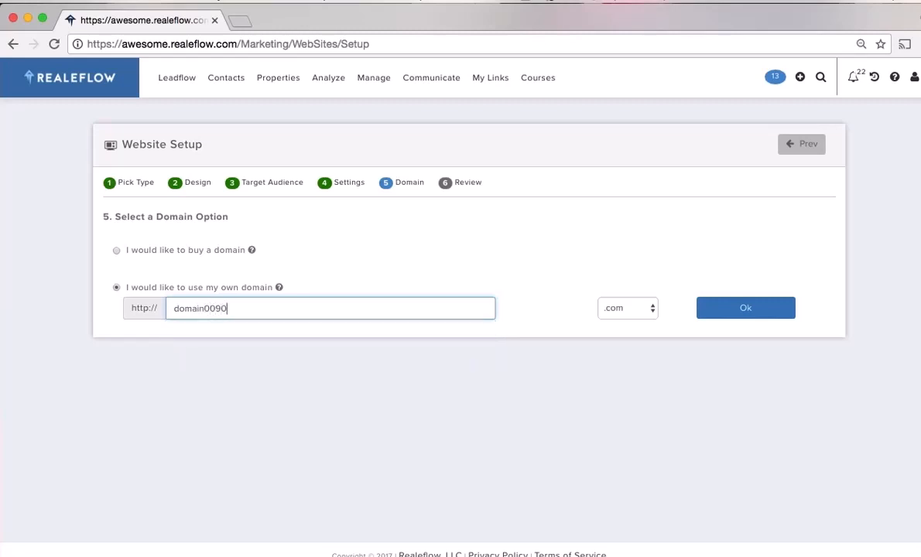
pyautogui.write('9998')
pyautogui.click(653, 309)
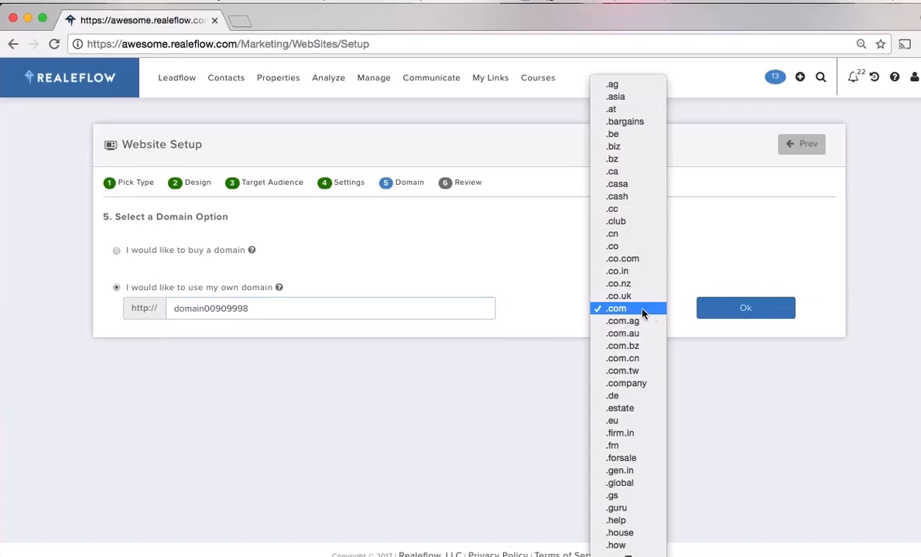
pyautogui.click(642, 310)
pyautogui.click(738, 314)
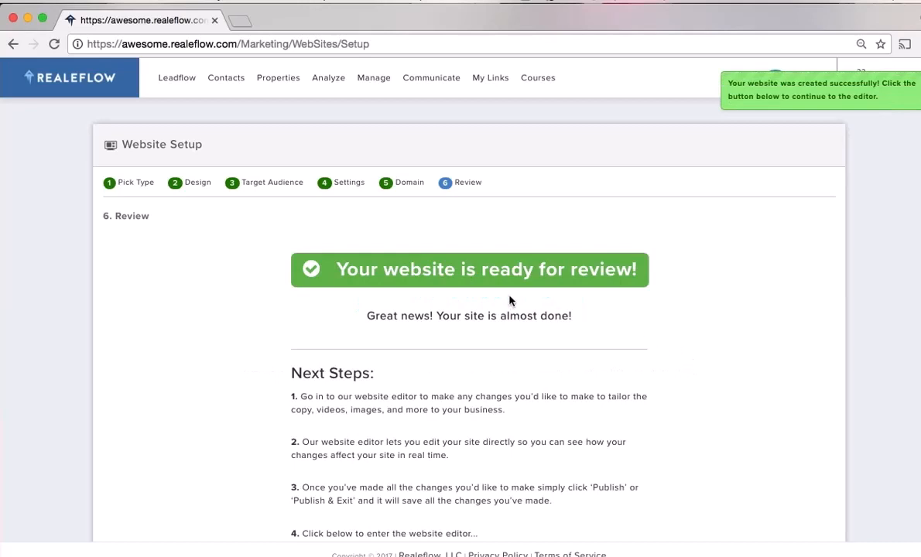
# Open the new Stop Foreclosure squeeze page in the editor and pause its intro video
pyautogui.click(430, 265)
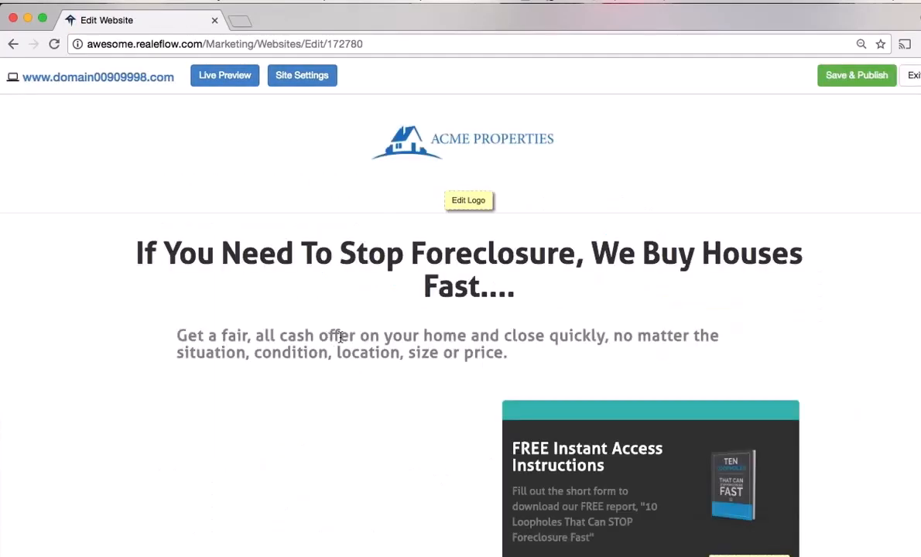
pyautogui.scroll(-5, 341, 337)
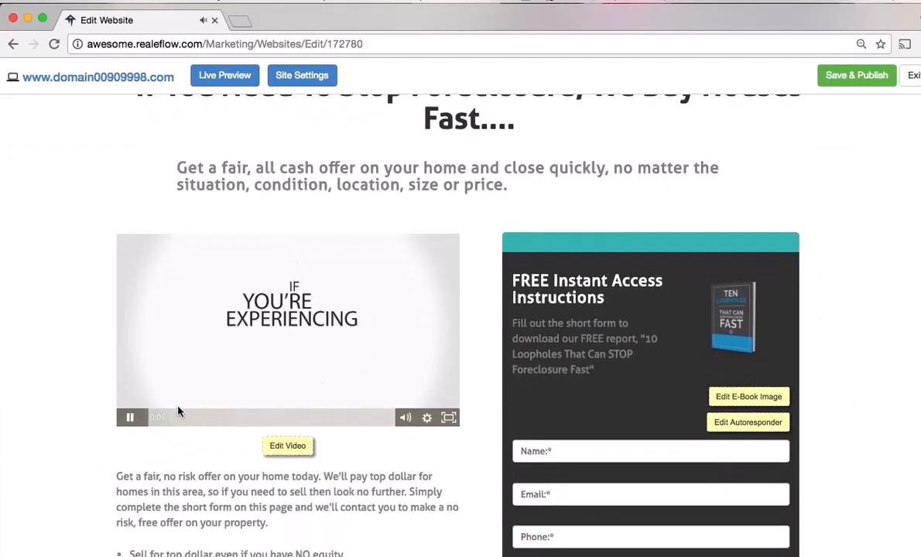
pyautogui.click(206, 403)
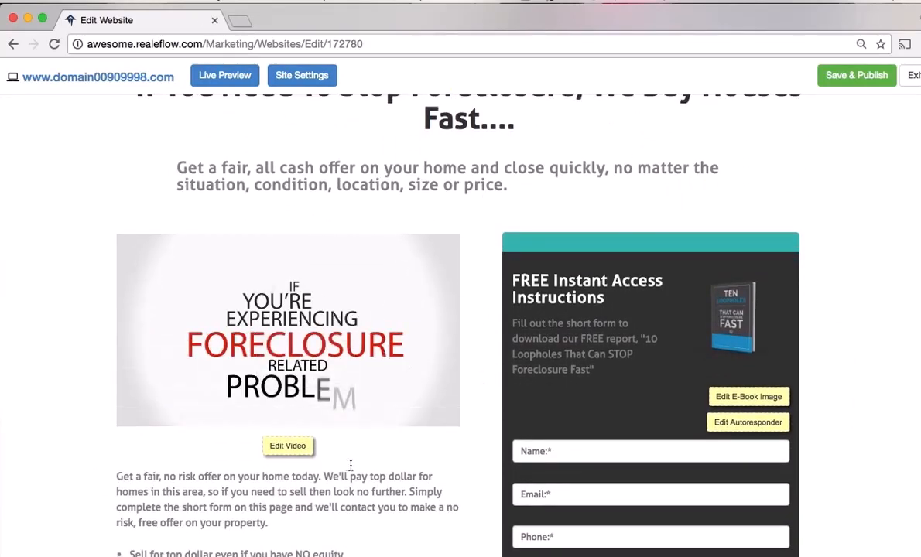
pyautogui.scroll(5, 447, 462)
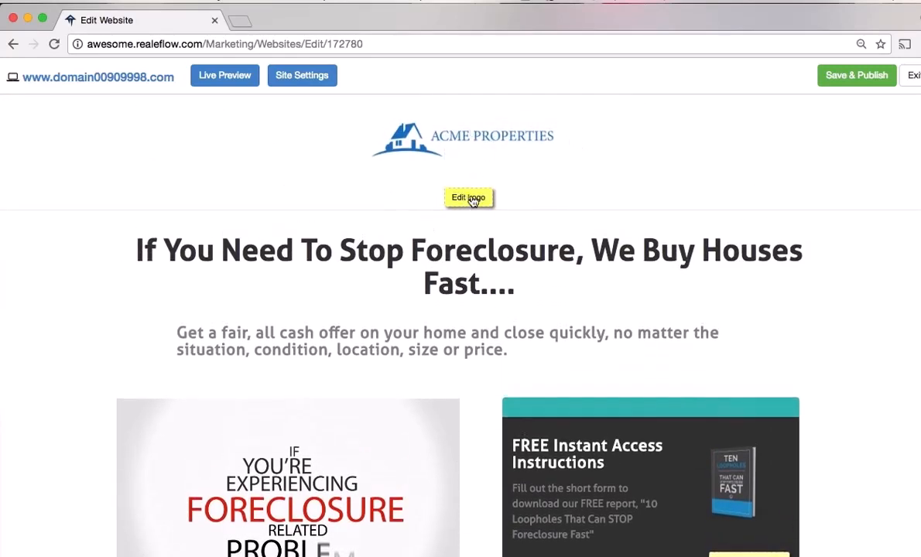
pyautogui.scroll(-1, 476, 306)
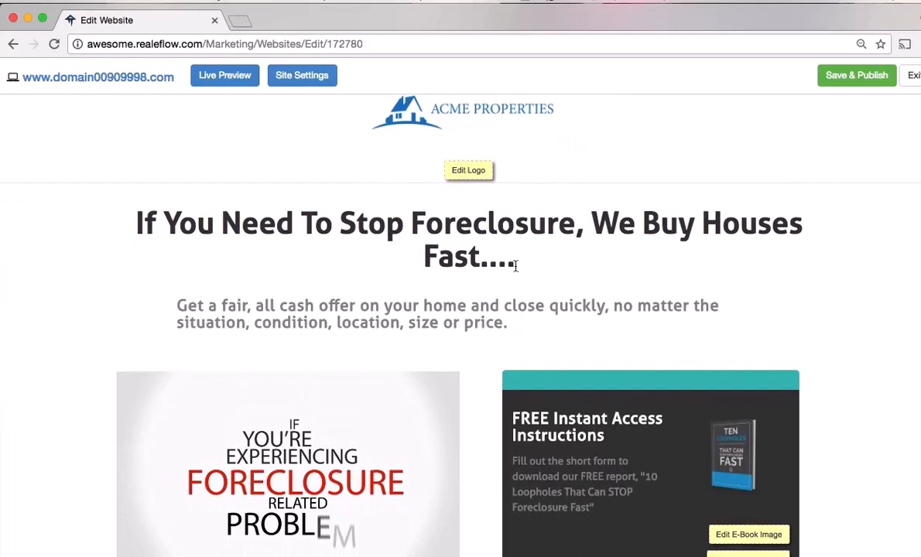
pyautogui.click(516, 266)
pyautogui.click(510, 324)
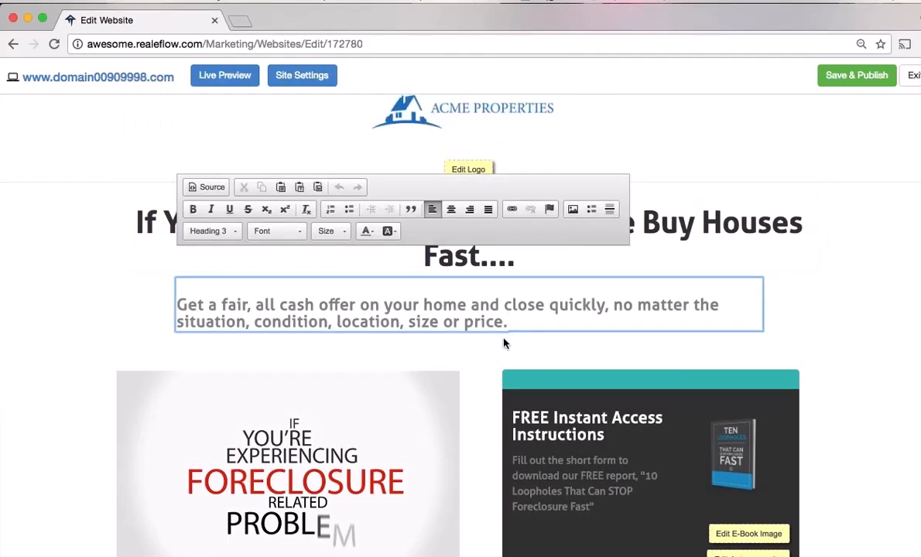
# Replace the dots after 'Fast' in the headline with '!!!!!!'
pyautogui.click(476, 255)
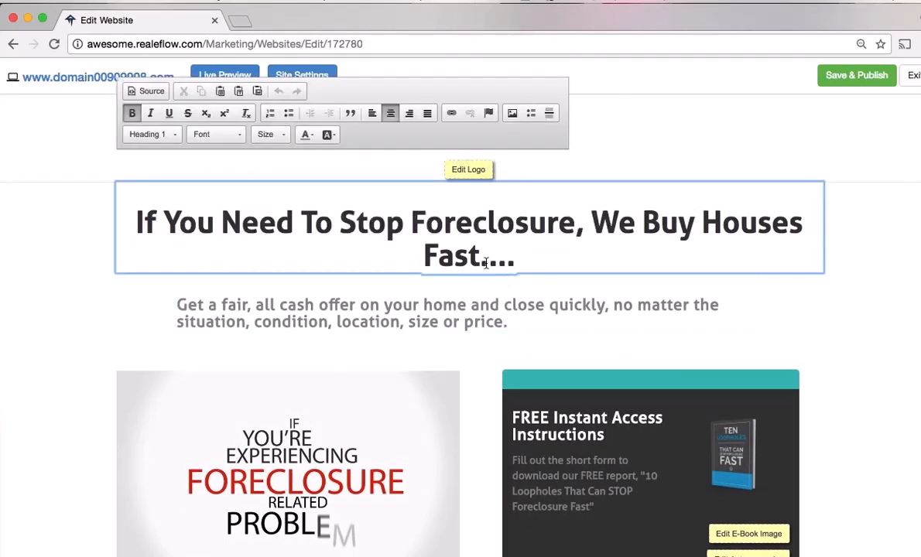
pyautogui.moveTo(485, 264); pyautogui.dragTo(533, 262)
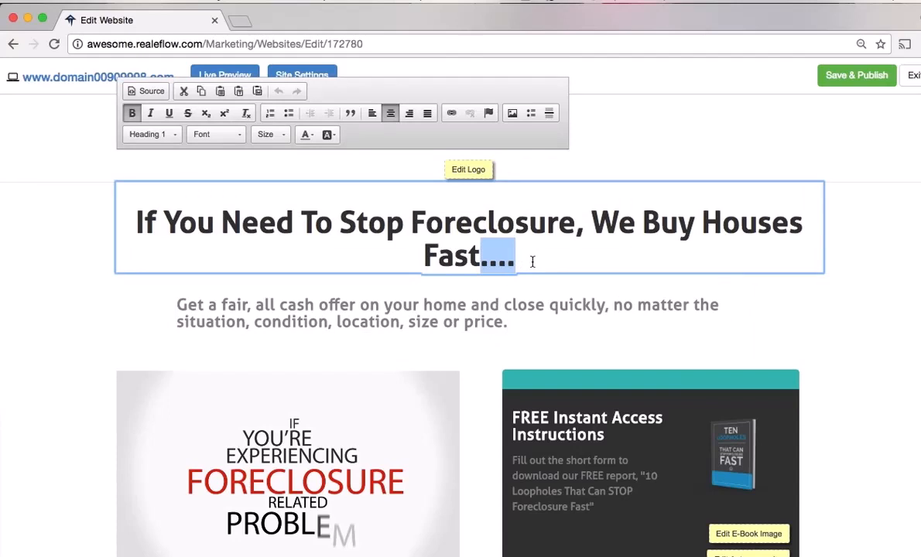
pyautogui.write('!!!!!!')
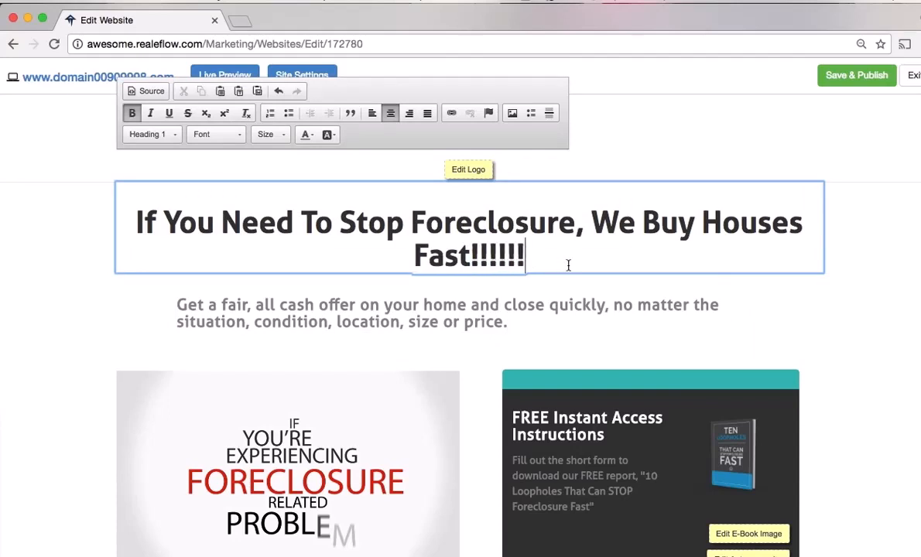
pyautogui.scroll(-2, 844, 347)
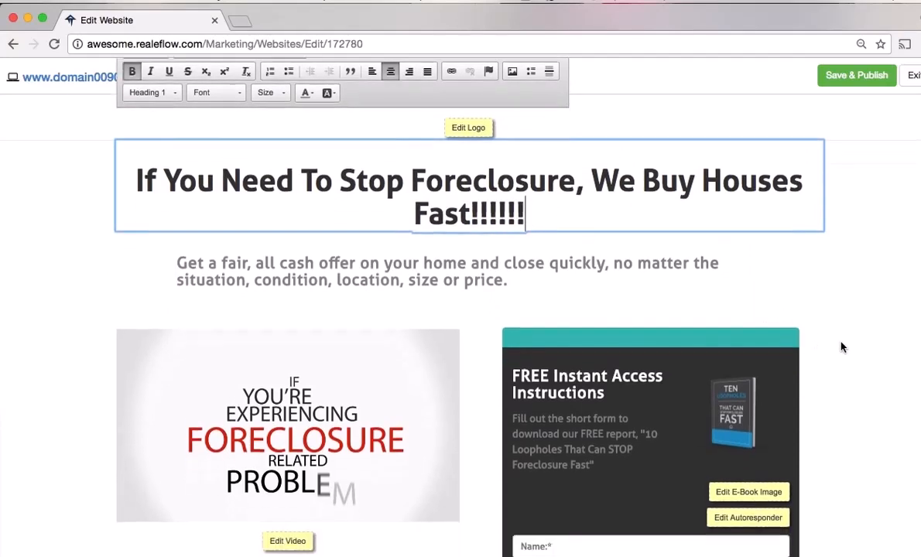
pyautogui.scroll(-3, 843, 348)
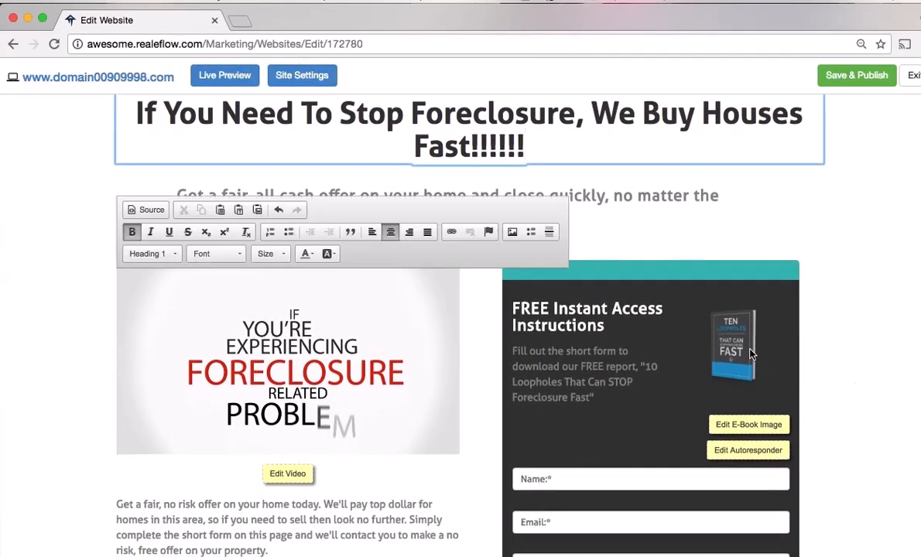
# Show the report form's autoresponder settings with its ten email steps
pyautogui.click(750, 453)
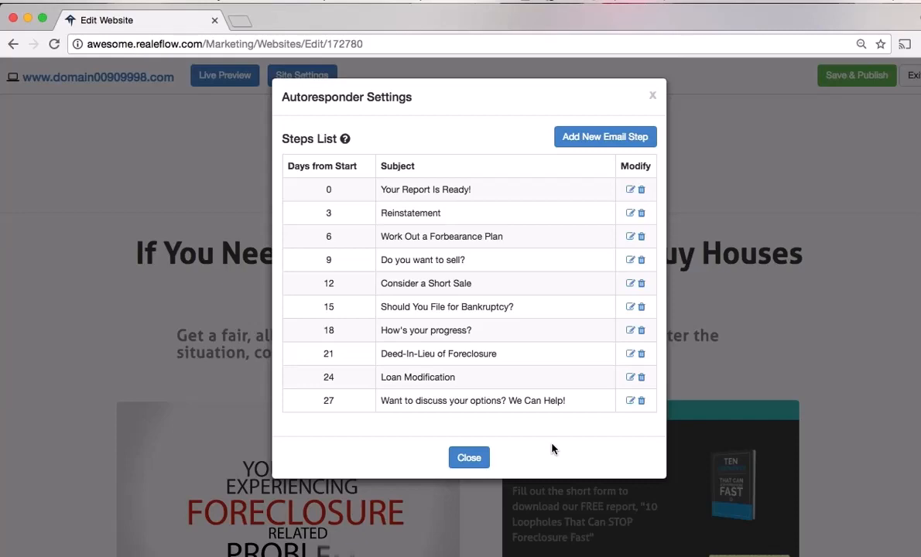
# Close the autoresponder settings, exit the editor and save the changes
pyautogui.click(469, 458)
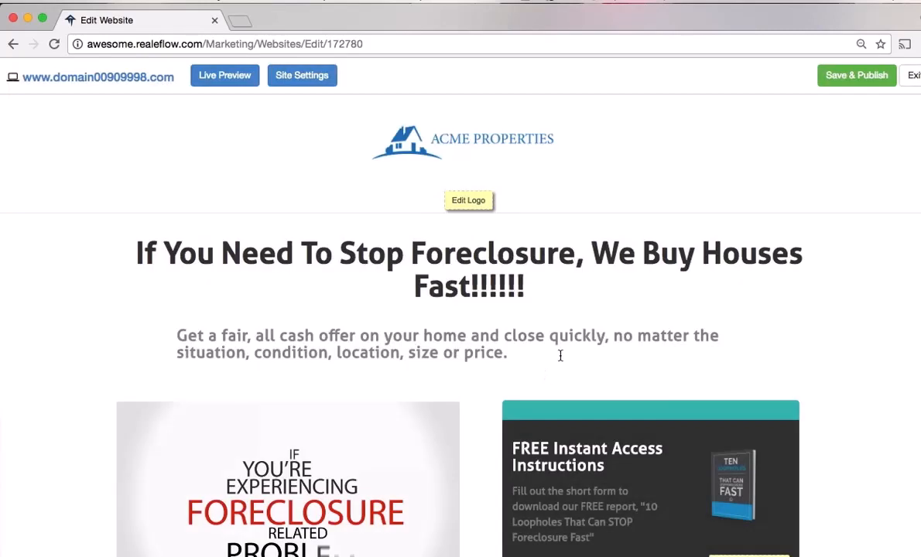
pyautogui.click(912, 76)
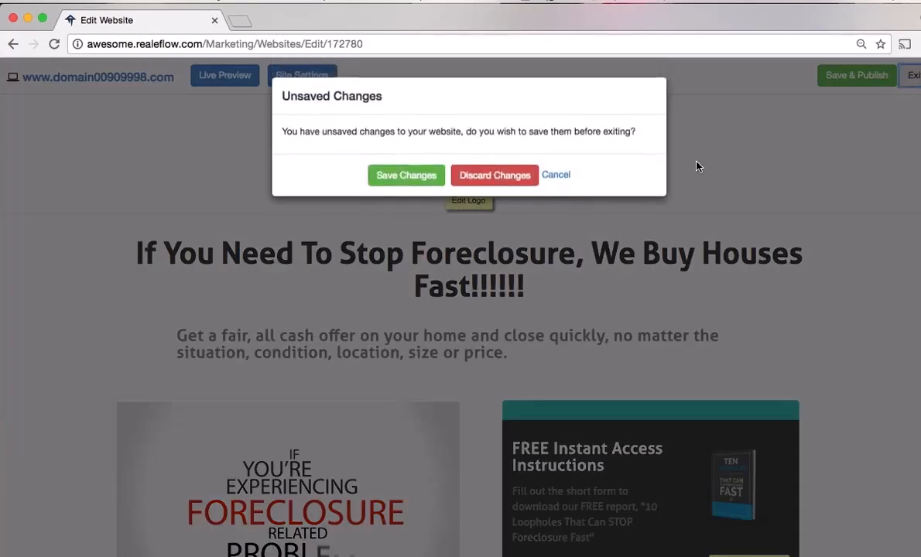
pyautogui.click(417, 179)
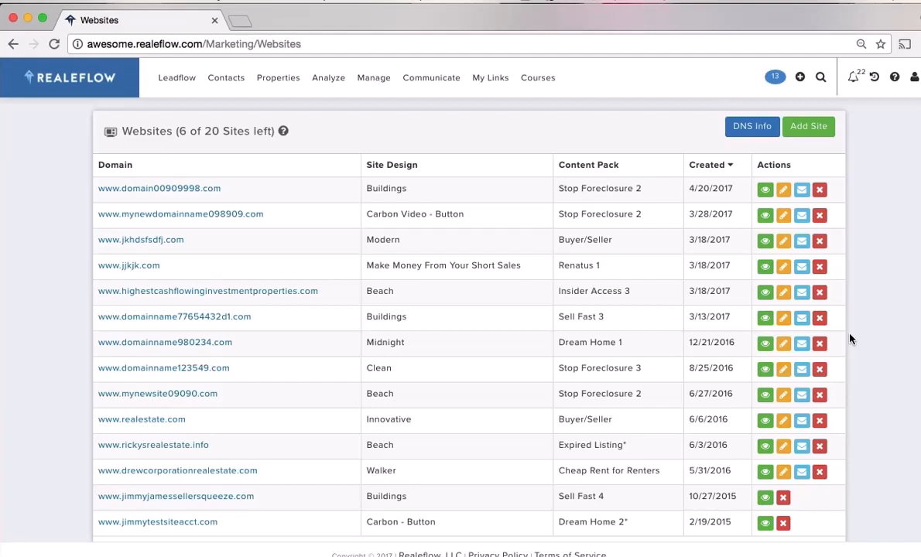
# Go to the Leadpipes search page and select Absentee Owners as the lead type
pyautogui.click(178, 88)
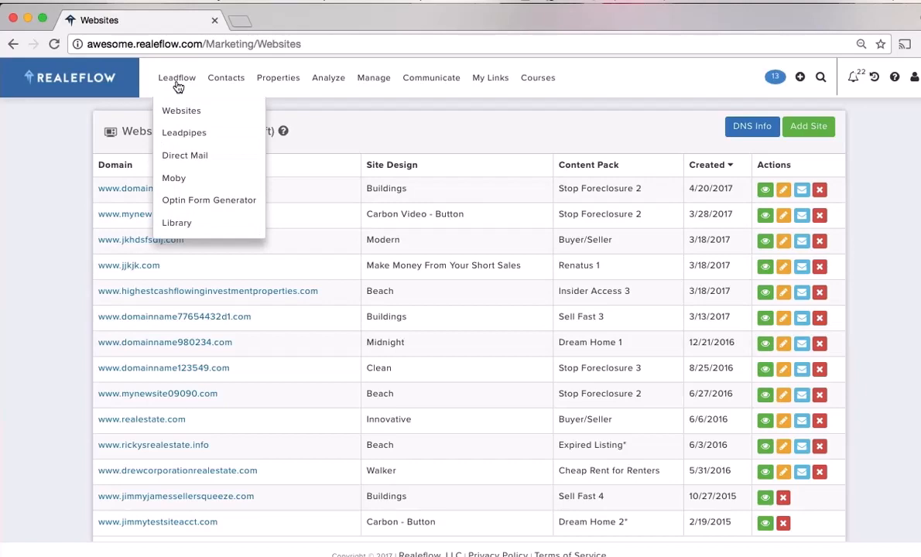
pyautogui.click(178, 132)
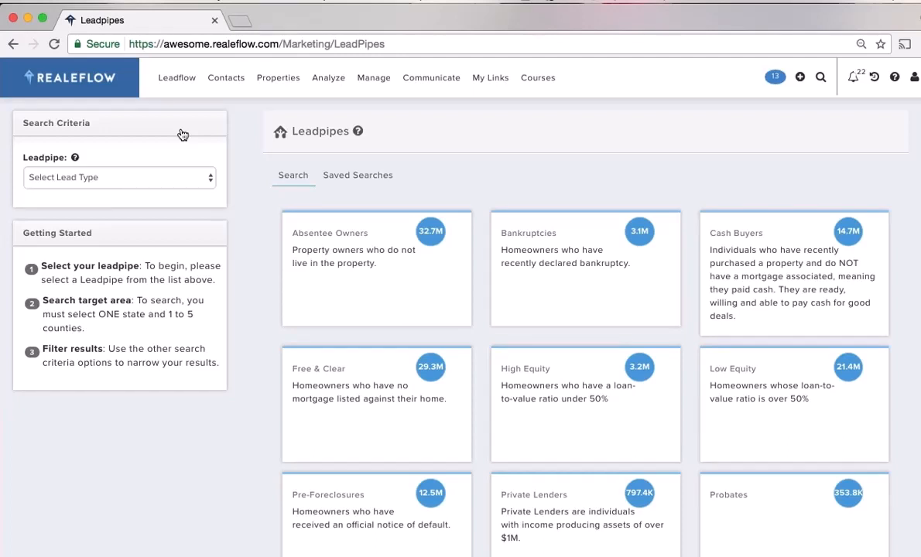
pyautogui.scroll(-2, 261, 243)
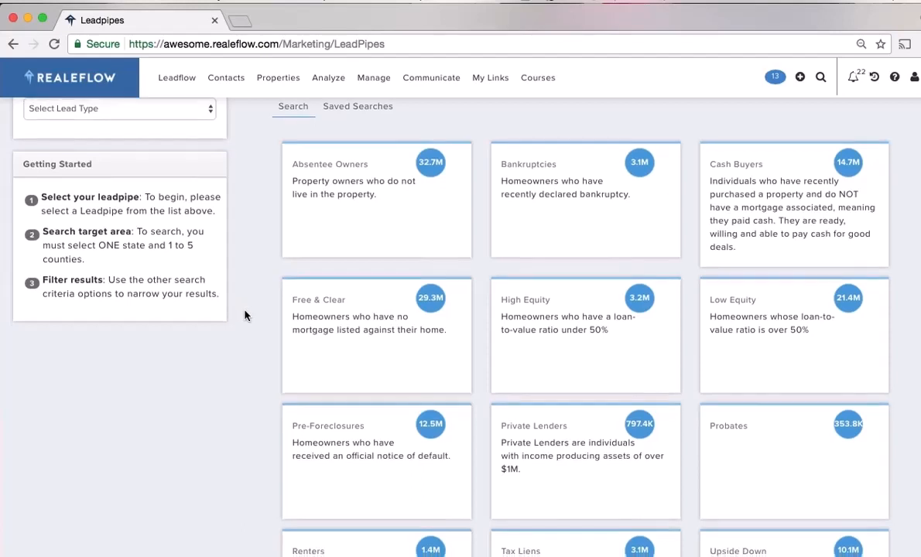
pyautogui.scroll(-1, 244, 309)
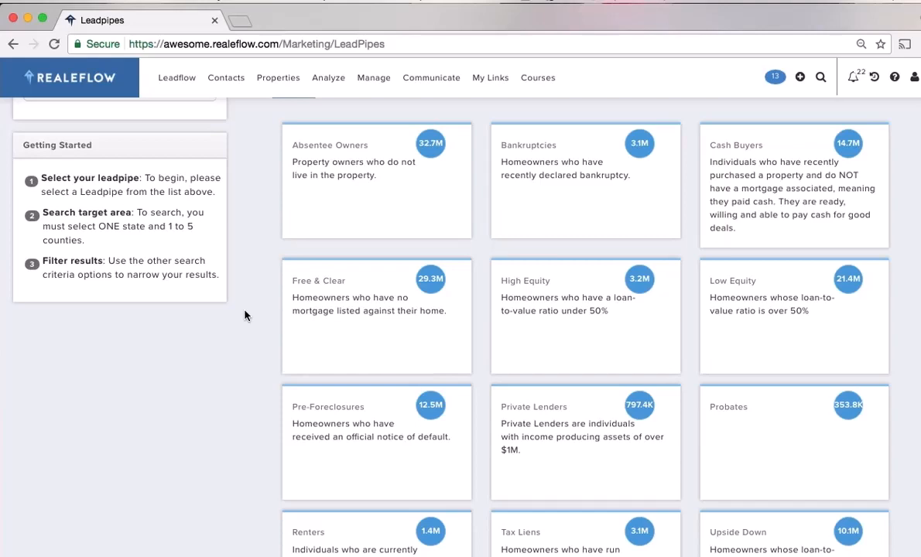
pyautogui.scroll(-2, 250, 326)
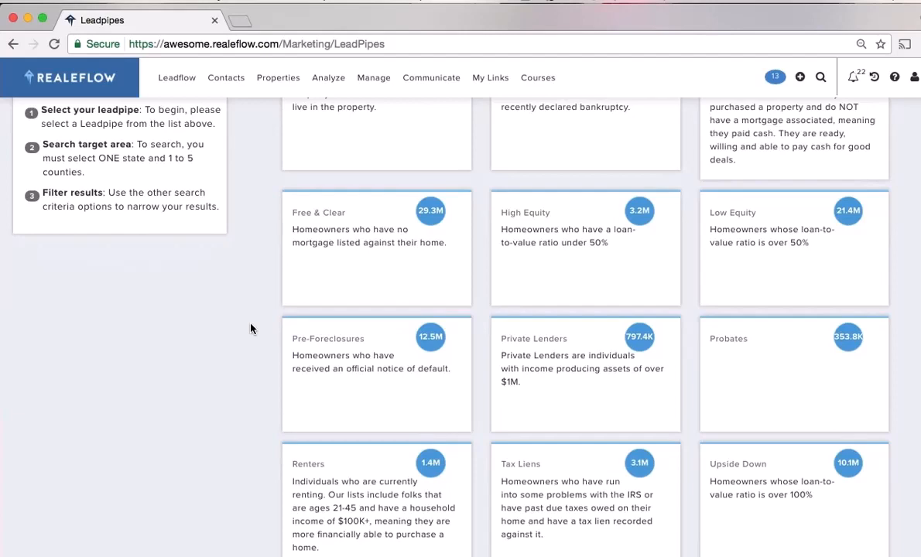
pyautogui.scroll(5, 256, 335)
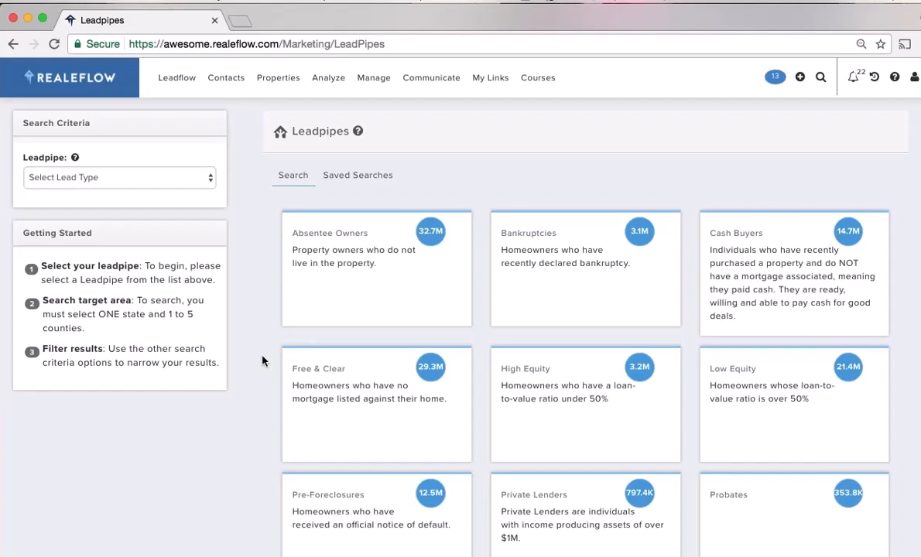
pyautogui.click(341, 259)
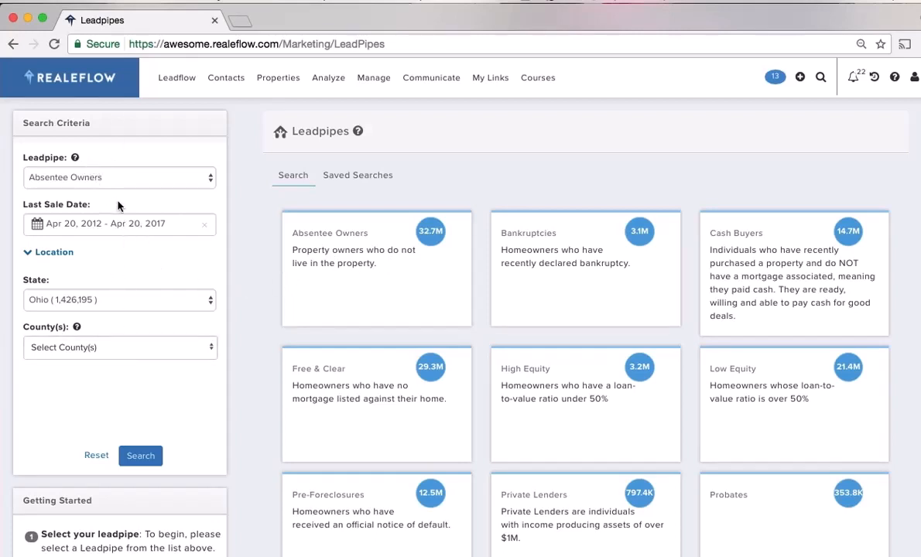
# Add MEDINA to the county filter and run the Absentee Owners search
pyautogui.click(88, 354)
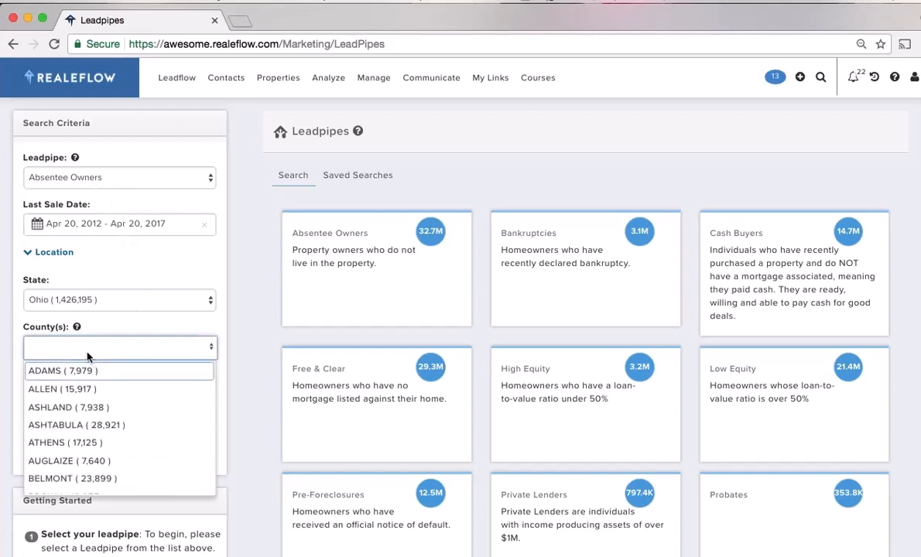
pyautogui.write('med')
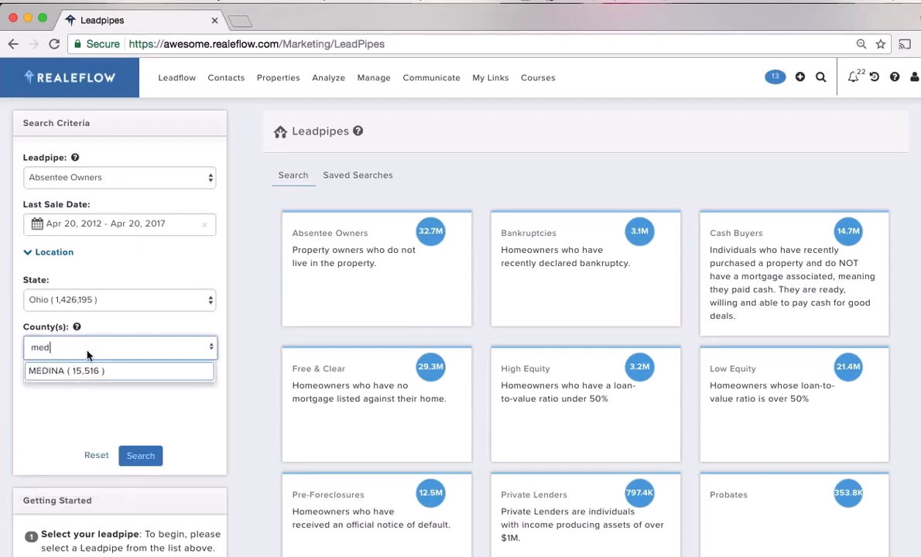
pyautogui.press('Return')
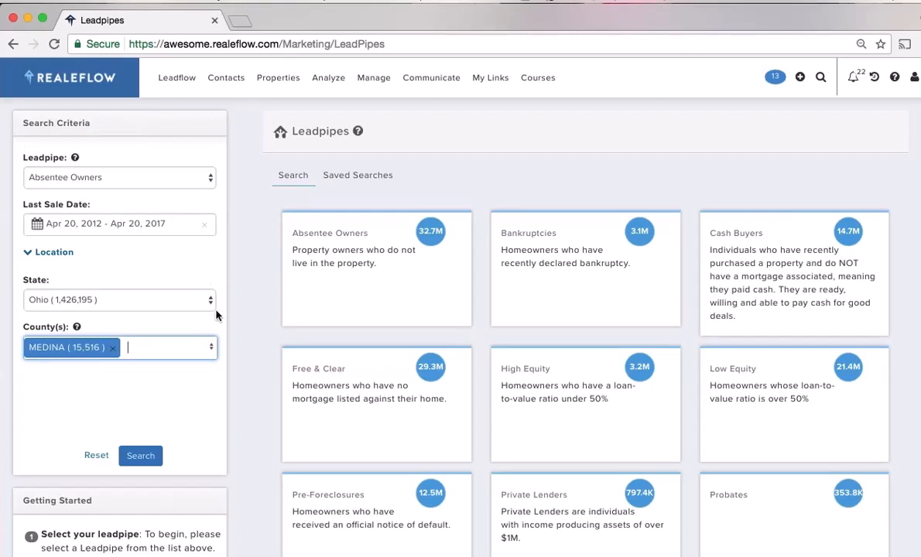
pyautogui.scroll(-2, 233, 316)
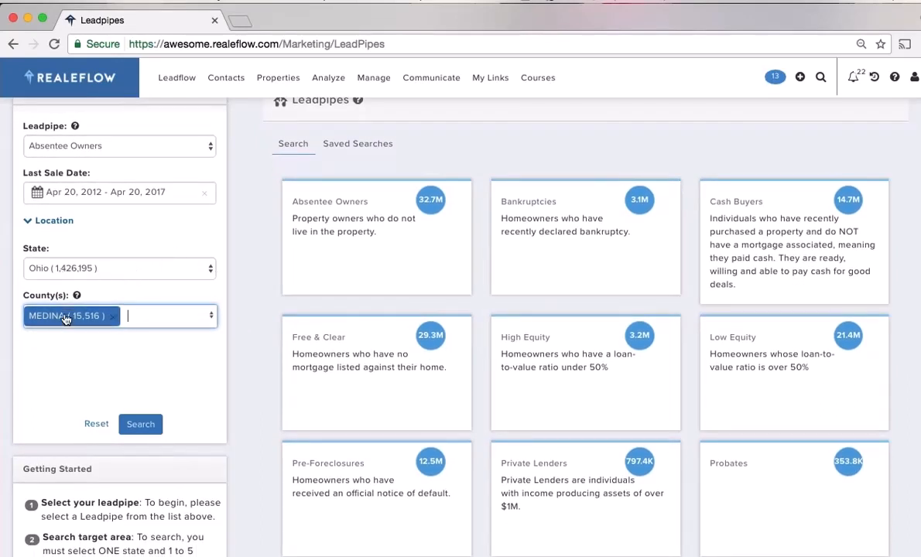
pyautogui.scroll(-2, 232, 385)
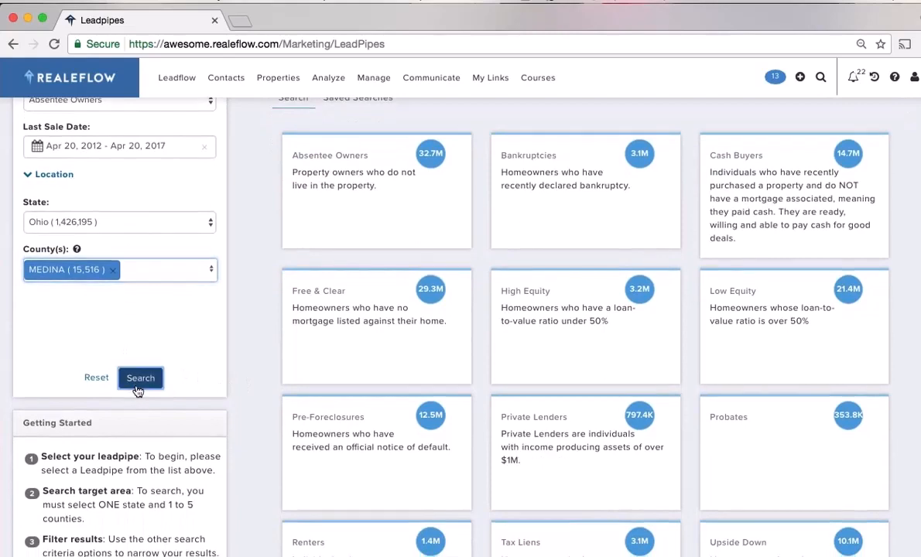
pyautogui.click(137, 389)
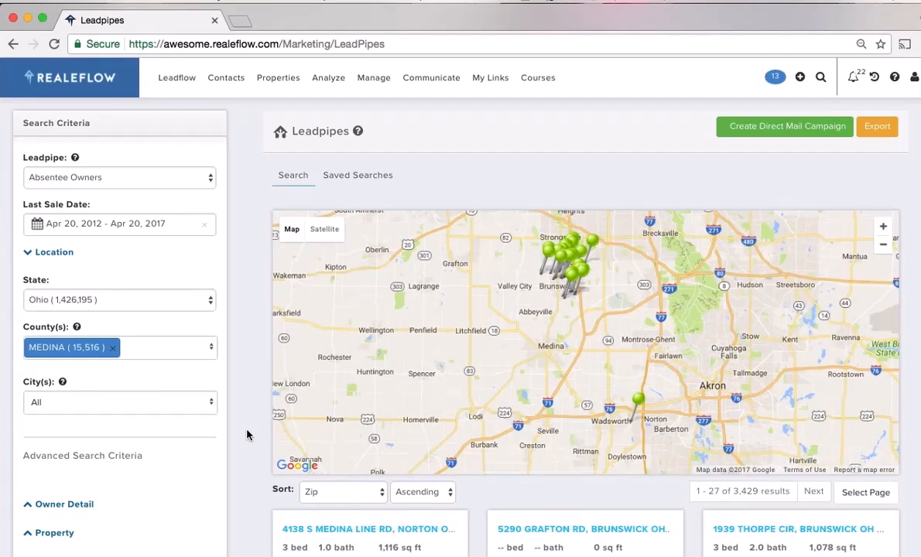
# Add BRUNSWICK and MEDINA to the City(s) filter, leaving Zip/Postal Code(s) at All
pyautogui.scroll(-3, 246, 435)
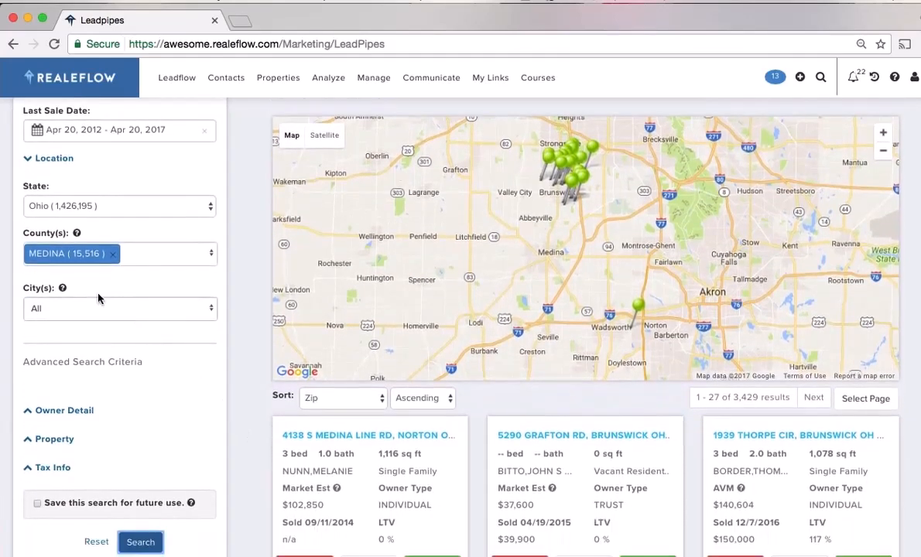
pyautogui.click(97, 309)
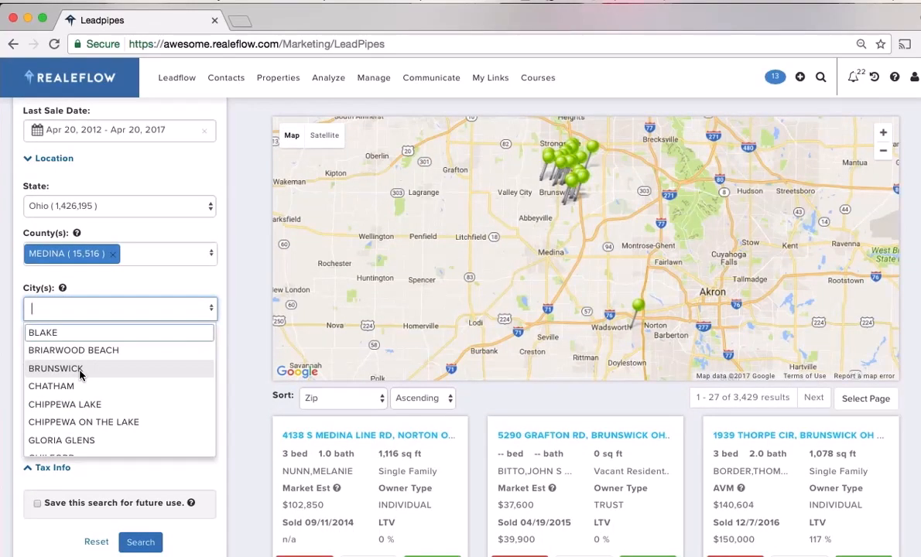
pyautogui.click(81, 369)
pyautogui.click(127, 310)
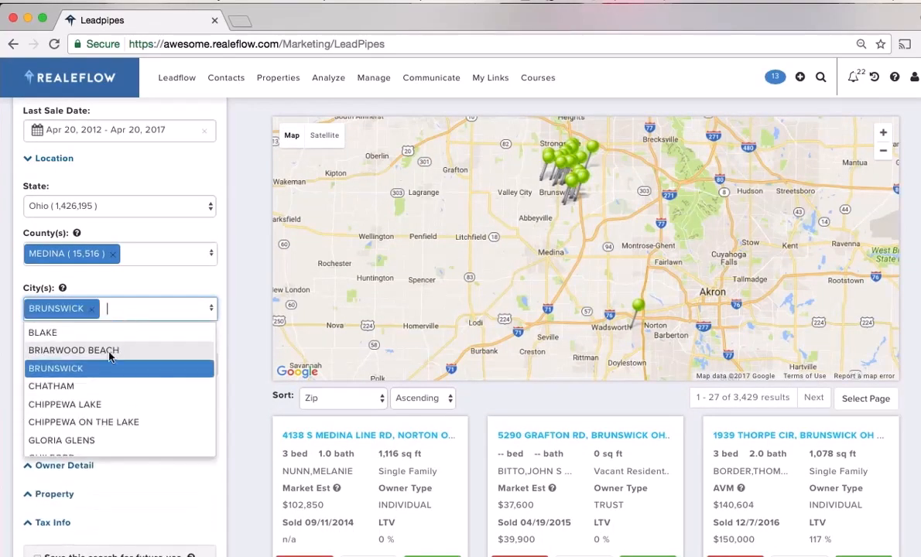
pyautogui.scroll(-5, 101, 391)
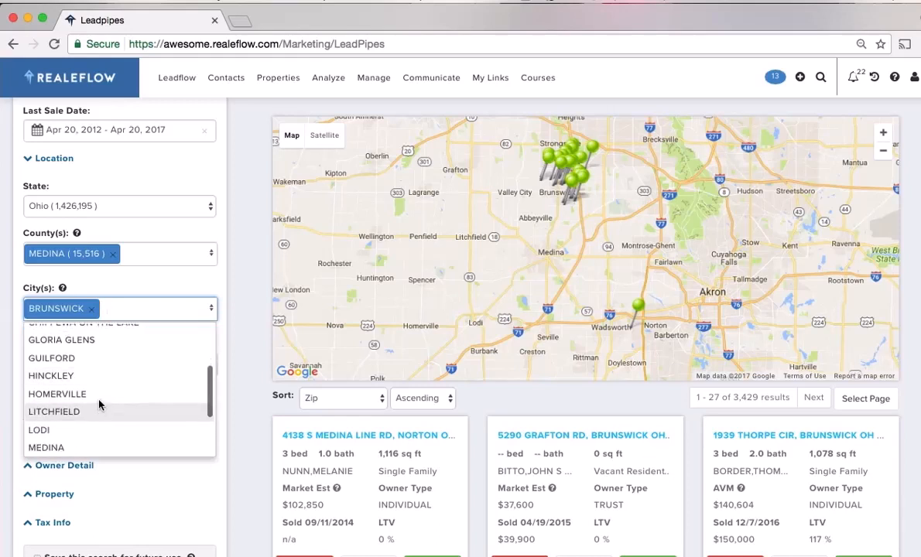
pyautogui.click(87, 446)
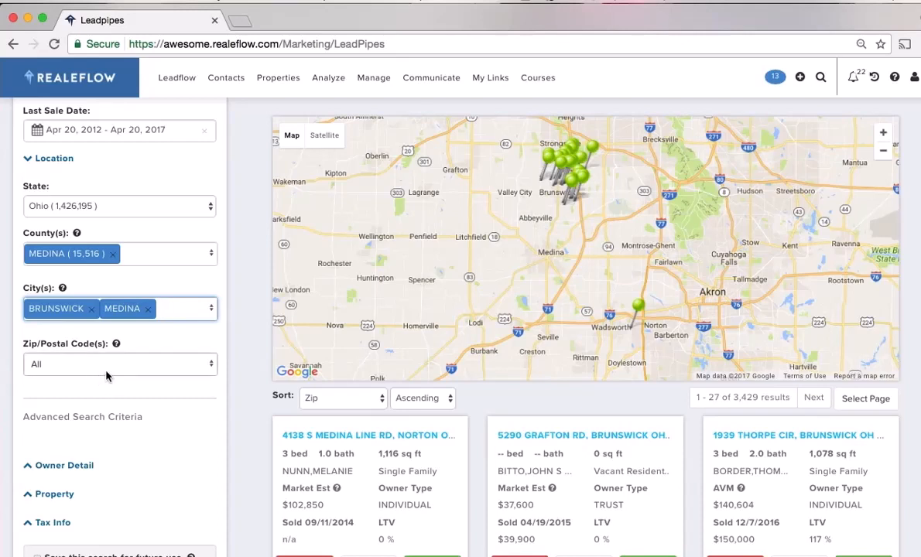
pyautogui.click(105, 372)
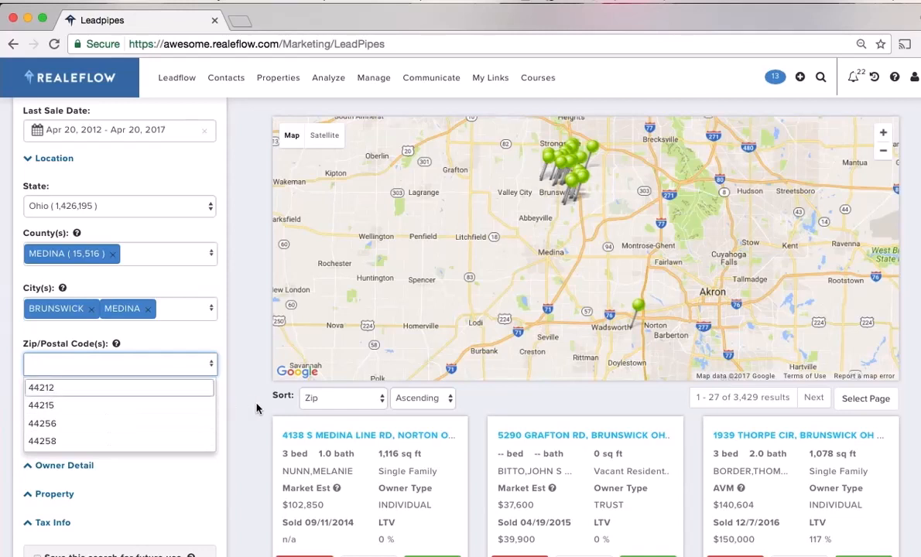
pyautogui.click(240, 380)
# Check the owner type choices in the owner detail filters, leaving them unchanged
pyautogui.scroll(-2, 227, 449)
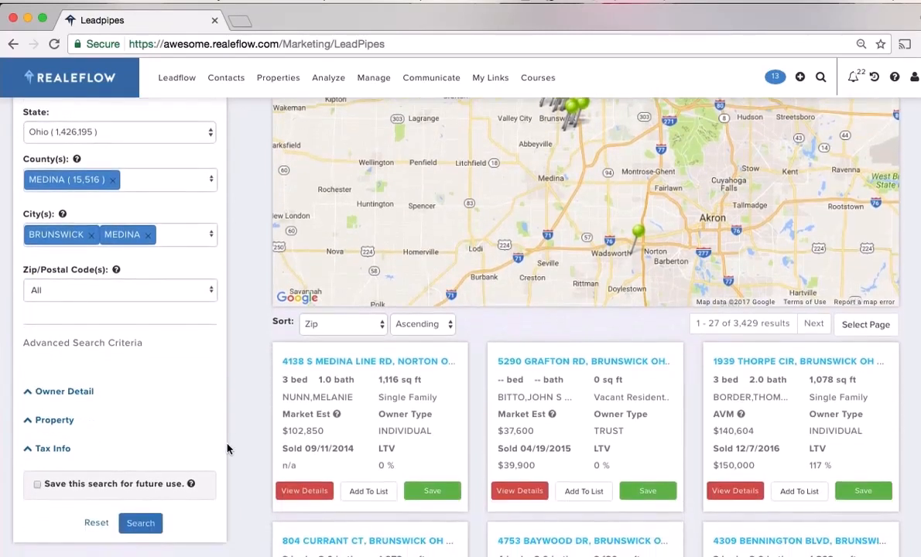
pyautogui.scroll(-2, 137, 387)
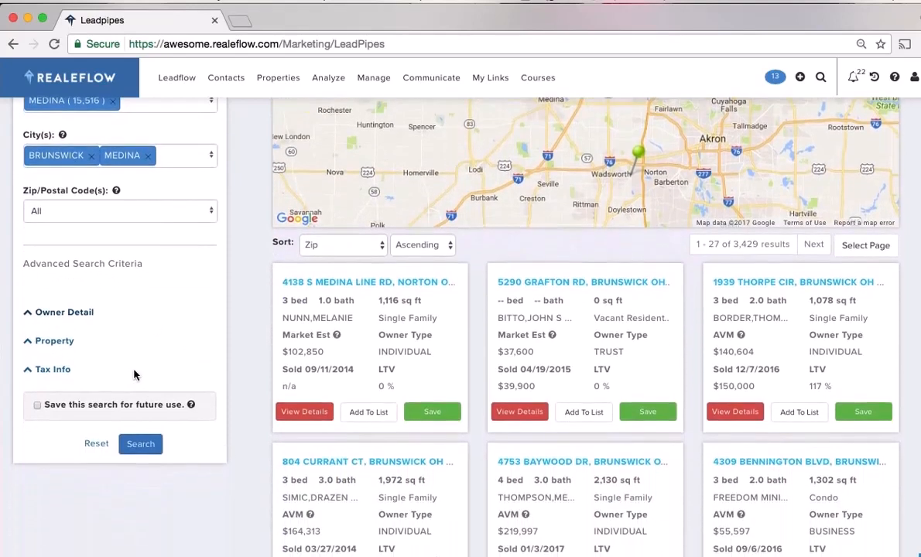
pyautogui.click(64, 312)
pyautogui.scroll(-3, 229, 332)
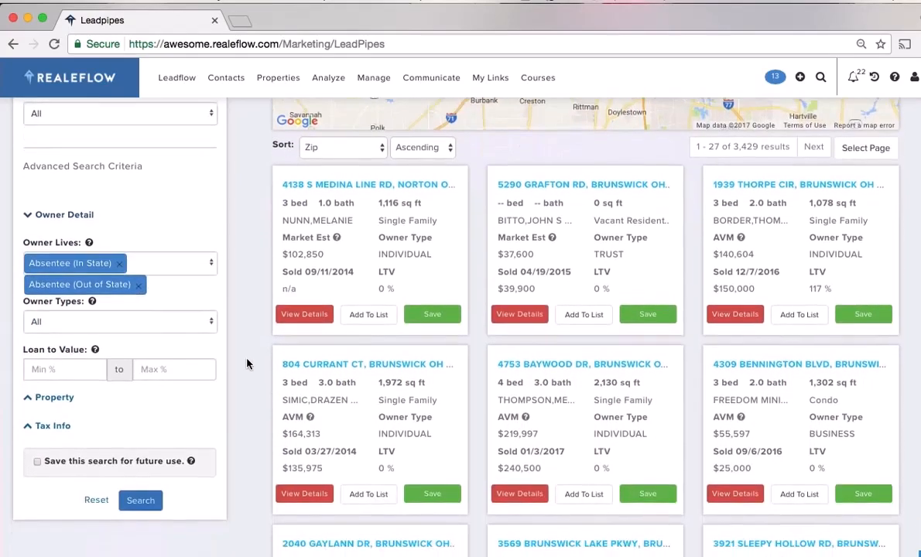
pyautogui.scroll(-1, 252, 369)
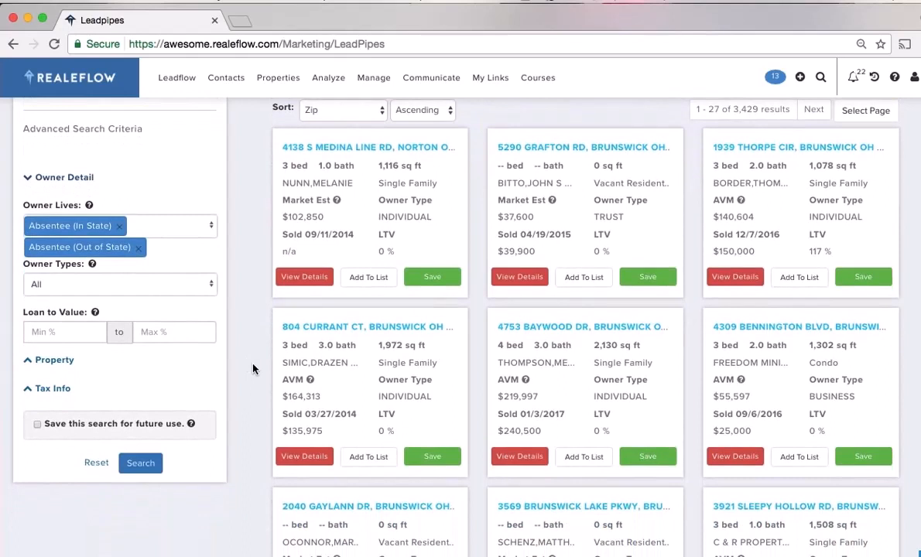
pyautogui.click(208, 286)
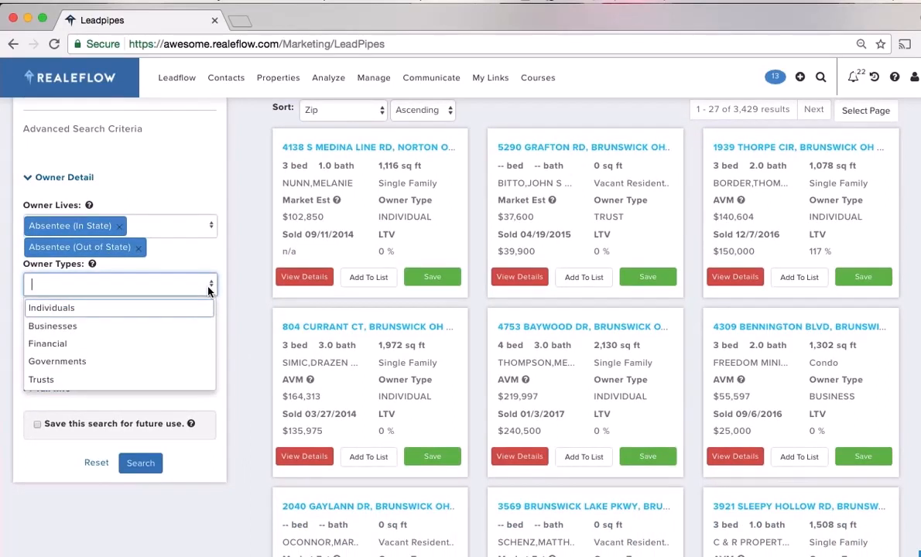
pyautogui.click(257, 345)
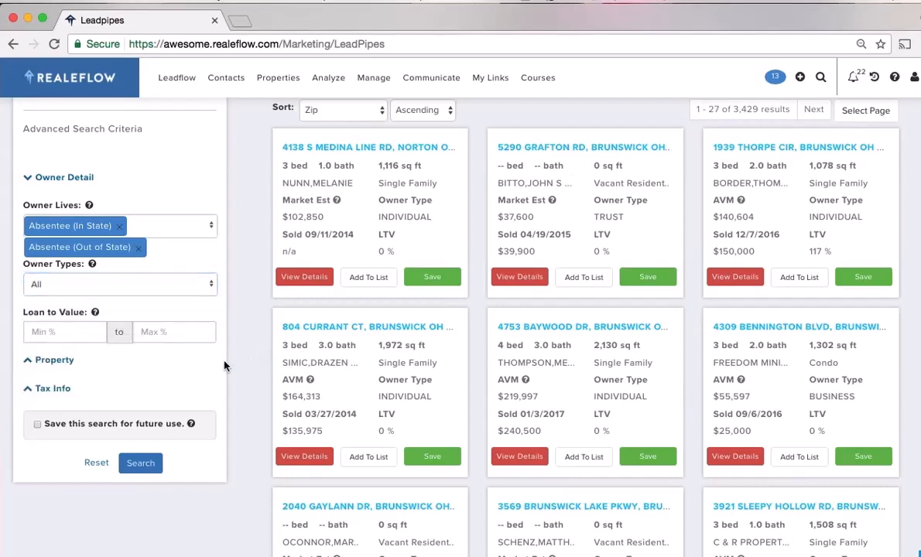
# Set Property Type to Single Family, Bed to 2+ and Bath to 2+
pyautogui.click(51, 361)
pyautogui.scroll(-3, 258, 399)
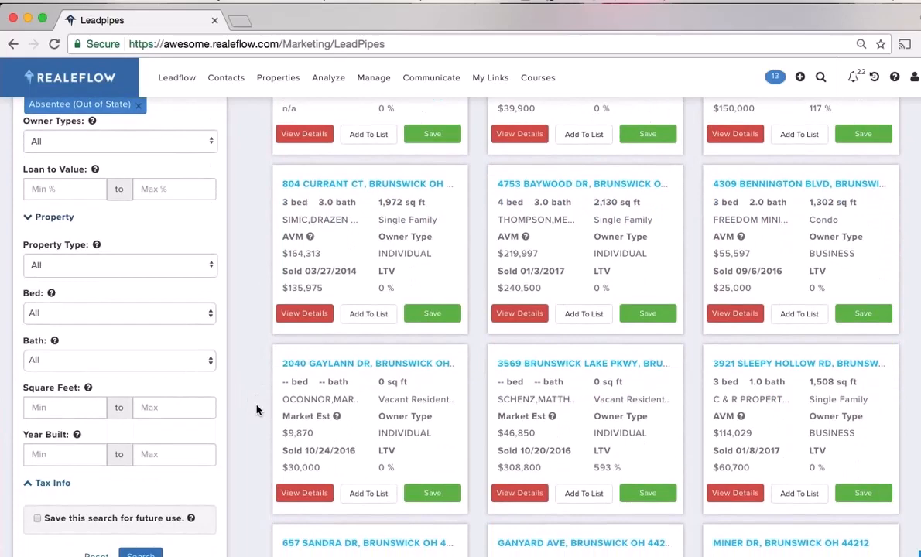
pyautogui.scroll(-1, 258, 410)
pyautogui.click(116, 249)
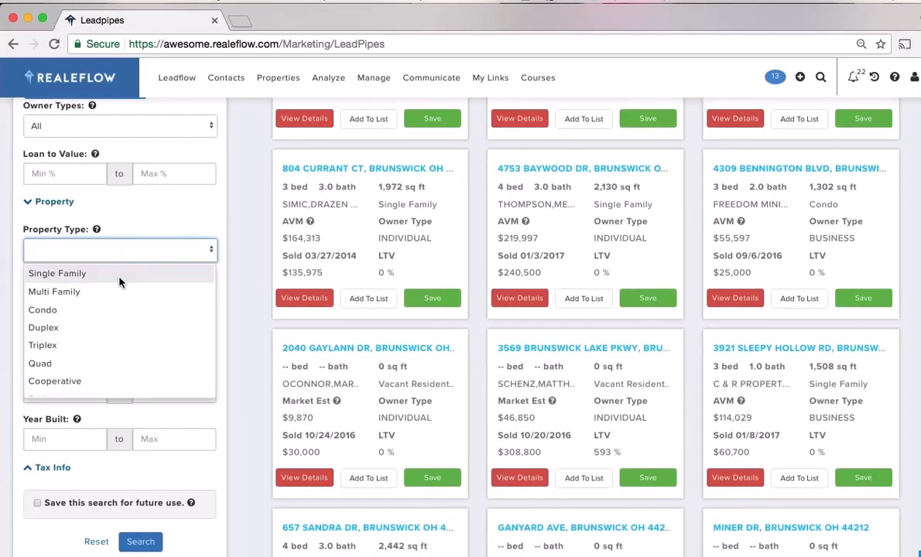
pyautogui.click(57, 273)
pyautogui.click(135, 303)
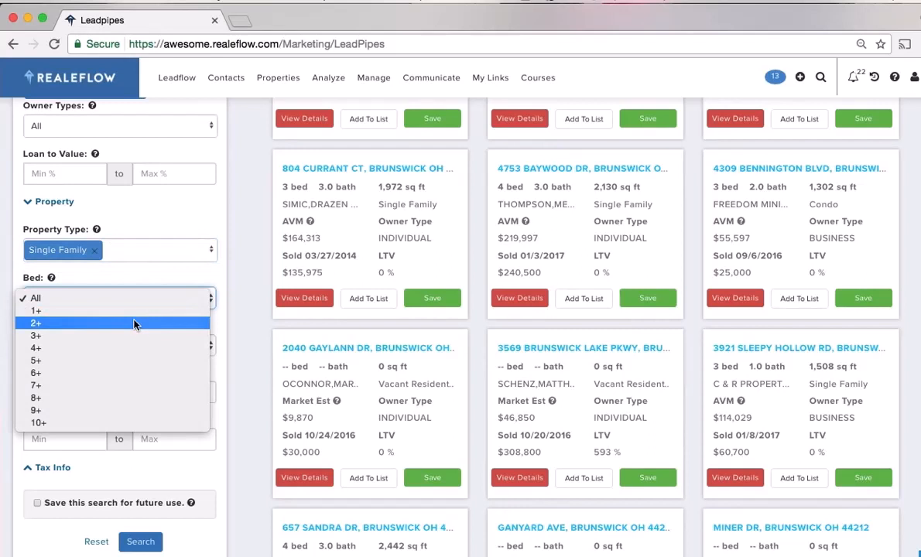
pyautogui.click(137, 323)
pyautogui.click(138, 347)
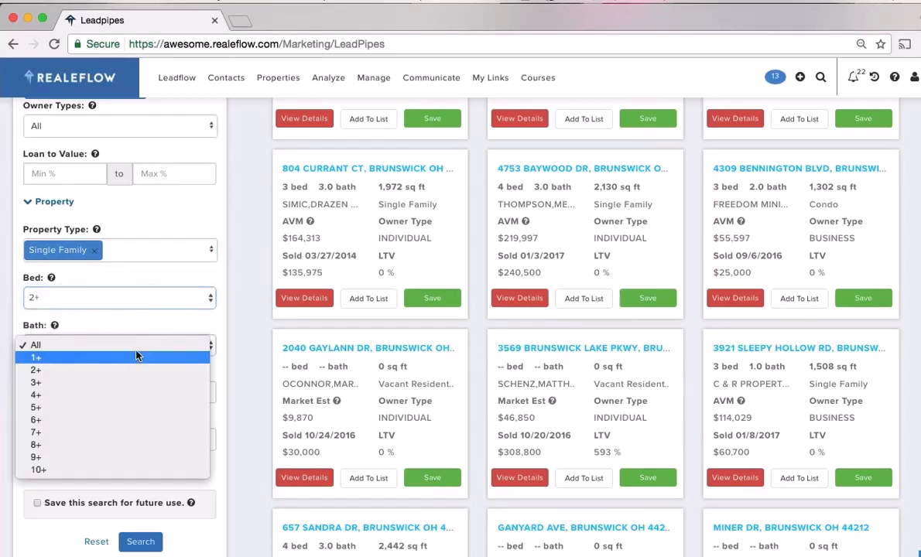
pyautogui.click(128, 371)
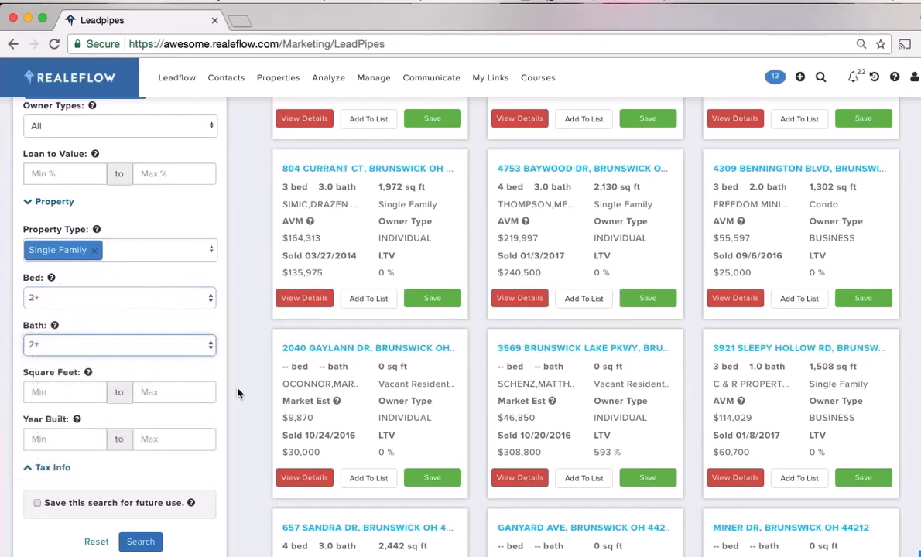
pyautogui.moveTo(87, 374)
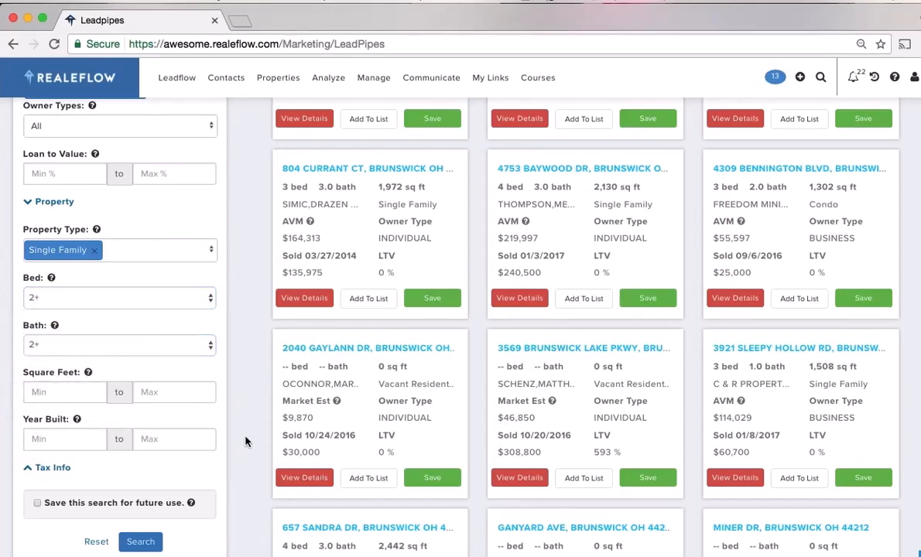
pyautogui.scroll(-3, 247, 465)
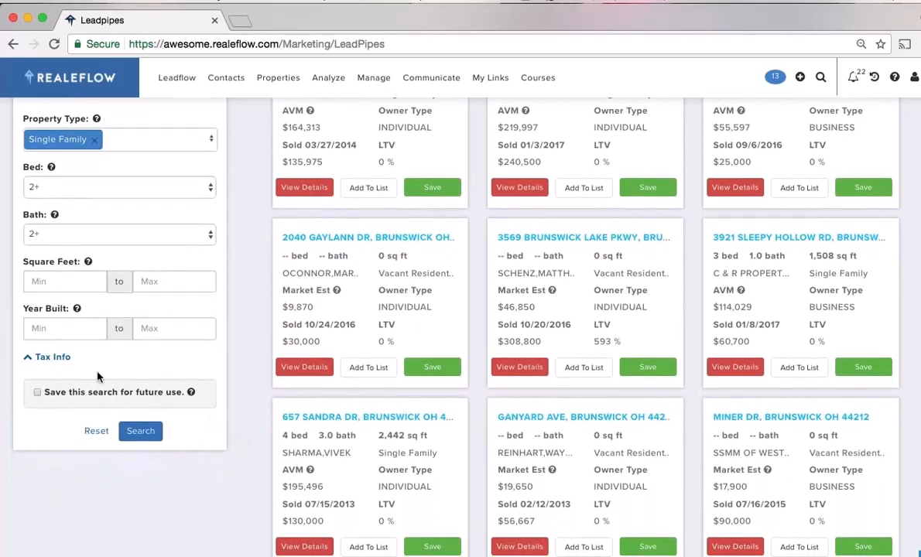
pyautogui.click(51, 358)
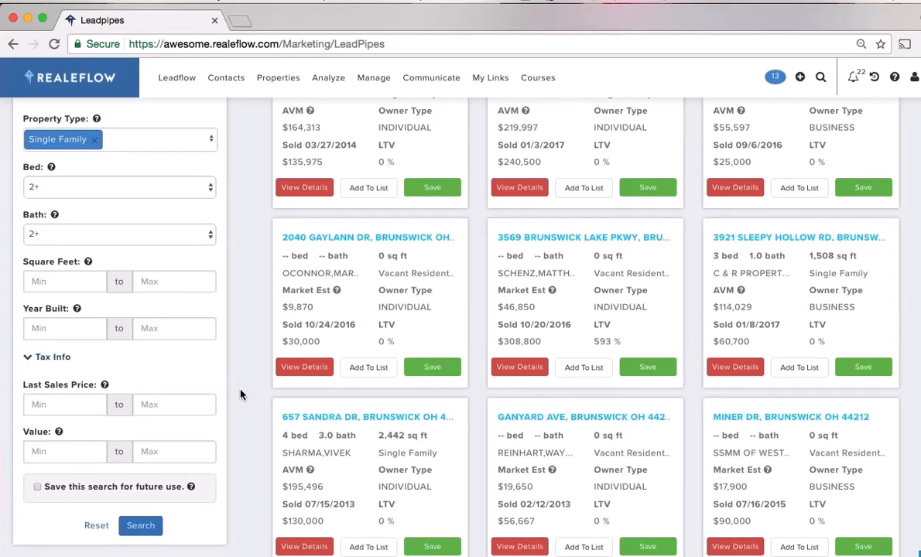
# Rerun the search and view the map of 459 matching properties around Brunswick and Medina
pyautogui.click(139, 527)
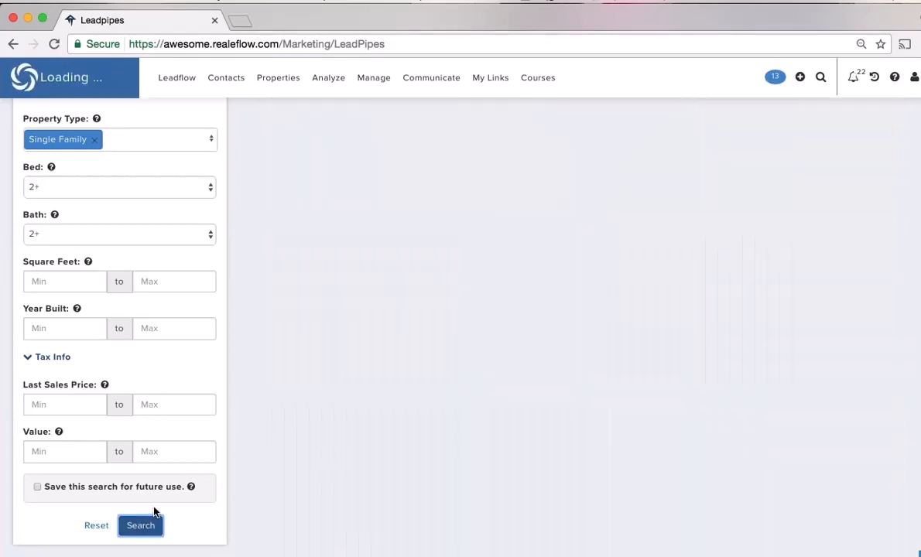
pyautogui.scroll(10, 240, 452)
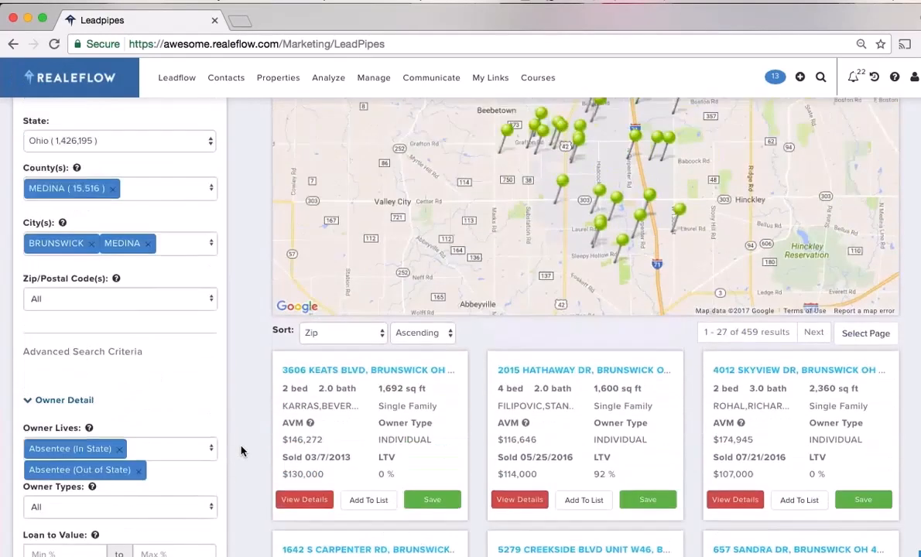
pyautogui.scroll(-4, 241, 451)
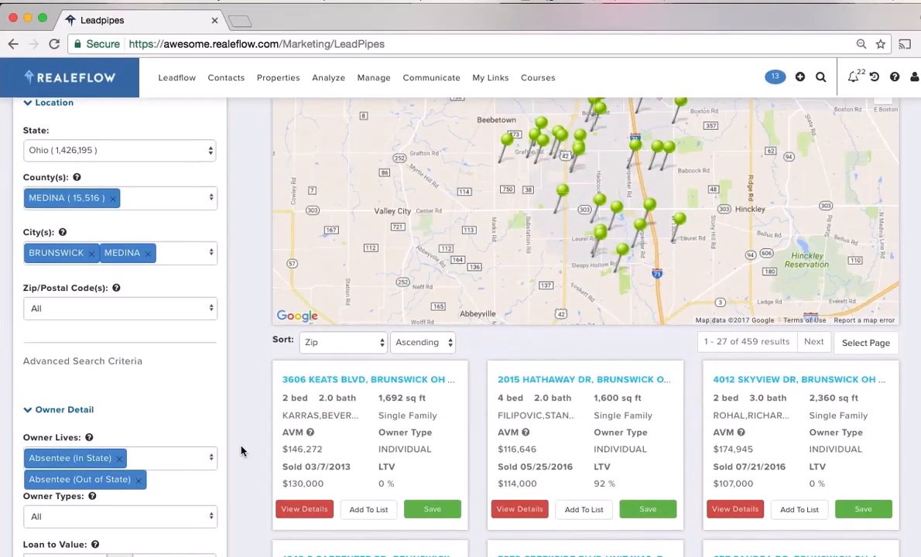
pyautogui.scroll(3, 241, 452)
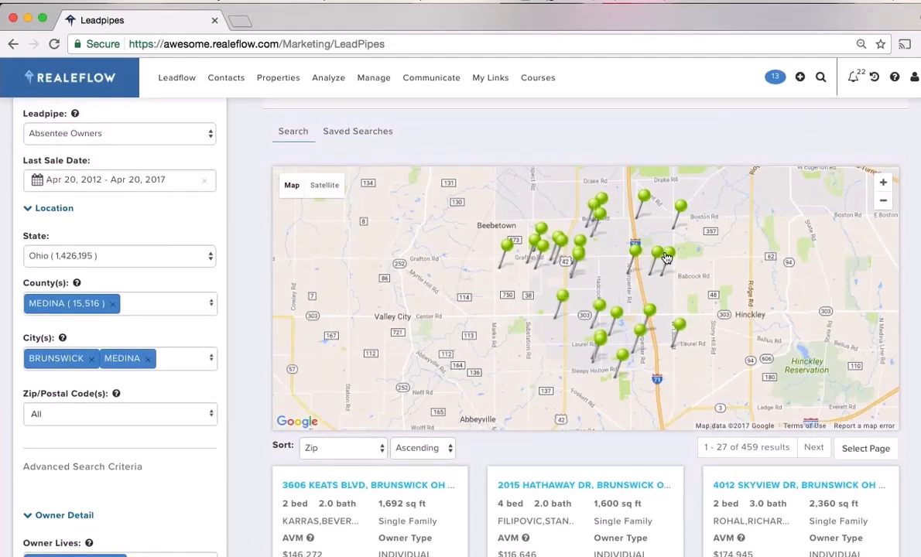
pyautogui.moveTo(668, 259)
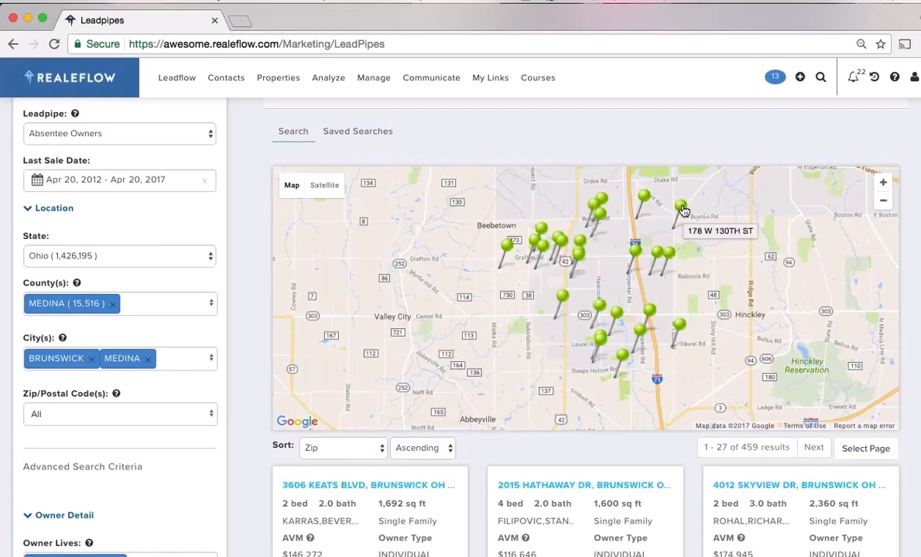
pyautogui.click(637, 256)
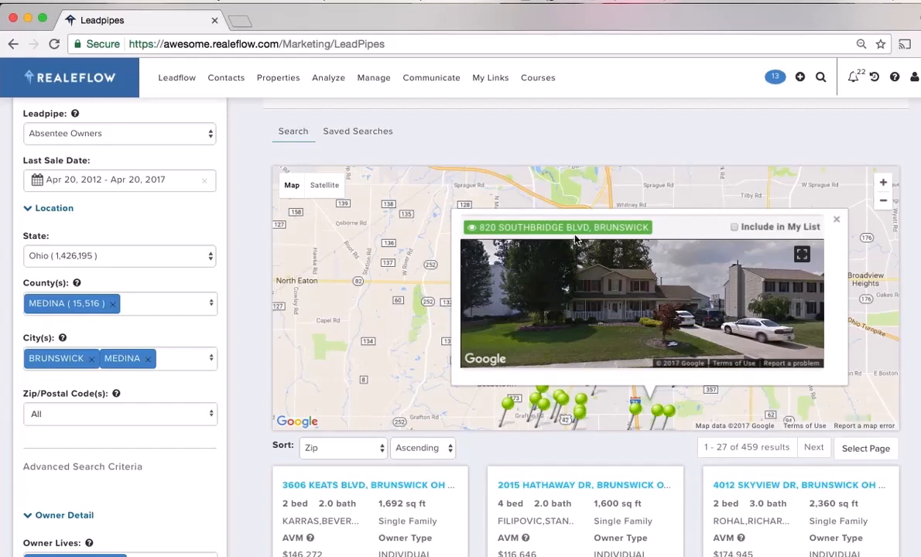
pyautogui.click(532, 229)
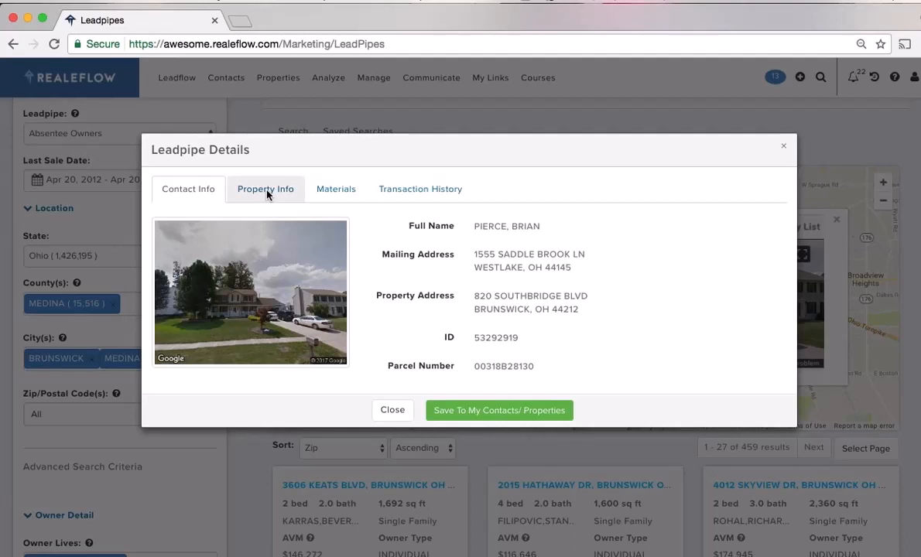
# View the Property Info, Materials and Transaction History tabs, then close Leadpipe Details
pyautogui.click(267, 193)
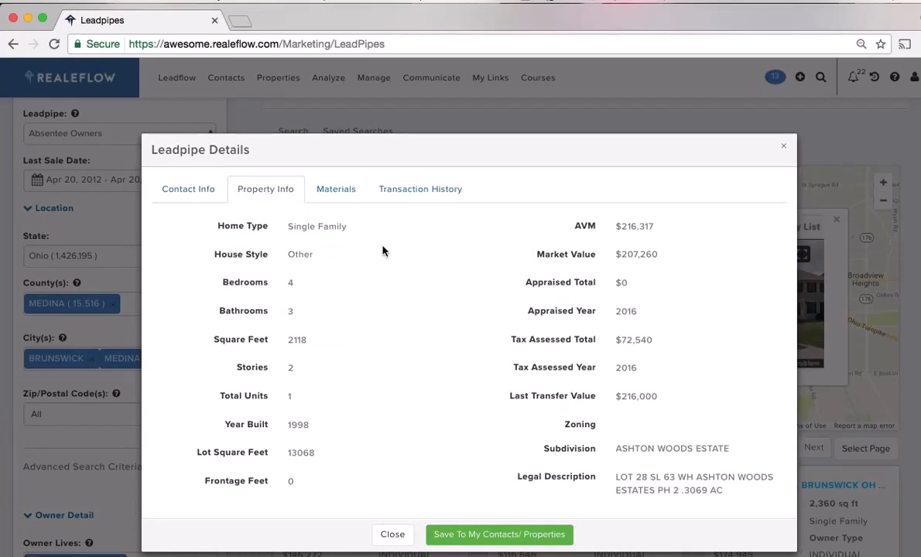
pyautogui.click(358, 200)
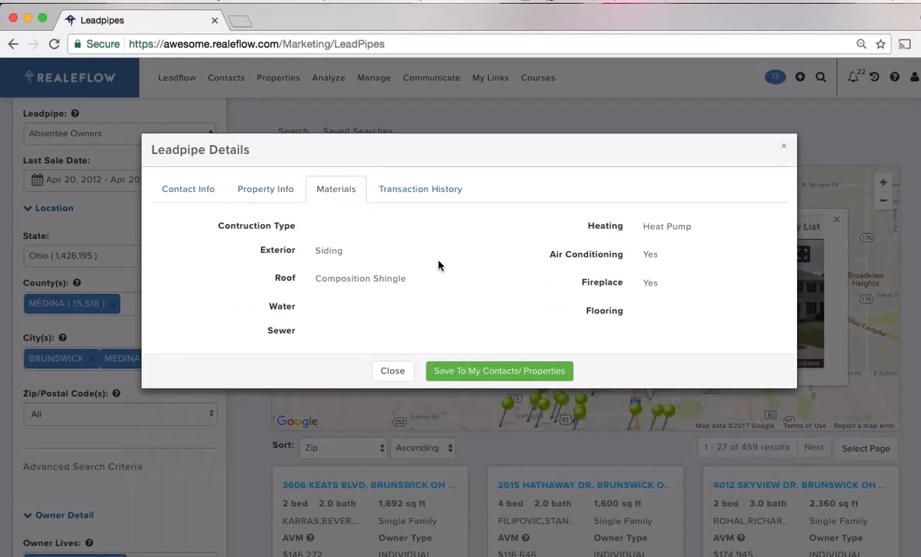
pyautogui.click(418, 189)
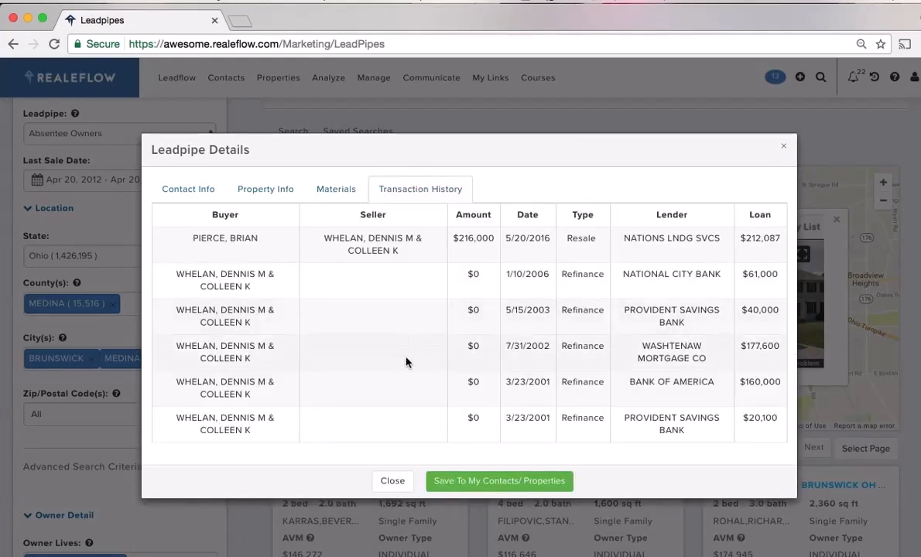
pyautogui.click(784, 147)
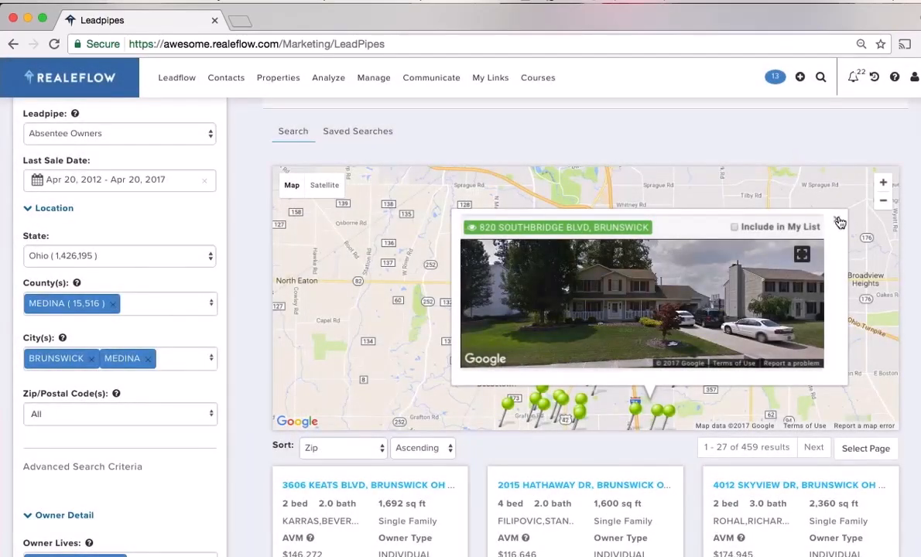
pyautogui.click(837, 219)
pyautogui.scroll(-5, 252, 363)
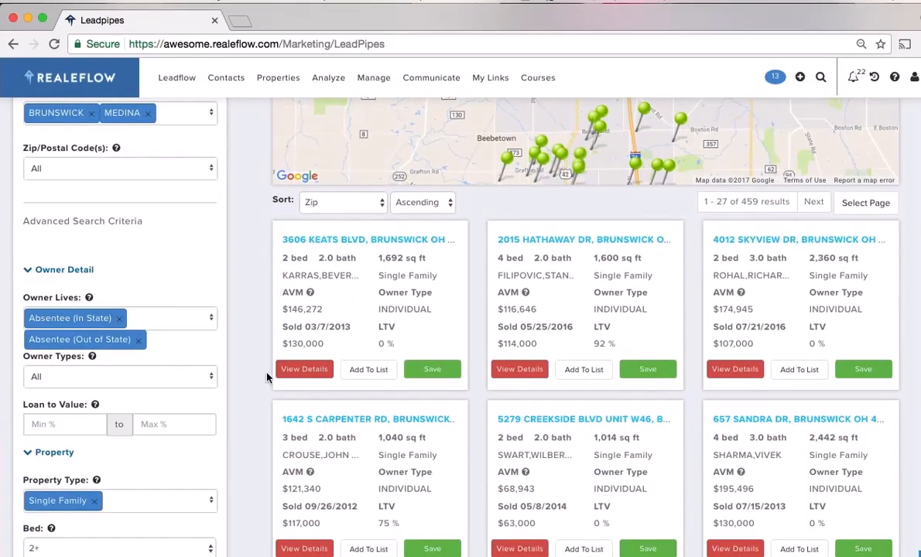
pyautogui.scroll(-3, 236, 375)
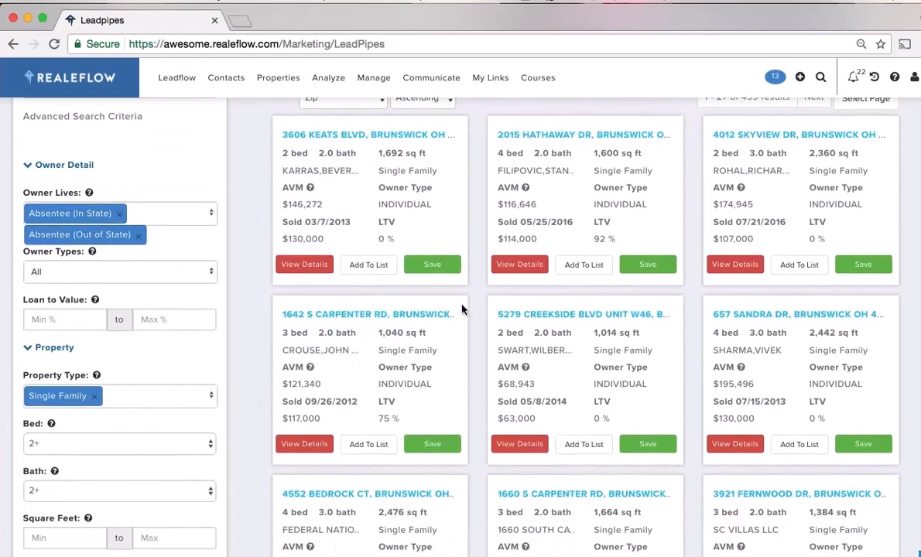
pyautogui.click(305, 446)
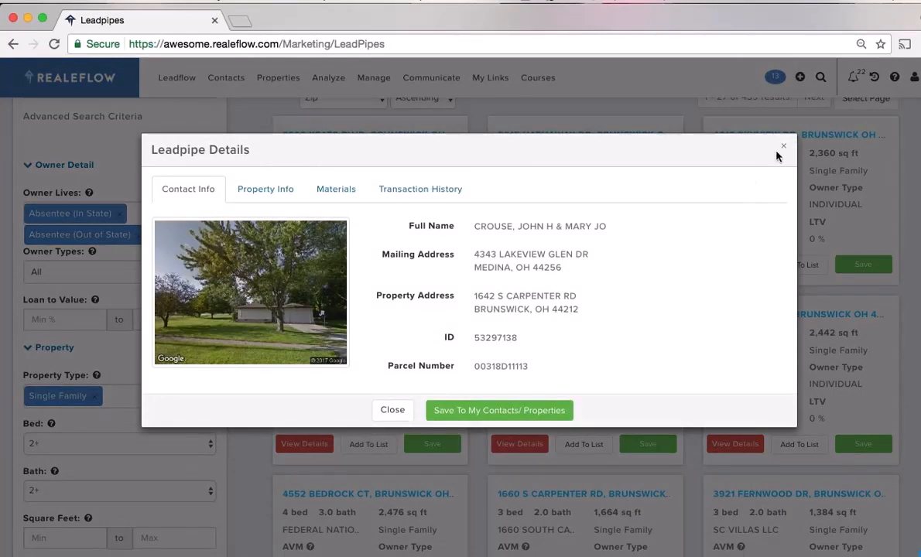
pyautogui.click(784, 146)
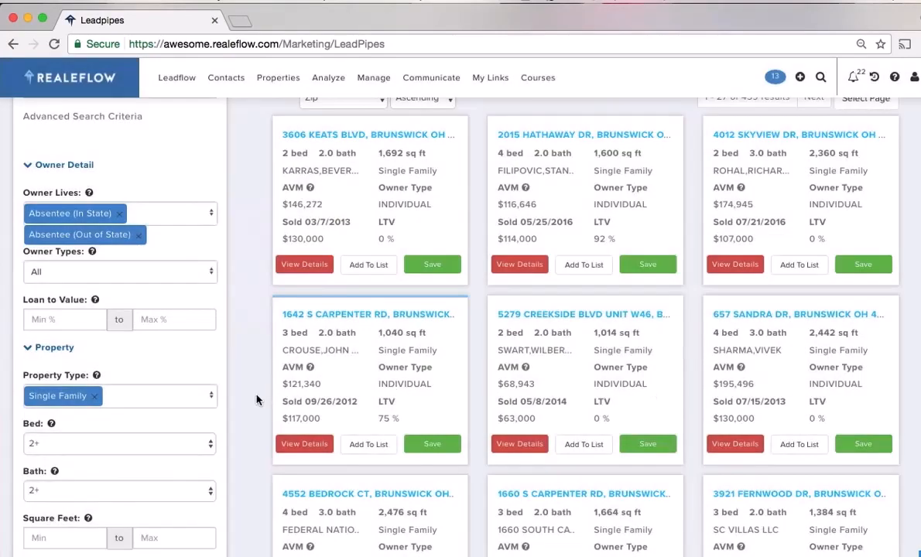
pyautogui.scroll(10, 256, 401)
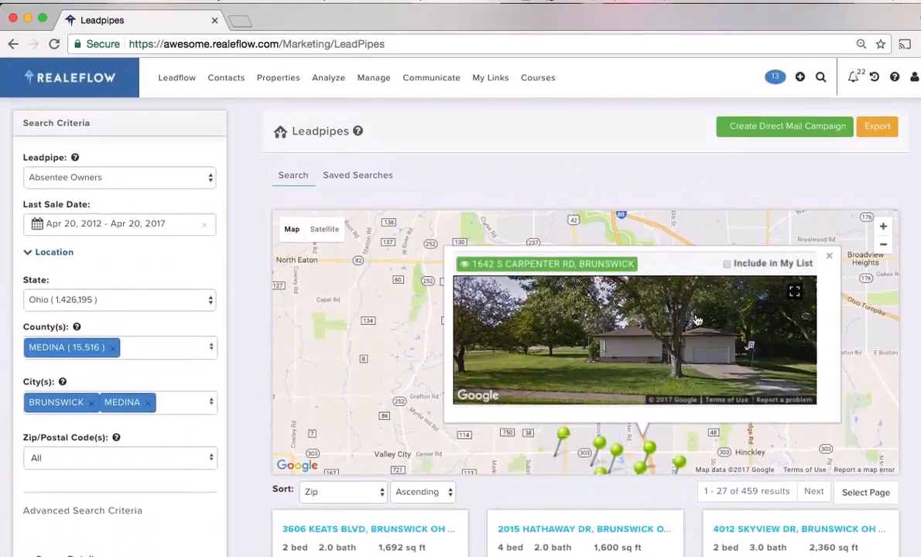
pyautogui.click(775, 233)
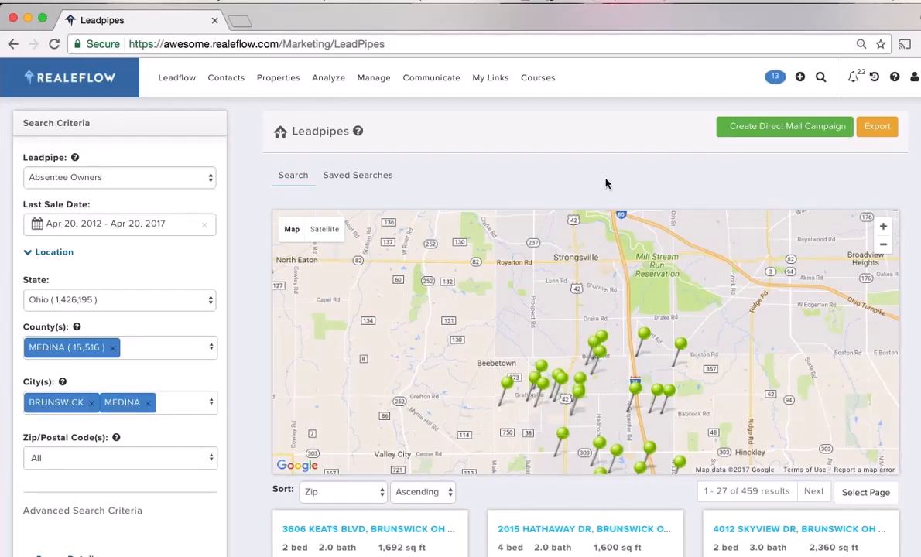
# Create direct mail campaign 'Name123' from the first 1,000 leads as a Bi-Weekly Three Touch Campaign
pyautogui.click(751, 132)
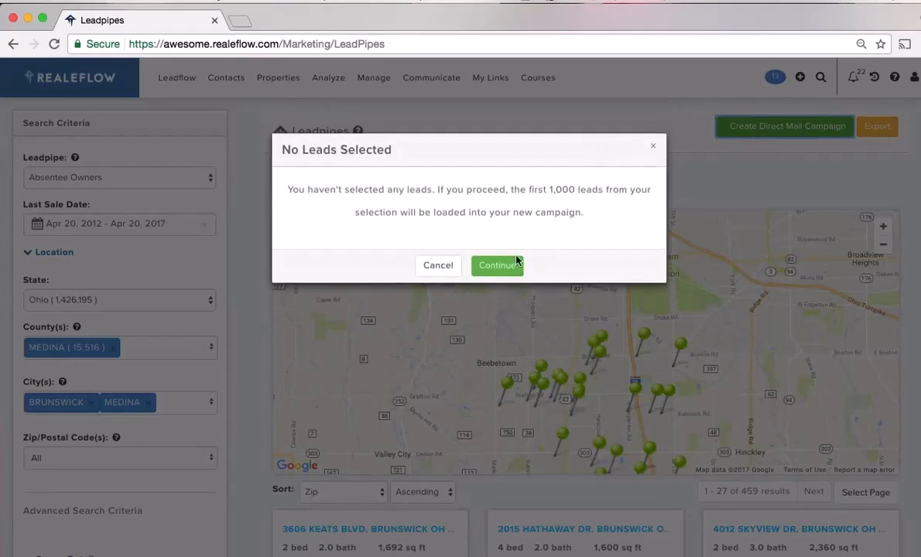
pyautogui.click(500, 269)
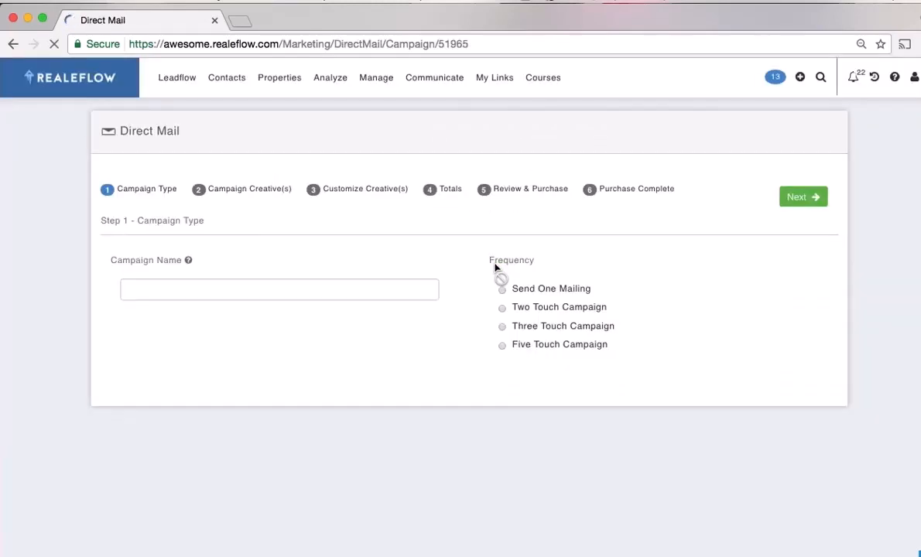
pyautogui.click(198, 289)
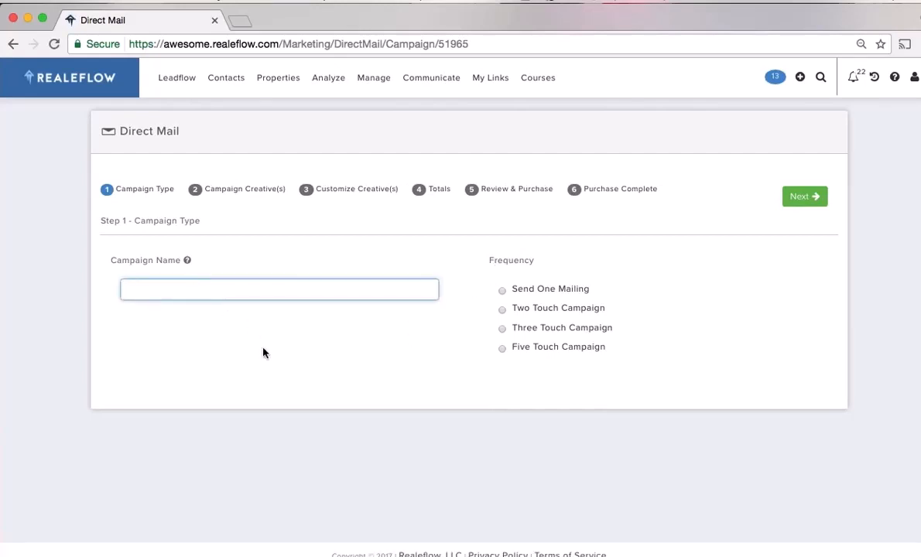
pyautogui.write('N')
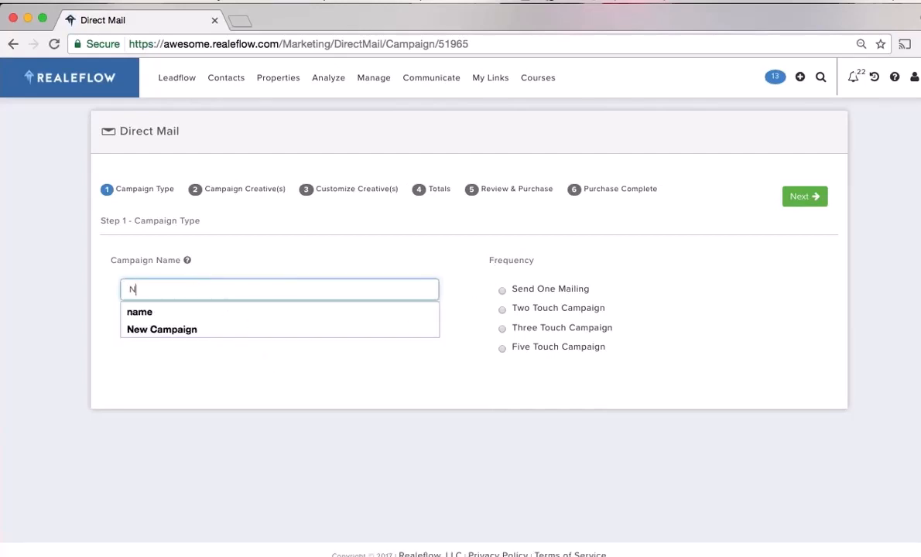
pyautogui.write('ame')
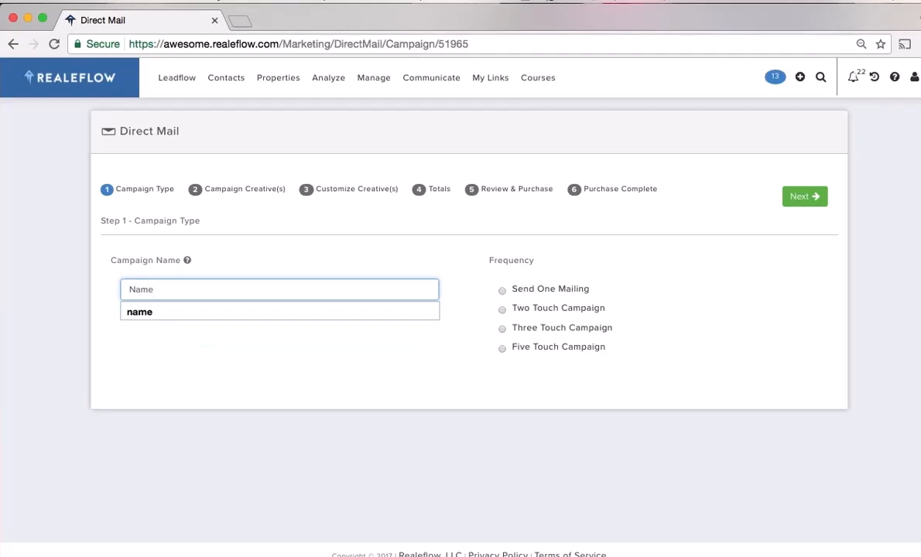
pyautogui.write('123')
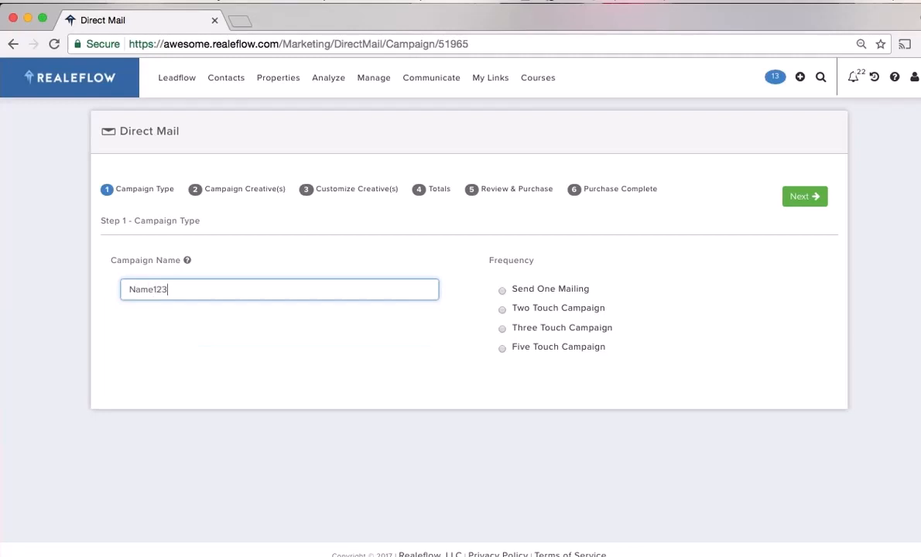
pyautogui.click(503, 329)
pyautogui.click(554, 402)
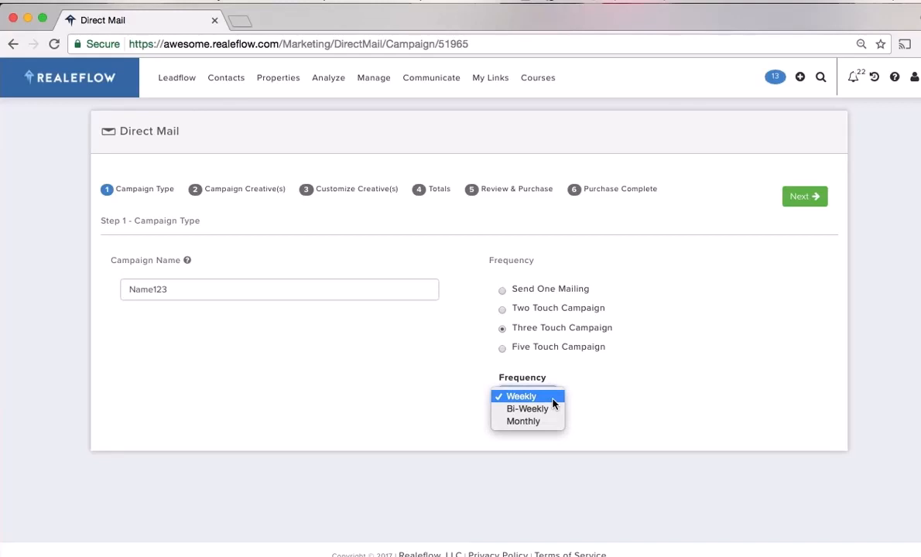
pyautogui.click(547, 409)
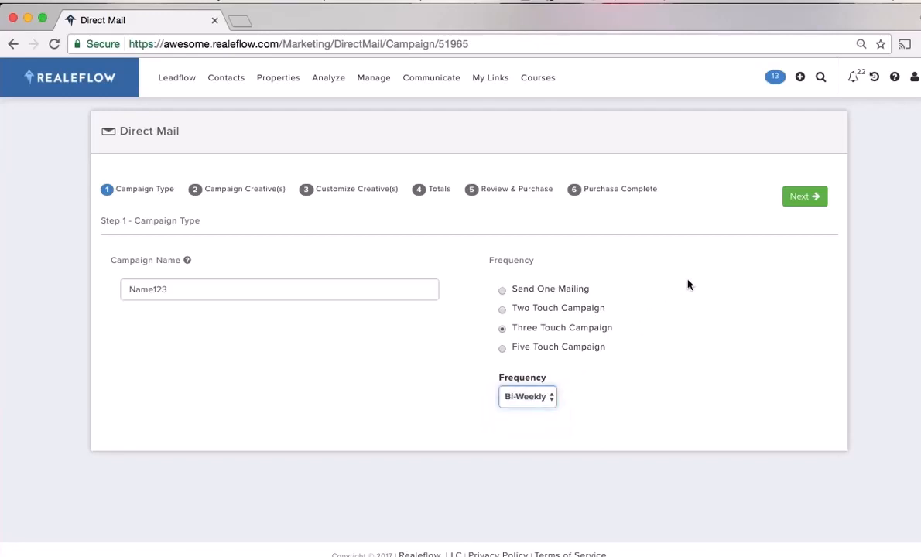
pyautogui.click(804, 198)
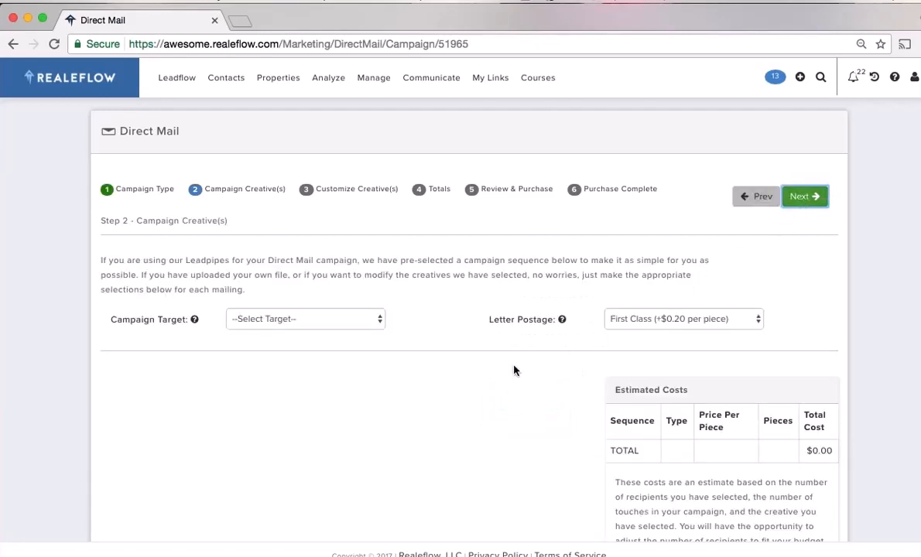
# Target the campaign at absentee owners of rental properties
pyautogui.click(353, 319)
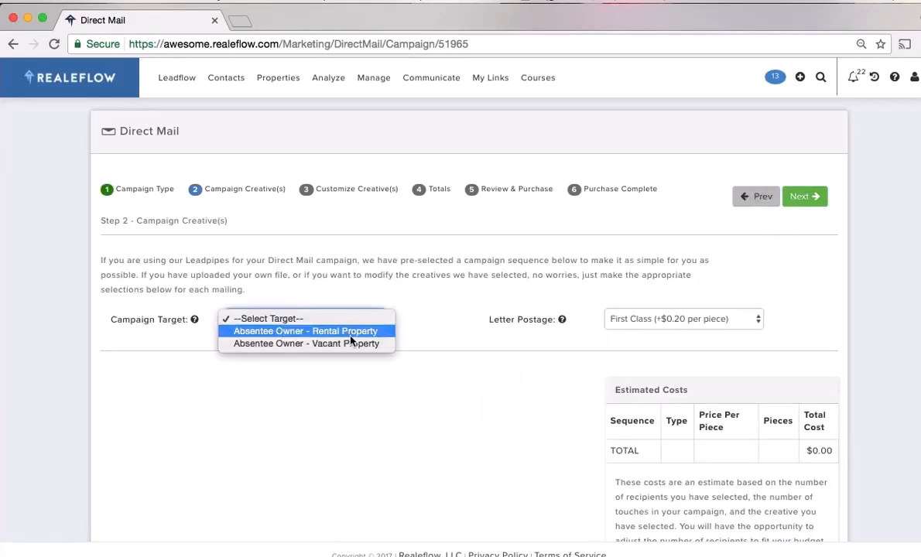
pyautogui.click(351, 333)
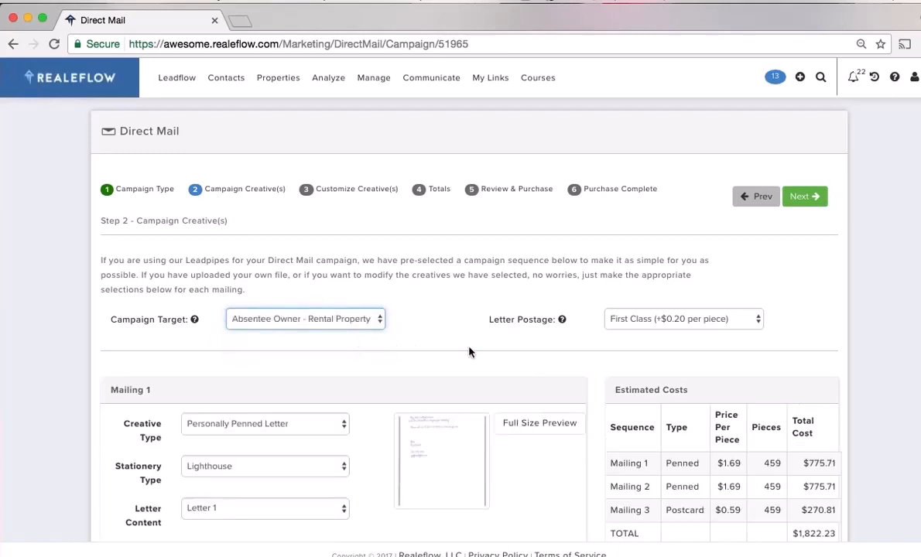
pyautogui.scroll(-3, 539, 376)
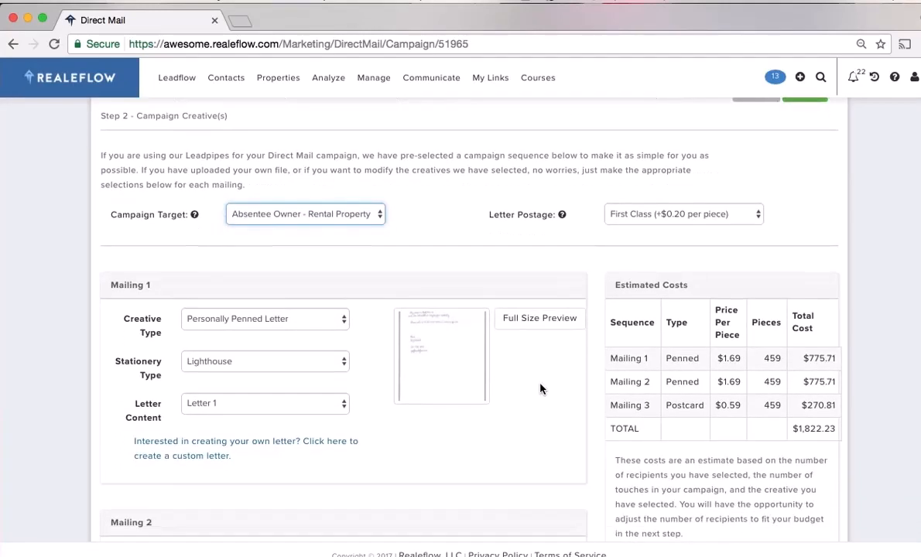
pyautogui.scroll(-1, 541, 388)
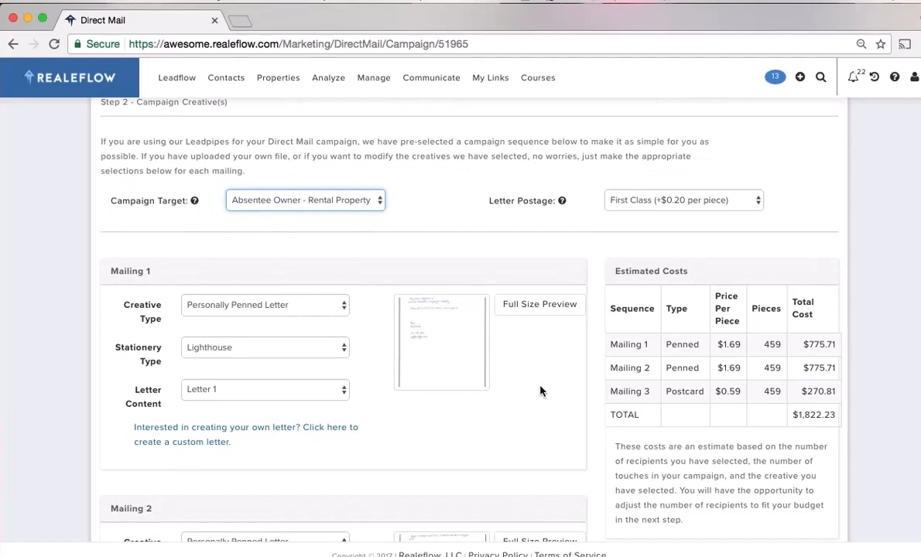
# Keep Mailing 1 as a Personally Penned Letter and view its full-size preview
pyautogui.click(343, 309)
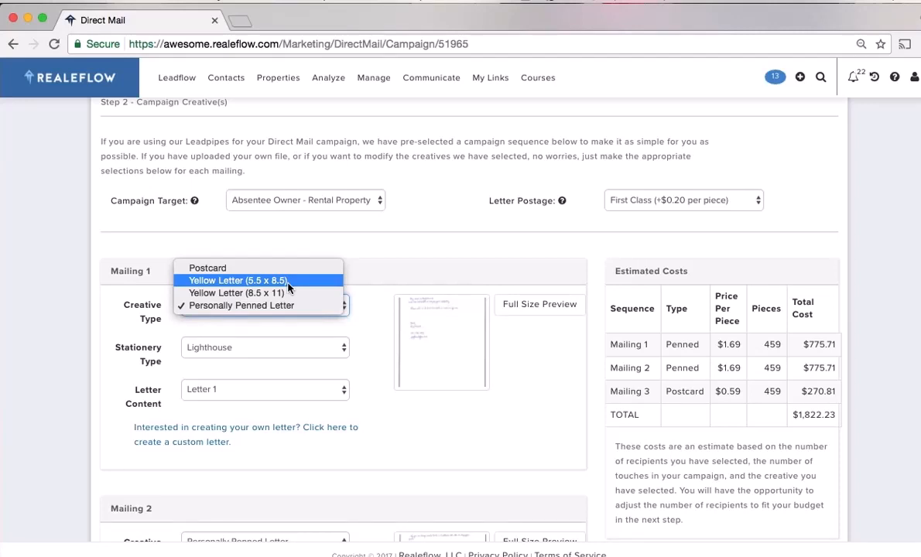
pyautogui.click(372, 391)
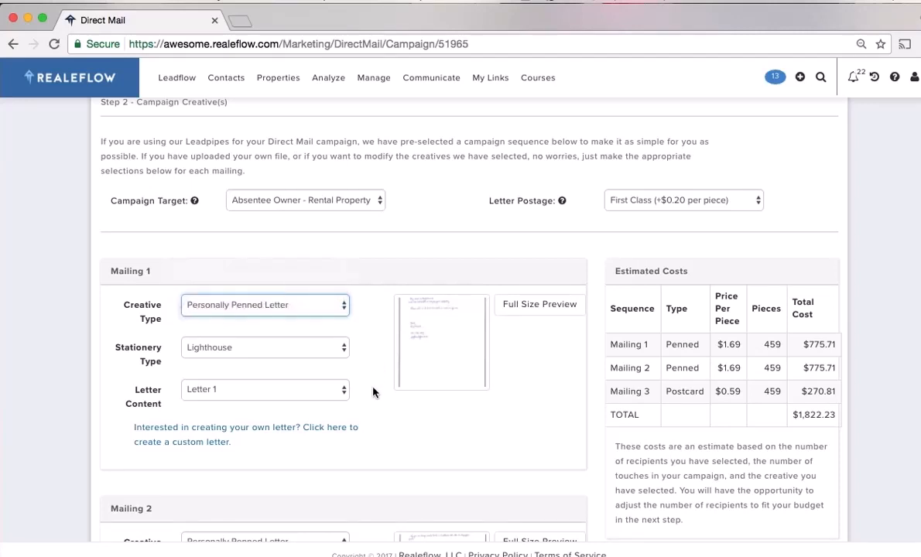
pyautogui.click(342, 307)
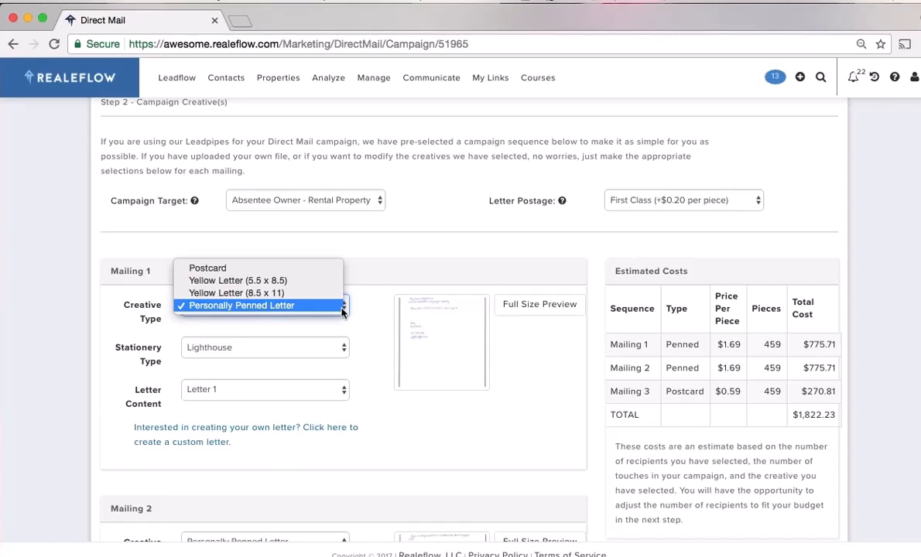
pyautogui.click(375, 342)
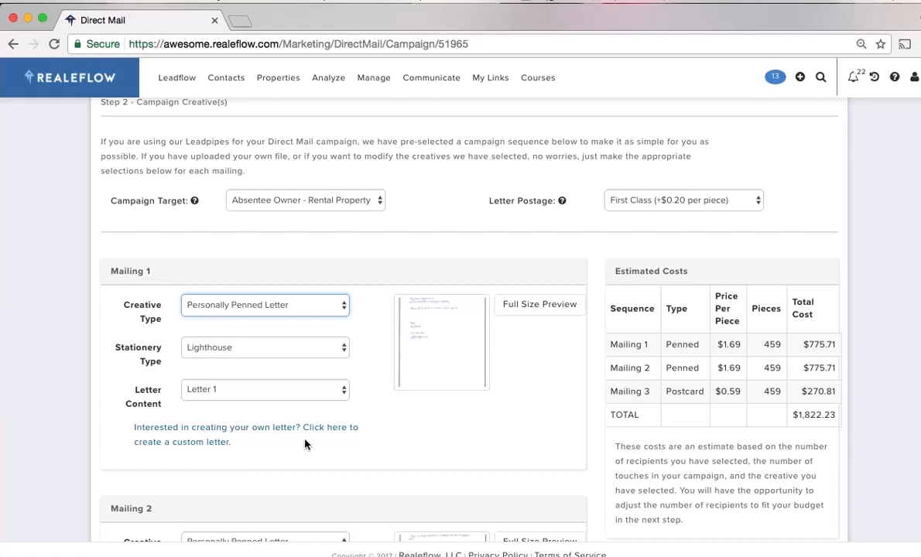
pyautogui.scroll(-3, 405, 410)
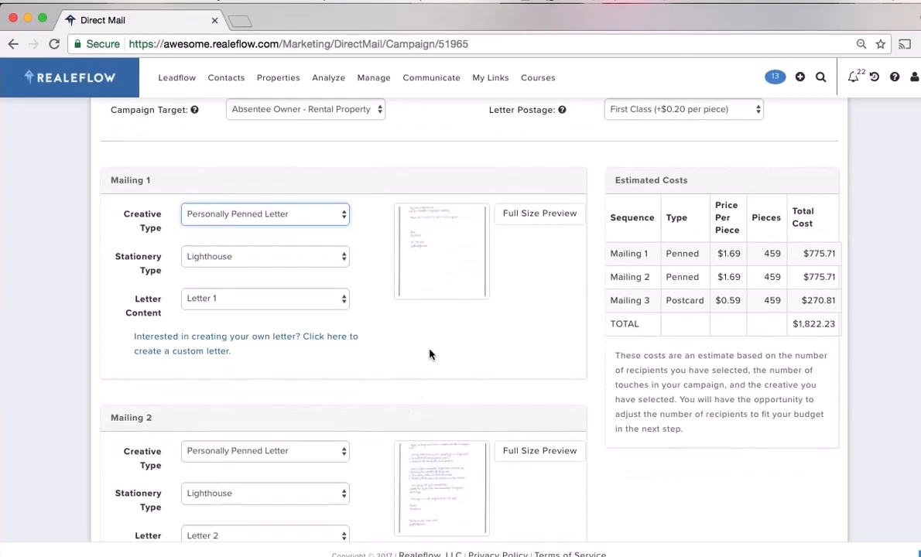
pyautogui.click(443, 264)
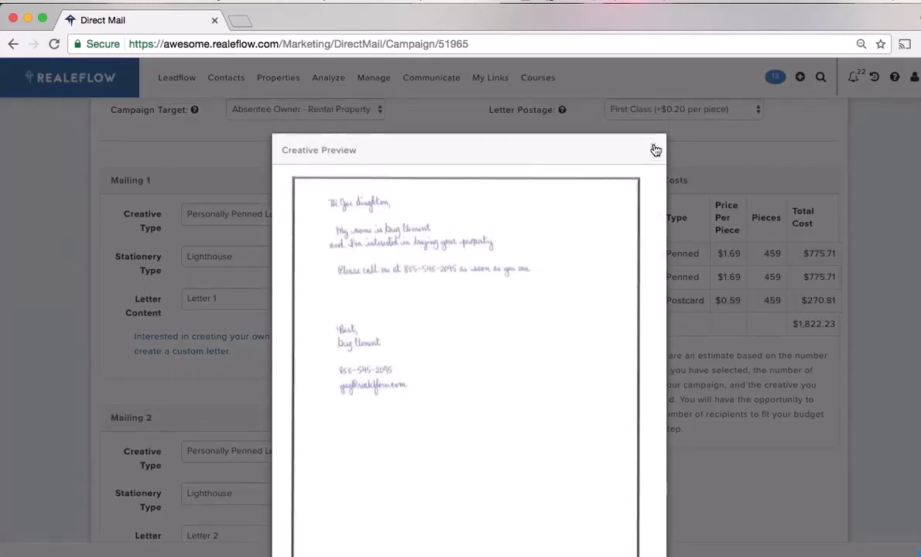
pyautogui.click(655, 151)
# Change Mailing 2's Creative Type to Yellow Letter (5.5 x 8.5), bringing the total to $1,592.73
pyautogui.scroll(-6, 387, 381)
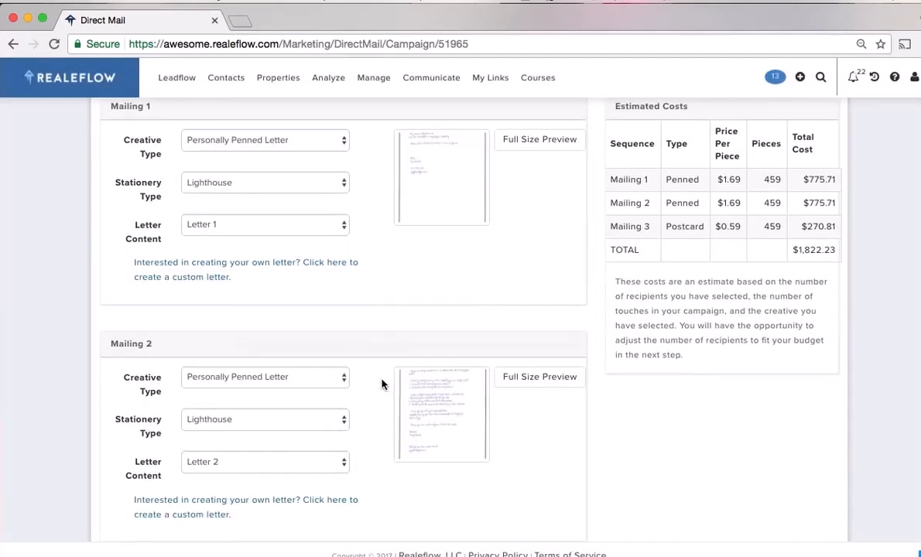
pyautogui.scroll(-1, 382, 384)
pyautogui.click(340, 221)
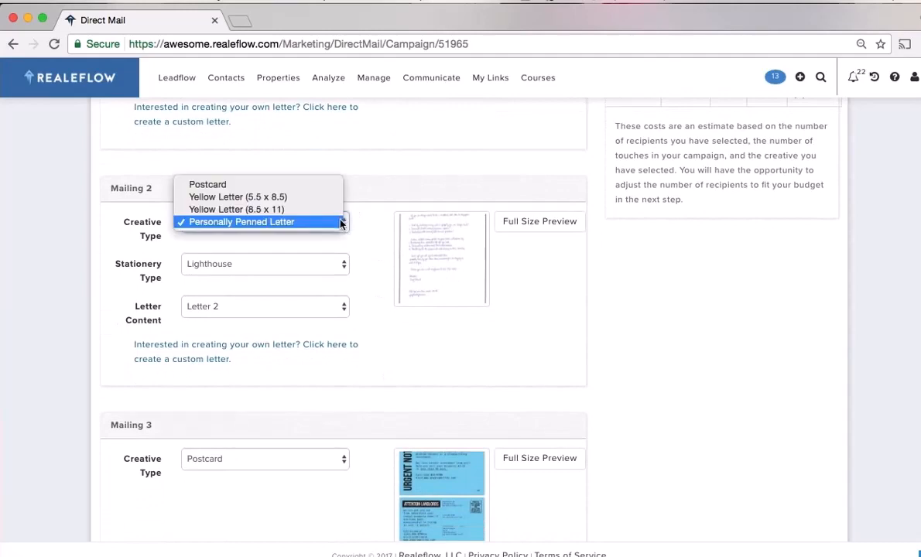
pyautogui.click(301, 202)
pyautogui.scroll(-1, 378, 360)
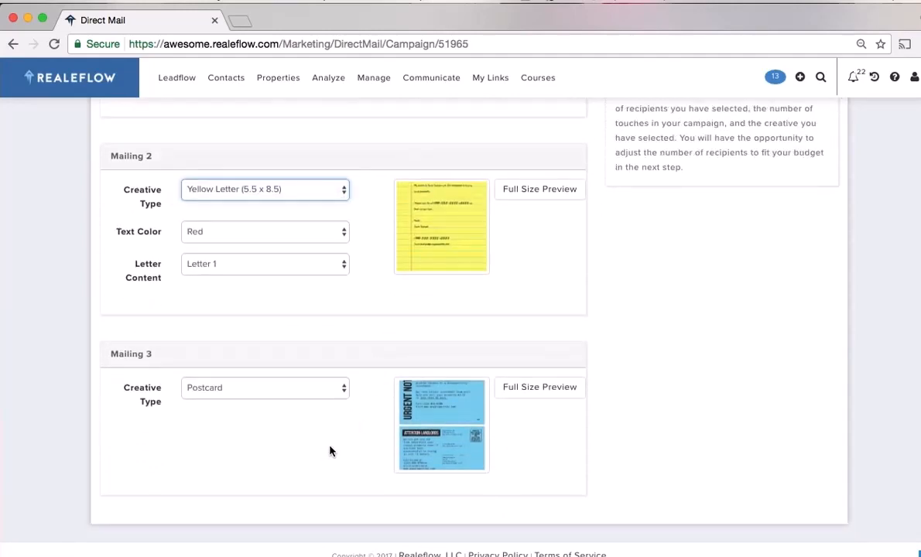
pyautogui.scroll(8, 619, 419)
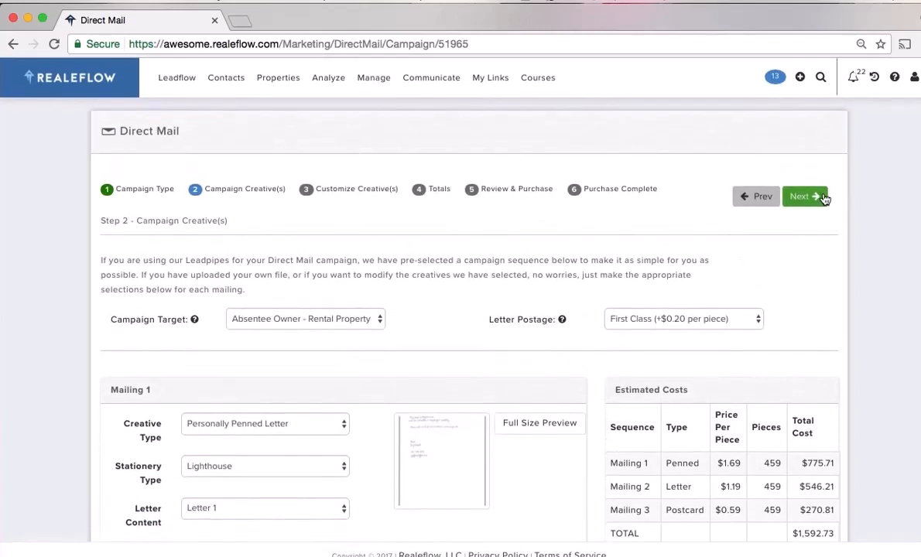
# Enter the campaign's contact phone number, choose a Website URL, and advance to Totals
pyautogui.click(821, 198)
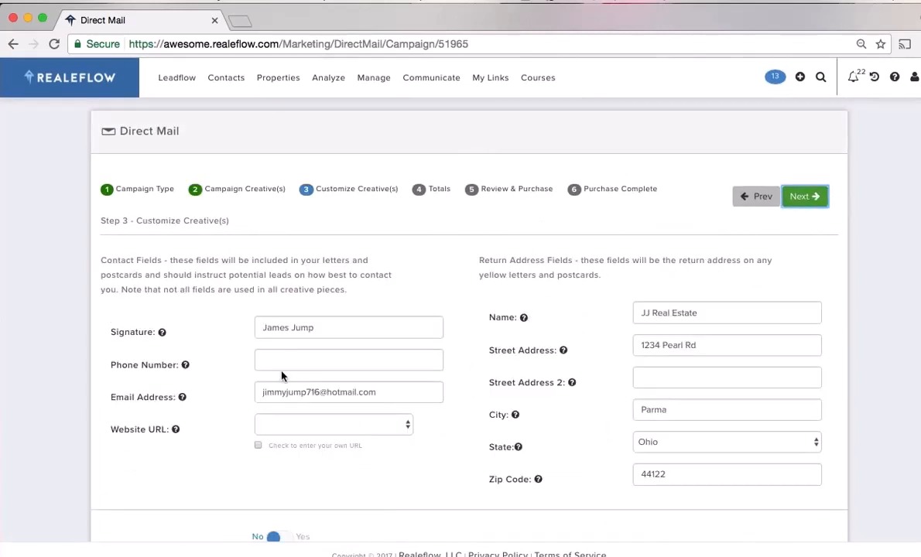
pyautogui.click(302, 360)
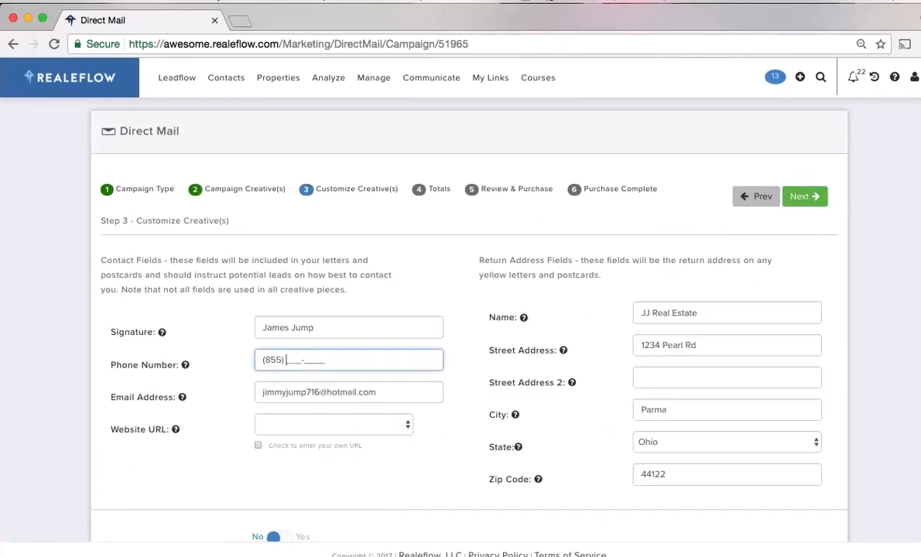
pyautogui.click(309, 425)
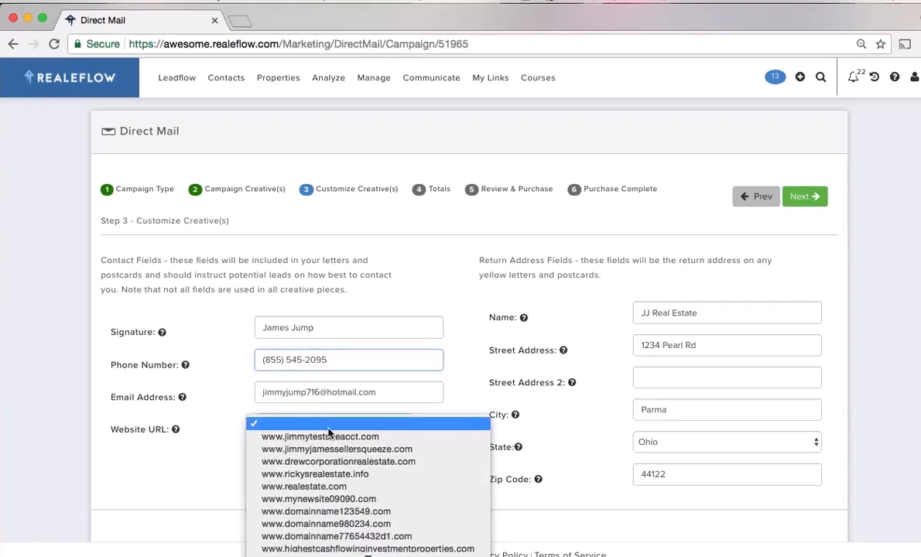
pyautogui.click(328, 449)
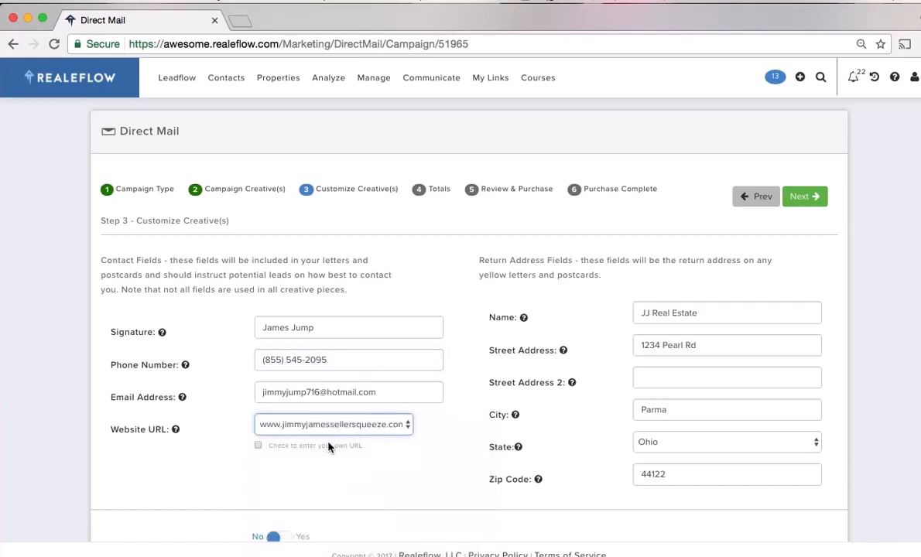
pyautogui.scroll(-1, 402, 434)
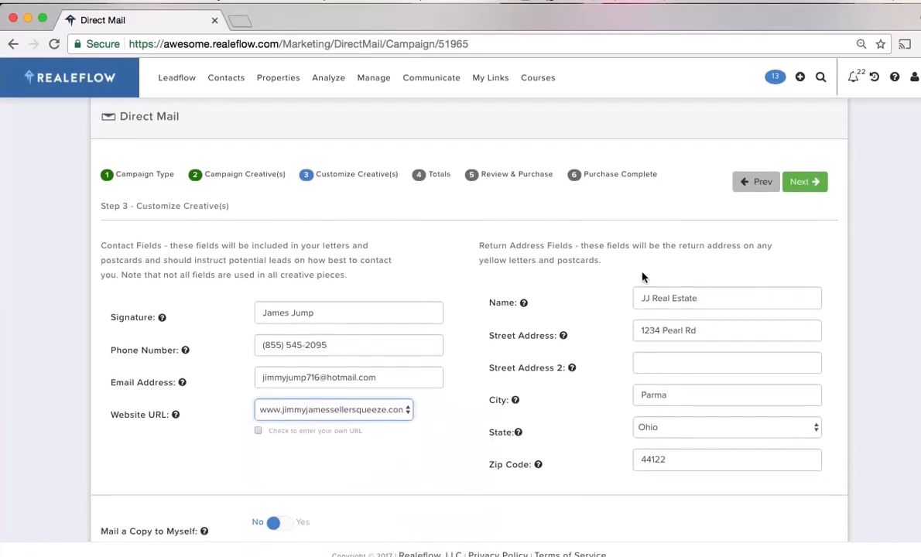
pyautogui.click(810, 190)
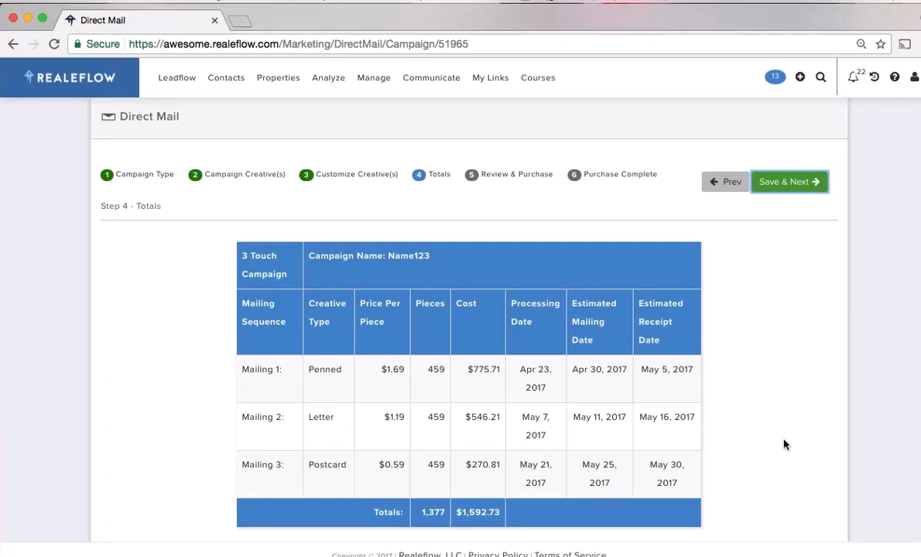
# Adjust the budget to 240 pieces per mailing ($832.80 total) and save the totals
pyautogui.scroll(-1, 784, 443)
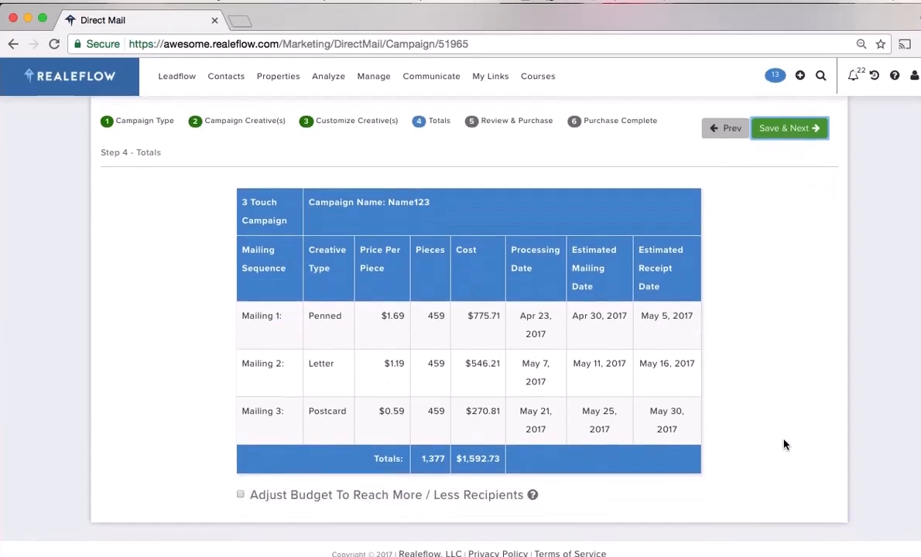
pyautogui.click(240, 497)
pyautogui.scroll(-2, 671, 463)
pyautogui.moveTo(690, 462); pyautogui.dragTo(481, 474)
pyautogui.scroll(3, 816, 249)
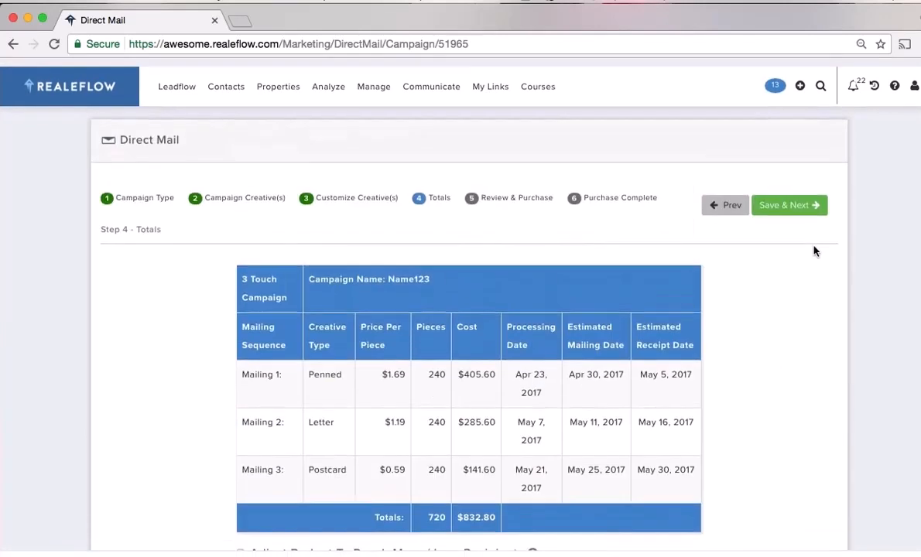
pyautogui.click(801, 202)
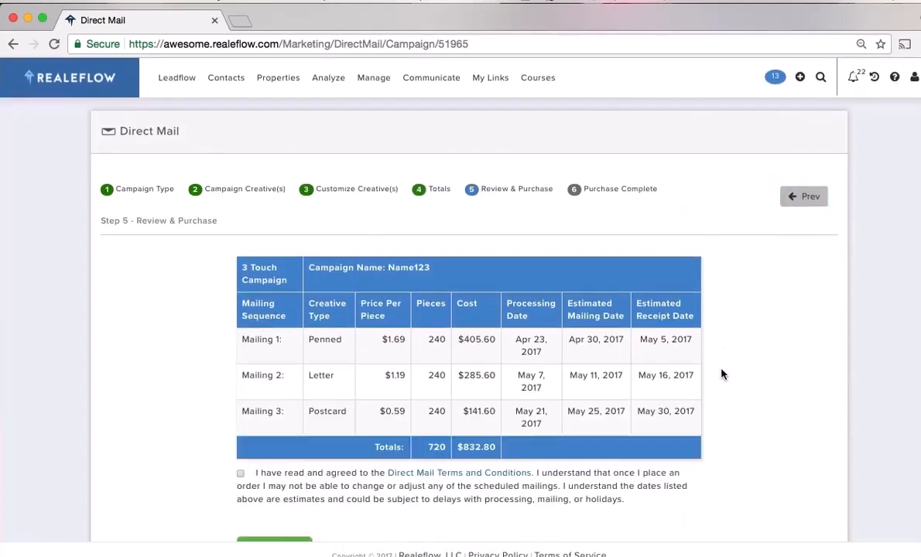
# Accept the direct mail terms, submit the order, and return to the home dashboard
pyautogui.scroll(-1, 418, 441)
pyautogui.click(241, 418)
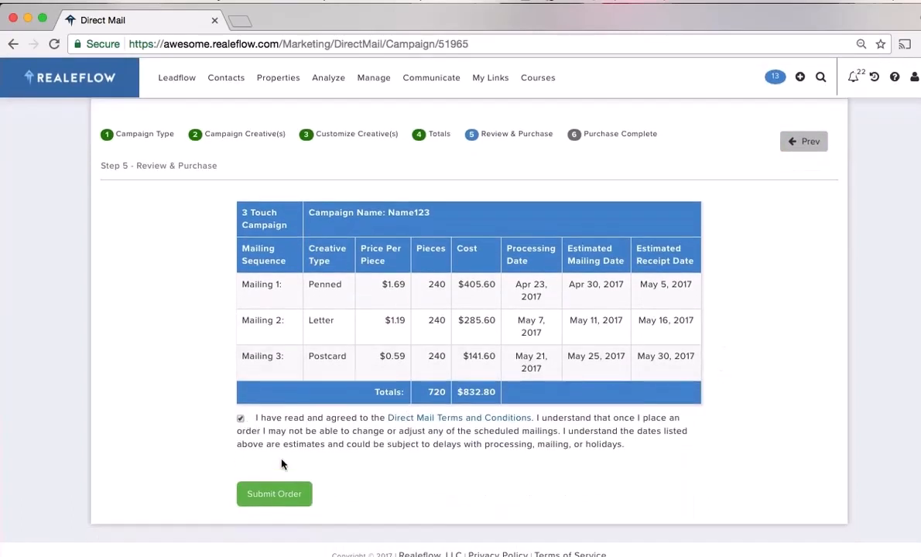
pyautogui.click(275, 497)
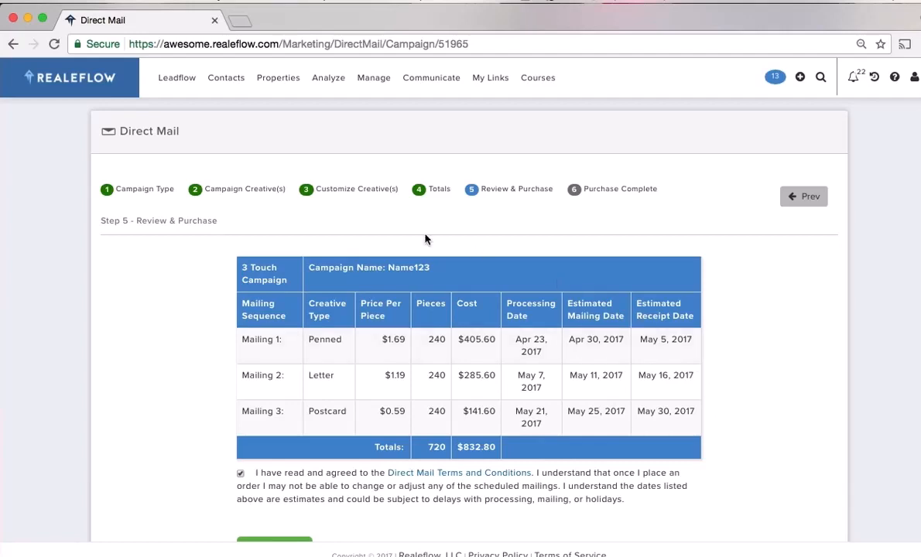
pyautogui.click(82, 83)
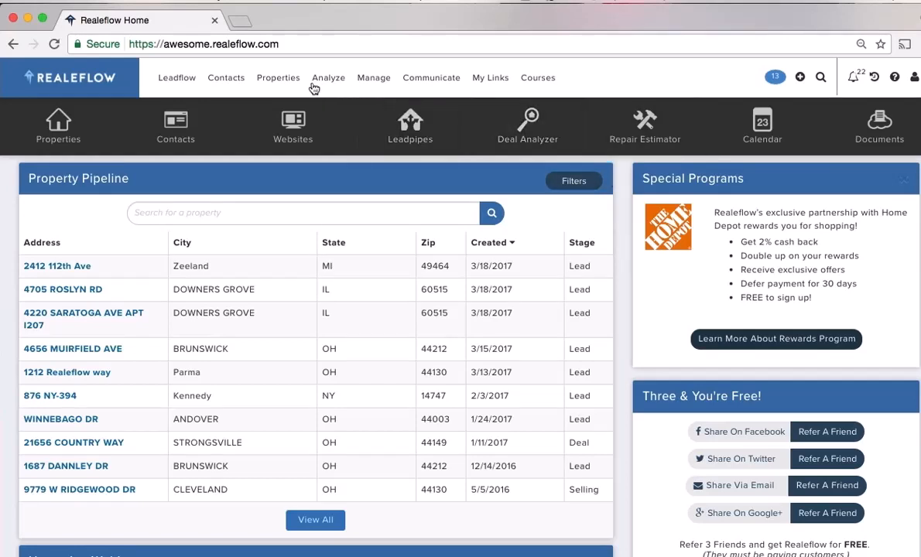
pyautogui.moveTo(297, 83)
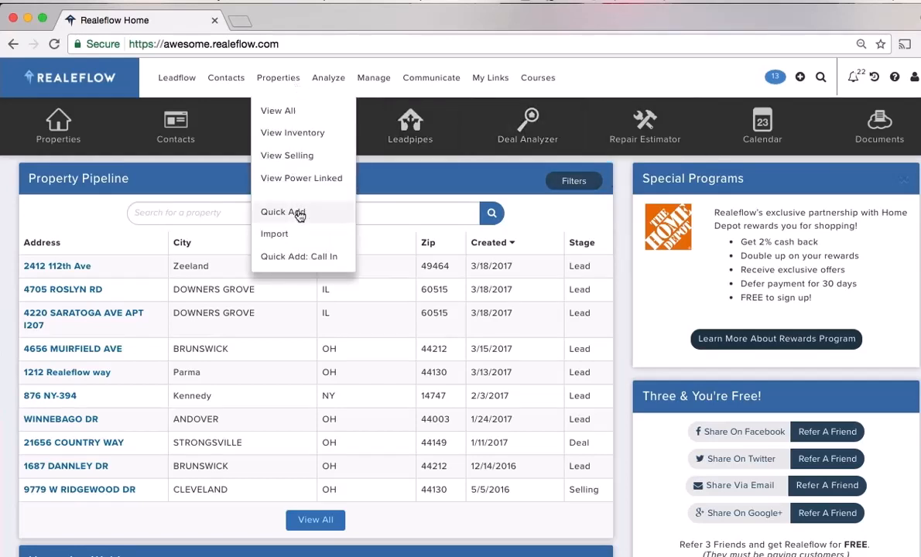
pyautogui.click(300, 214)
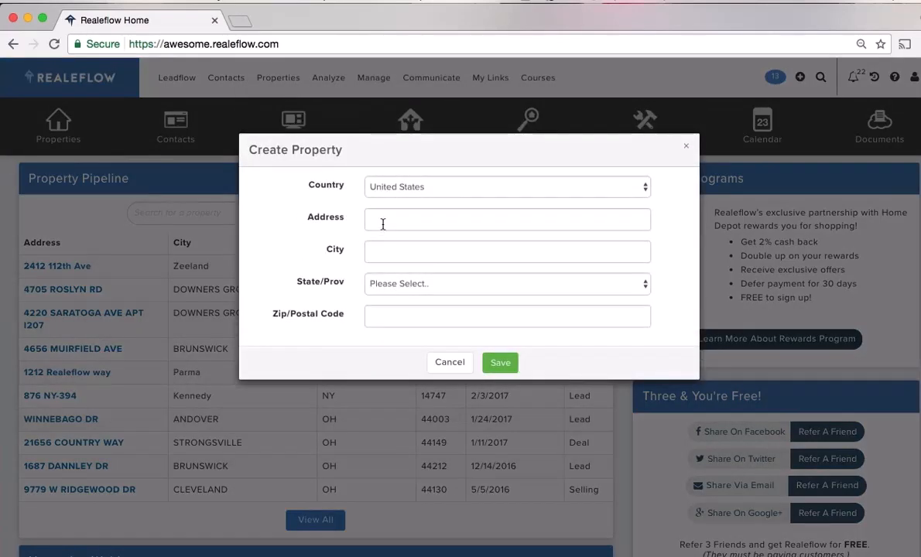
pyautogui.click(383, 222)
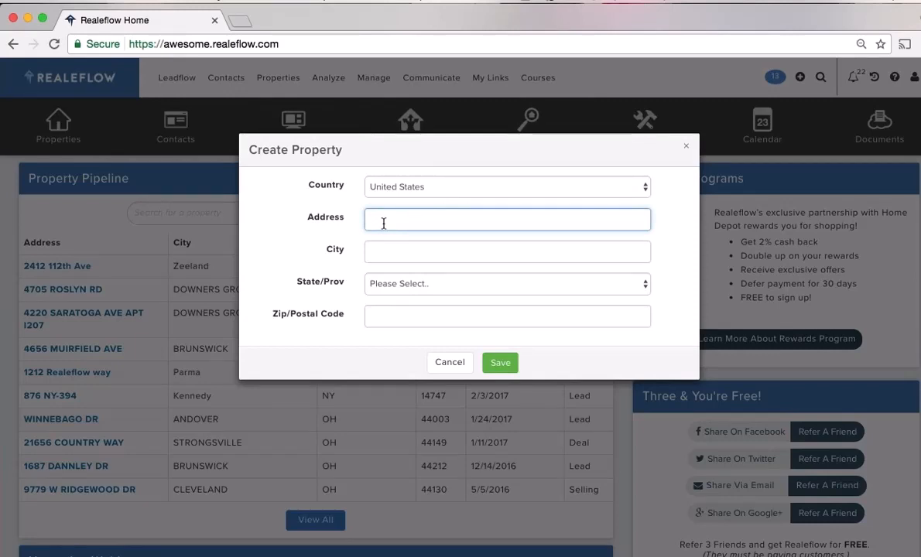
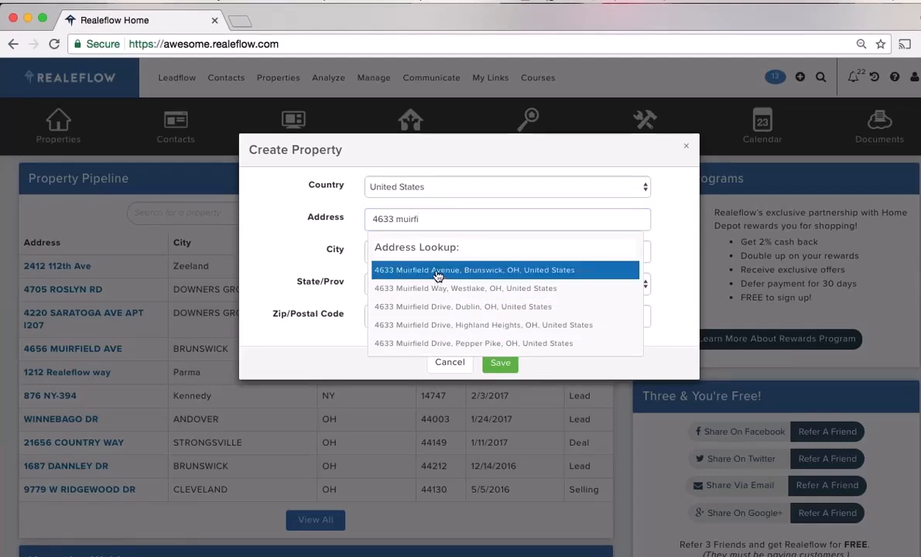
pyautogui.click(437, 271)
pyautogui.click(500, 363)
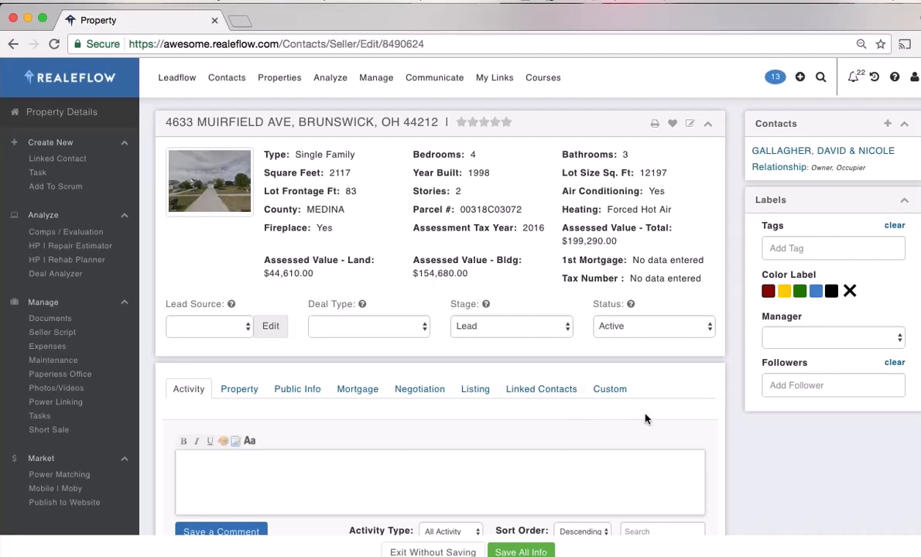
pyautogui.scroll(-1, 720, 421)
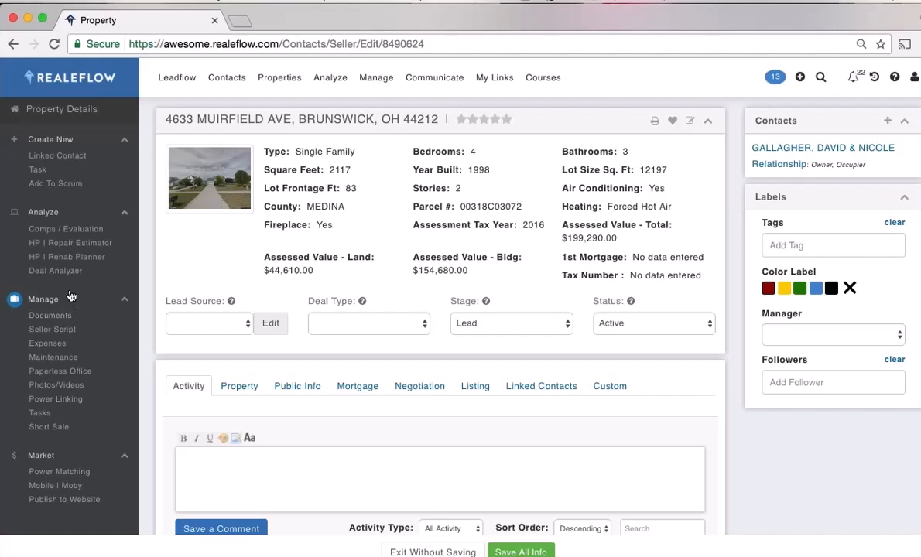
# Open Comps / Evaluation and set filters to within 1 mile, sold within 180 days, lot size 3000
pyautogui.click(69, 230)
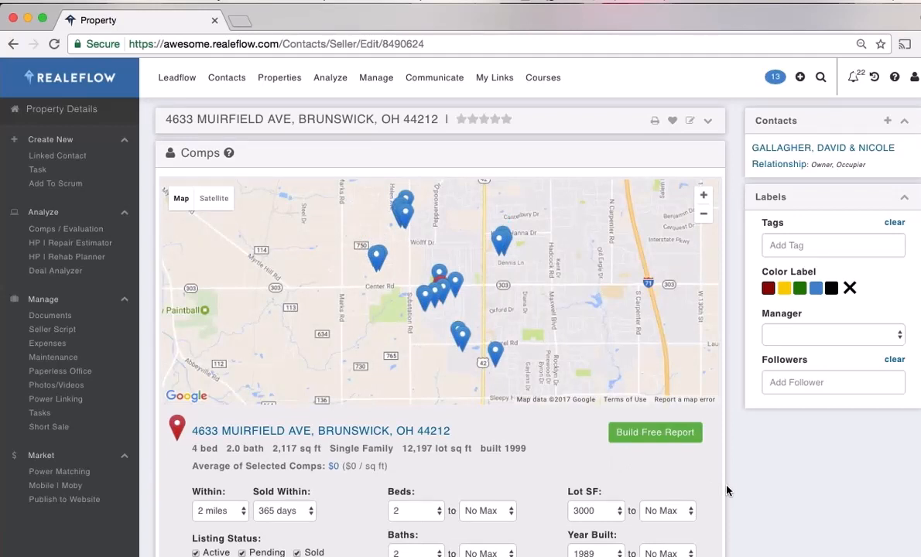
pyautogui.scroll(-3, 727, 490)
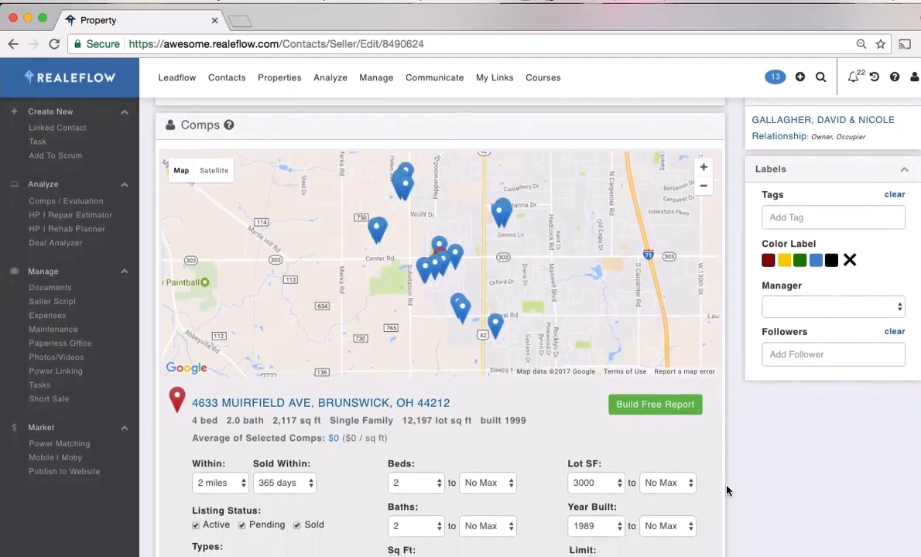
pyautogui.scroll(-5, 759, 434)
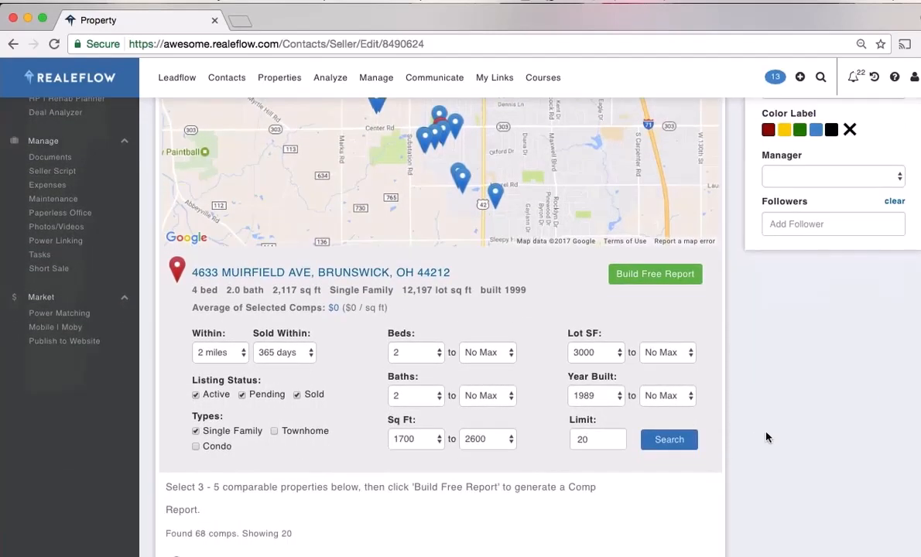
pyautogui.scroll(-1, 766, 438)
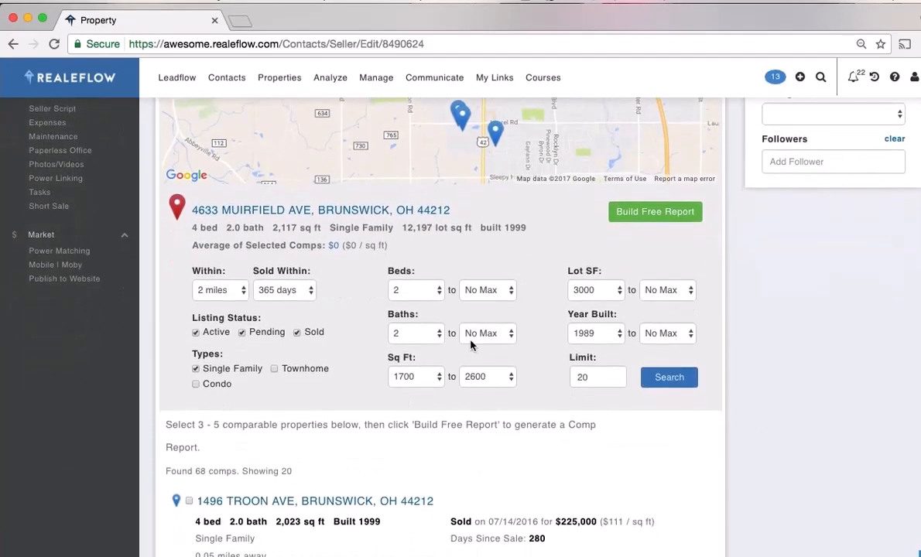
pyautogui.click(229, 289)
pyautogui.click(213, 265)
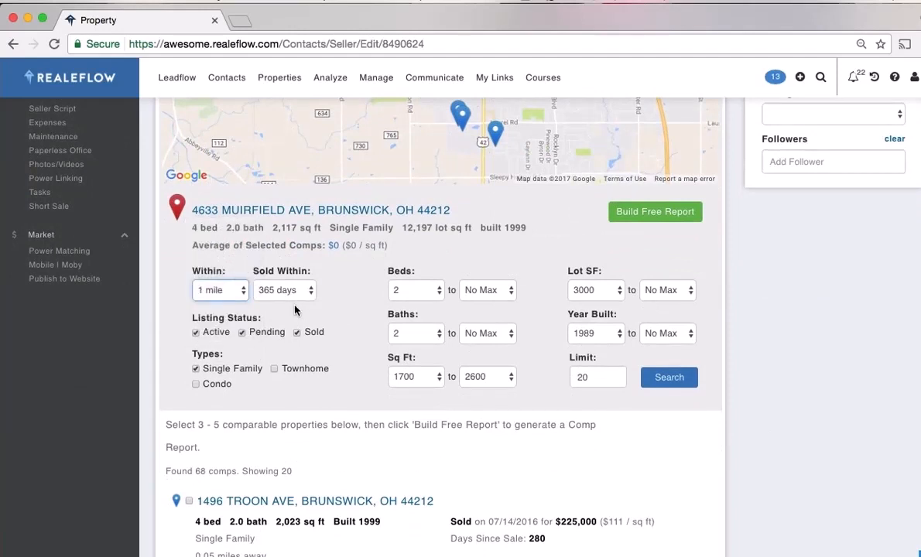
pyautogui.click(275, 288)
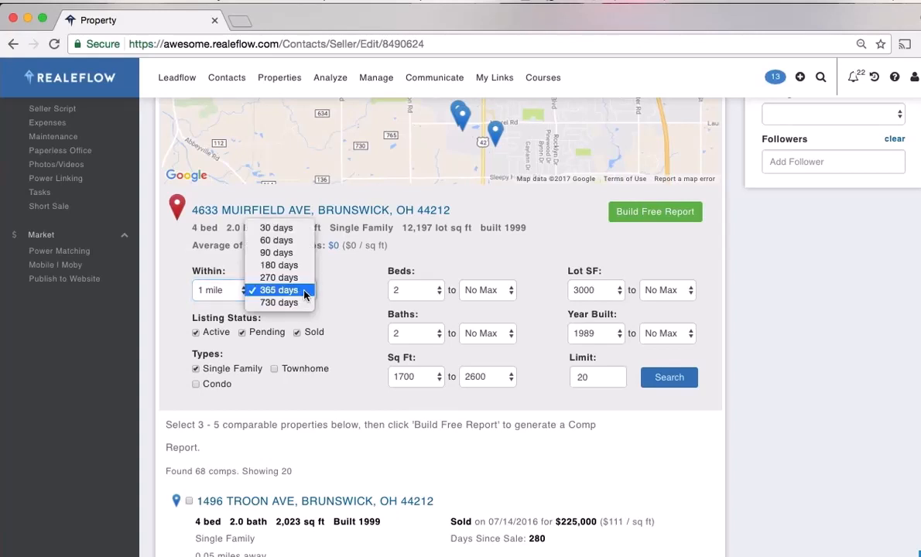
pyautogui.click(275, 265)
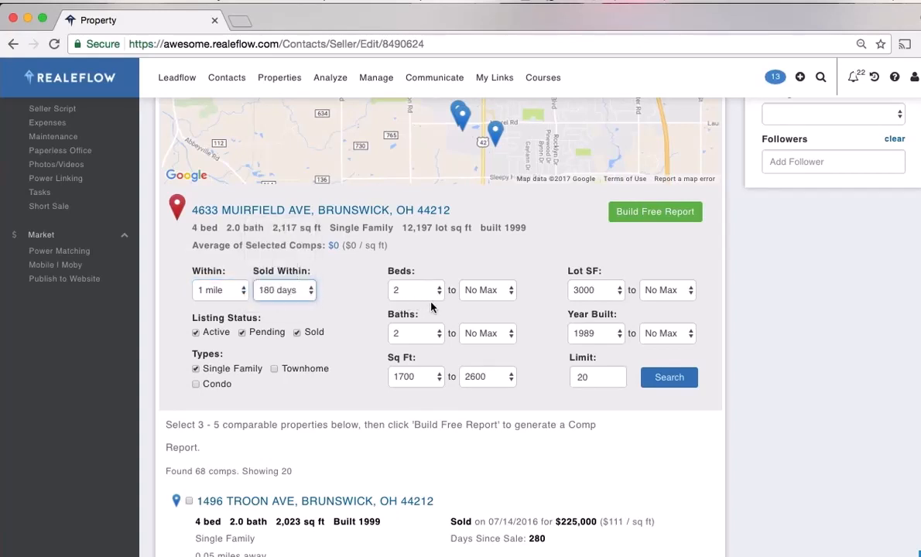
pyautogui.click(608, 293)
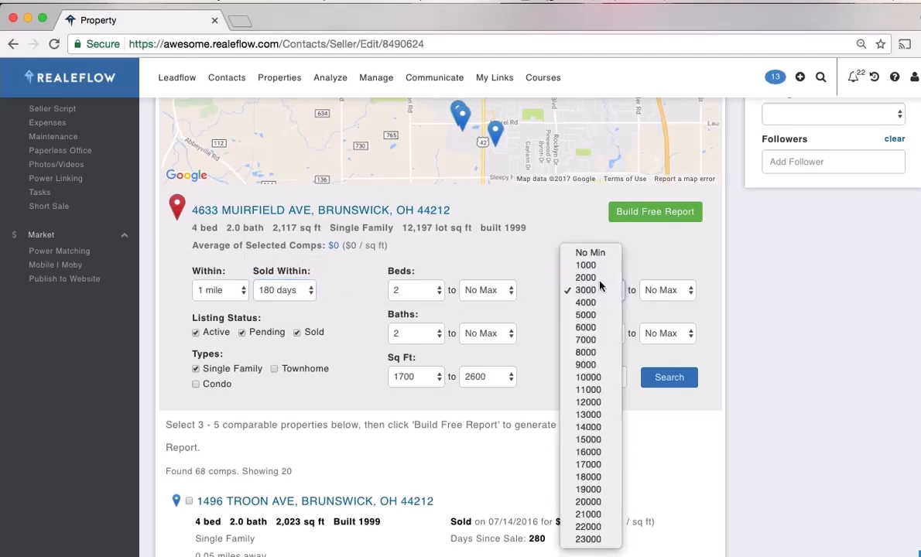
pyautogui.click(598, 277)
pyautogui.click(597, 289)
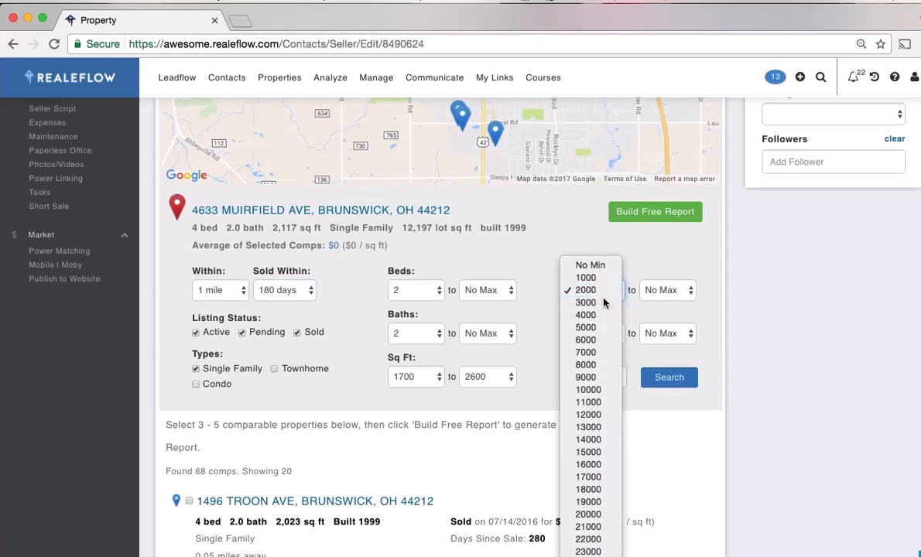
pyautogui.click(592, 302)
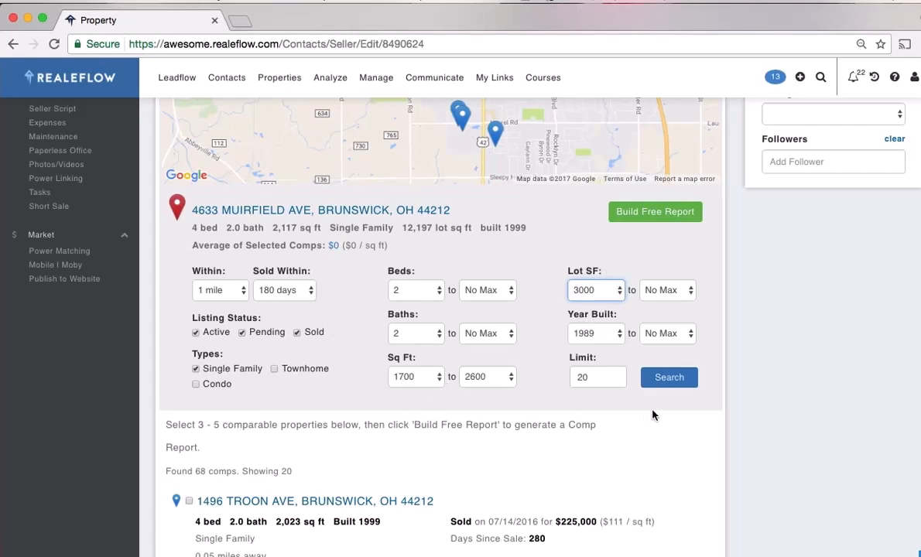
# Run the comps search and review the 3 comparables found ($234,000–$267,000)
pyautogui.click(666, 381)
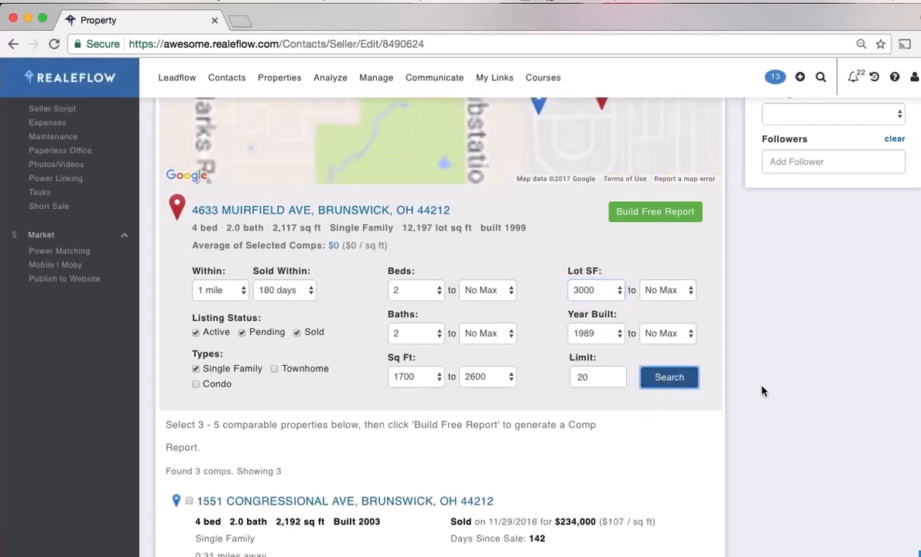
pyautogui.scroll(3, 760, 391)
pyautogui.scroll(1, 761, 391)
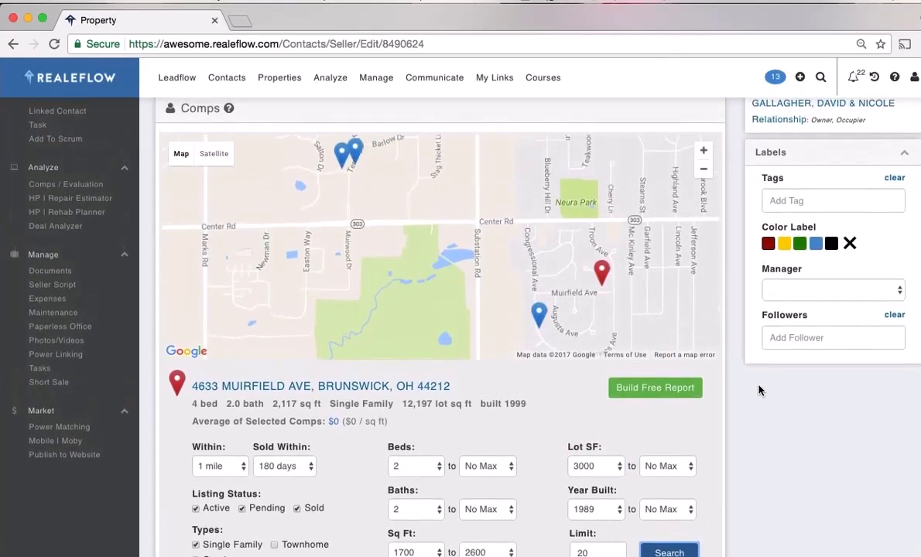
pyautogui.scroll(-3, 758, 397)
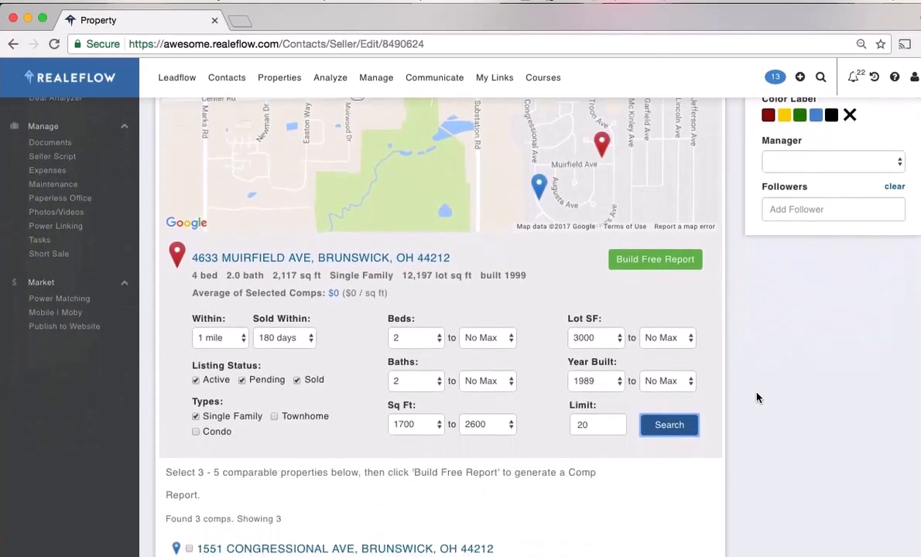
pyautogui.scroll(2, 757, 397)
pyautogui.scroll(-7, 757, 397)
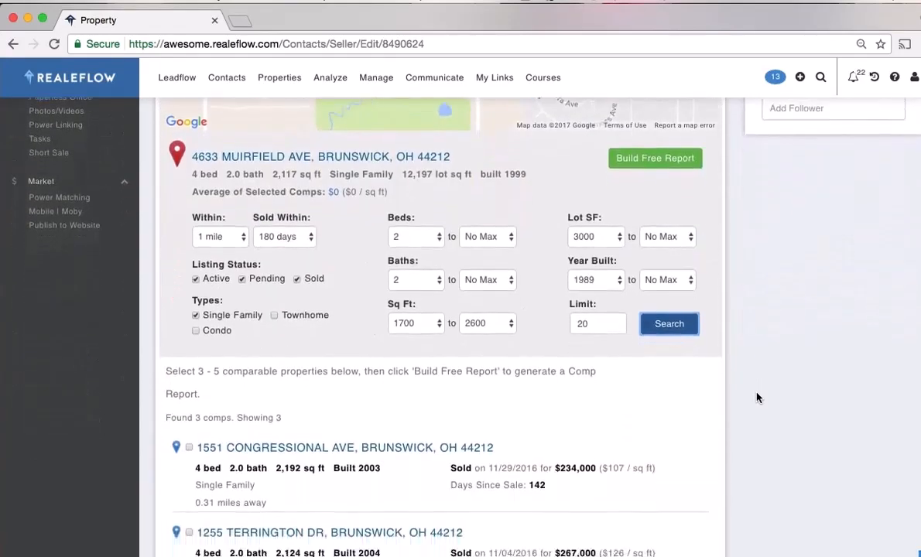
pyautogui.scroll(-3, 758, 398)
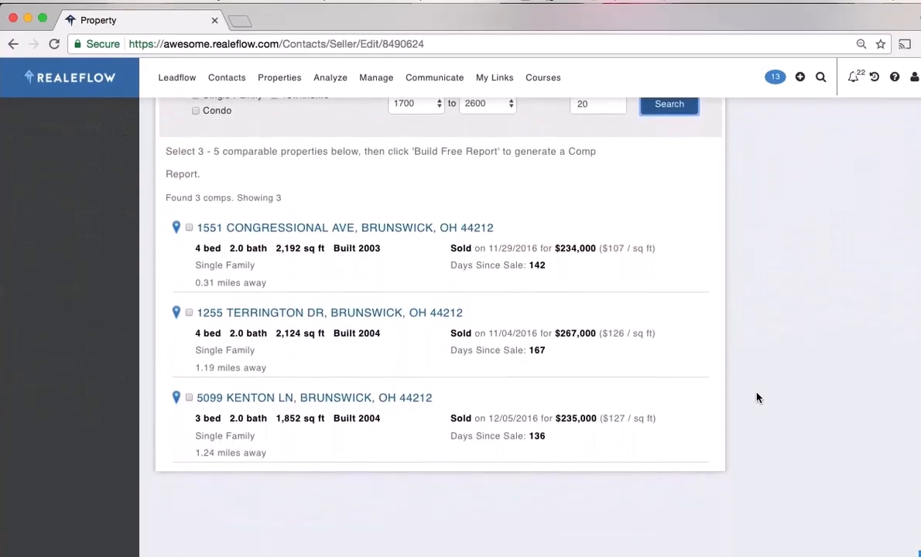
pyautogui.scroll(6, 756, 399)
pyautogui.scroll(1, 757, 399)
# Widen the sold-within window to 365 days and rerun the comps search
pyautogui.click(309, 301)
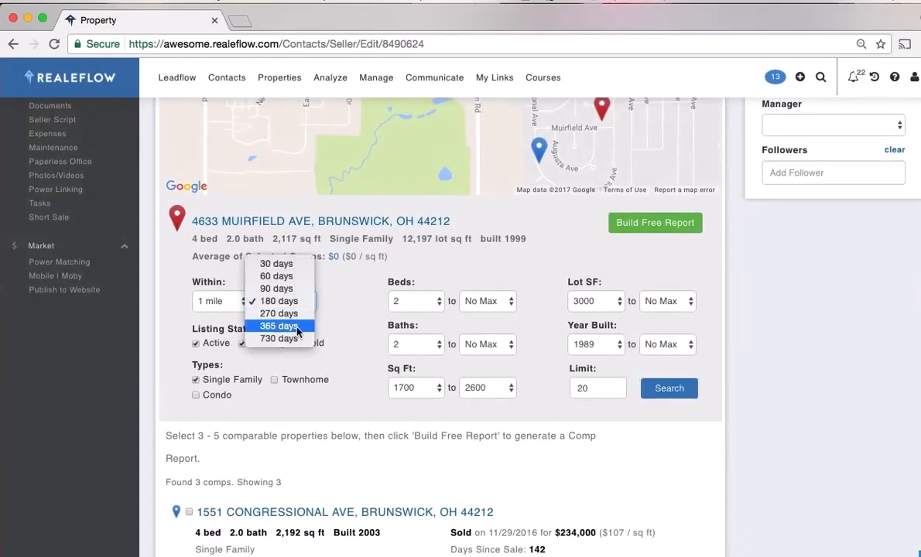
pyautogui.click(308, 328)
pyautogui.click(669, 388)
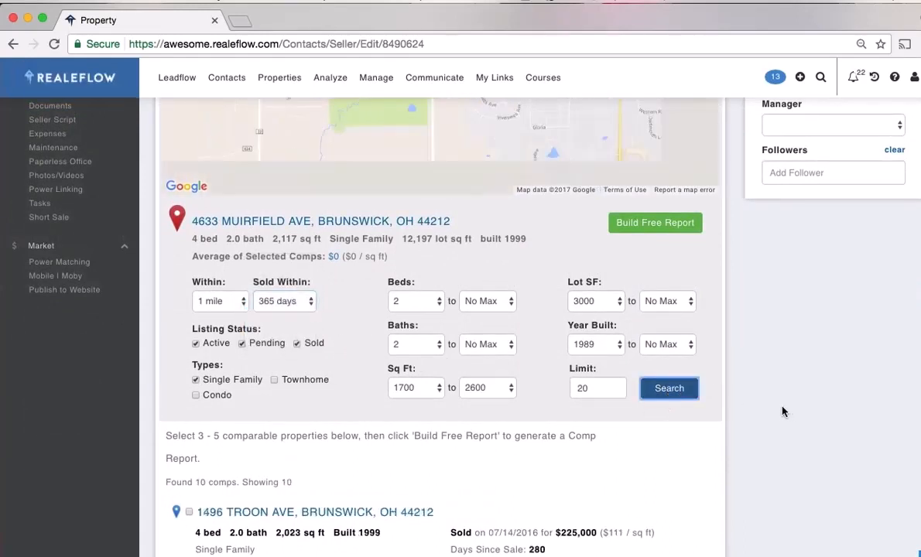
pyautogui.scroll(4, 771, 424)
pyautogui.scroll(-1, 770, 424)
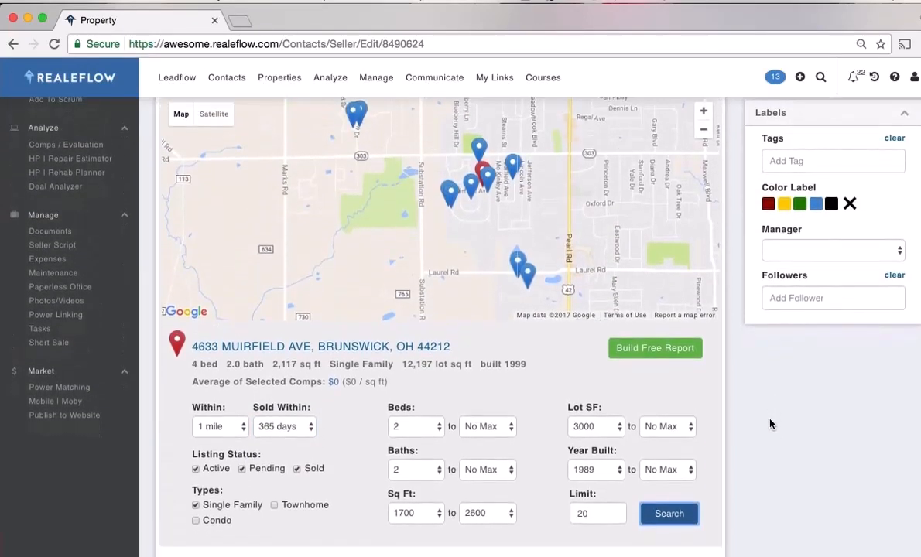
pyautogui.scroll(-5, 770, 423)
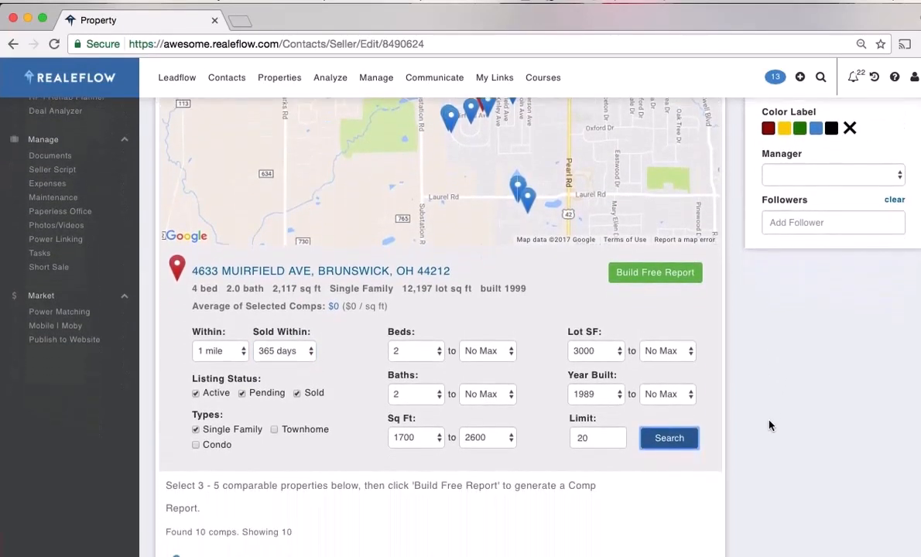
pyautogui.scroll(3, 769, 426)
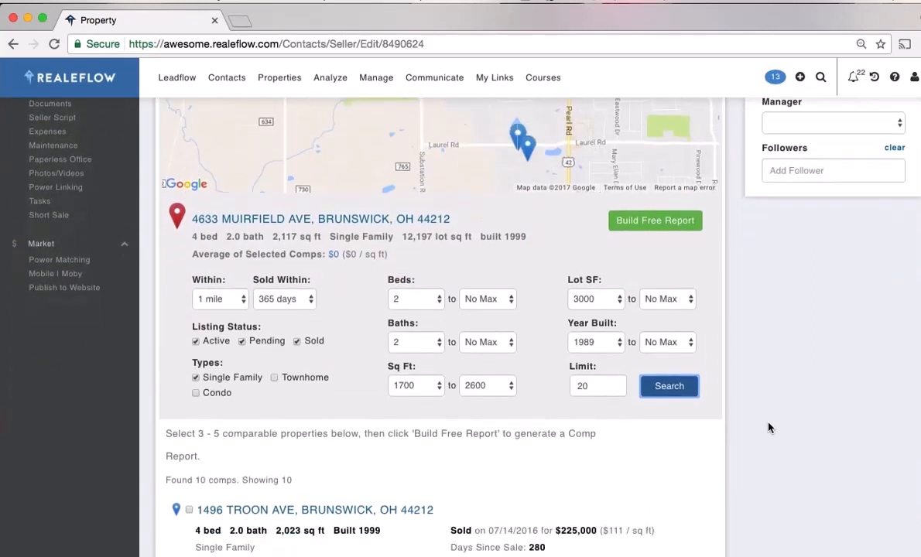
pyautogui.scroll(-1, 768, 428)
pyautogui.scroll(3, 769, 428)
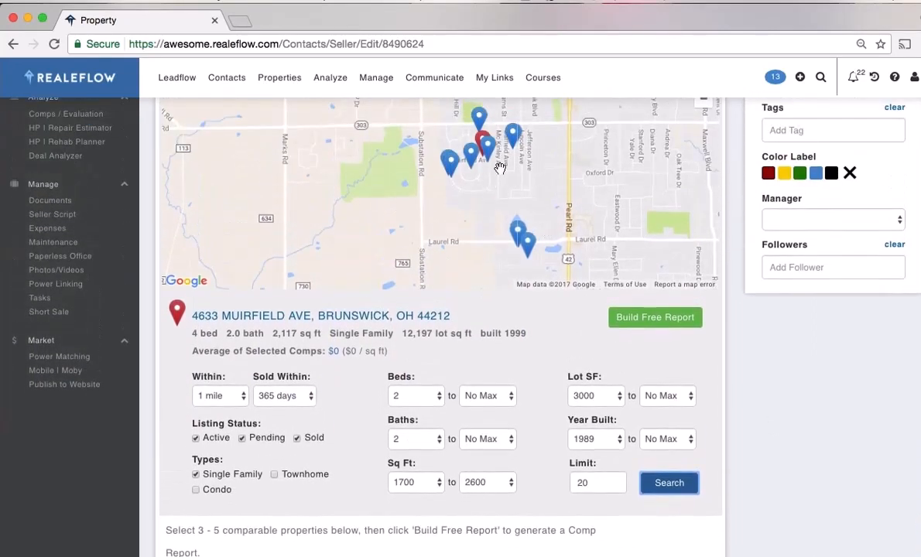
pyautogui.click(480, 118)
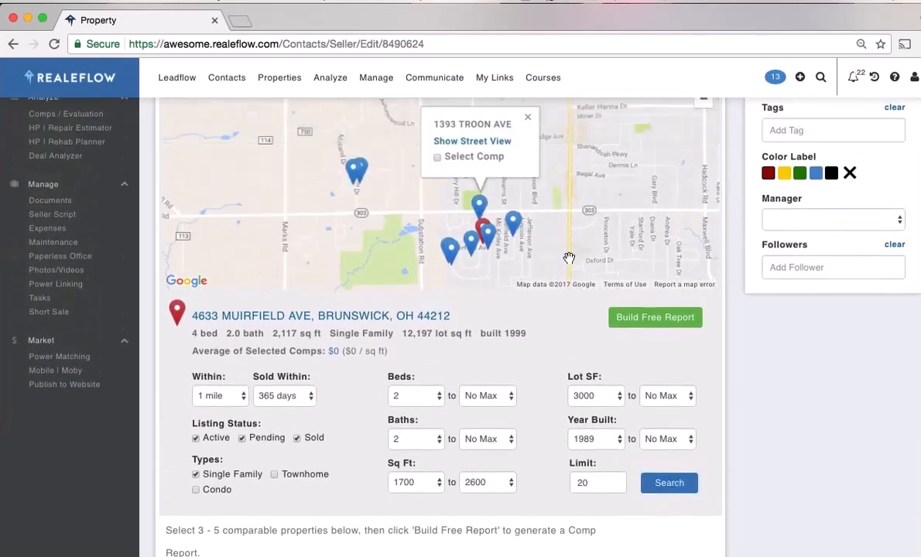
pyautogui.scroll(-1, 437, 159)
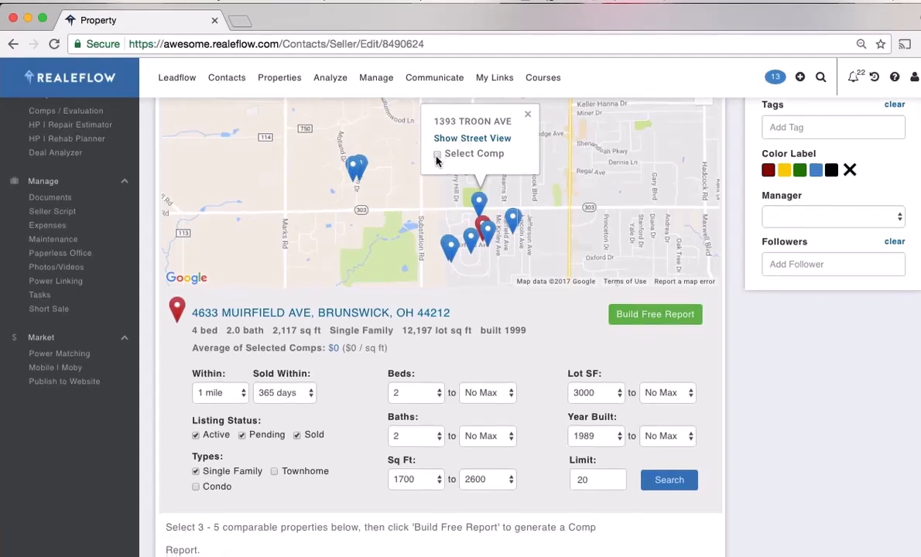
pyautogui.scroll(1, 438, 161)
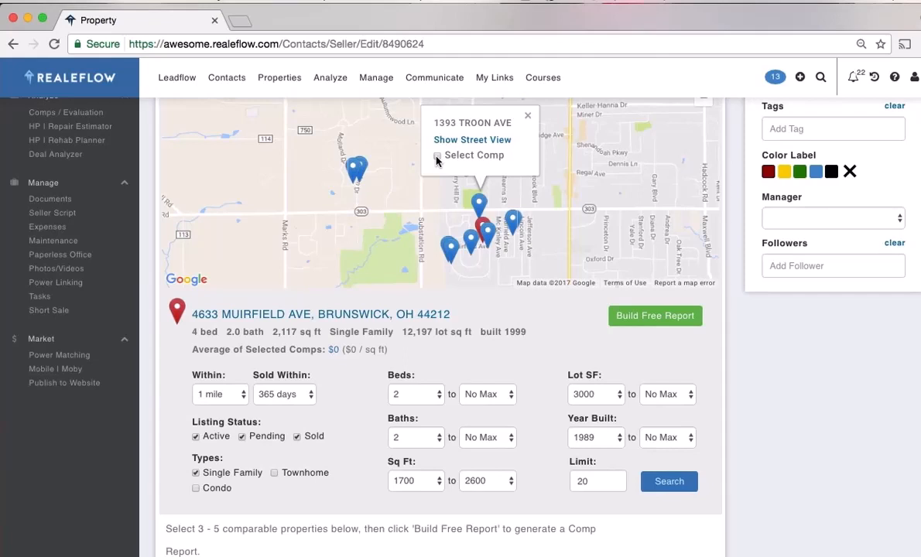
pyautogui.click(527, 116)
pyautogui.scroll(-5, 764, 357)
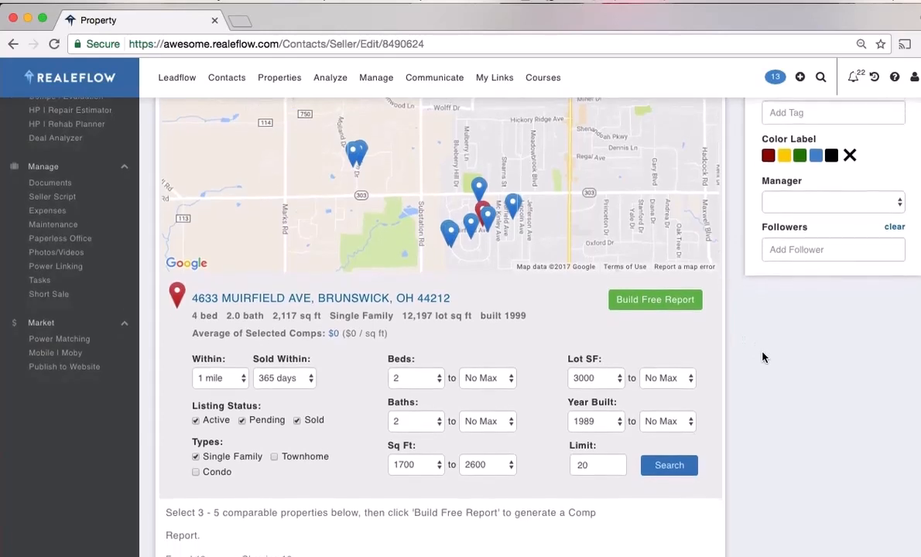
pyautogui.scroll(-5, 764, 357)
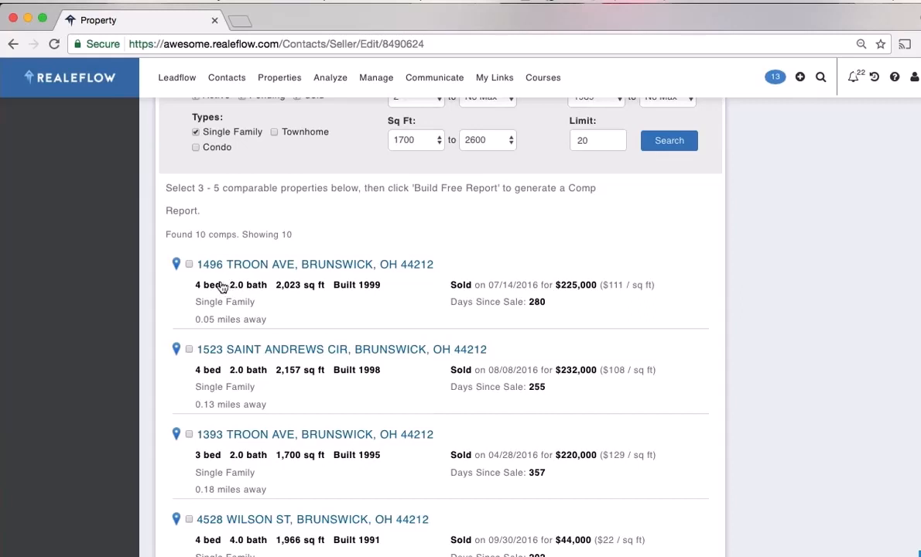
pyautogui.click(189, 266)
pyautogui.click(189, 435)
pyautogui.scroll(1, 765, 453)
pyautogui.scroll(6, 765, 453)
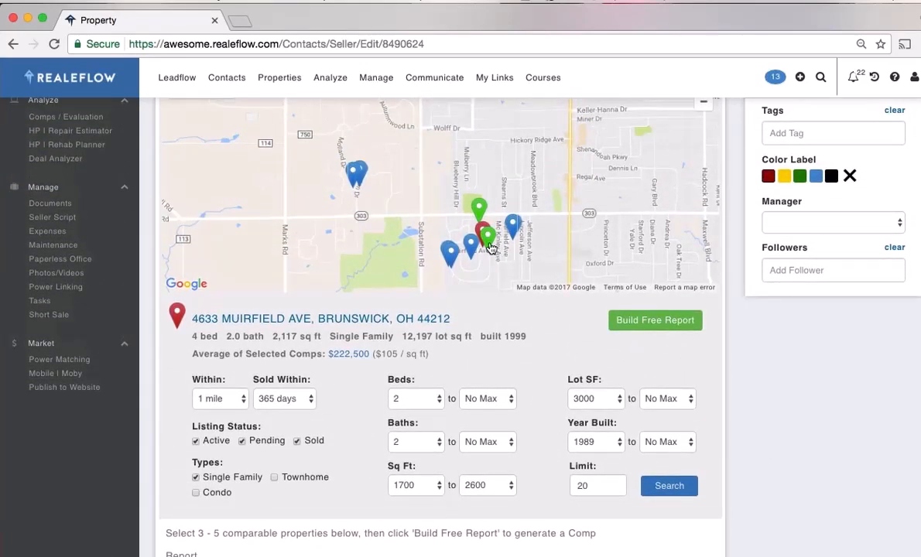
pyautogui.scroll(-8, 749, 366)
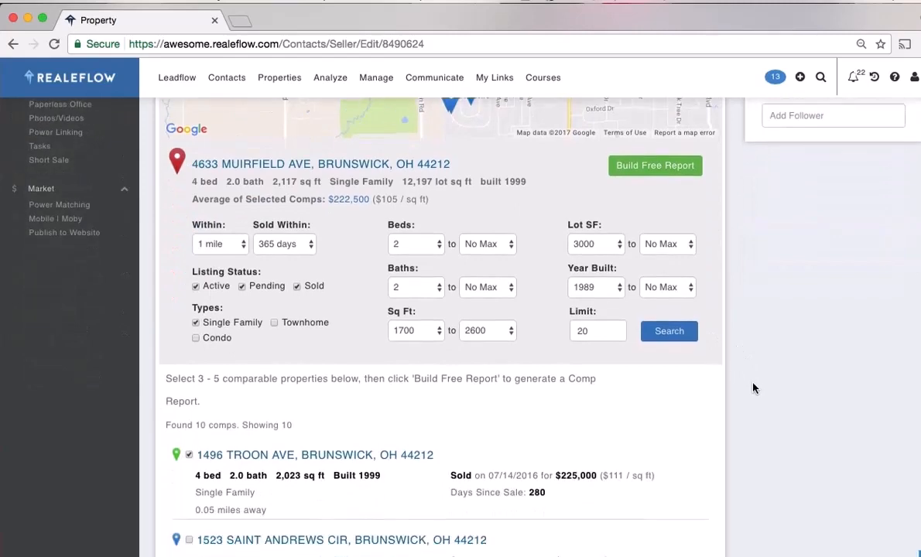
pyautogui.scroll(-6, 753, 386)
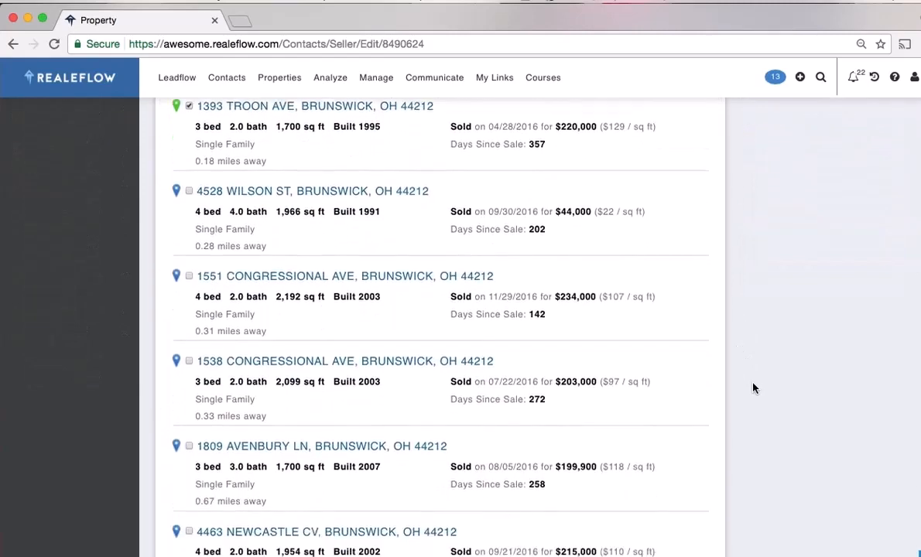
pyautogui.click(189, 246)
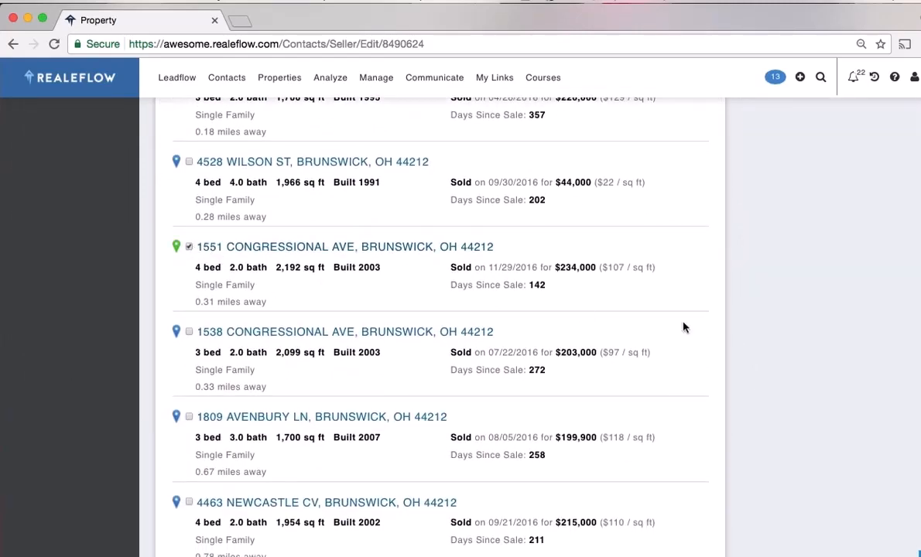
pyautogui.scroll(5, 802, 345)
pyautogui.scroll(7, 798, 346)
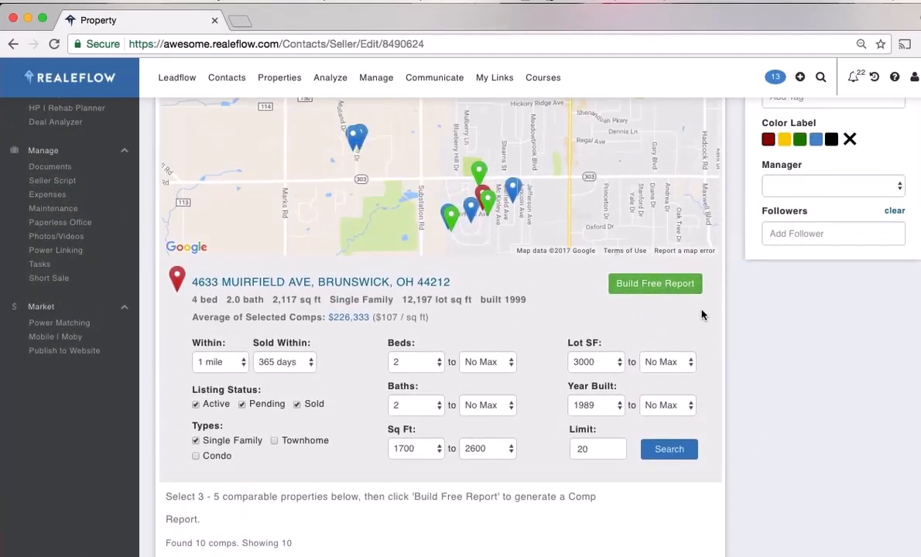
pyautogui.click(654, 286)
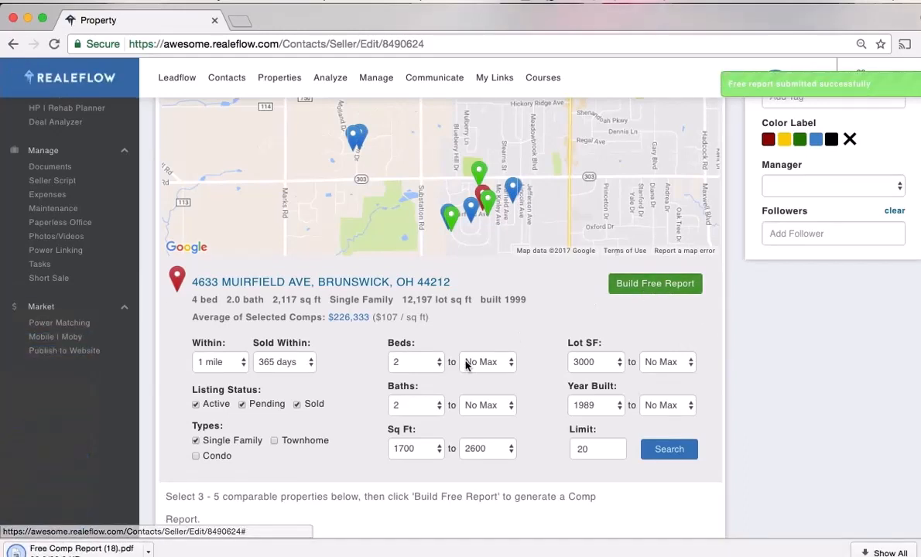
# Open the downloaded Free Comp Report (18).pdf and read through its three Brunswick comps
pyautogui.click(149, 552)
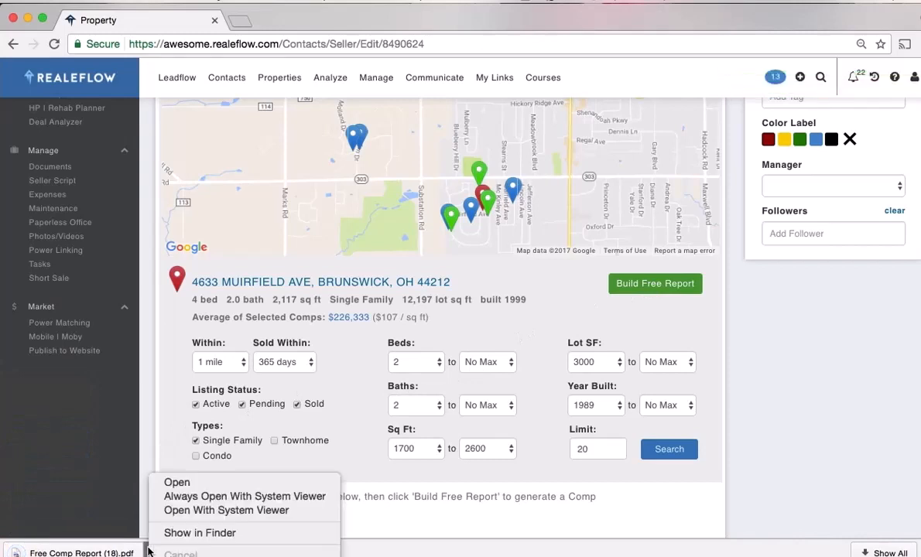
pyautogui.click(171, 485)
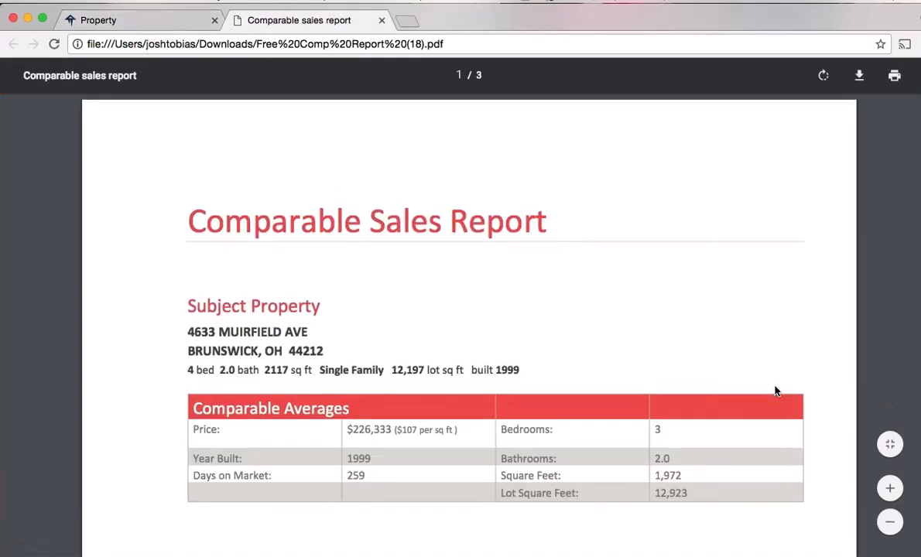
pyautogui.scroll(-1, 775, 390)
pyautogui.scroll(-4, 777, 391)
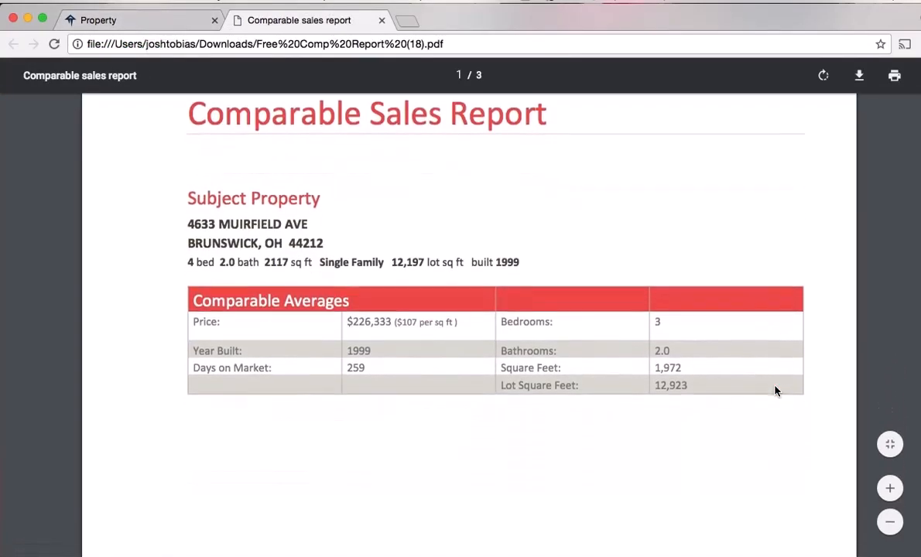
pyautogui.scroll(-8, 776, 391)
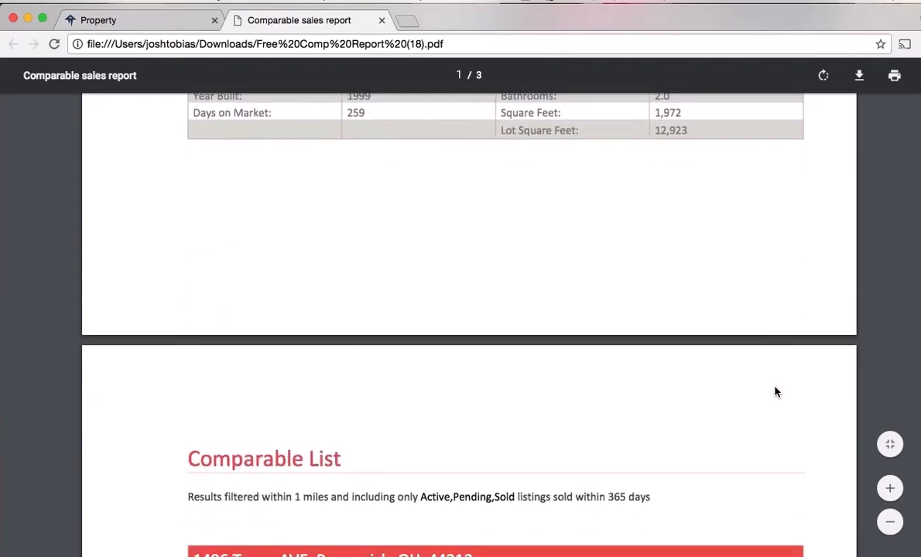
pyautogui.scroll(-9, 776, 393)
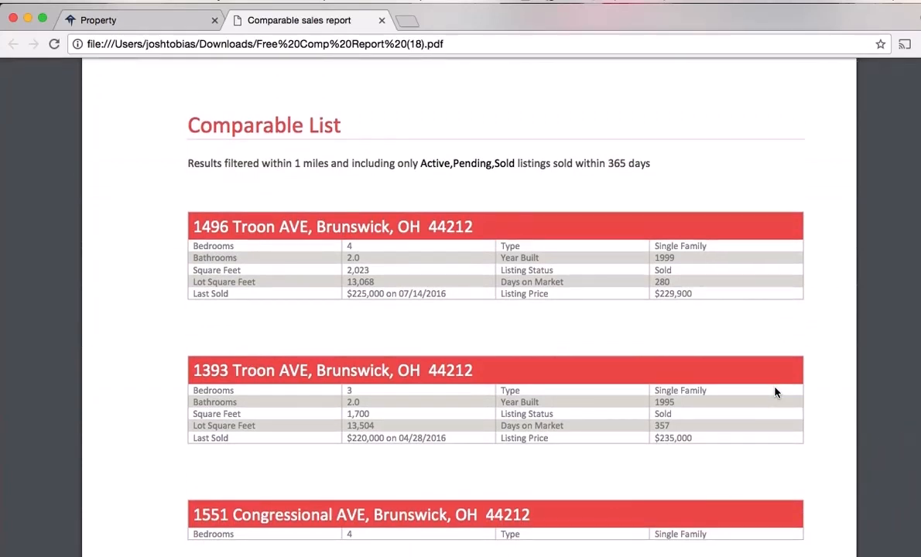
pyautogui.scroll(-1, 777, 392)
pyautogui.scroll(-1, 776, 392)
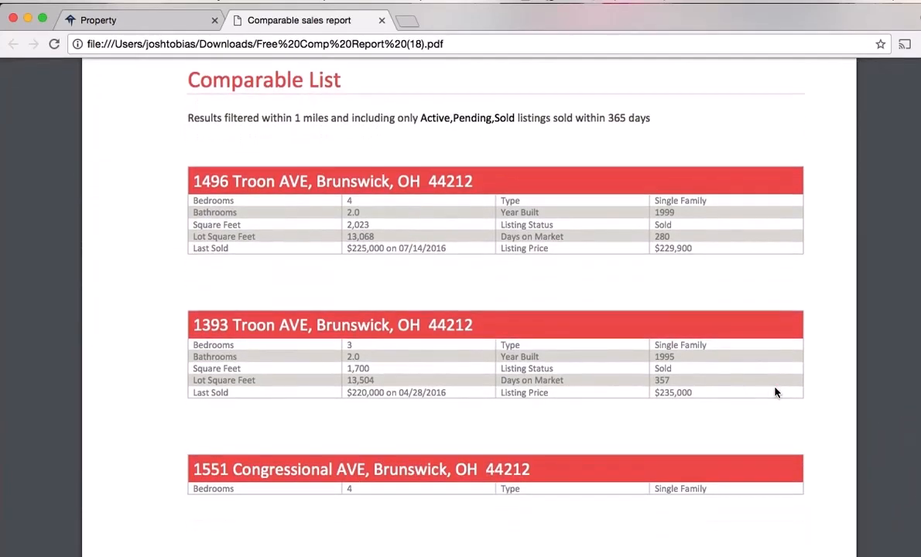
pyautogui.scroll(-3, 777, 393)
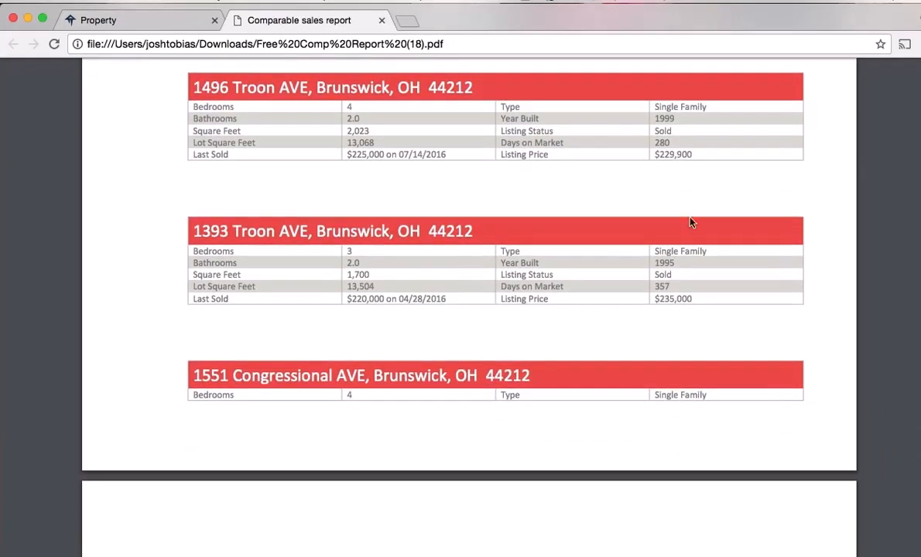
# From HP | Repair Estimator, create a new estimate with the default name and 2,117 sq ft size
pyautogui.click(156, 19)
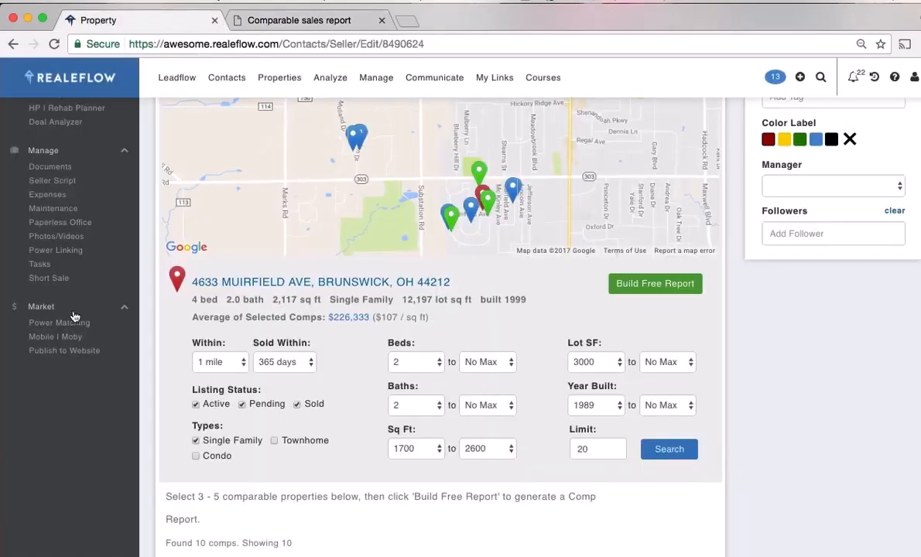
pyautogui.scroll(5, 130, 346)
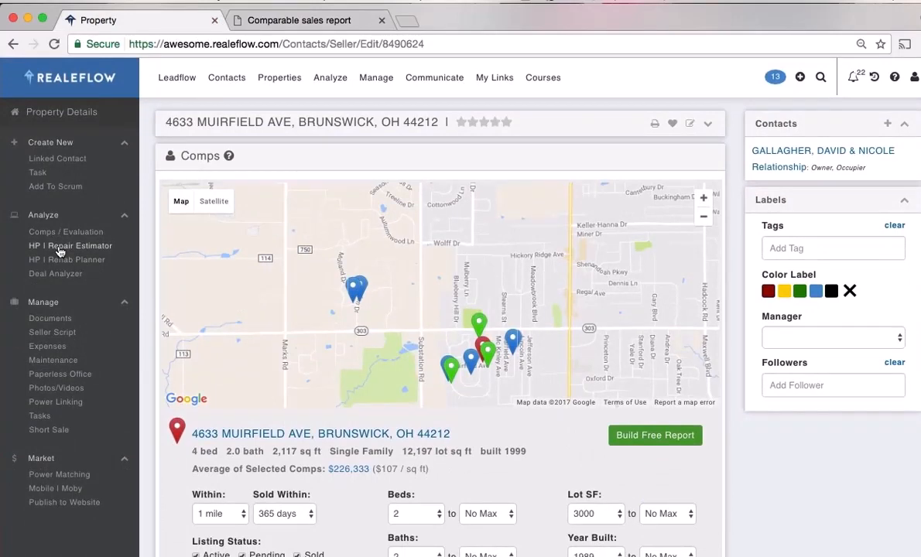
pyautogui.click(59, 249)
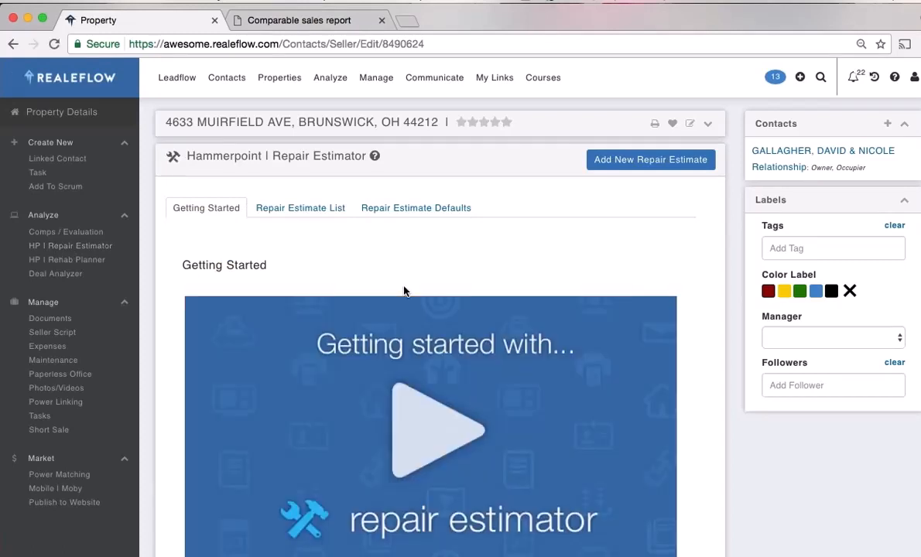
pyautogui.click(291, 216)
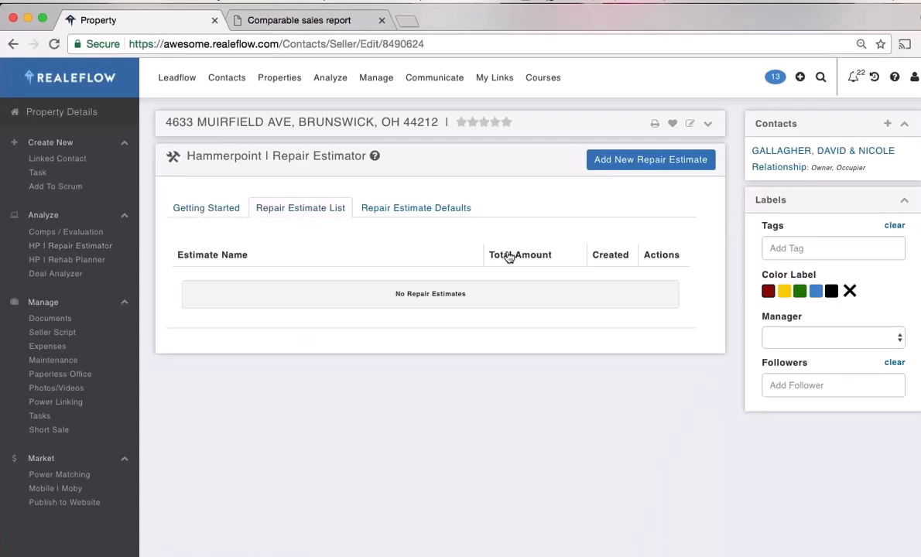
pyautogui.click(647, 169)
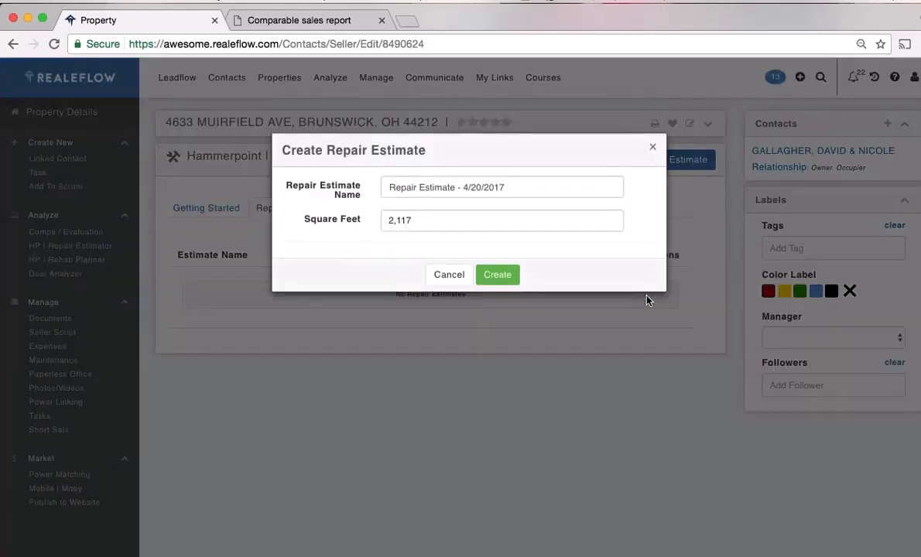
pyautogui.click(498, 274)
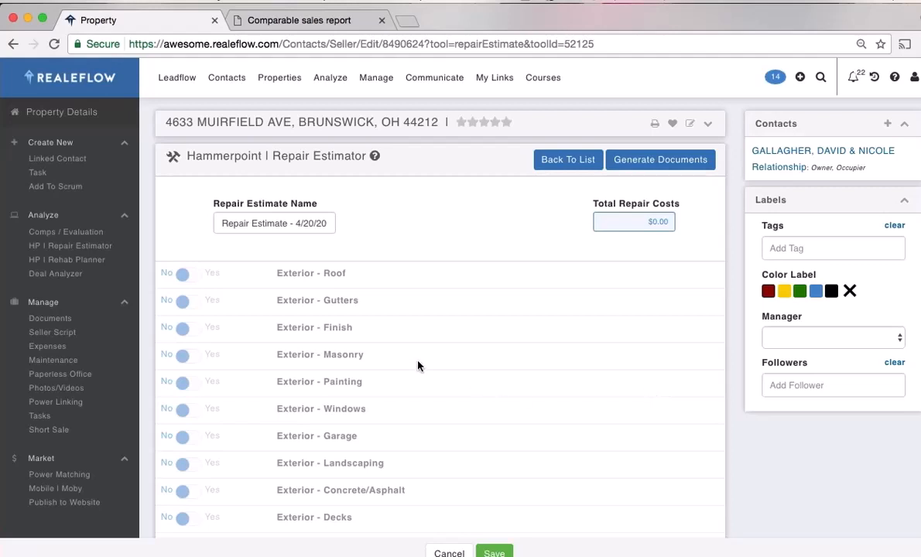
# Include Exterior - Roof with architectural shingle rip-and-replace, roof sheathing and 3-layer tear-off items
pyautogui.scroll(-2, 418, 365)
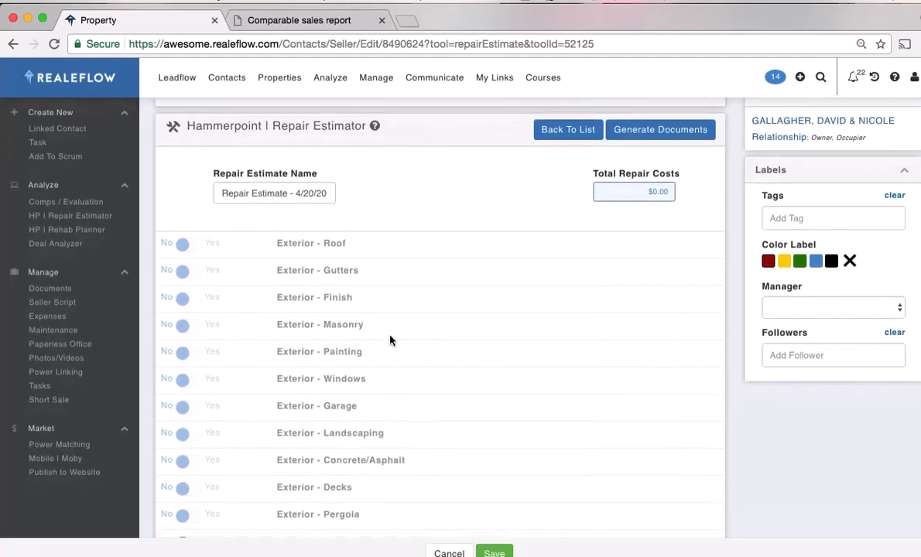
pyautogui.click(208, 244)
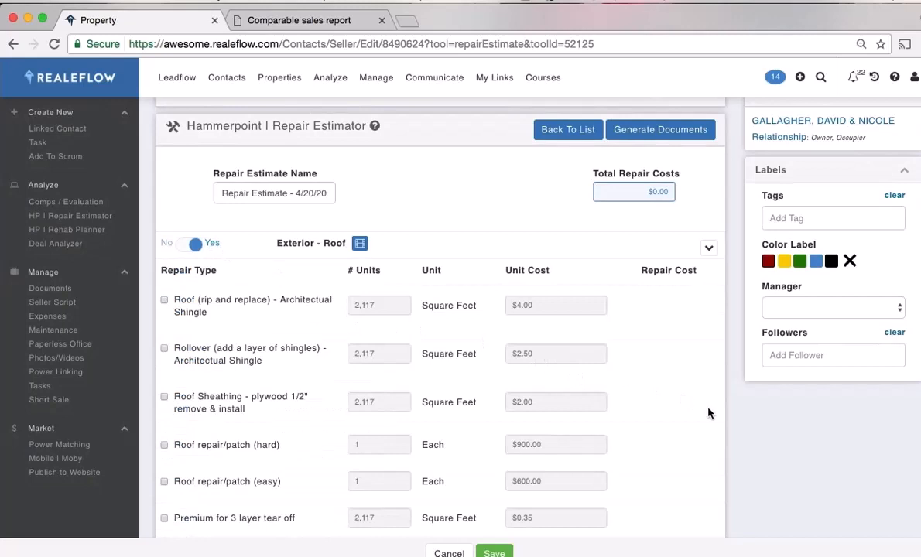
pyautogui.scroll(-2, 747, 422)
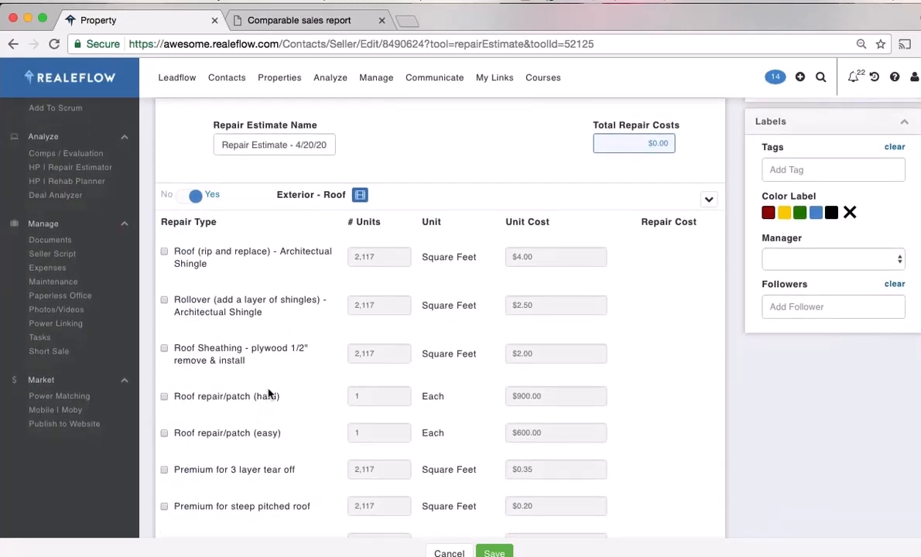
pyautogui.click(166, 193)
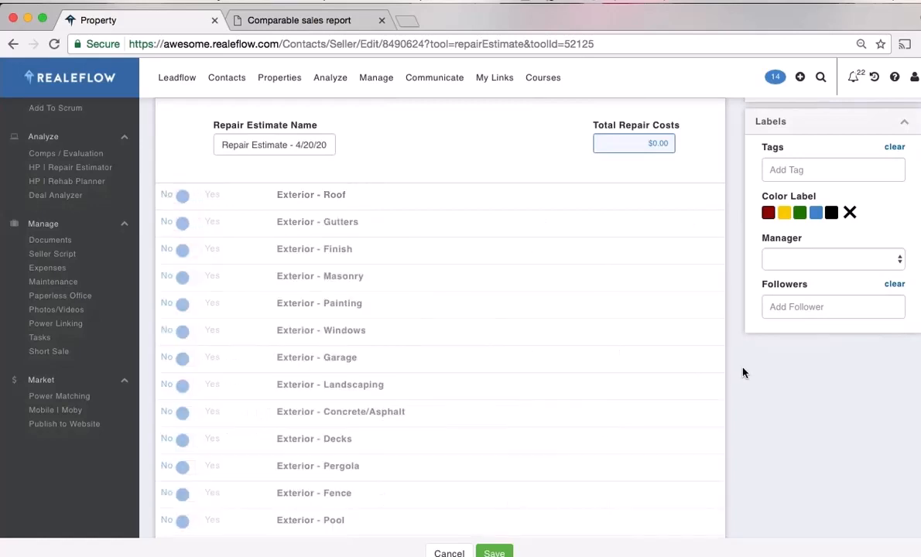
pyautogui.scroll(-4, 684, 389)
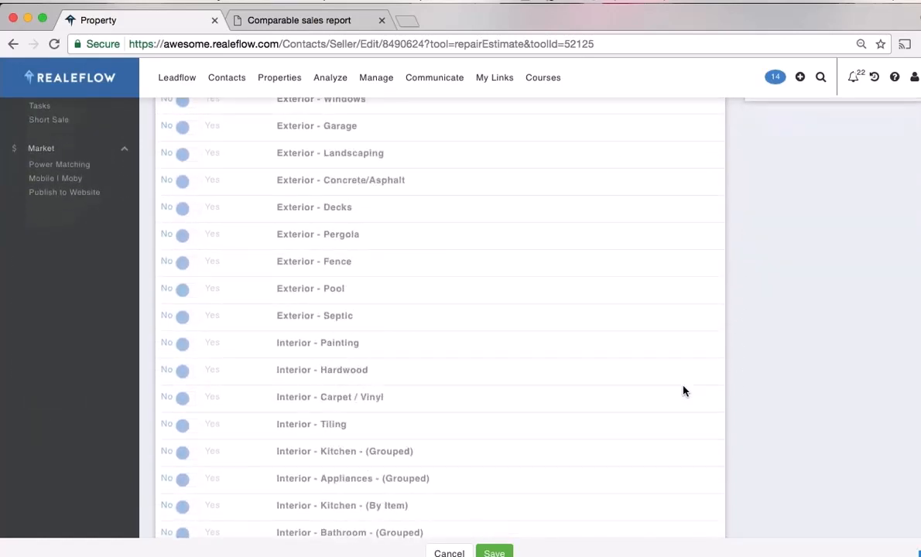
pyautogui.scroll(5, 683, 389)
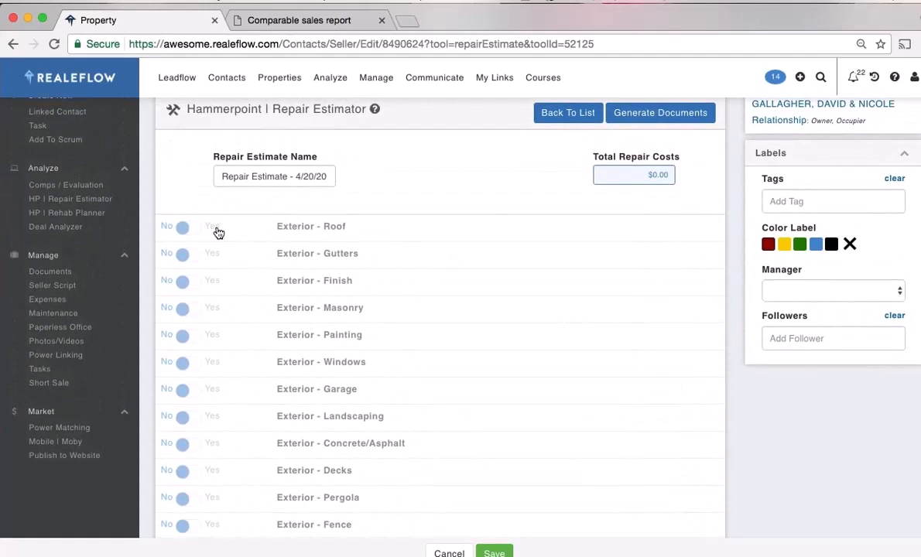
pyautogui.click(213, 228)
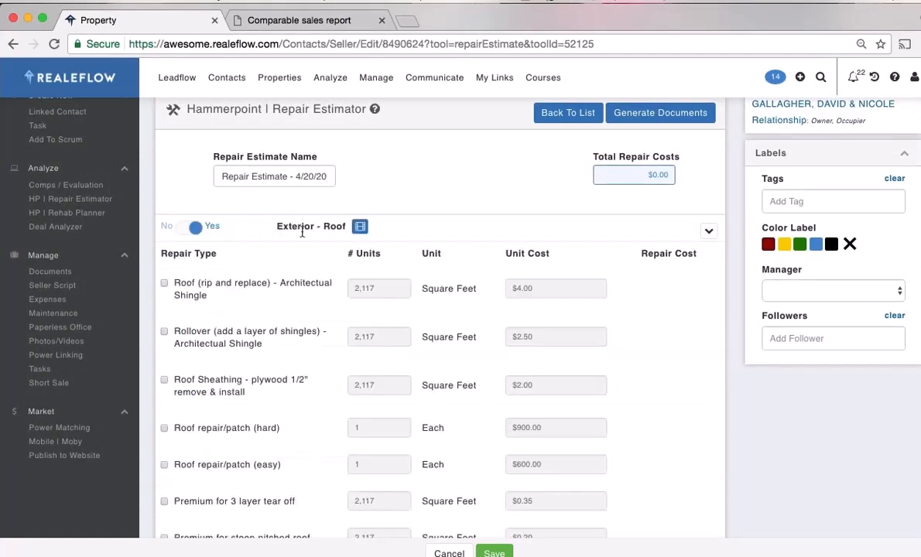
pyautogui.scroll(-2, 745, 380)
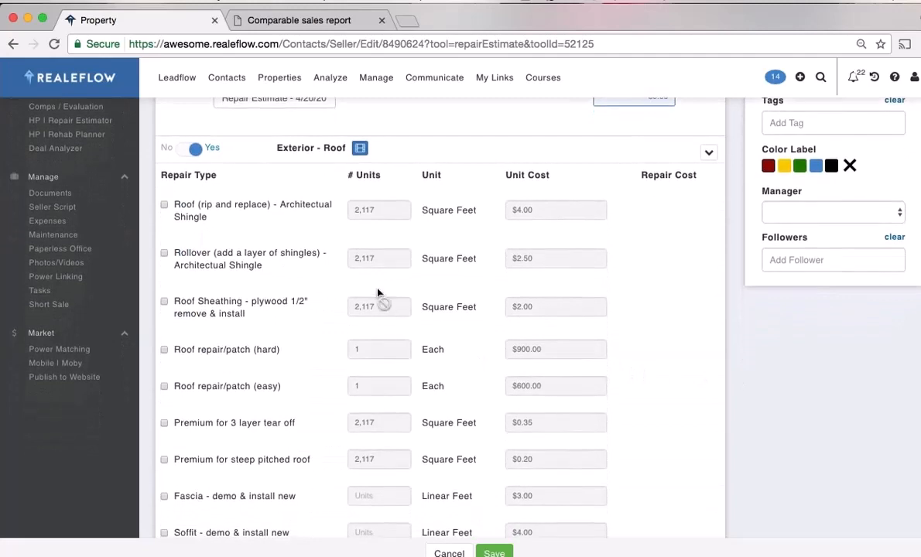
pyautogui.click(163, 205)
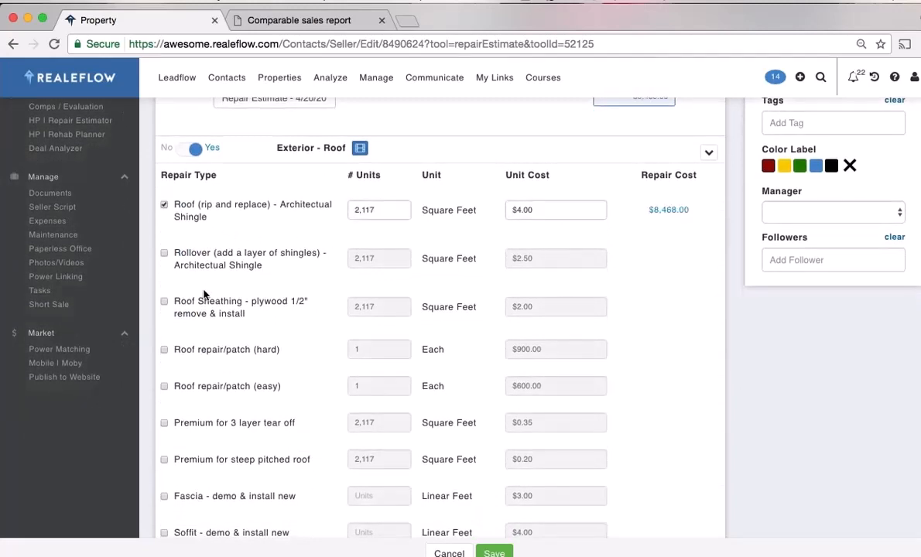
pyautogui.click(164, 302)
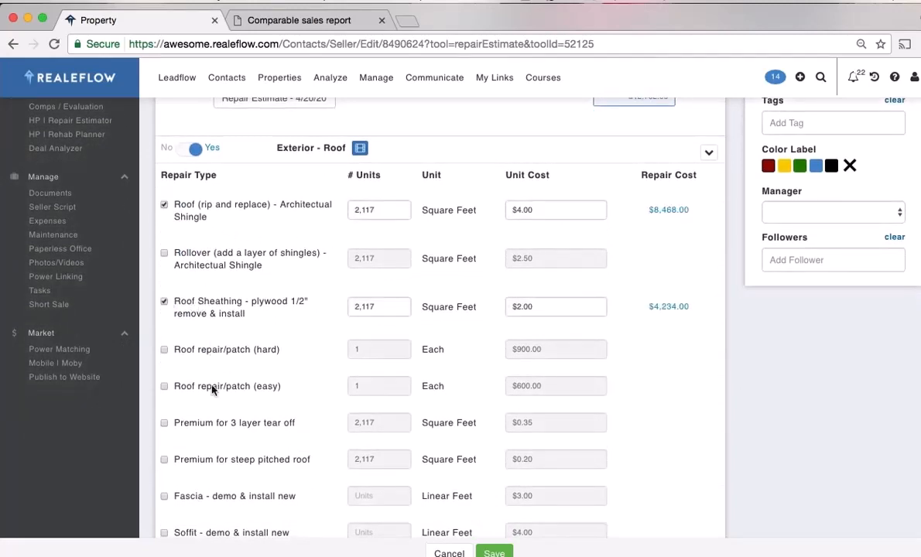
pyautogui.click(164, 423)
pyautogui.scroll(-2, 784, 472)
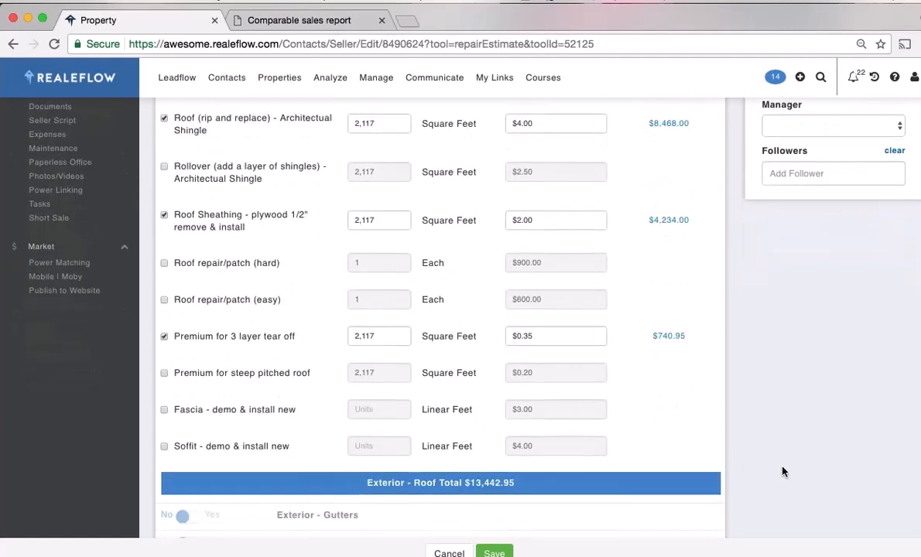
pyautogui.scroll(-4, 784, 471)
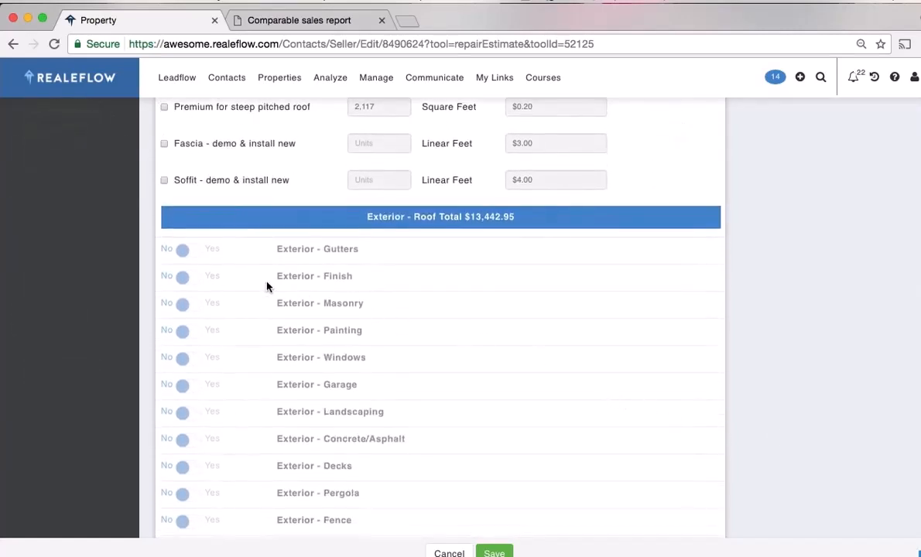
# Include Exterior - Masonry with fireplace/chimney, concrete block and stone, then save the estimate
pyautogui.click(217, 310)
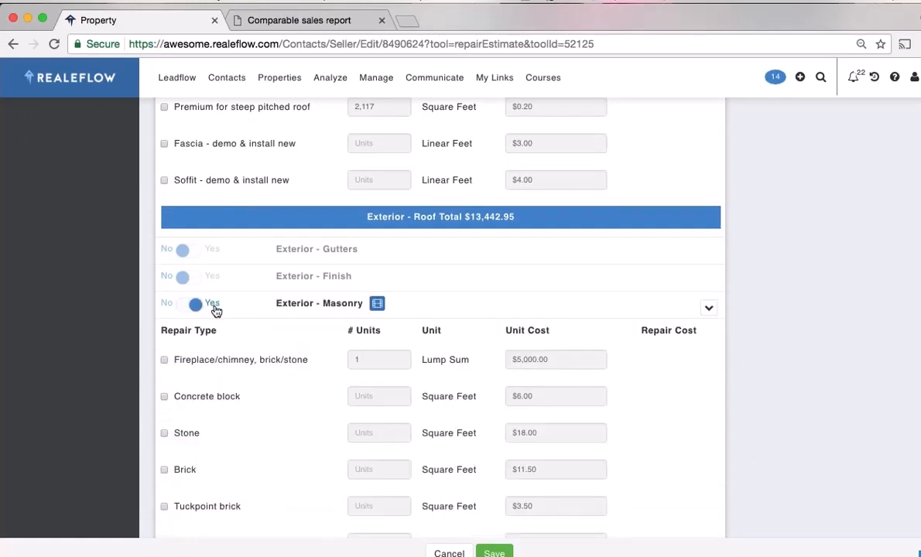
pyautogui.click(164, 360)
pyautogui.click(164, 396)
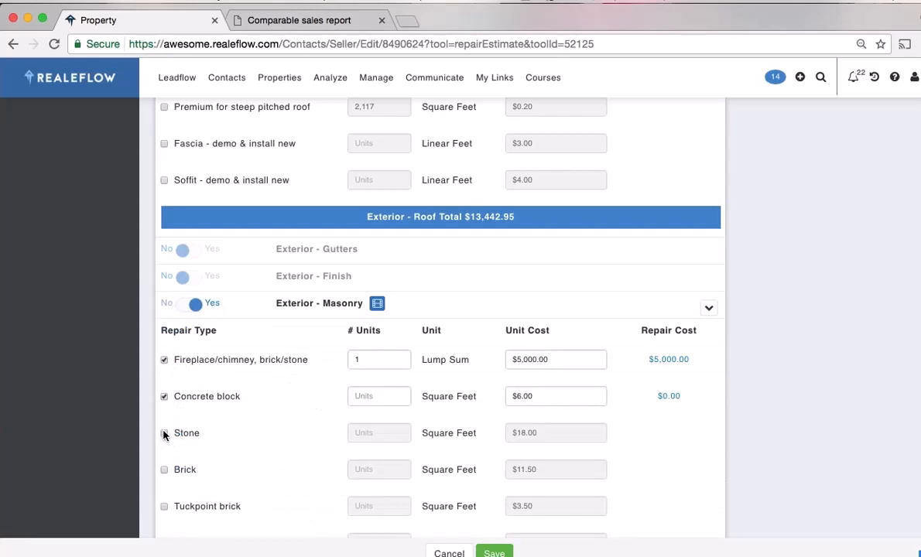
pyautogui.click(164, 434)
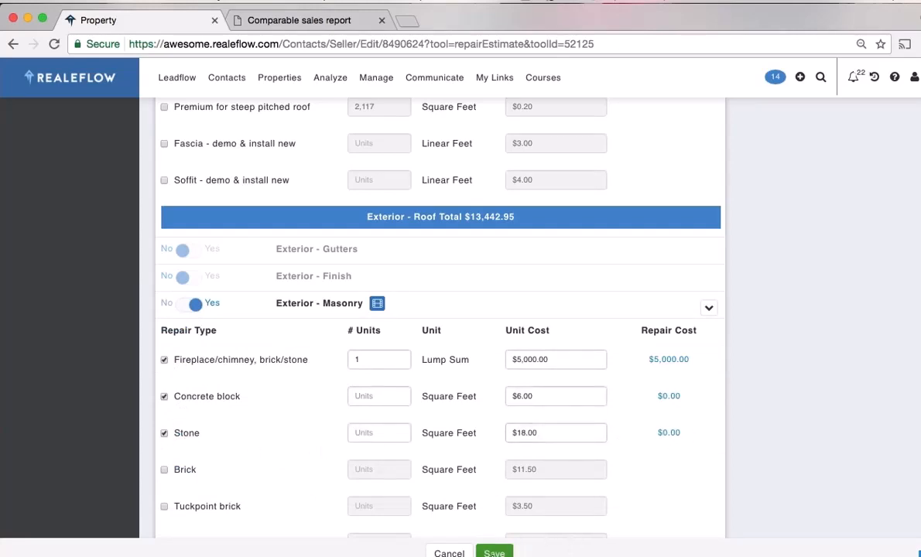
pyautogui.click(494, 553)
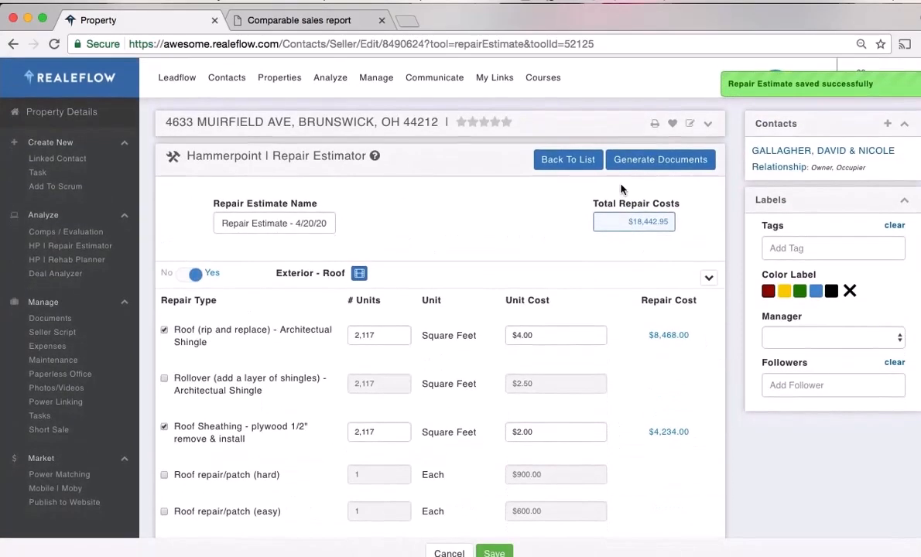
# Generate the $18,442.95 repair estimate report, then go to HP | Rehab Planner
pyautogui.click(662, 164)
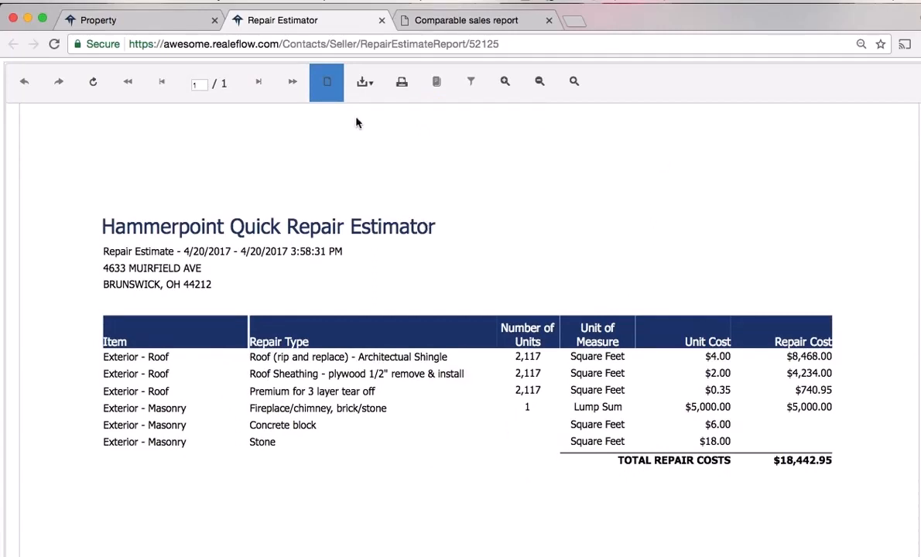
pyautogui.click(165, 22)
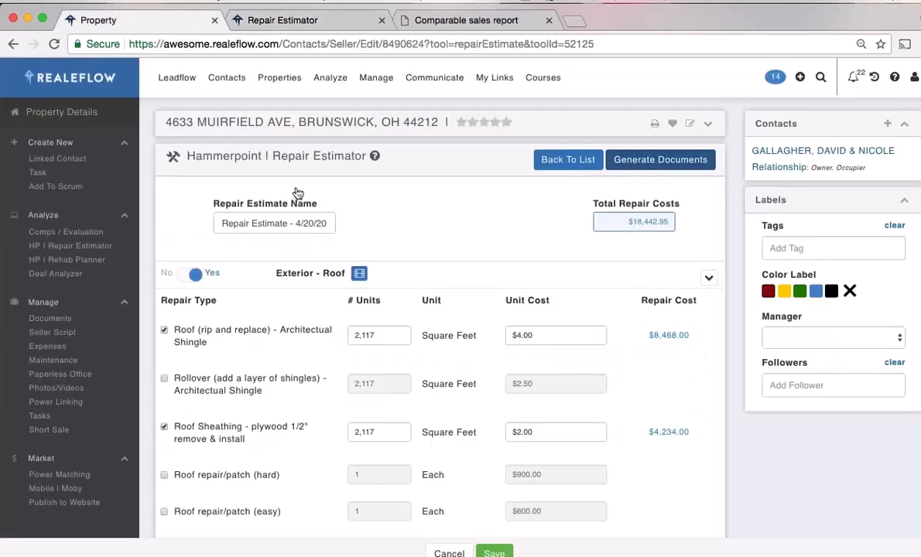
pyautogui.click(99, 262)
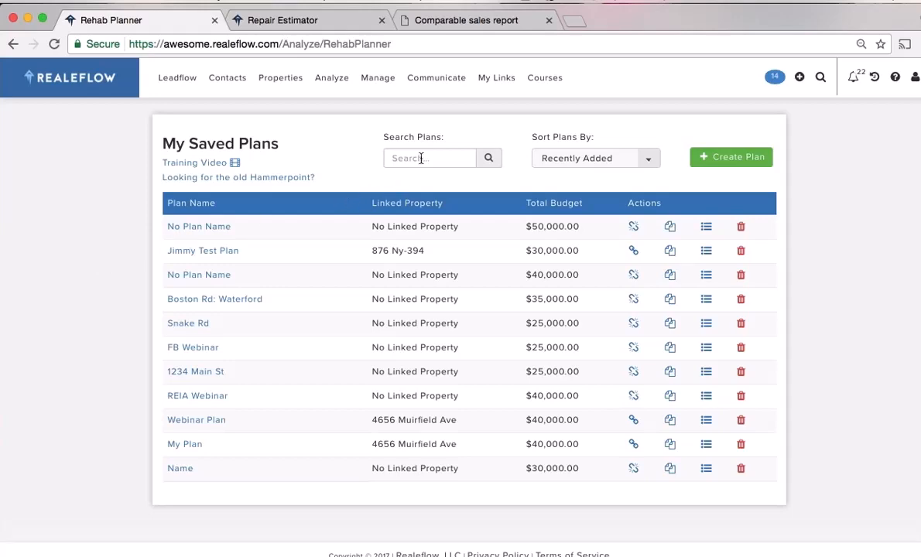
# Start a new rehab plan named New Plan with a $30,000 budget
pyautogui.click(727, 157)
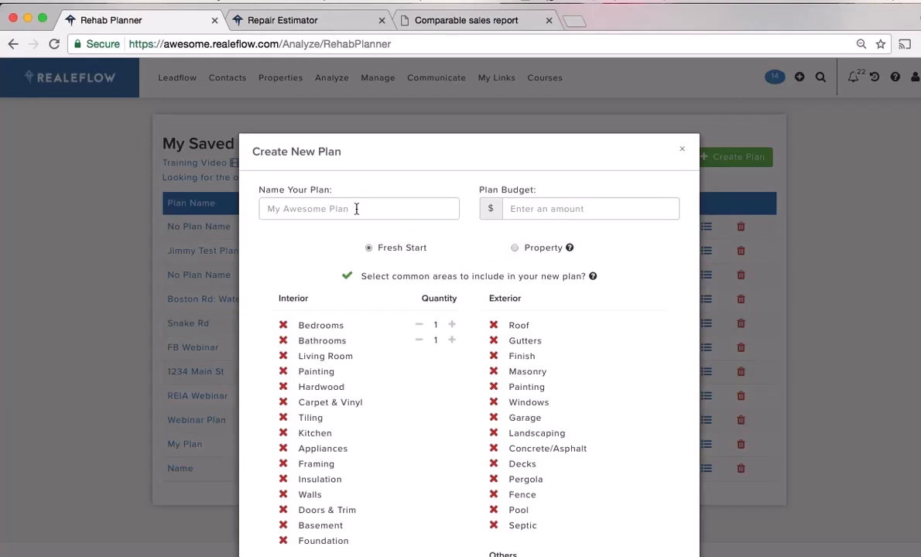
pyautogui.click(357, 209)
pyautogui.write('New Plan')
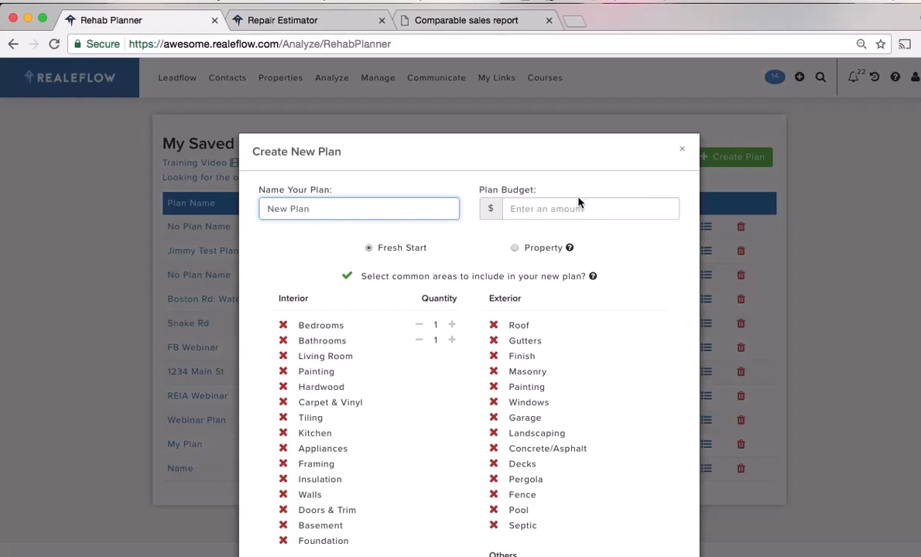
pyautogui.click(562, 209)
pyautogui.write('5')
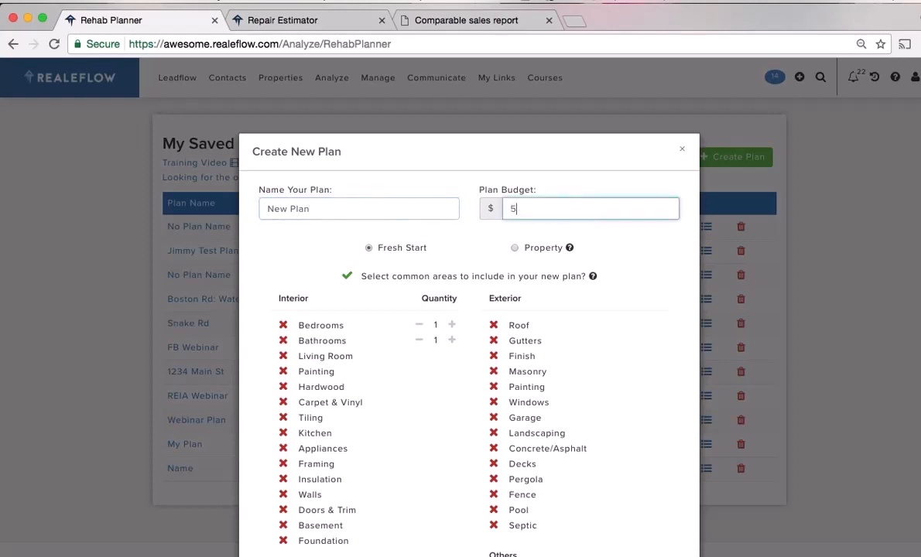
pyautogui.press('BackSpace')
pyautogui.write('30000')
# Include 3 bedrooms, 2 bathrooms, living room and painting areas, and create the plan
pyautogui.click(283, 326)
pyautogui.click(283, 341)
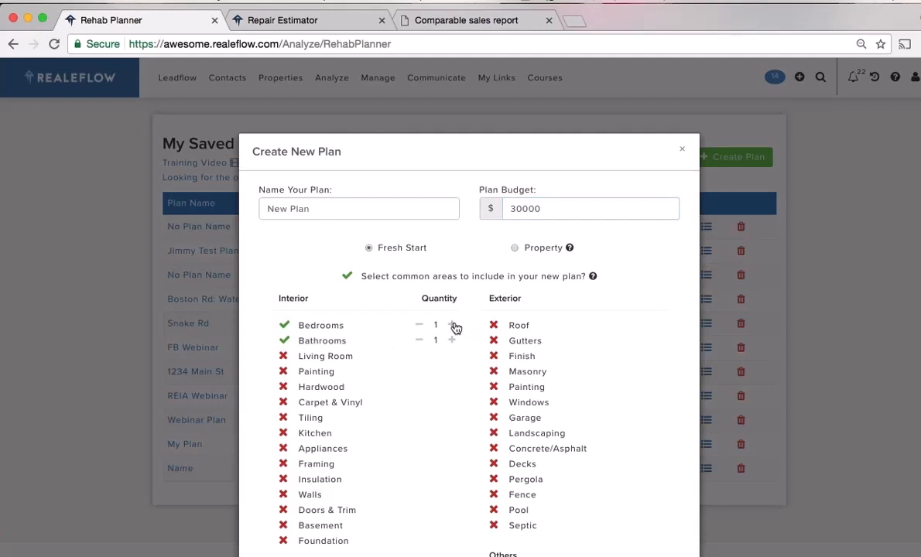
pyautogui.click(453, 325)
pyautogui.scroll(-3, 422, 391)
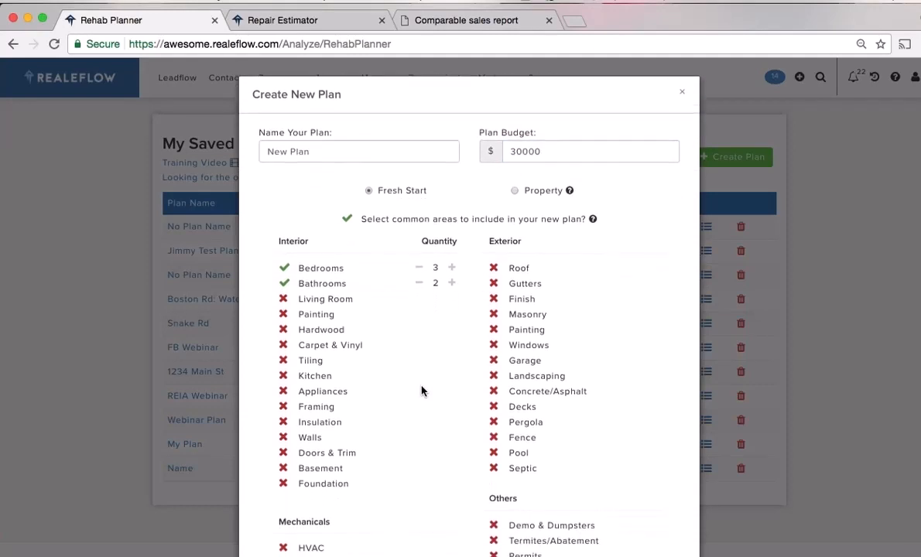
pyautogui.scroll(-1, 422, 391)
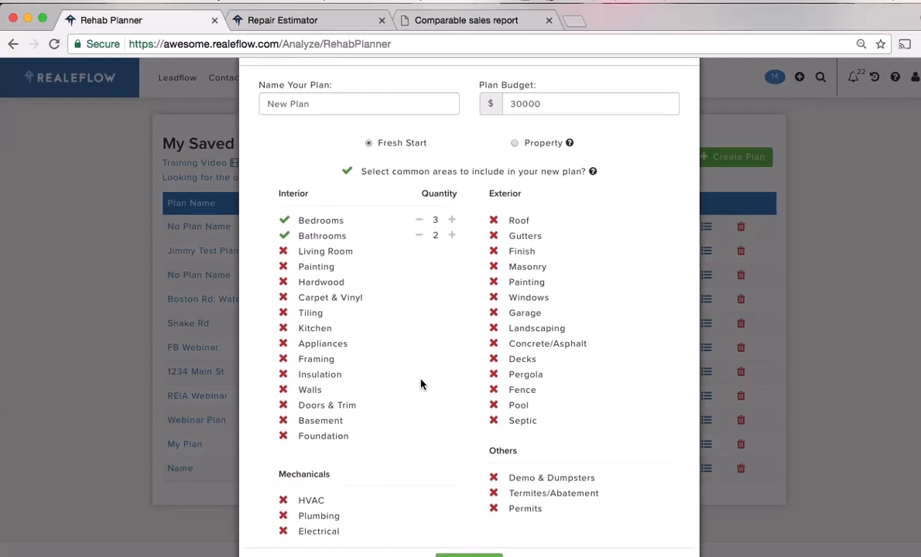
pyautogui.scroll(-1, 418, 378)
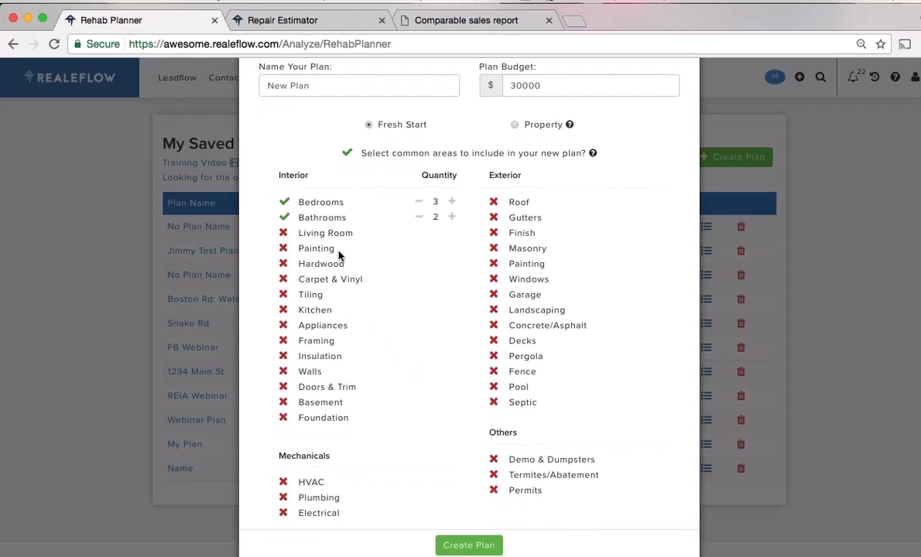
pyautogui.click(284, 250)
pyautogui.click(283, 233)
pyautogui.scroll(-1, 463, 443)
pyautogui.click(467, 534)
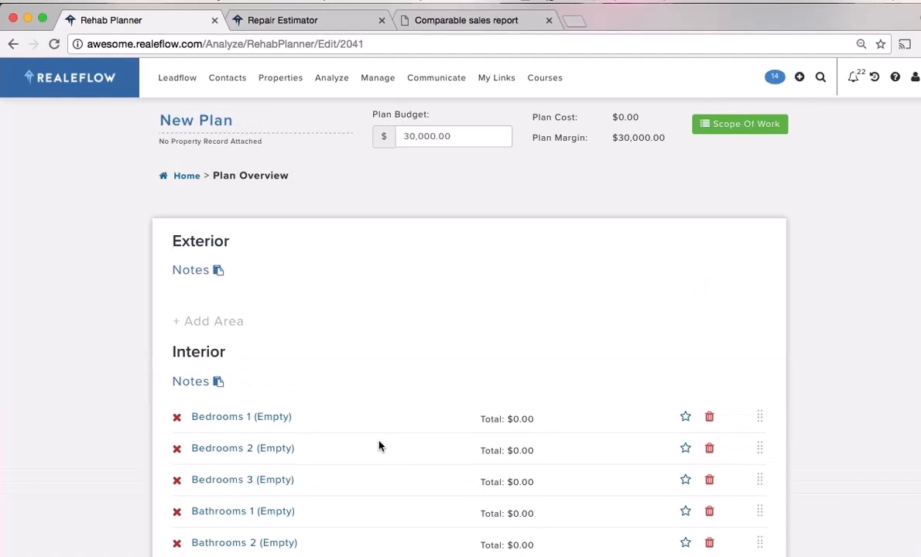
# Add the $3,000 Bedroom 1 featured preset to Bedrooms 1 from the Bedroom category
pyautogui.scroll(-2, 352, 430)
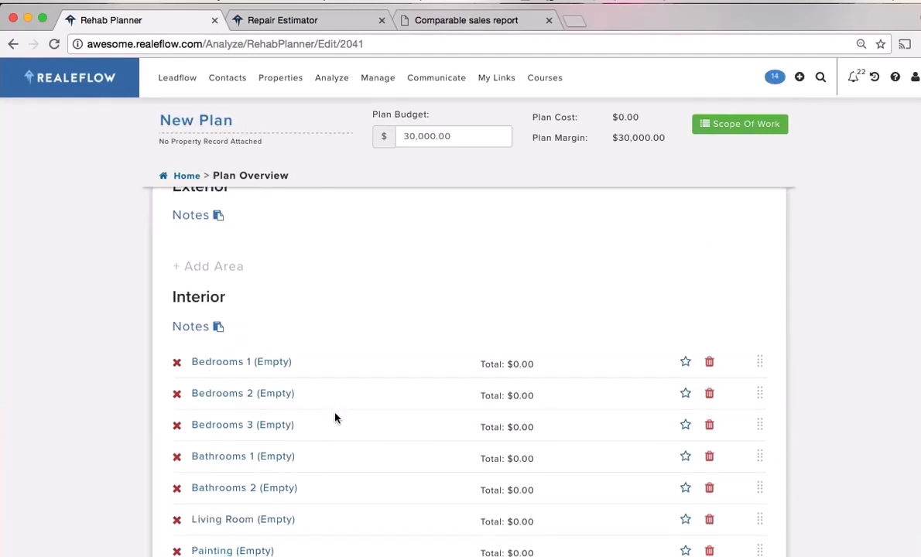
pyautogui.scroll(-2, 334, 419)
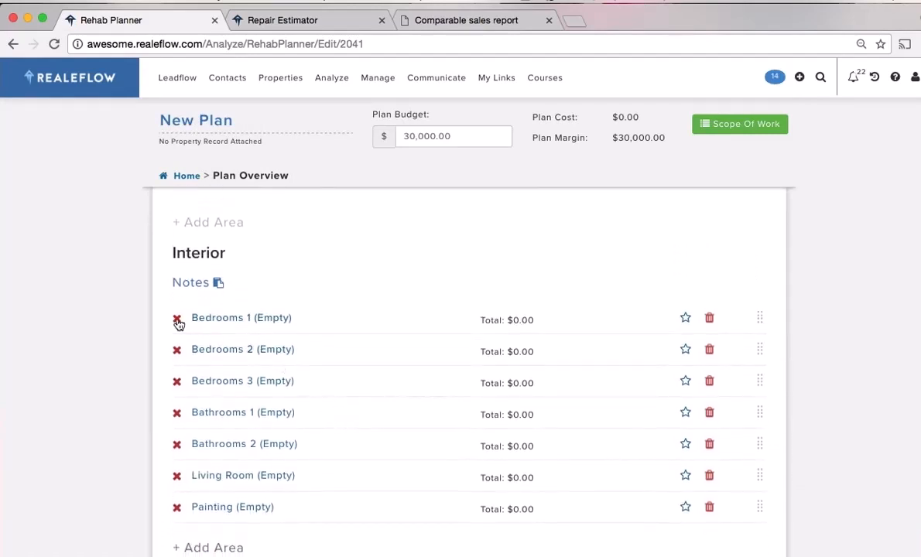
pyautogui.click(177, 322)
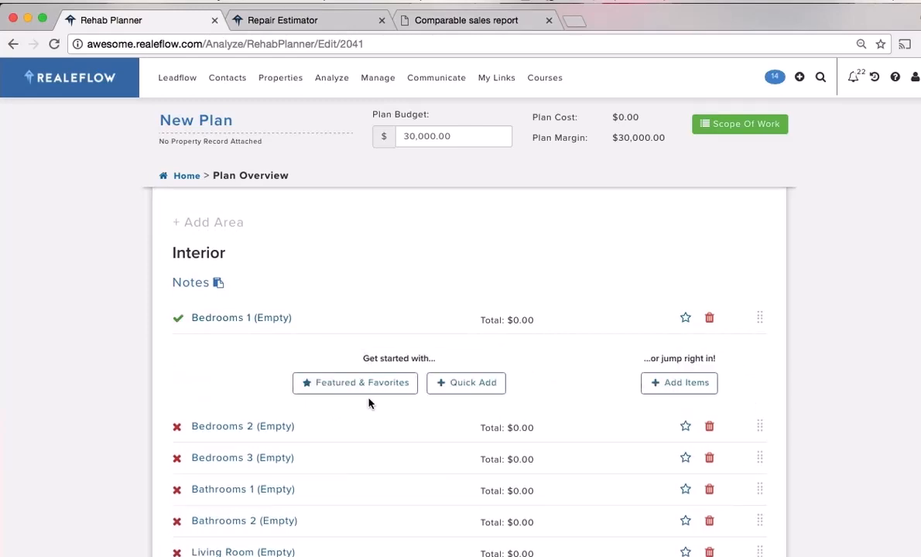
pyautogui.click(377, 386)
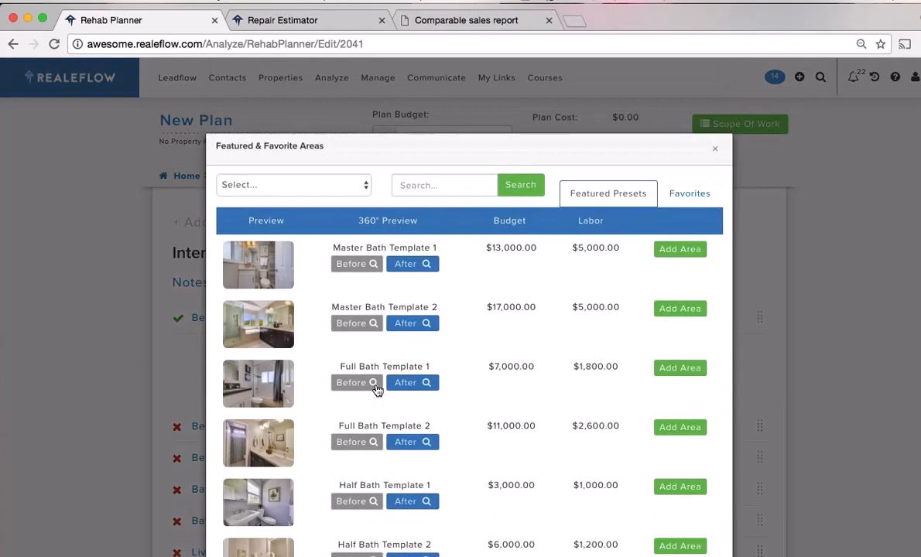
pyautogui.click(341, 182)
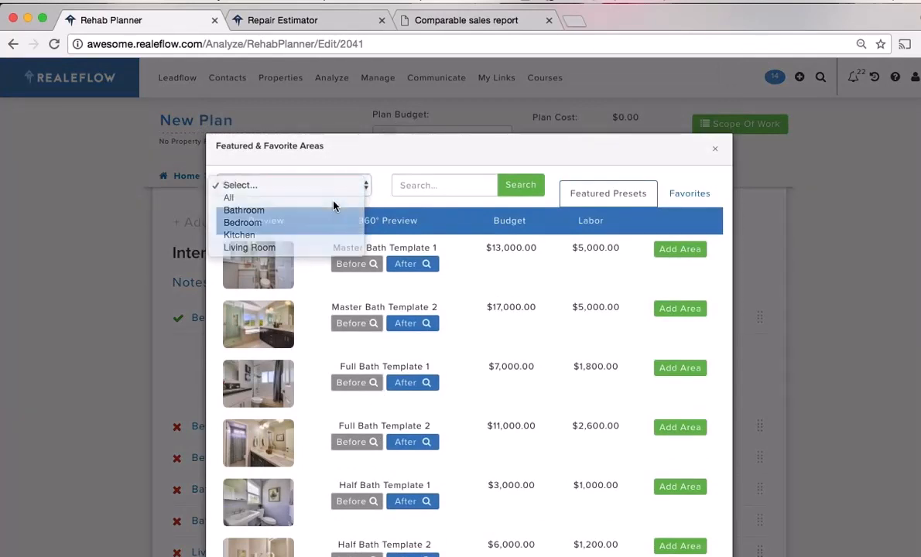
pyautogui.click(338, 185)
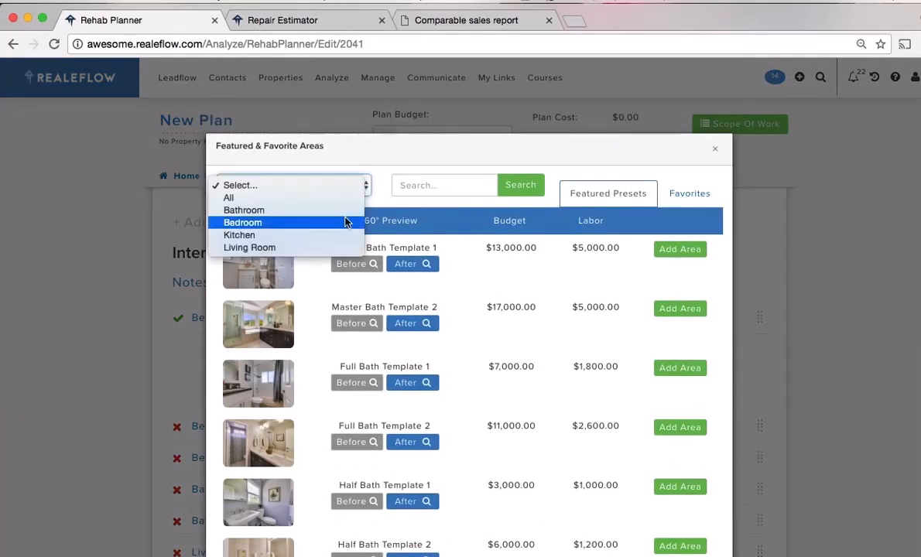
pyautogui.click(347, 222)
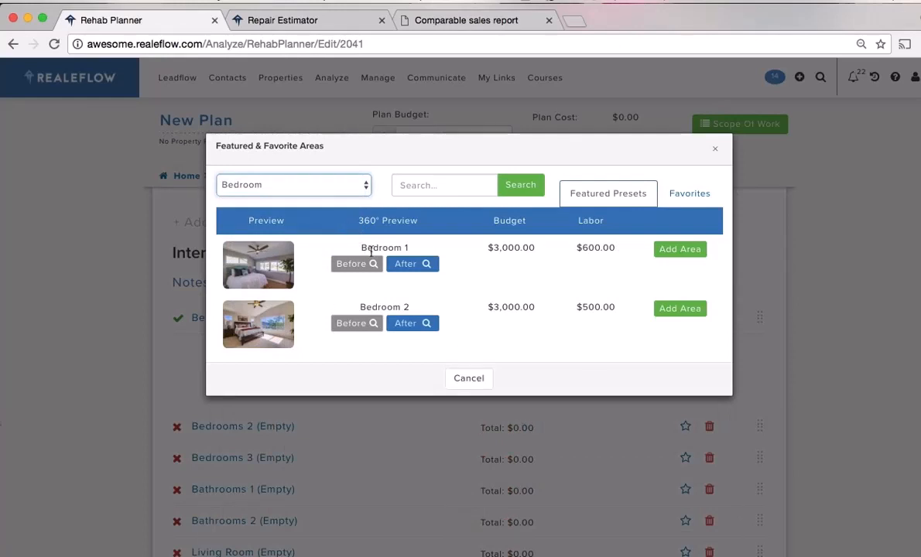
pyautogui.click(681, 250)
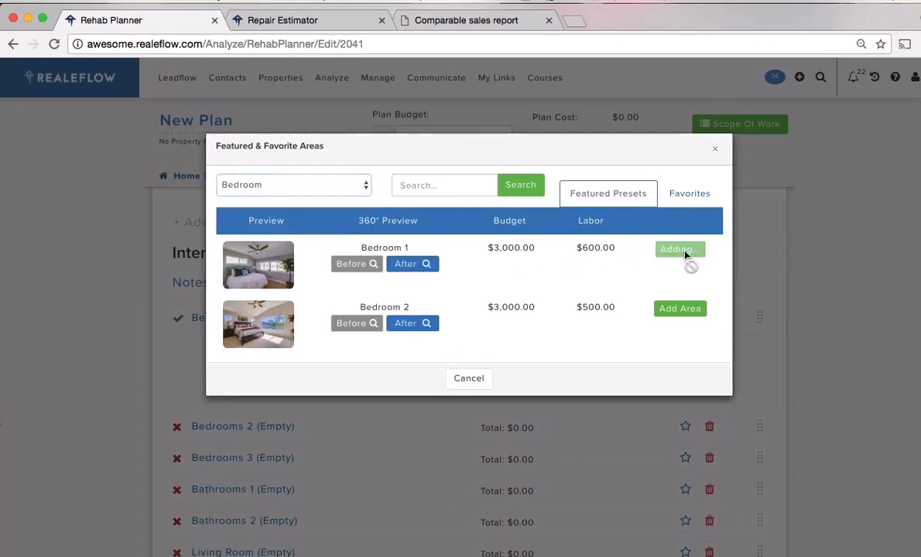
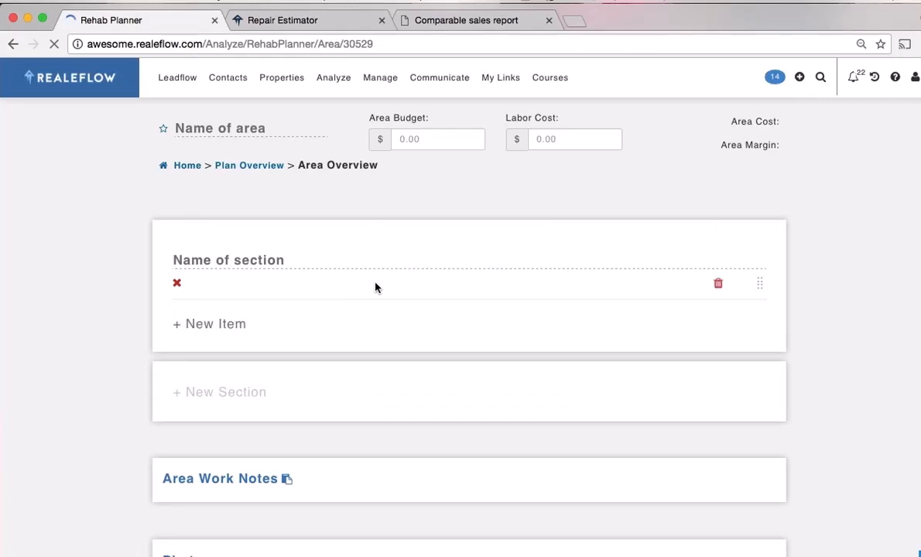
# Expand and collapse the Interior Bedroom Door and Interior Closet Door Hardware details
pyautogui.scroll(-1, 868, 401)
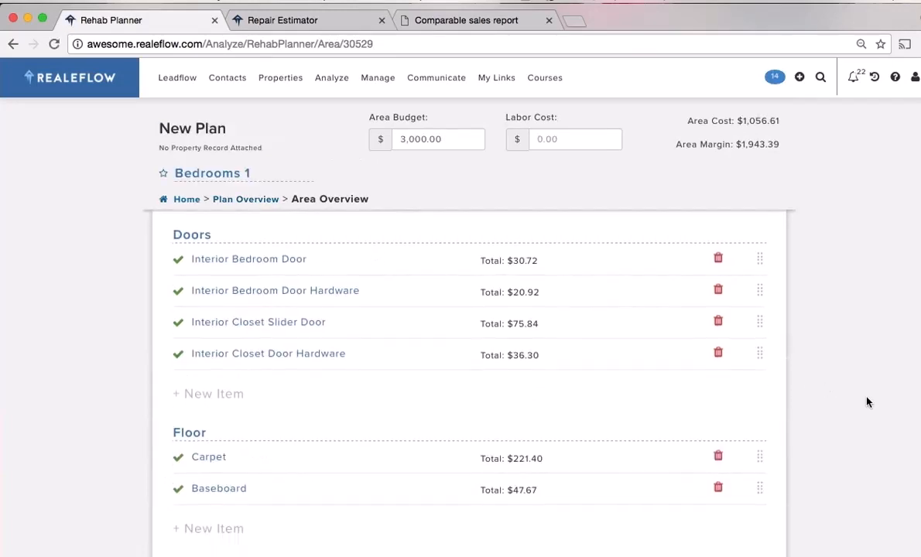
pyautogui.click(251, 264)
pyautogui.scroll(-1, 376, 377)
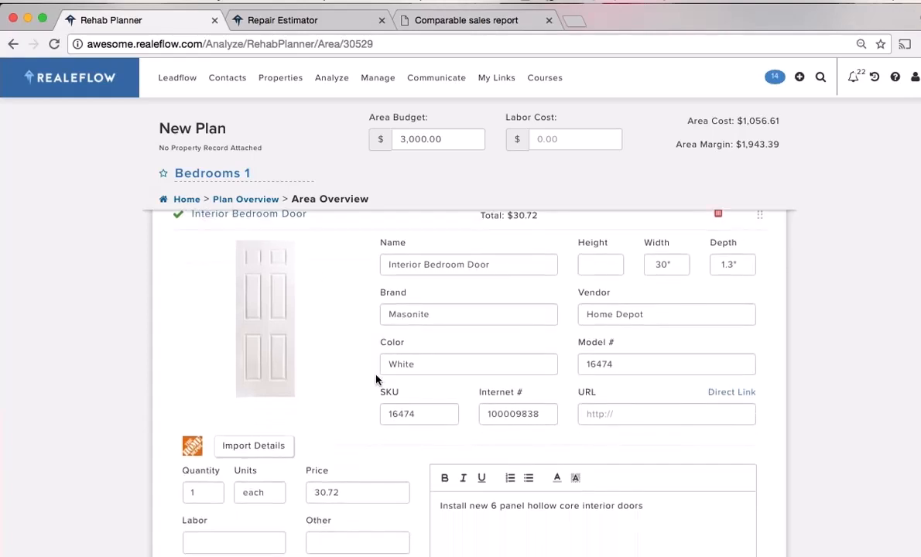
pyautogui.scroll(1, 376, 379)
pyautogui.click(220, 248)
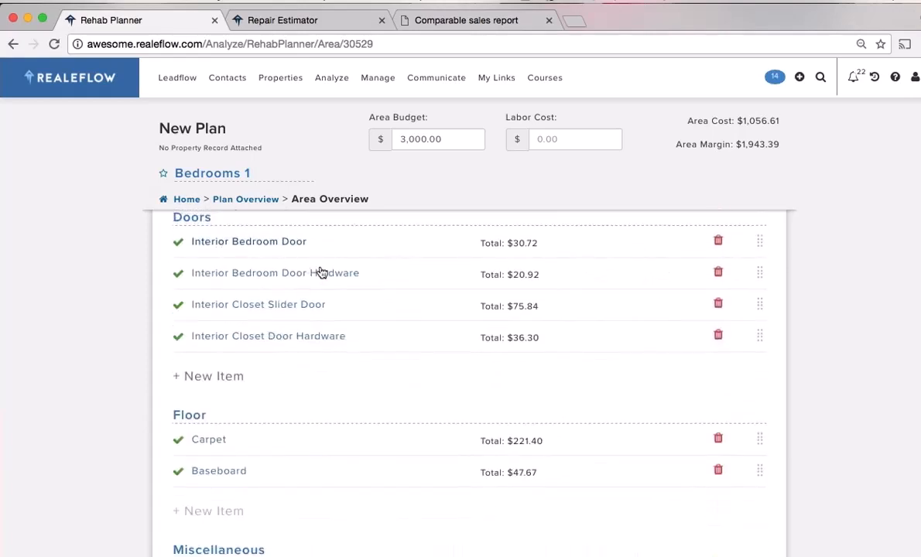
pyautogui.click(300, 339)
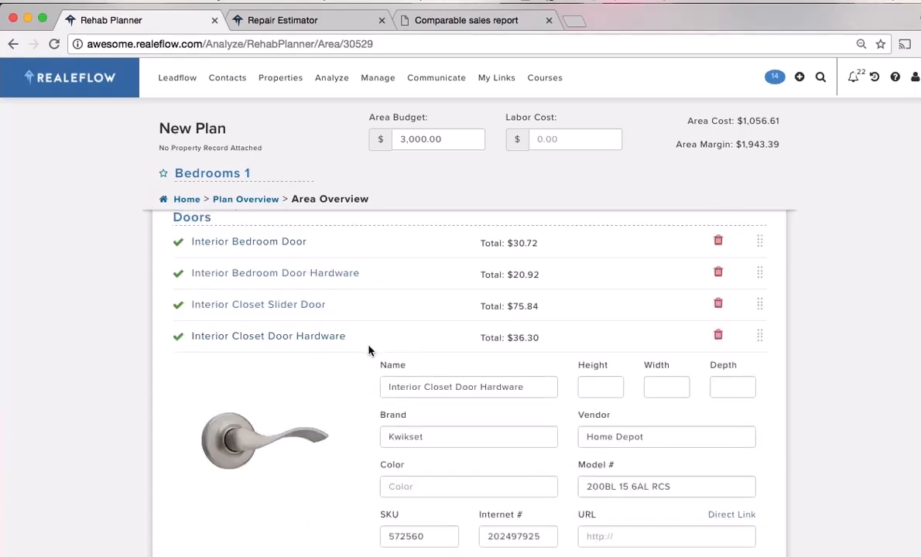
pyautogui.scroll(-1, 368, 351)
pyautogui.scroll(-3, 369, 351)
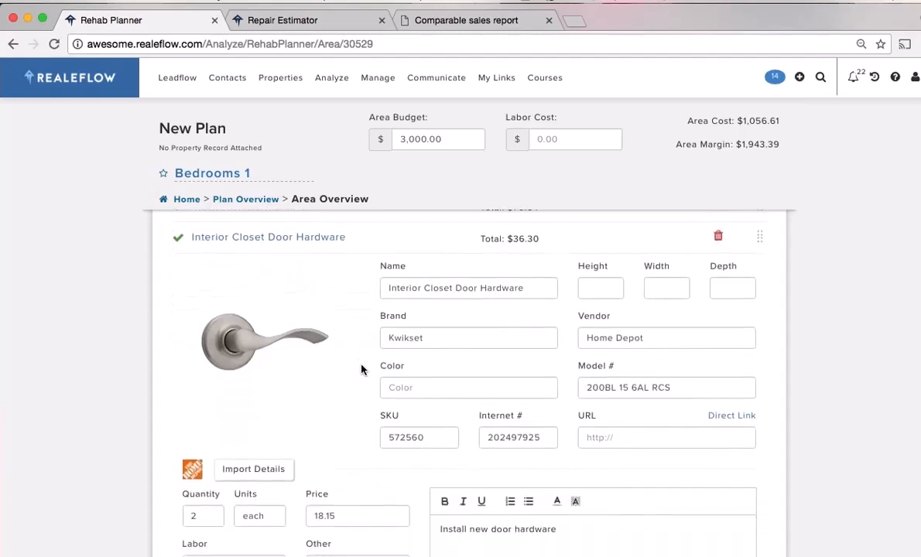
pyautogui.scroll(5, 364, 384)
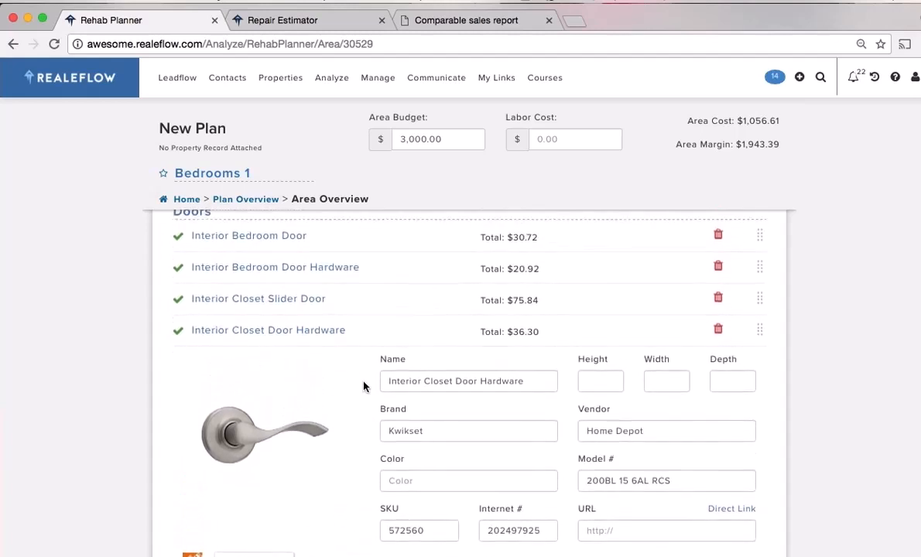
pyautogui.scroll(1, 364, 388)
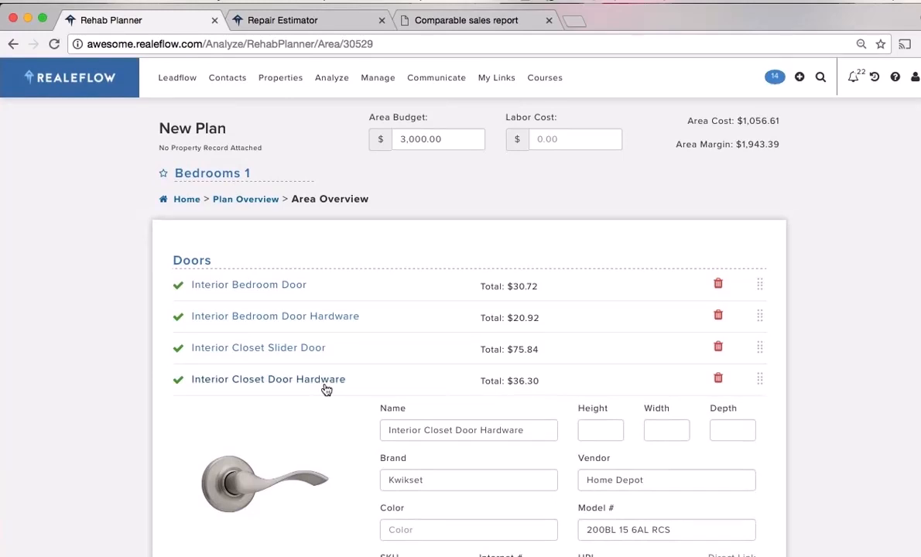
pyautogui.click(326, 383)
# Open the Carpet item's Home Depot import and select the HomeDepot.com address text
pyautogui.scroll(-4, 325, 386)
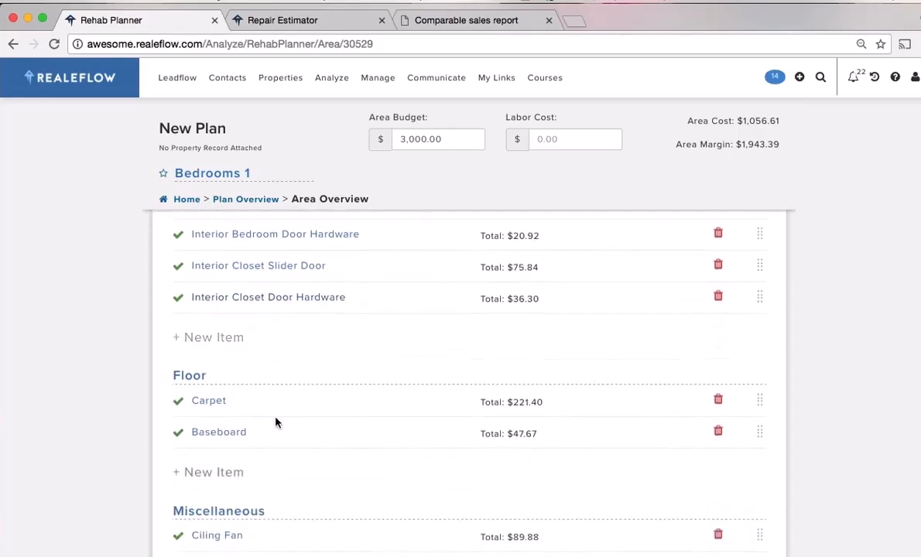
pyautogui.click(223, 403)
pyautogui.scroll(-8, 417, 393)
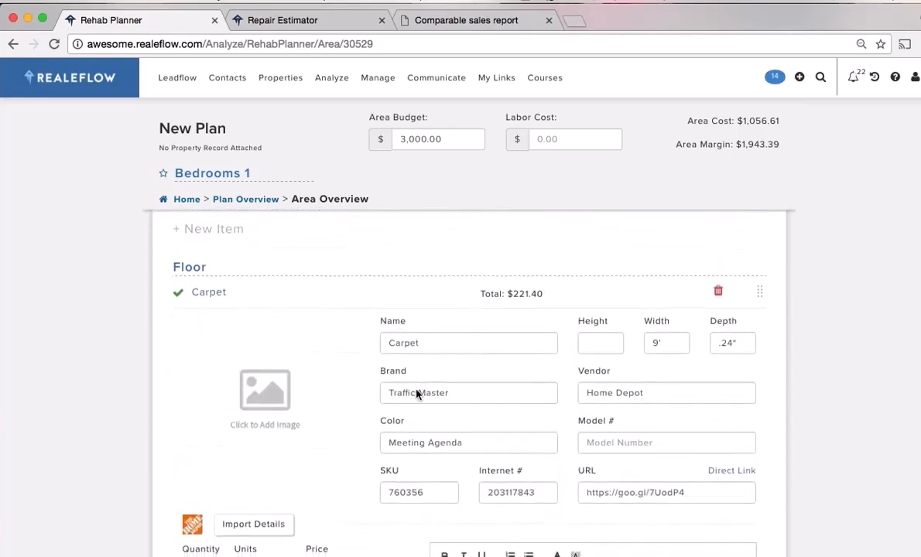
pyautogui.scroll(6, 285, 383)
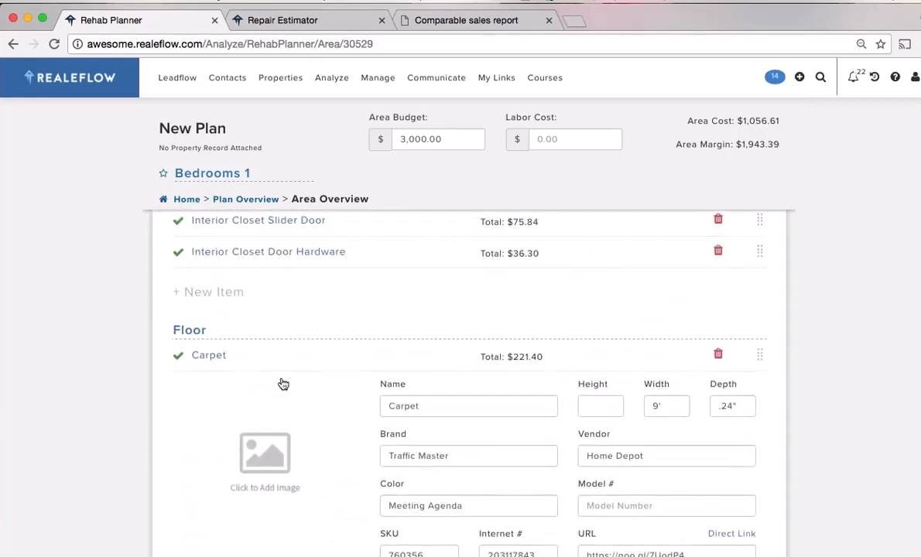
pyautogui.click(196, 364)
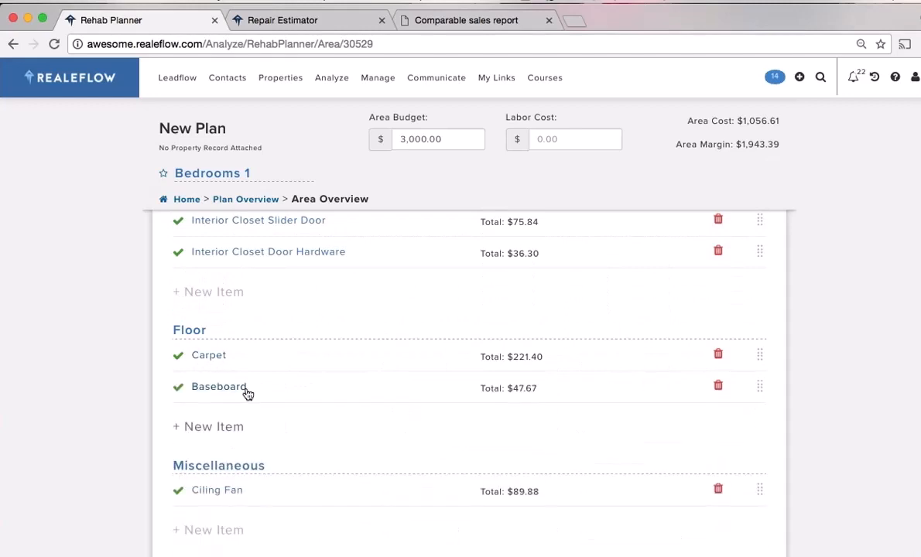
pyautogui.click(248, 388)
pyautogui.click(208, 358)
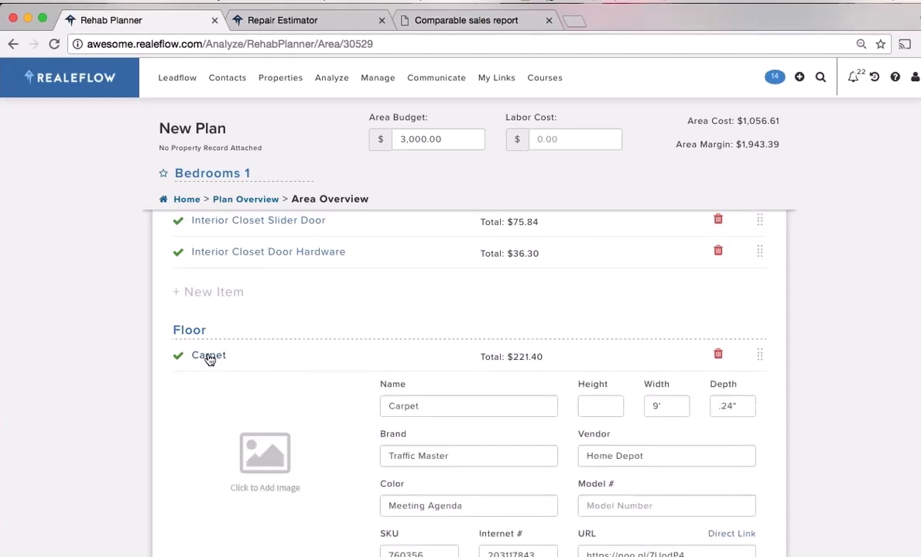
pyautogui.scroll(-4, 319, 418)
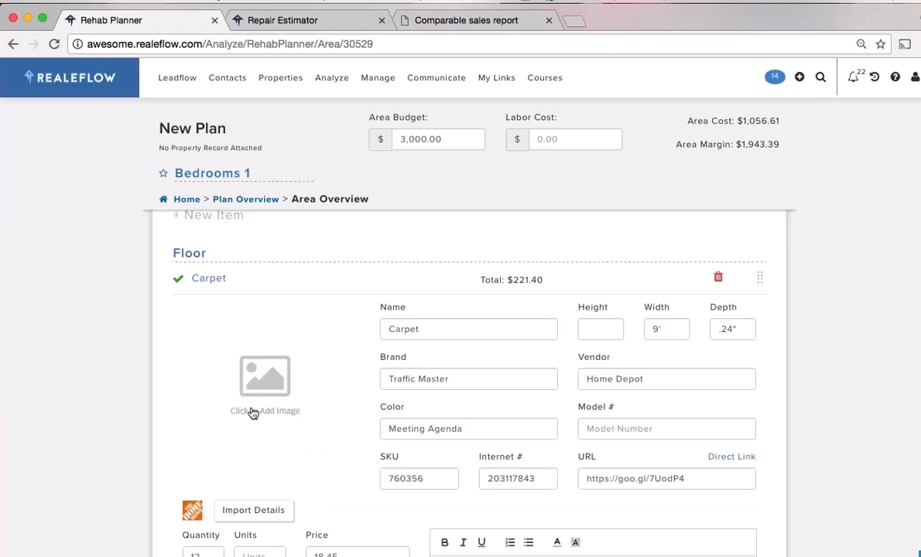
pyautogui.scroll(-2, 275, 397)
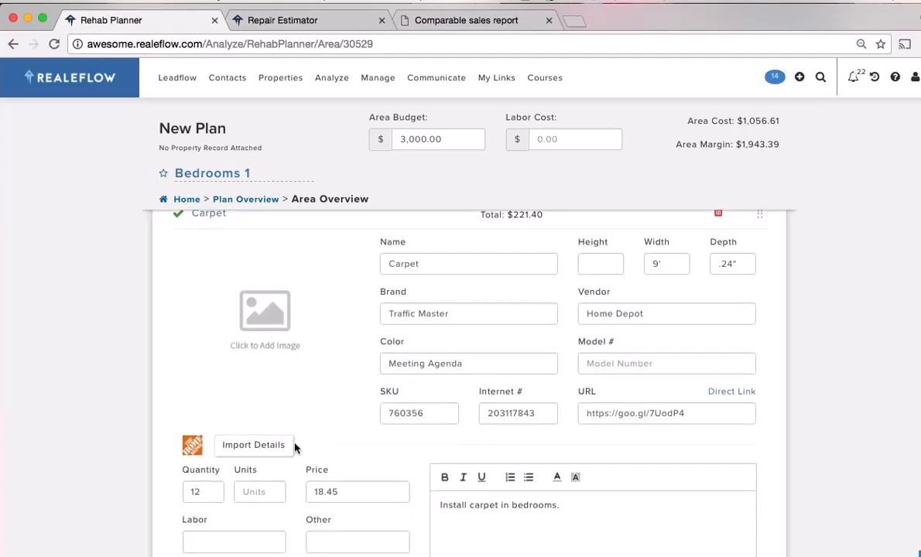
pyautogui.click(254, 447)
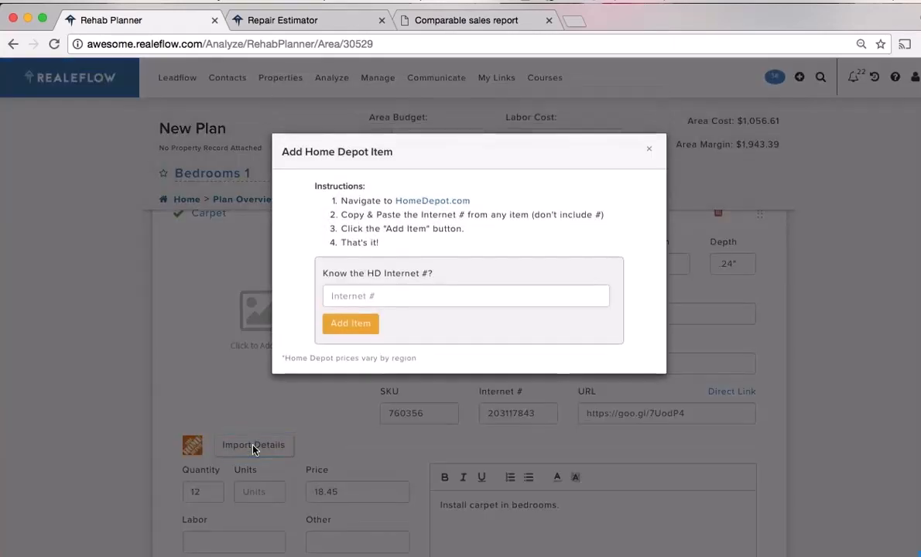
pyautogui.moveTo(472, 201); pyautogui.dragTo(393, 202)
pyautogui.press('super+c')
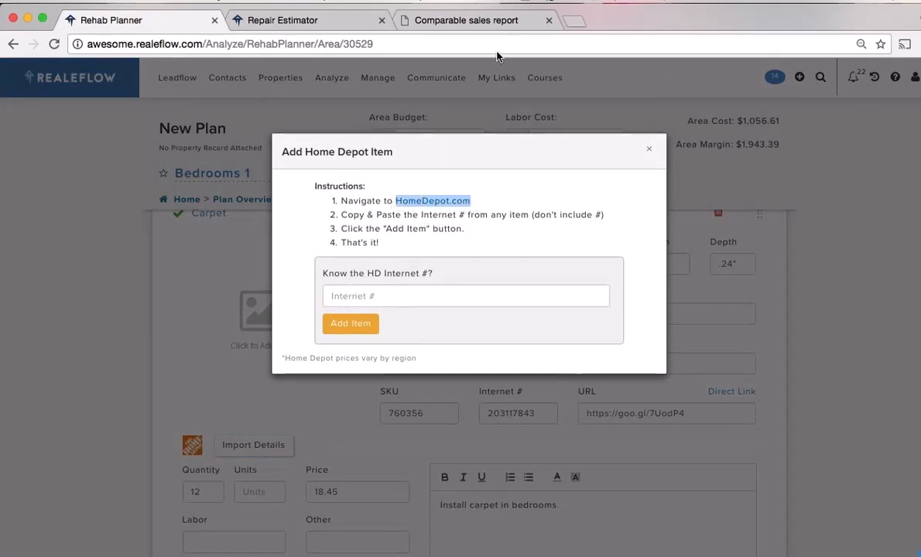
# Load HomeDepot.com in a new tab and search for carpet
pyautogui.click(574, 21)
pyautogui.press('super+v')
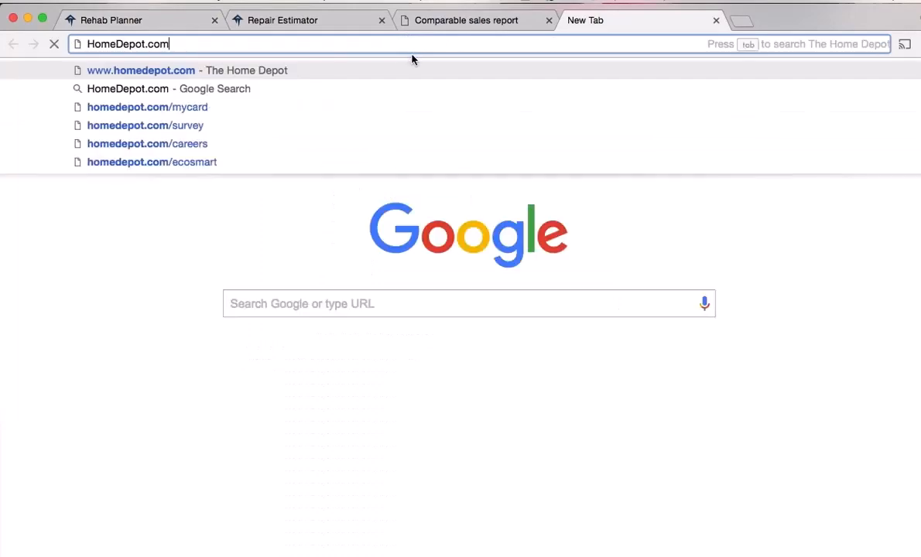
pyautogui.press('Return')
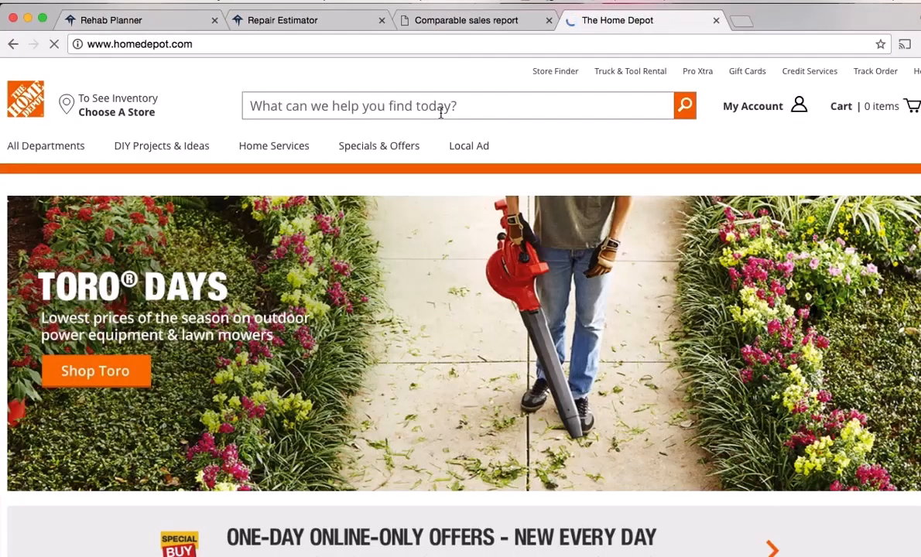
pyautogui.click(441, 113)
pyautogui.write('ca')
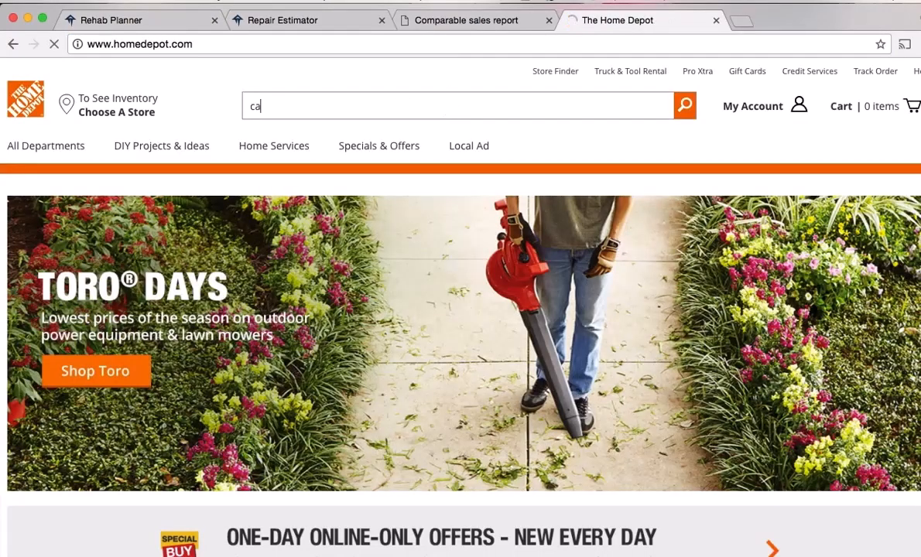
pyautogui.write('rpet')
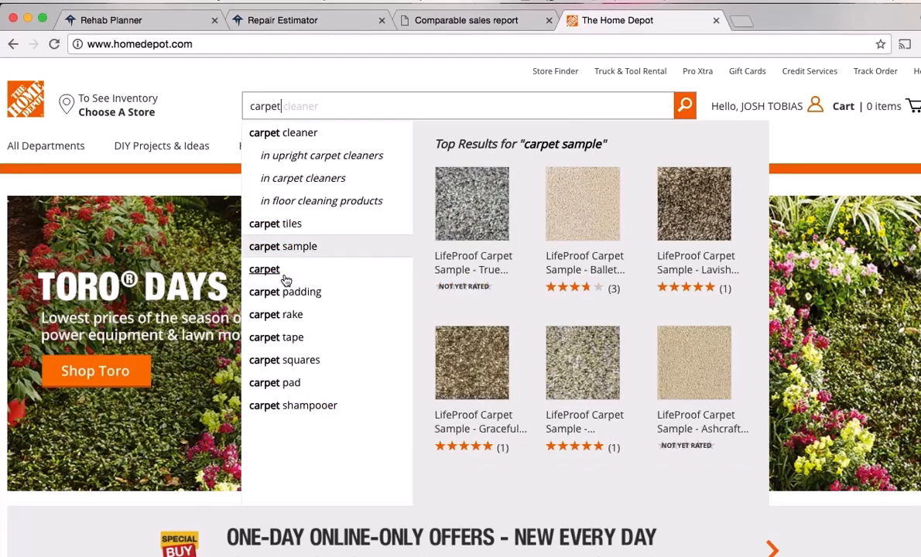
# Copy Internet # 100655633 from the TrafficMASTER Viking Stingray Loop carpet page, then return to Rehab Planner
pyautogui.click(593, 271)
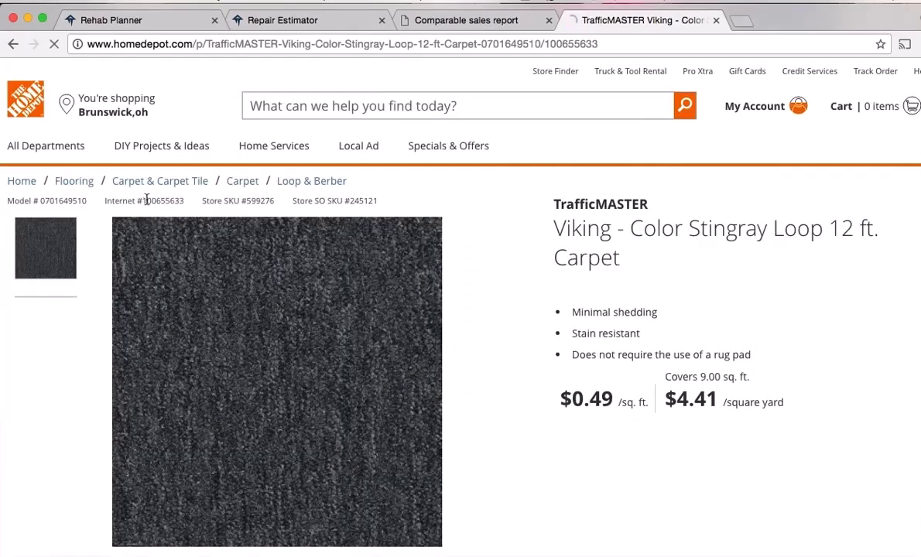
pyautogui.moveTo(143, 200); pyautogui.dragTo(190, 206)
pyautogui.press('super+c')
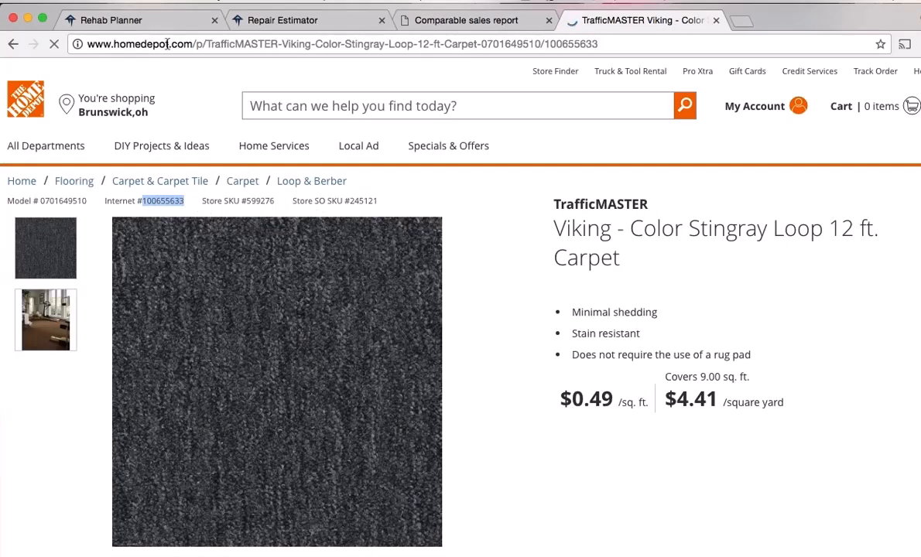
pyautogui.click(140, 28)
pyautogui.click(356, 295)
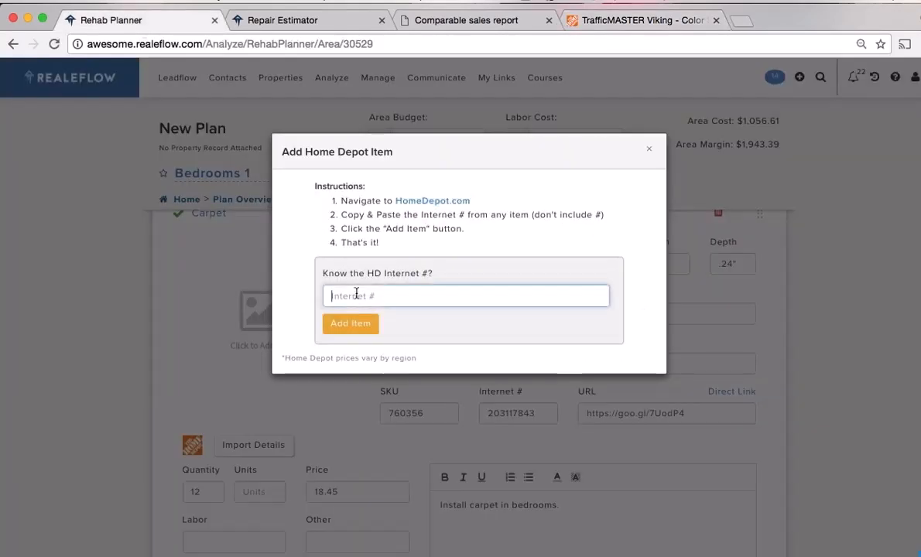
# Import the carpet's details into the Carpet item using Internet # 100655633
pyautogui.press('super+v')
pyautogui.click(359, 325)
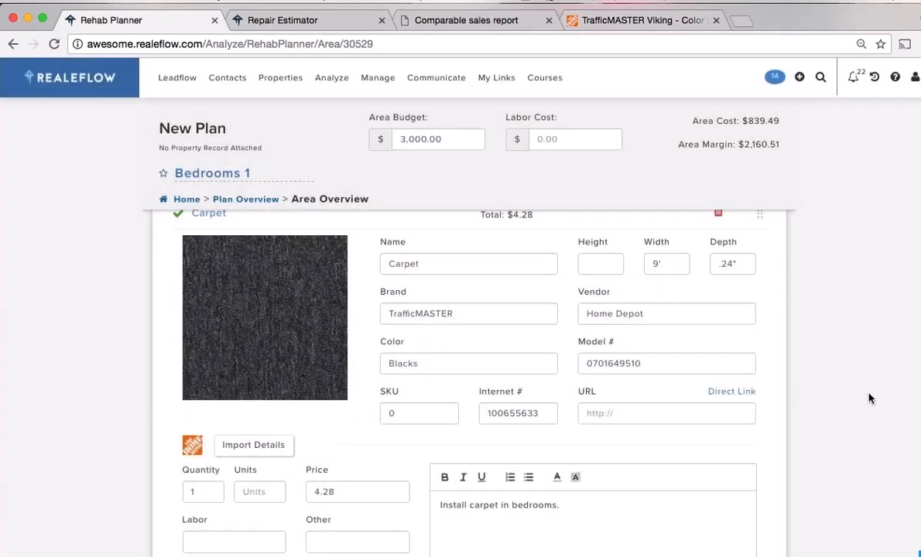
pyautogui.scroll(1, 871, 399)
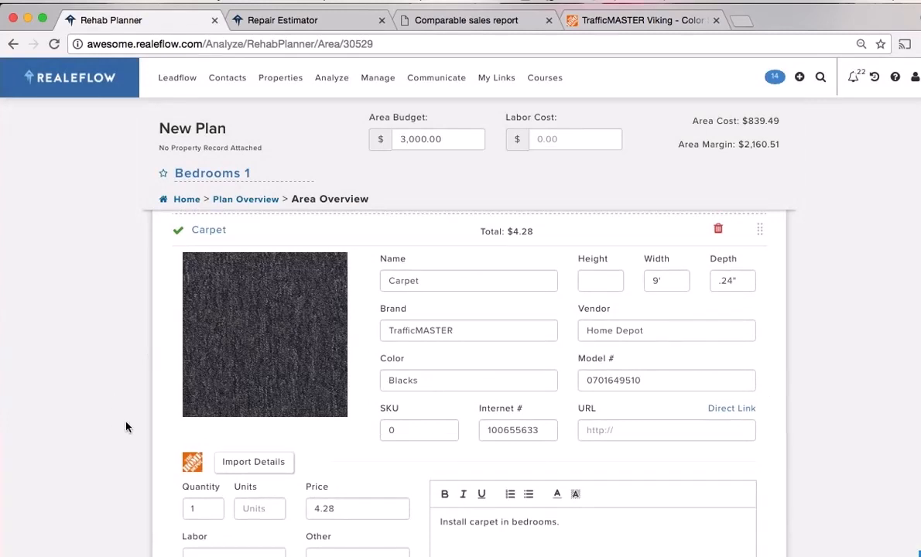
pyautogui.moveTo(261, 354)
pyautogui.scroll(1, 825, 387)
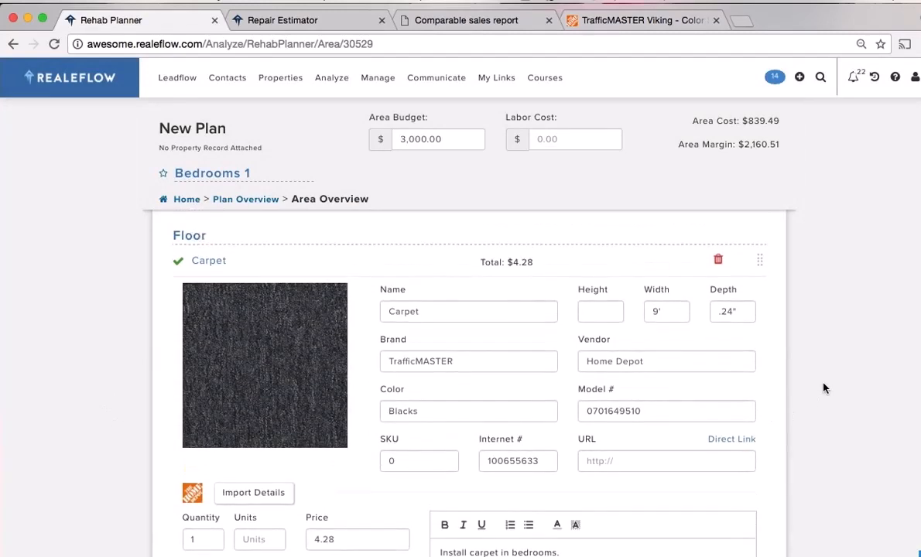
pyautogui.scroll(-2, 825, 387)
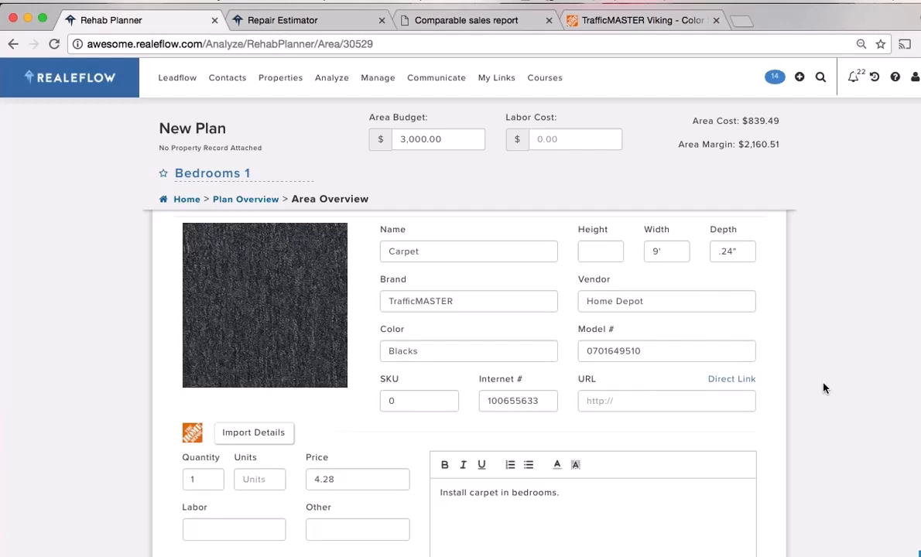
pyautogui.scroll(-4, 824, 388)
pyautogui.scroll(12, 824, 387)
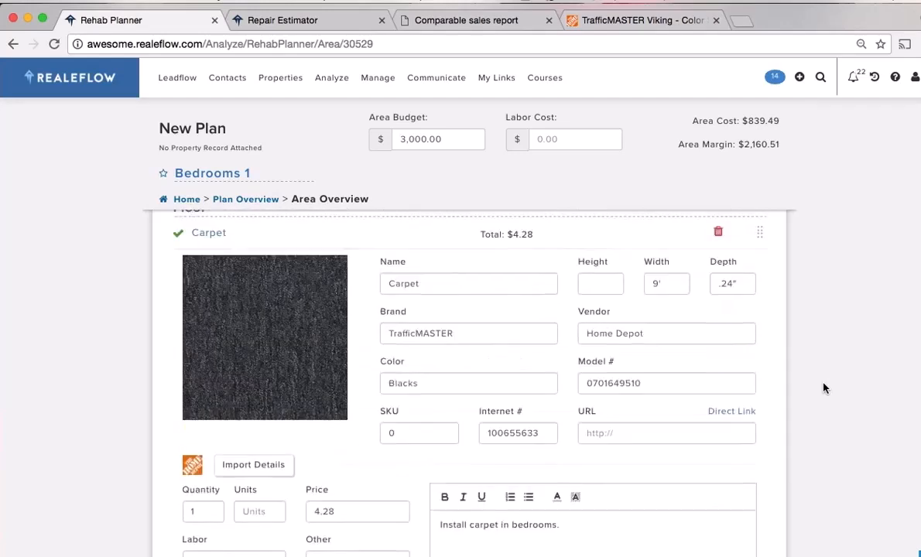
# Rename the Bedrooms 1 area to 'Master Bed' and return to My Saved Plans
pyautogui.tripleClick(217, 175)
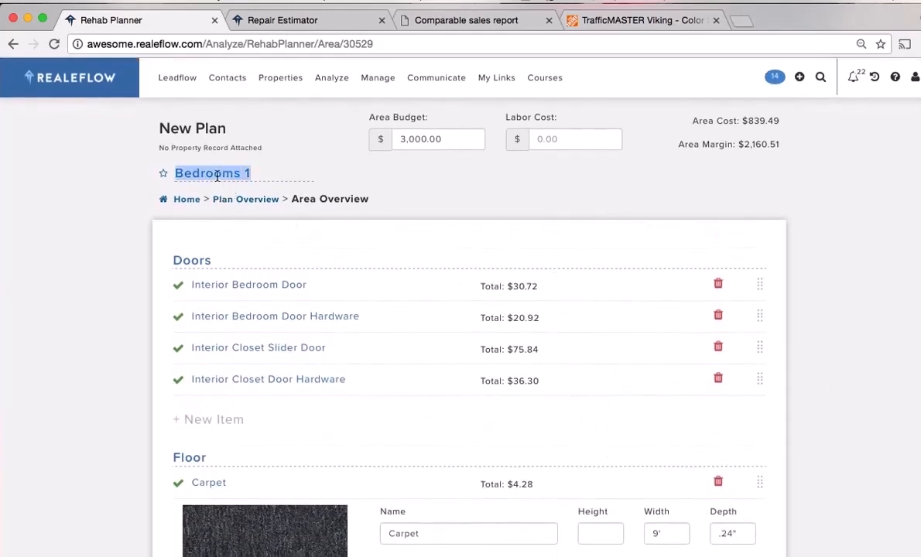
pyautogui.write('Mast')
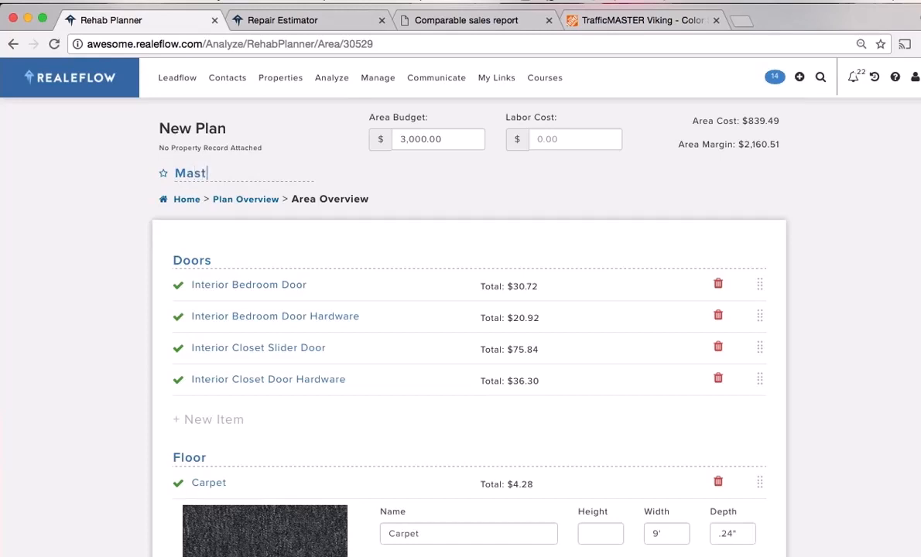
pyautogui.write('er Bed')
pyautogui.click(185, 202)
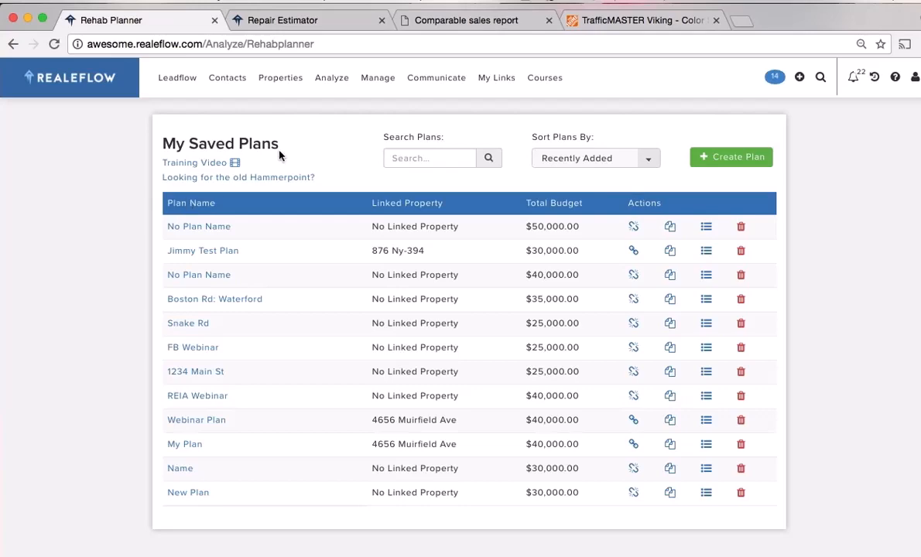
pyautogui.click(90, 79)
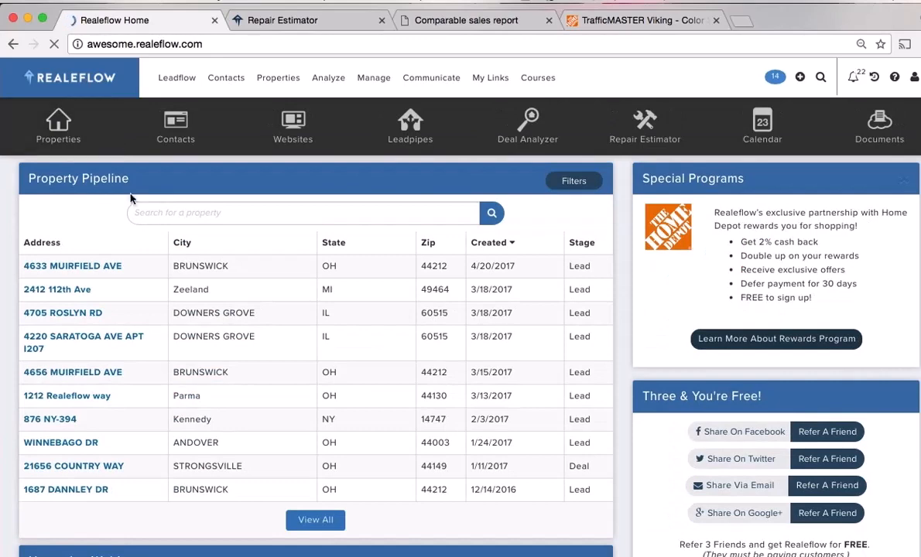
pyautogui.click(103, 268)
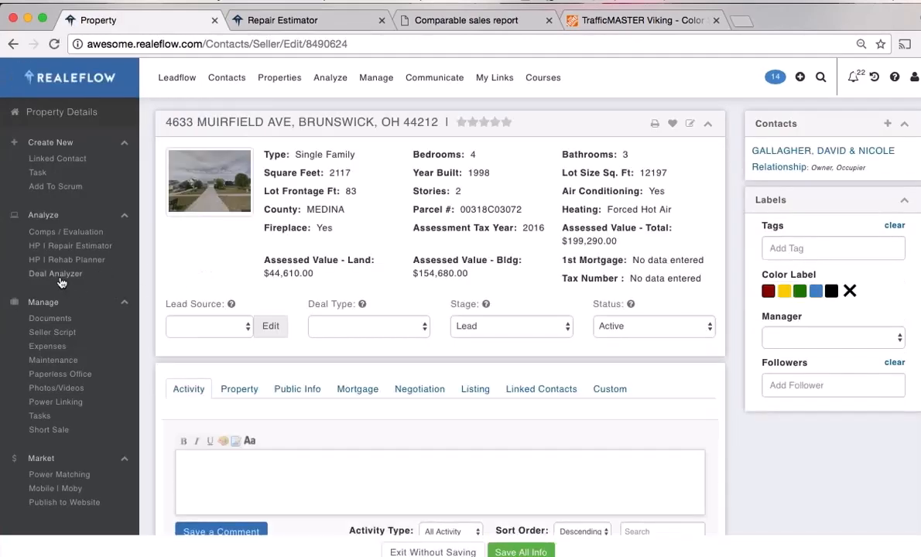
pyautogui.click(62, 279)
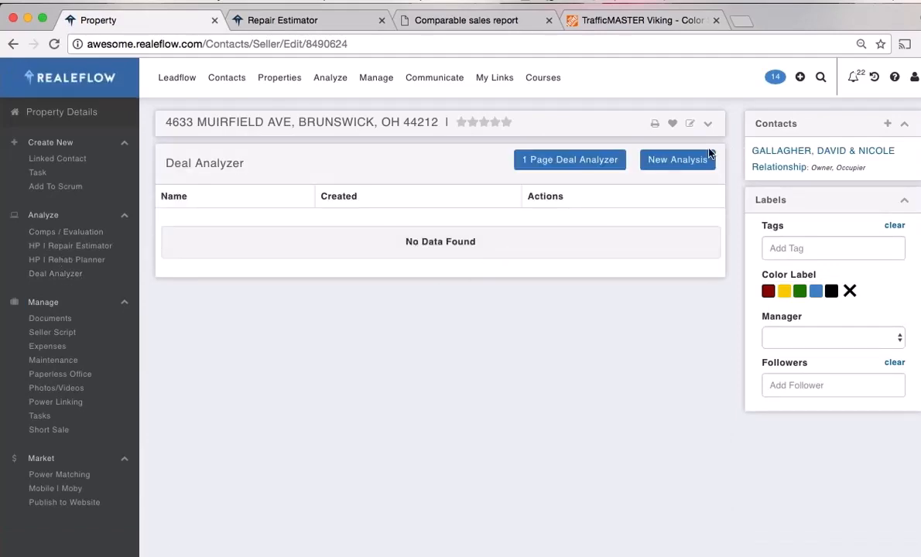
pyautogui.click(680, 159)
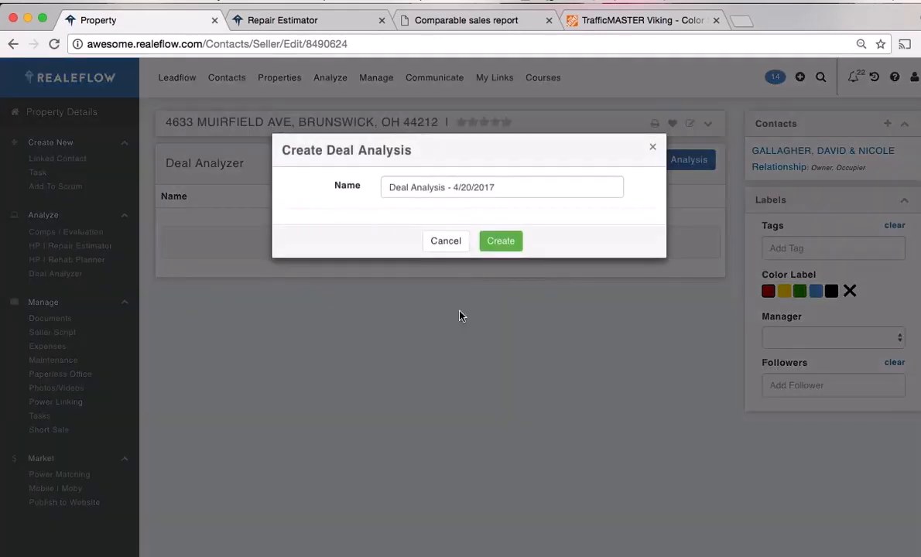
pyautogui.click(504, 244)
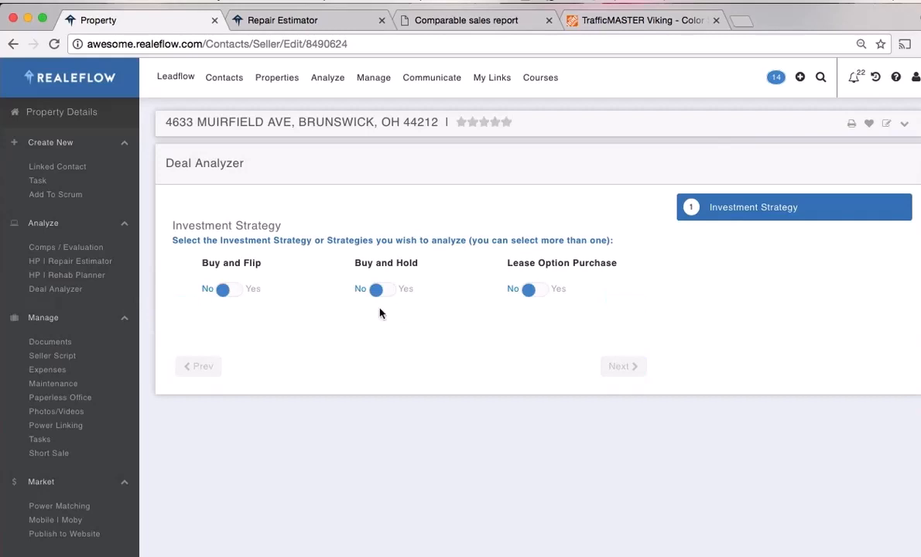
# Include Buy and Flip and Buy and Hold, leaving Lease Option Purchase excluded
pyautogui.click(254, 292)
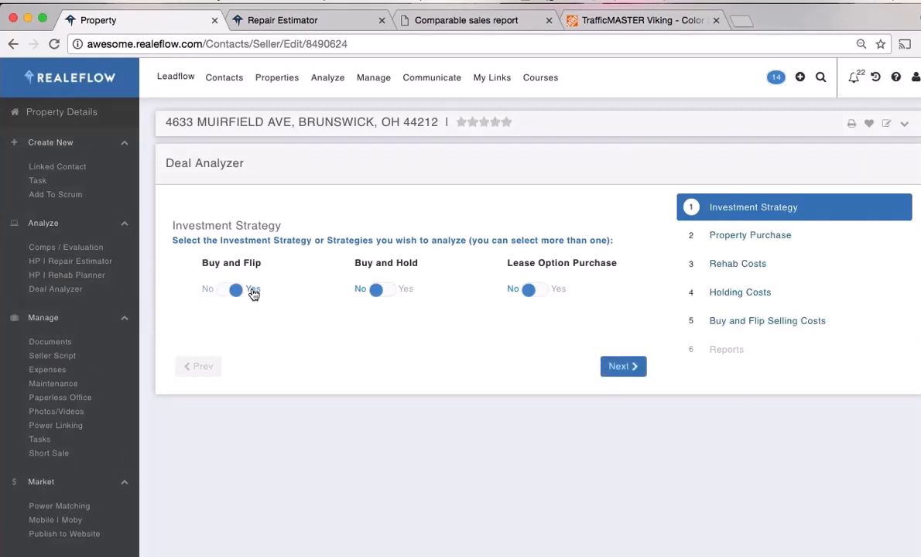
pyautogui.click(406, 293)
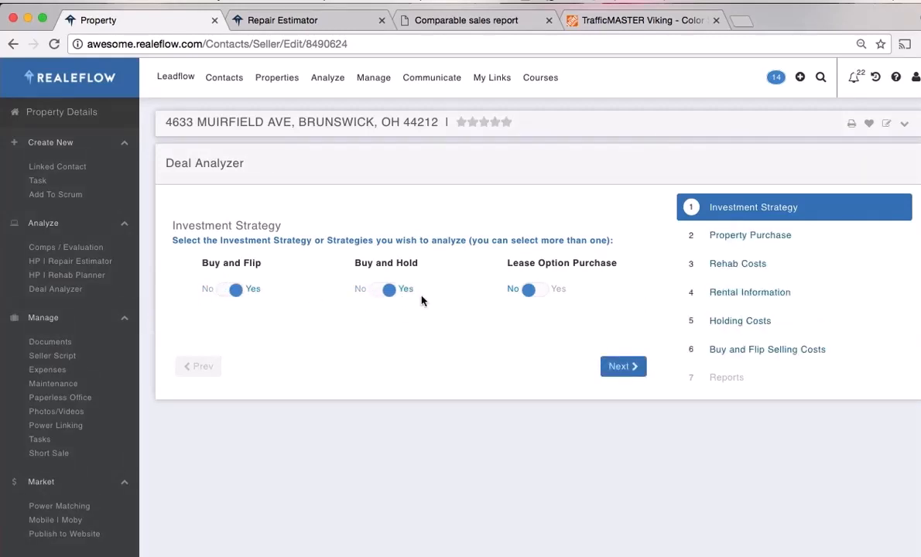
pyautogui.click(562, 292)
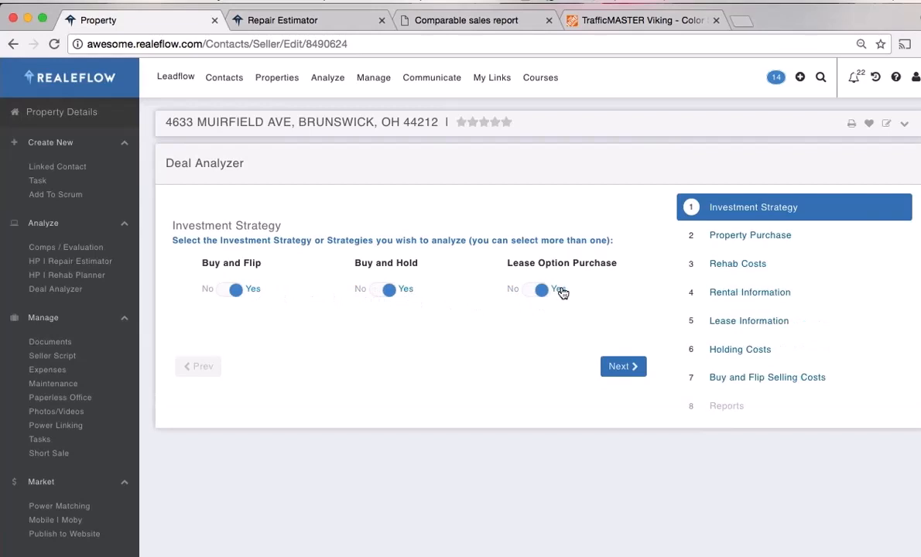
pyautogui.click(515, 295)
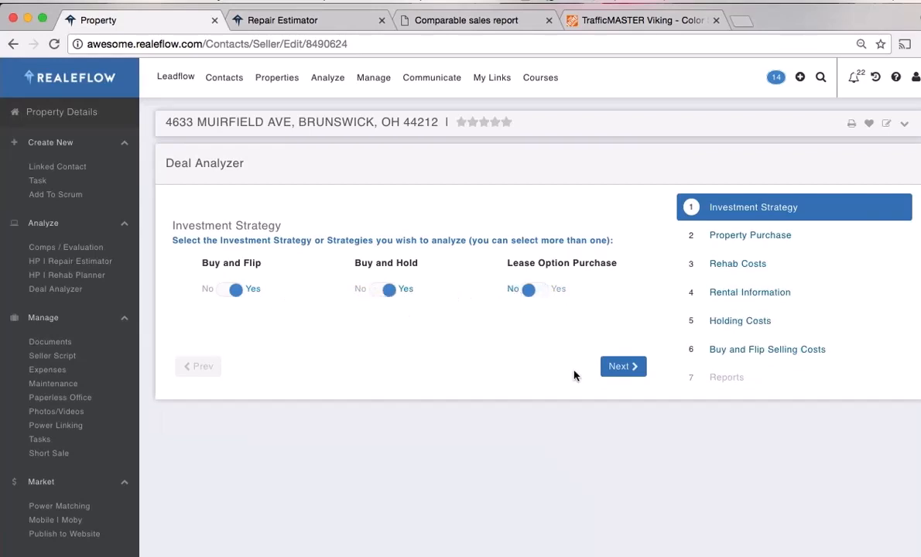
# Advance through Property Purchase and Rehab Costs ($11,957) to Rental Information at $1,000 rent
pyautogui.click(618, 367)
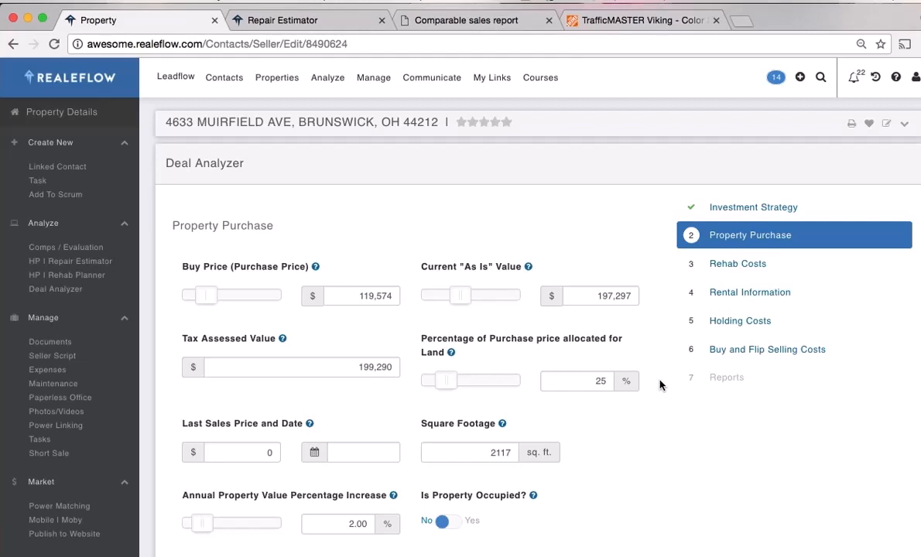
pyautogui.scroll(-2, 661, 385)
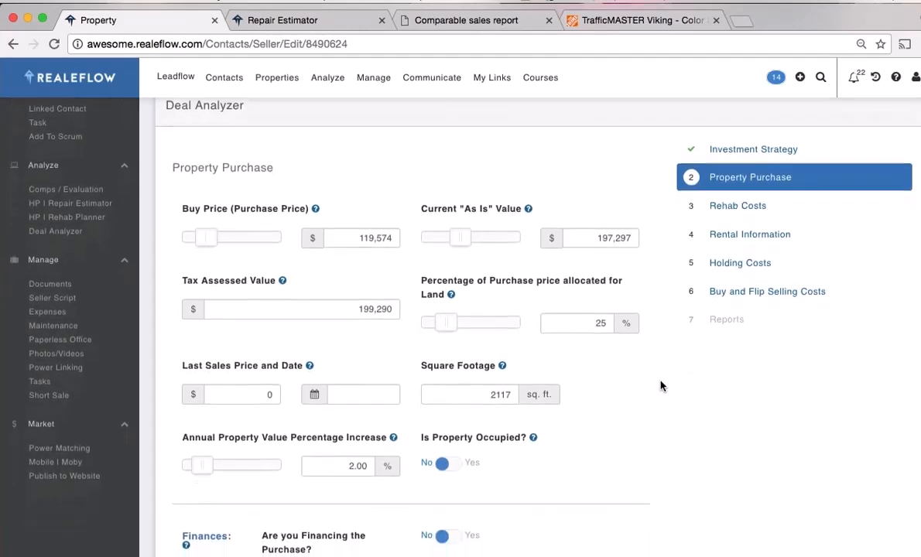
pyautogui.scroll(-2, 661, 386)
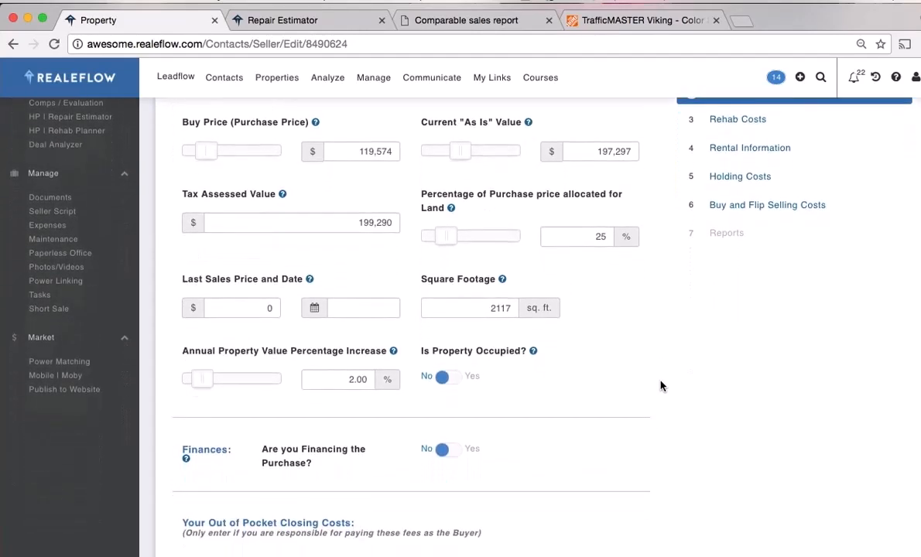
pyautogui.scroll(-4, 661, 385)
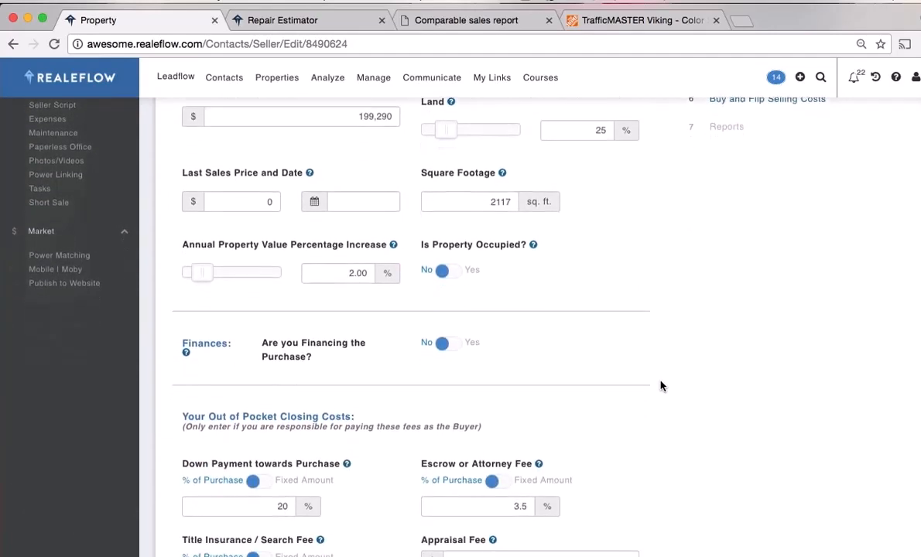
pyautogui.scroll(-5, 660, 386)
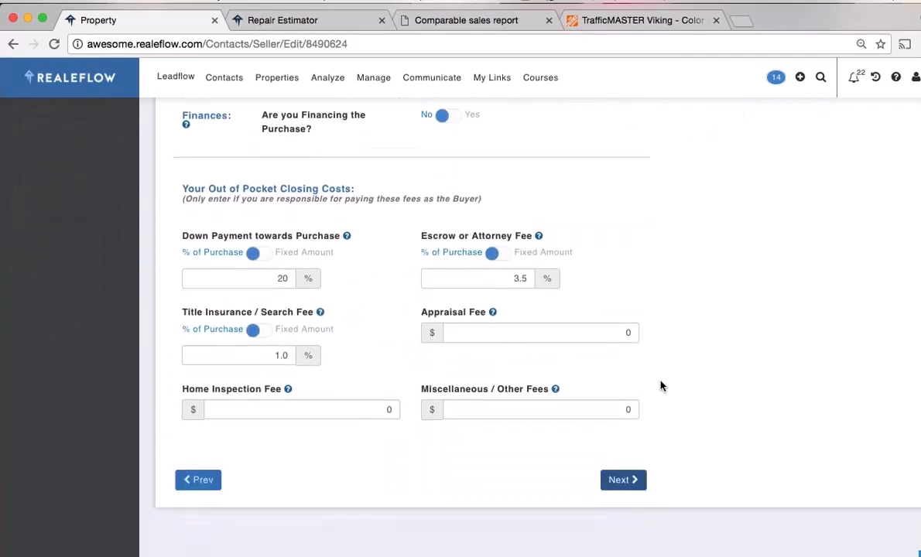
pyautogui.click(612, 461)
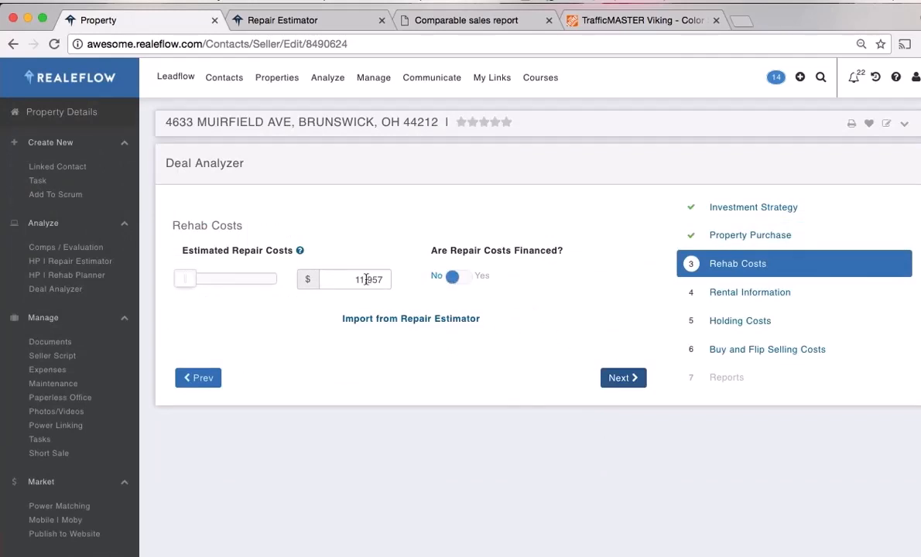
pyautogui.click(623, 379)
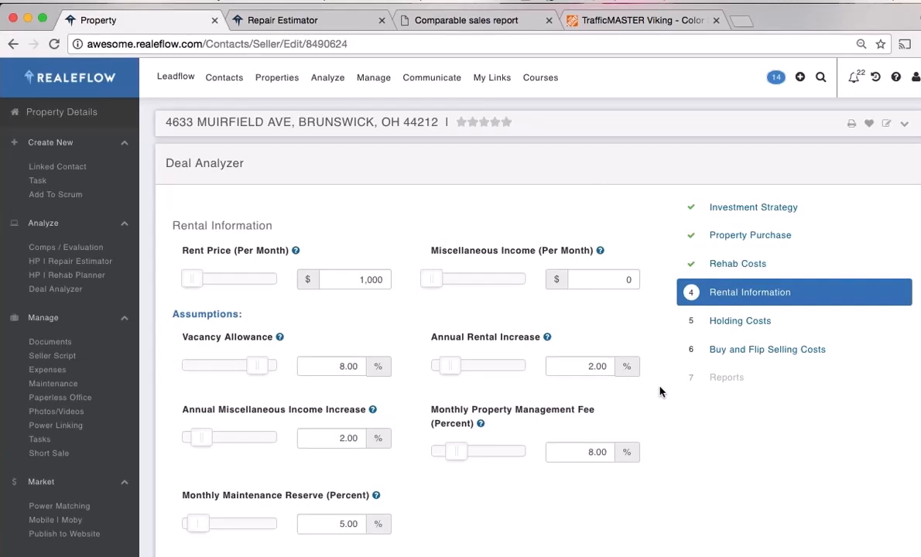
pyautogui.scroll(-1, 660, 392)
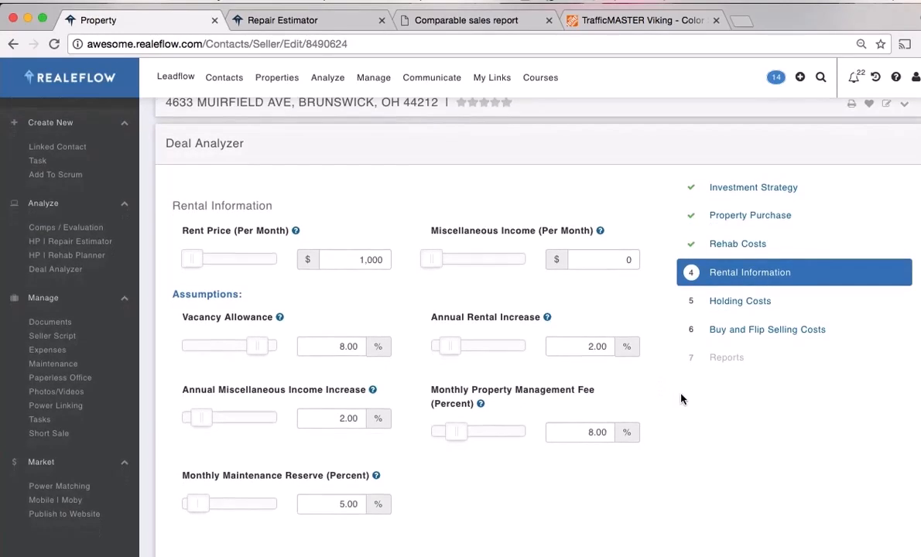
pyautogui.scroll(-3, 662, 395)
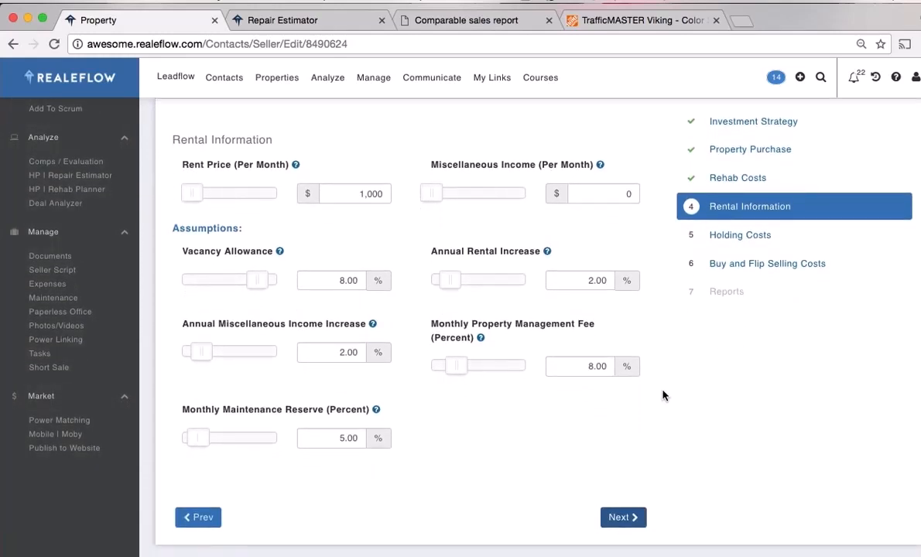
pyautogui.scroll(-3, 662, 396)
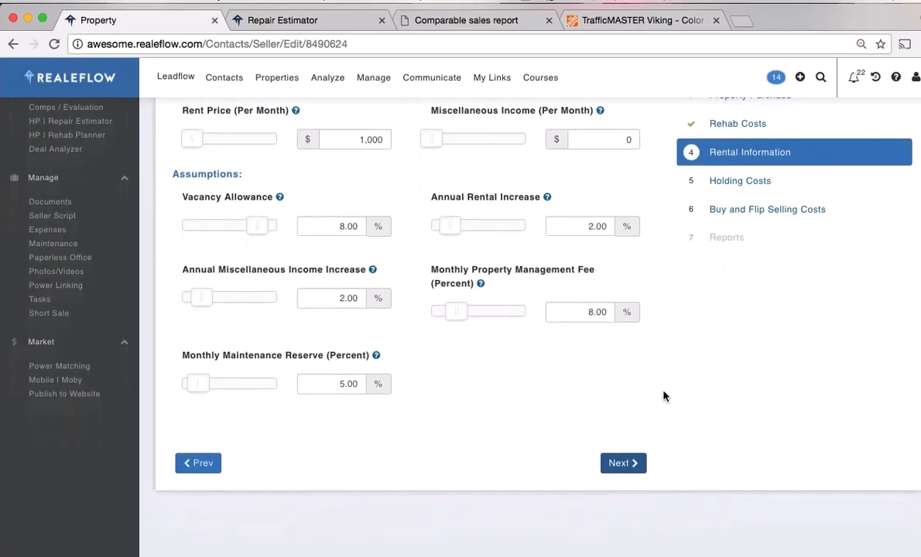
# Enter $50 monthly property taxes and $300 yearly HOA fees under Holding Costs
pyautogui.click(626, 466)
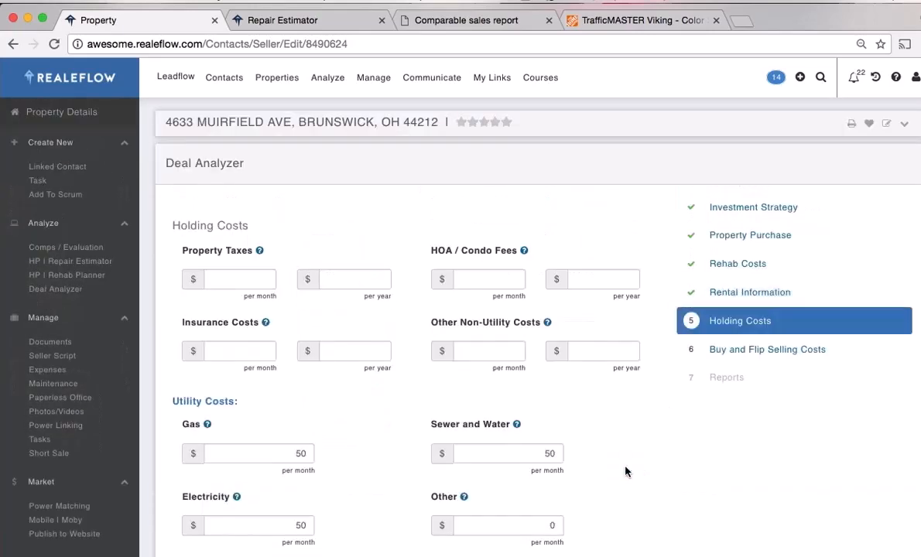
pyautogui.click(261, 278)
pyautogui.write('50')
pyautogui.press('Tab')
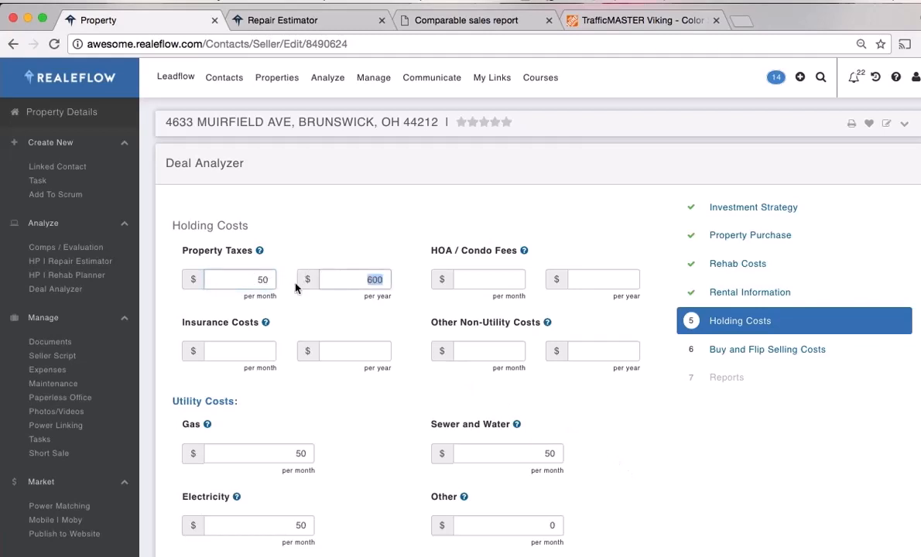
pyautogui.click(582, 279)
pyautogui.write('300')
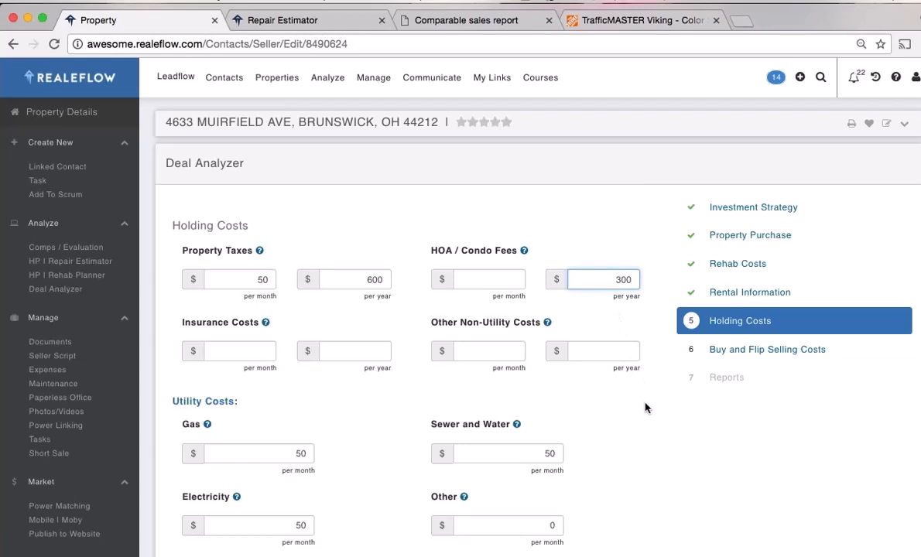
pyautogui.press('Tab')
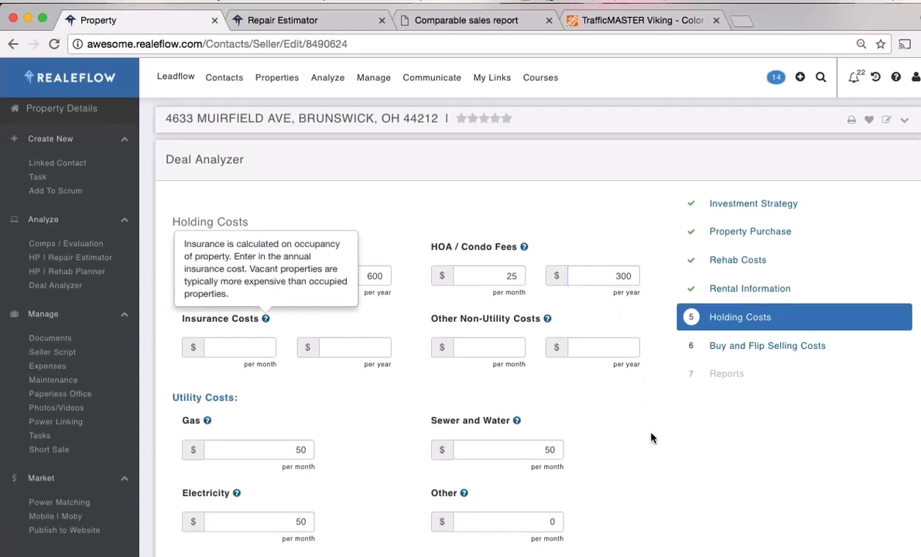
# Advance through Buy and Flip Selling Costs to the Reports step
pyautogui.scroll(-2, 631, 422)
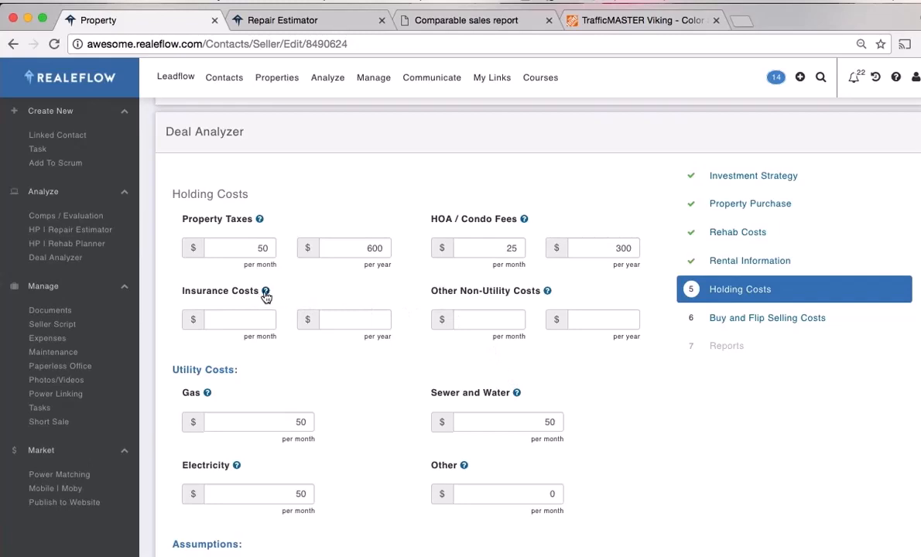
pyautogui.moveTo(266, 295)
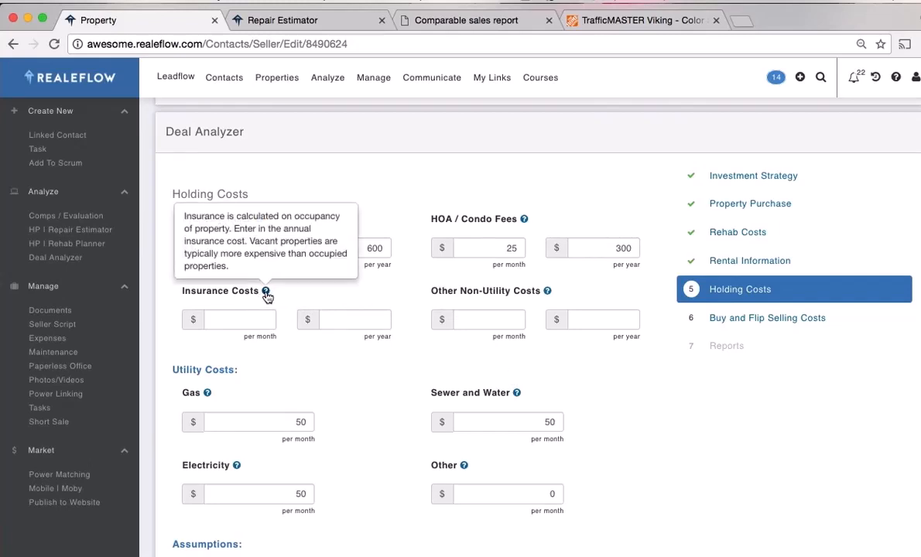
pyautogui.scroll(-1, 693, 395)
pyautogui.scroll(-6, 693, 396)
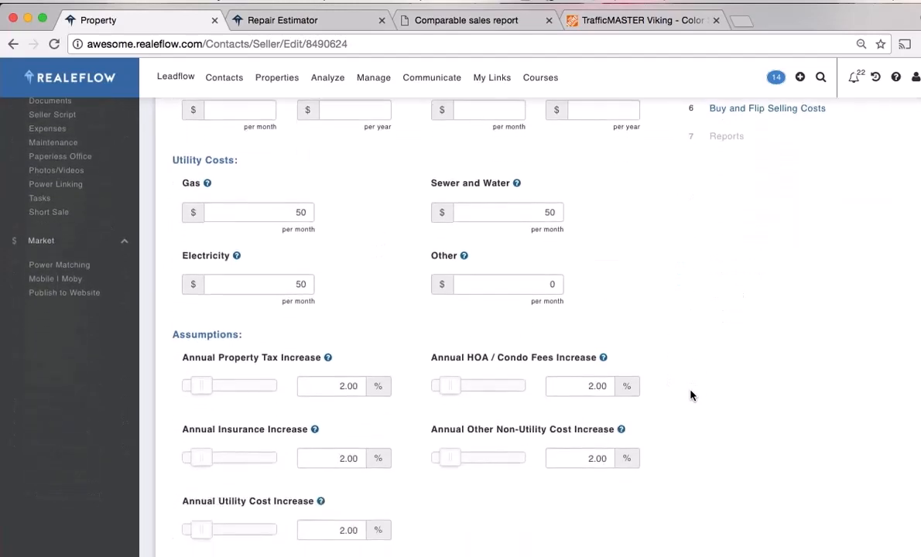
pyautogui.click(619, 338)
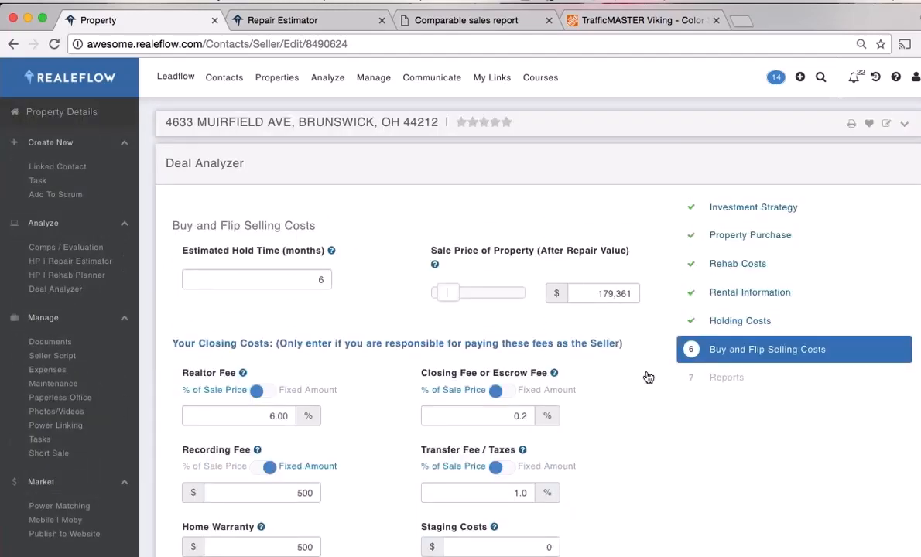
pyautogui.scroll(-4, 648, 377)
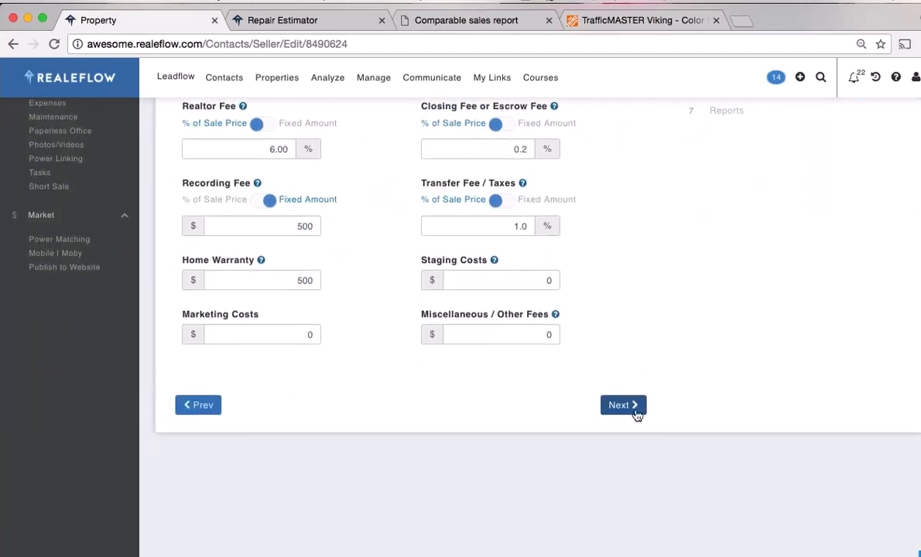
pyautogui.click(636, 415)
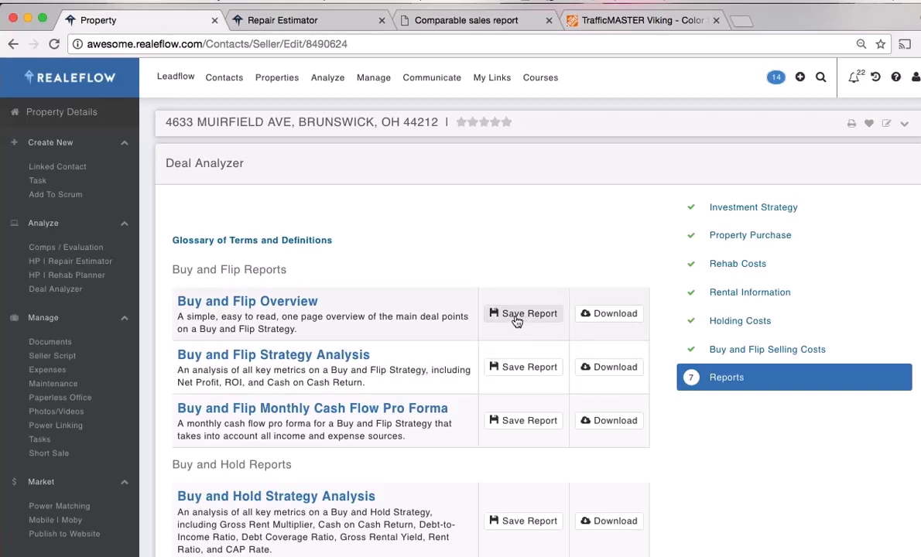
# Download the Buy and Flip Overview PDF and open it from the download shelf
pyautogui.click(606, 316)
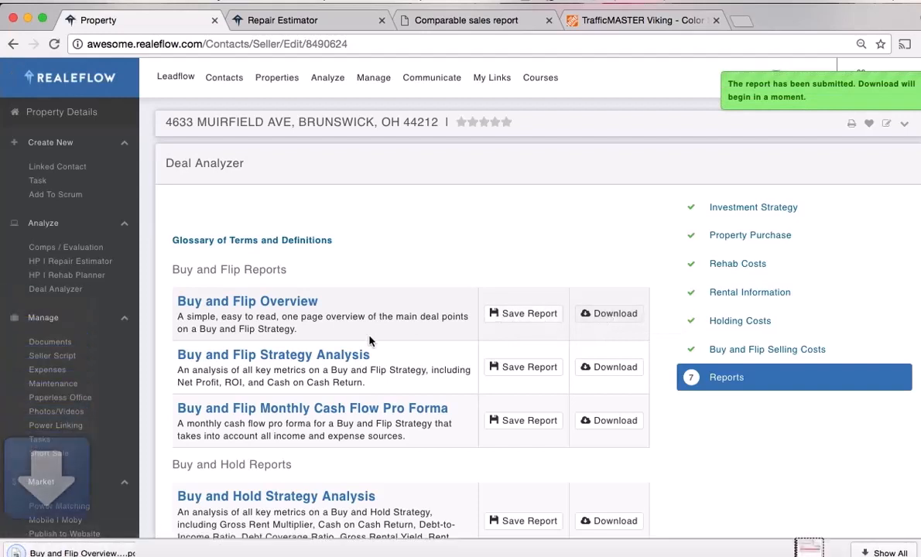
pyautogui.click(144, 553)
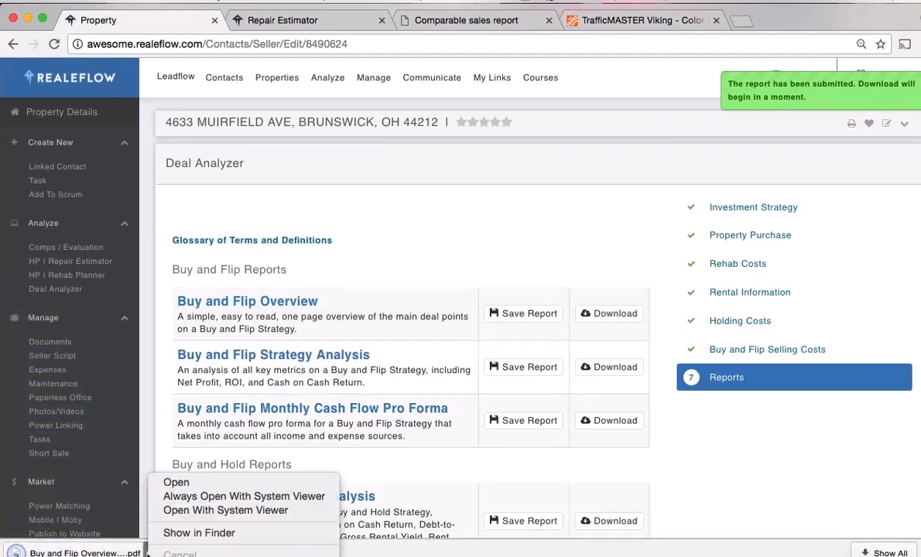
pyautogui.click(177, 483)
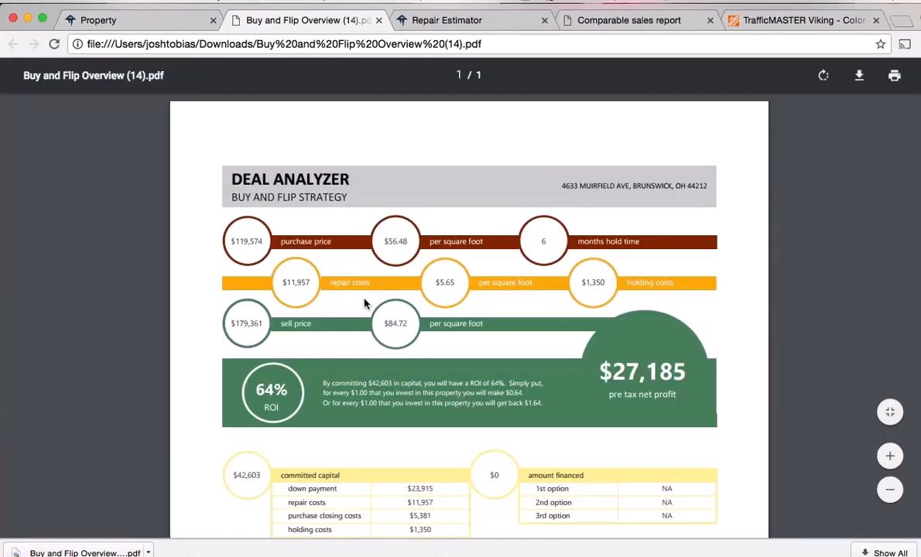
pyautogui.scroll(-3, 581, 337)
pyautogui.scroll(-3, 627, 368)
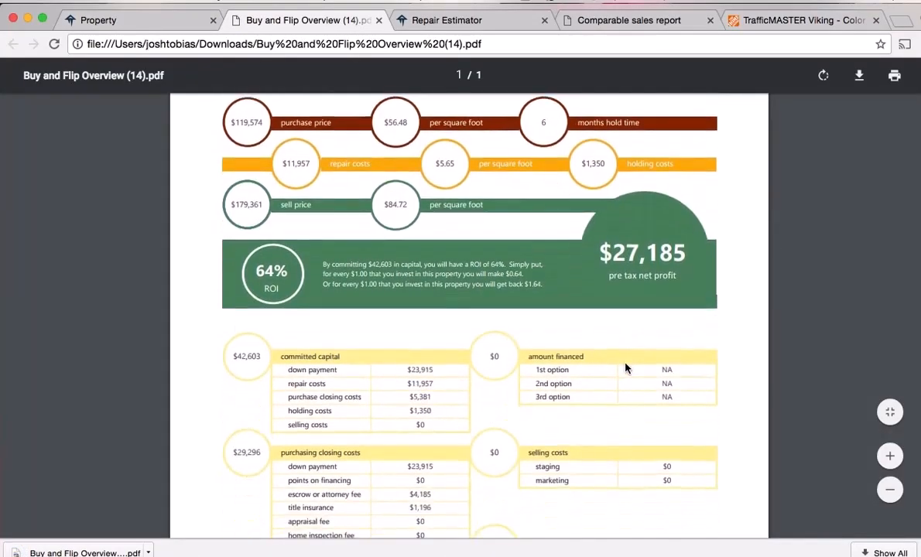
pyautogui.scroll(5, 627, 368)
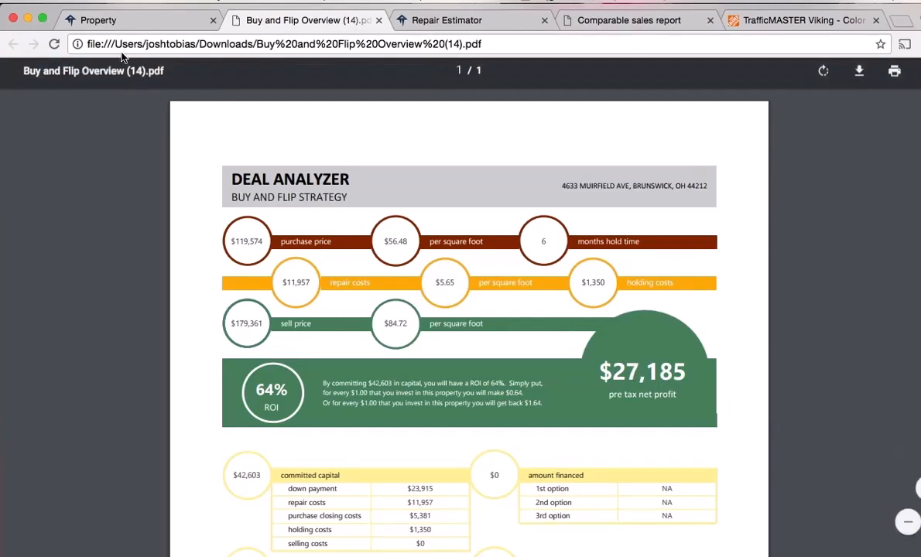
# Return to the property and view its Documents and Seller Script, ending on Expenses
pyautogui.click(118, 22)
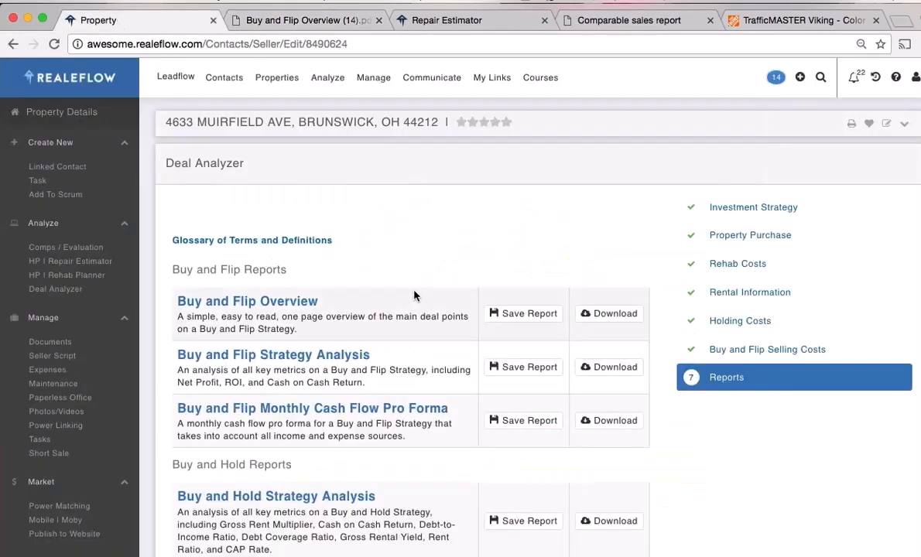
pyautogui.scroll(-2, 387, 279)
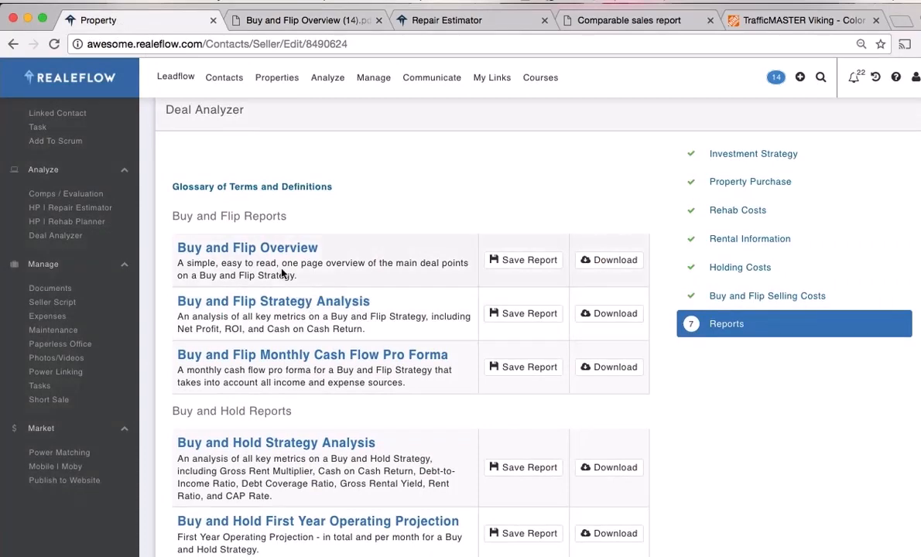
pyautogui.click(43, 288)
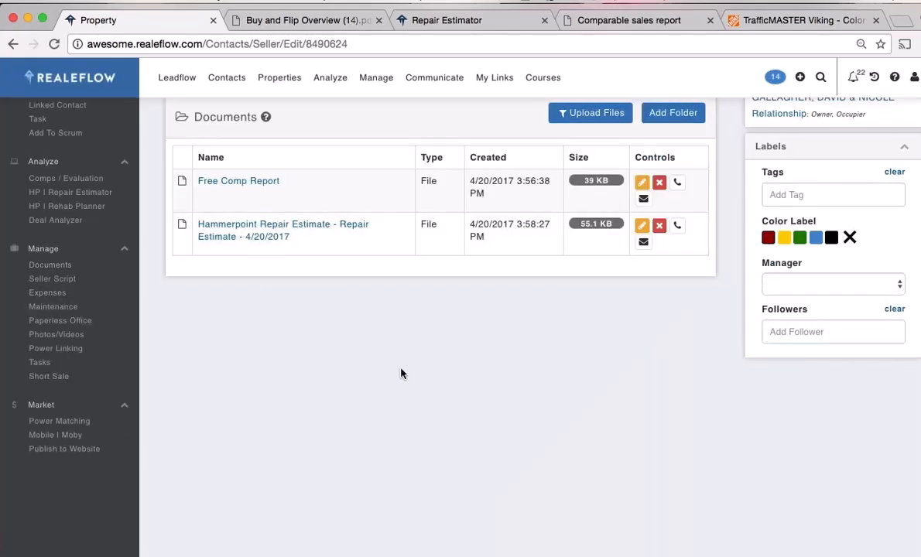
pyautogui.scroll(2, 401, 373)
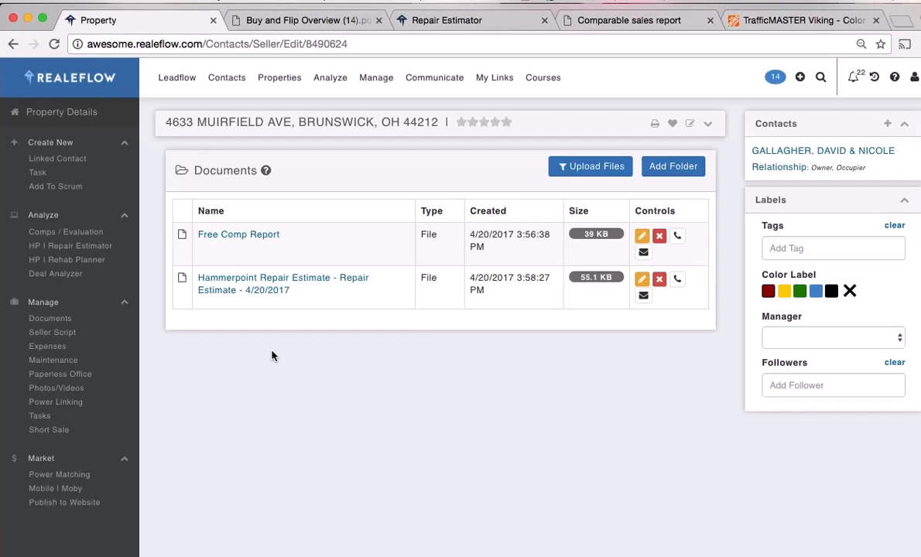
pyautogui.click(58, 333)
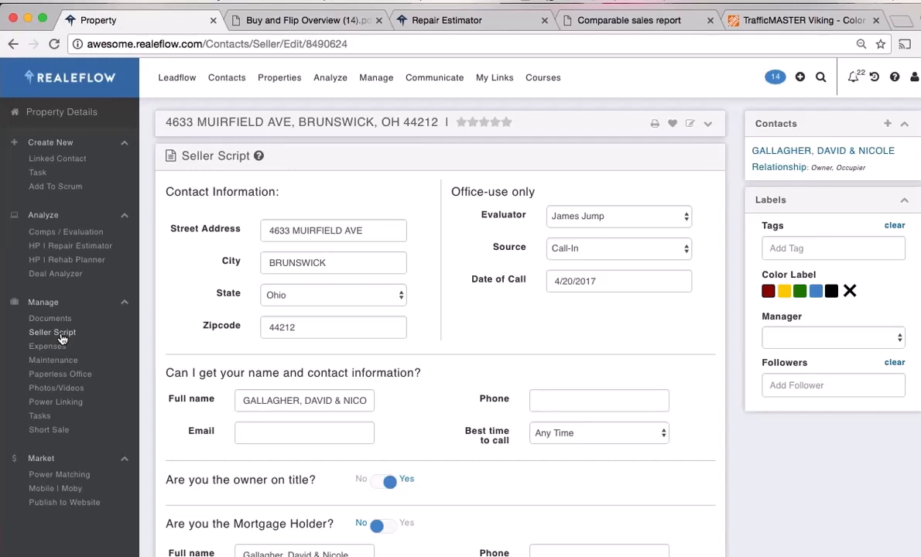
pyautogui.click(56, 349)
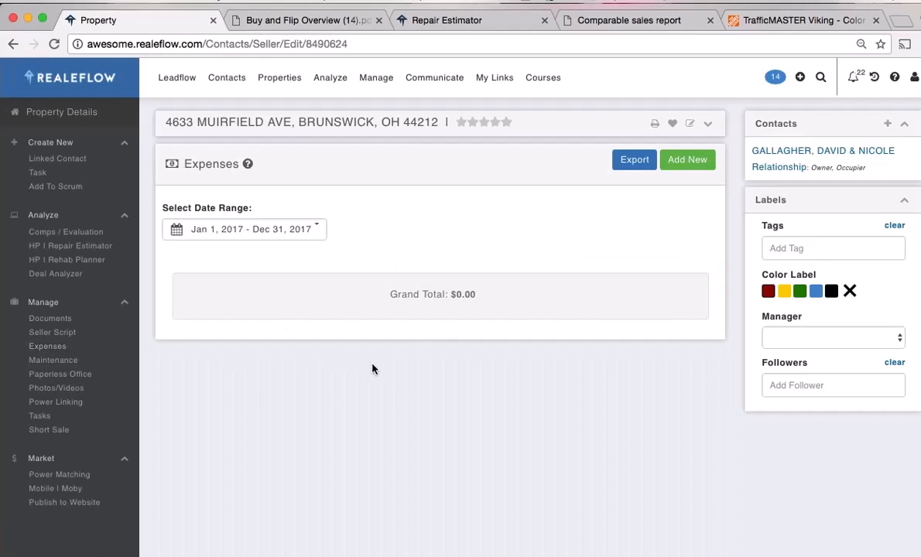
# Add a new $500 expense with payee Joe's Renovation
pyautogui.click(687, 159)
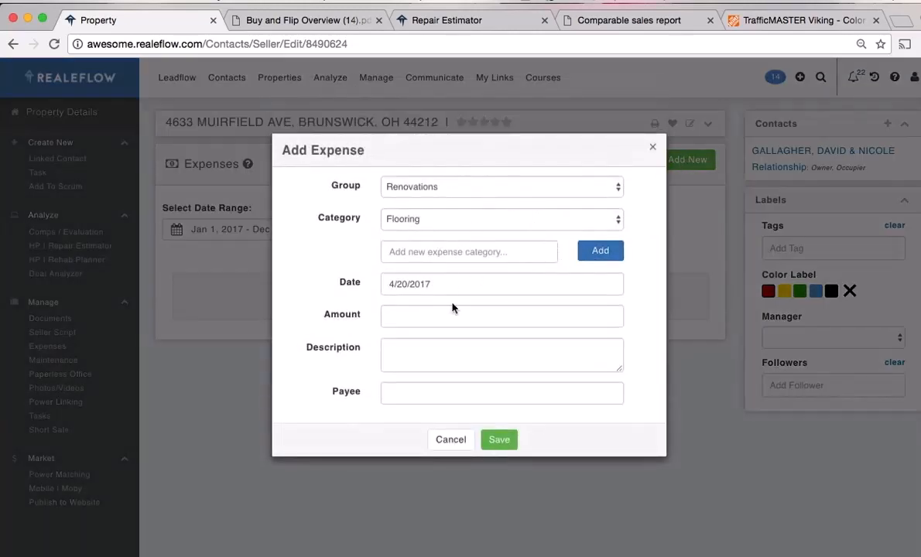
pyautogui.click(423, 316)
pyautogui.write('500')
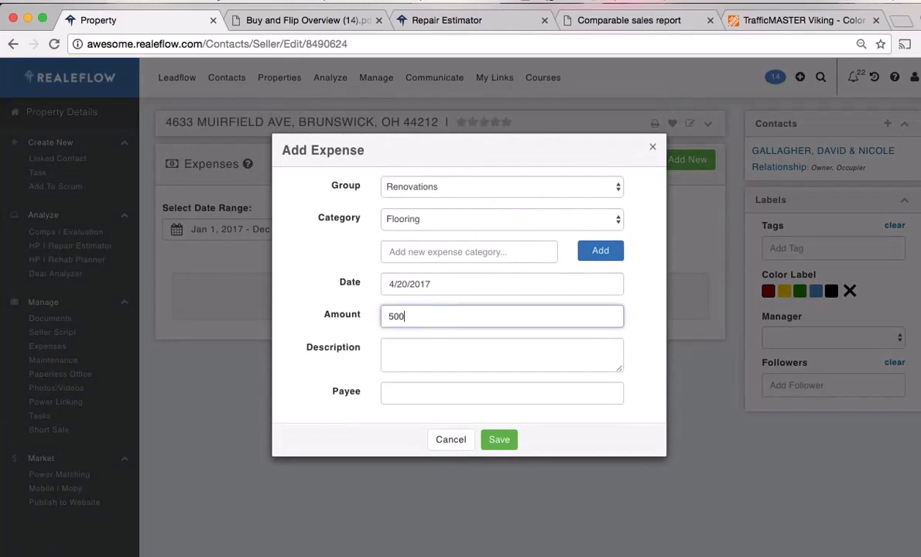
pyautogui.click(415, 347)
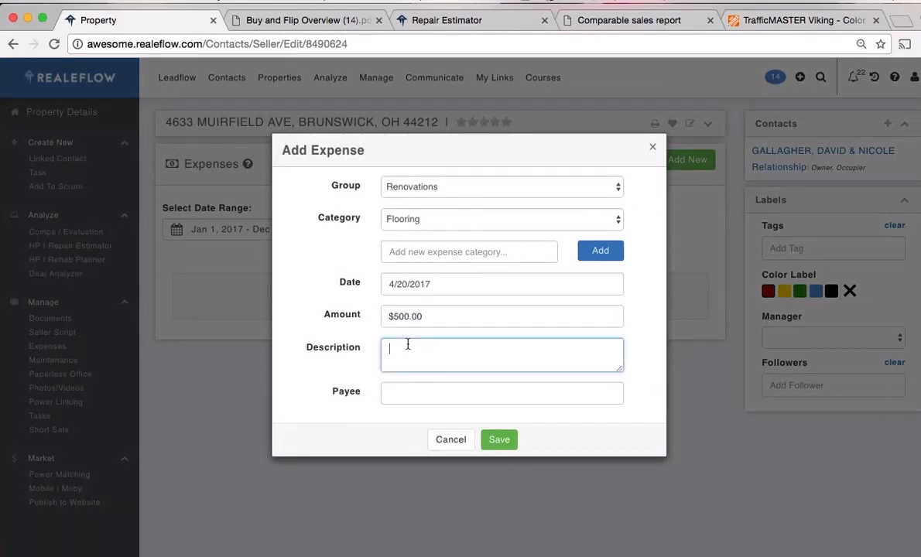
pyautogui.click(413, 395)
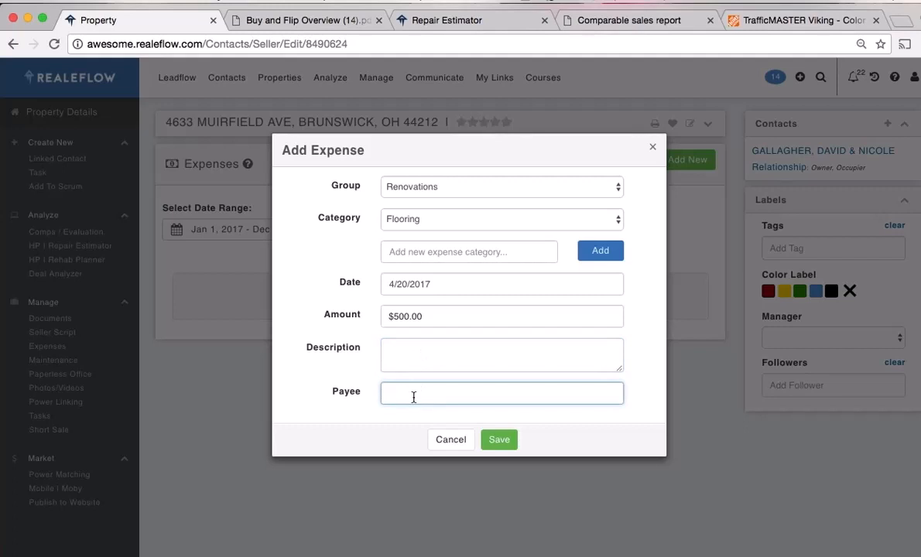
pyautogui.write("Joe's Reno")
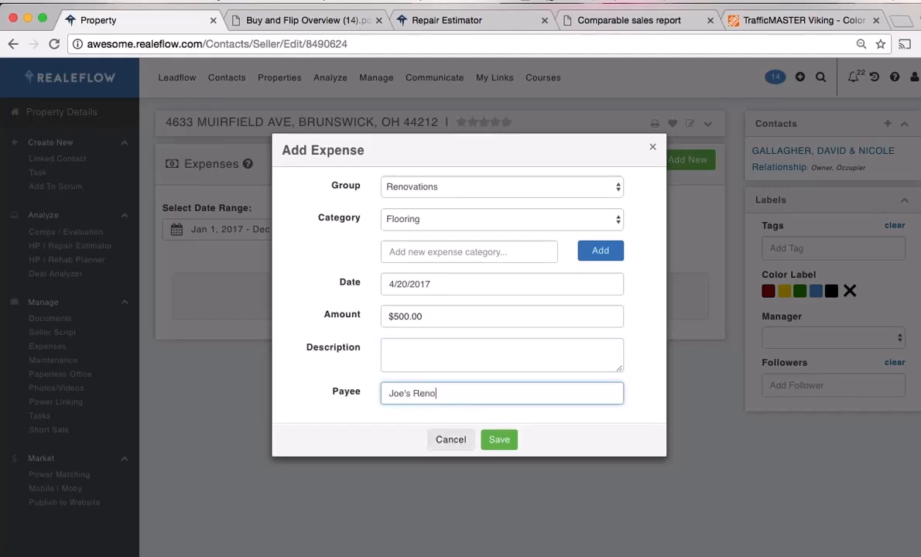
pyautogui.write('vatio')
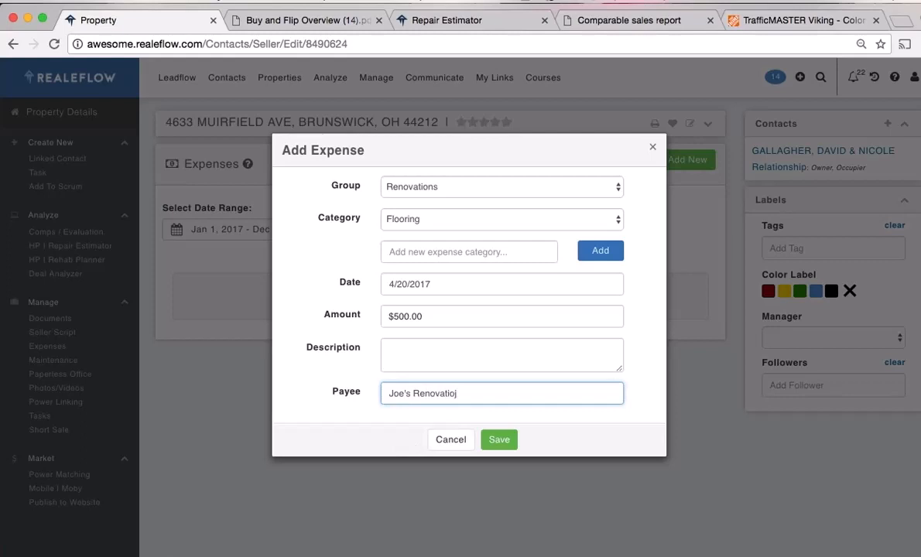
pyautogui.write('n')
# Add the required description 'desc' and save the expense
pyautogui.click(496, 442)
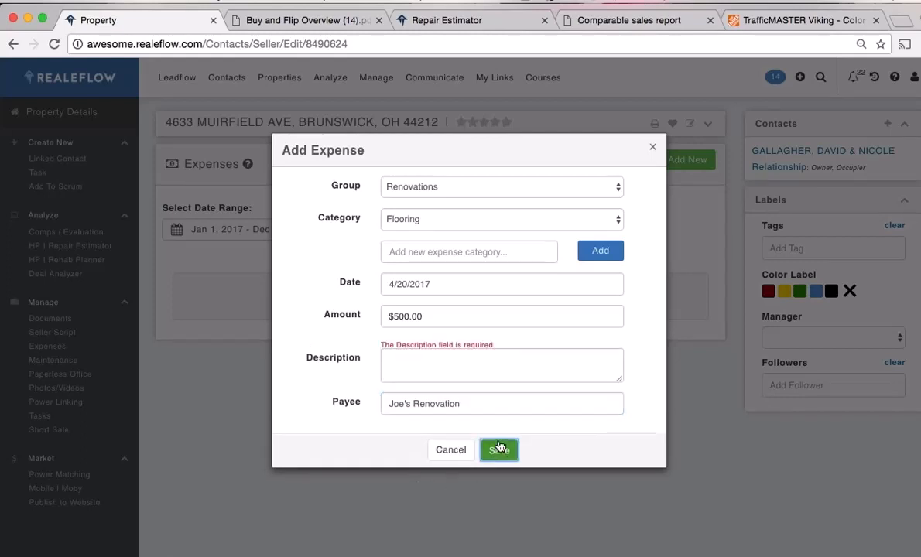
pyautogui.click(446, 374)
pyautogui.write('desc')
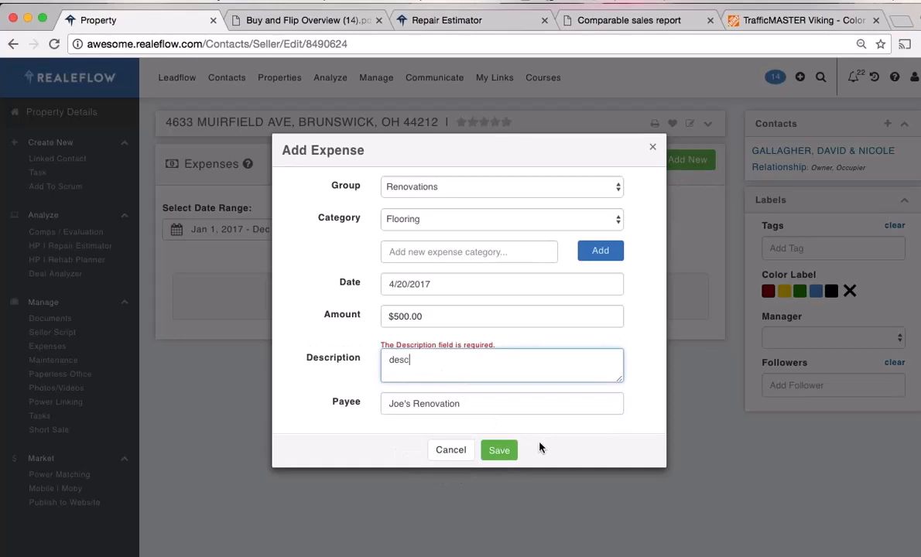
pyautogui.click(500, 457)
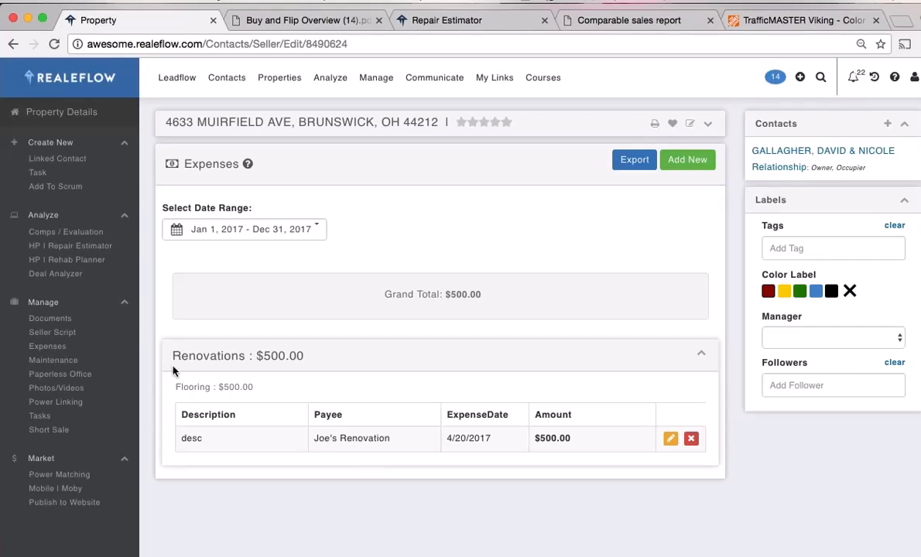
pyautogui.click(77, 361)
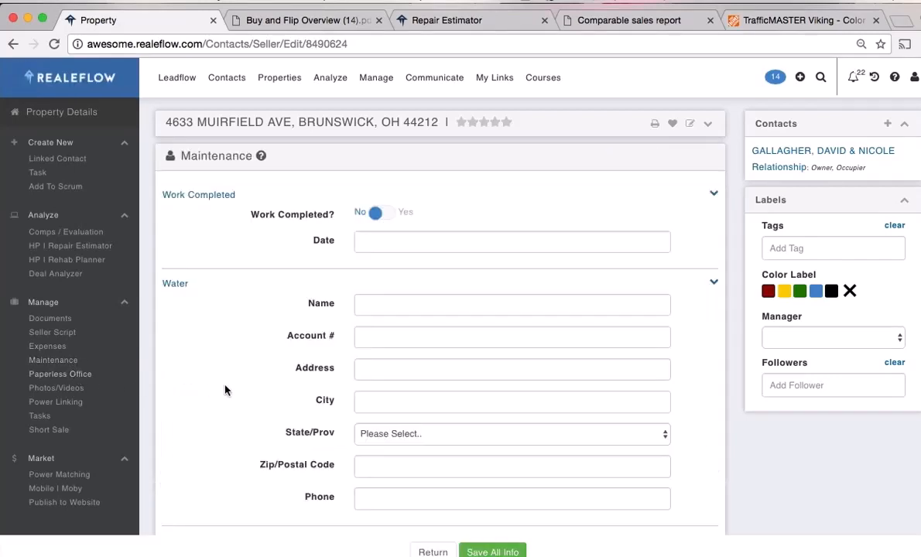
# Scroll through the Maintenance utility form, then move to Paperless Office
pyautogui.scroll(-10, 251, 388)
pyautogui.scroll(-6, 248, 391)
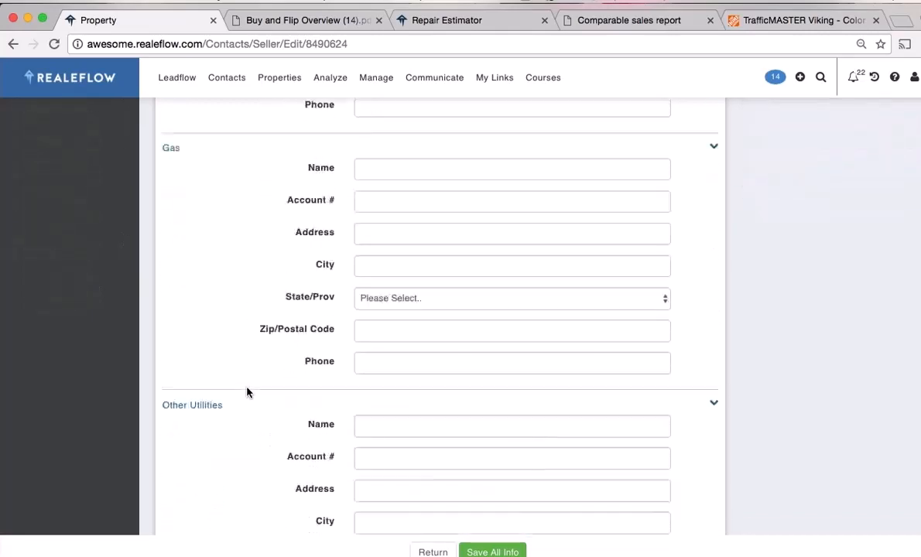
pyautogui.scroll(11, 246, 391)
pyautogui.scroll(5, 243, 397)
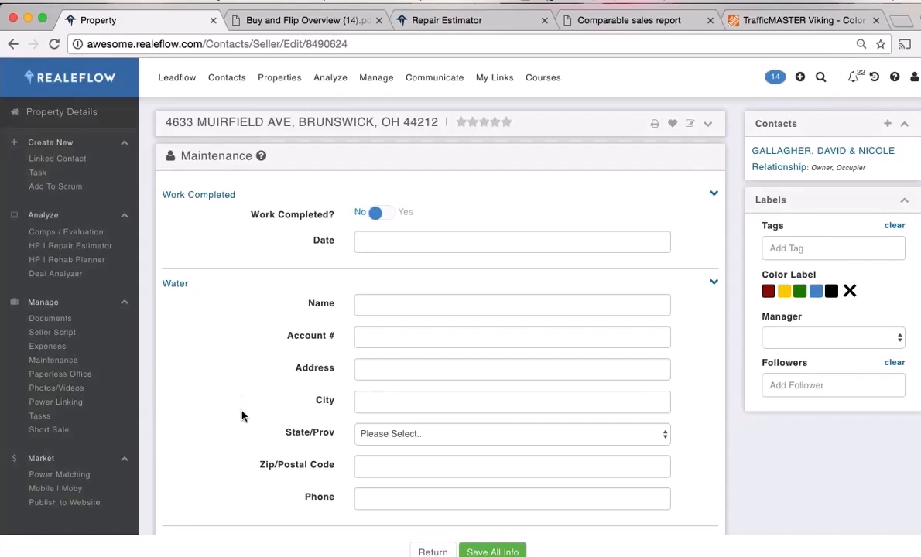
pyautogui.click(67, 375)
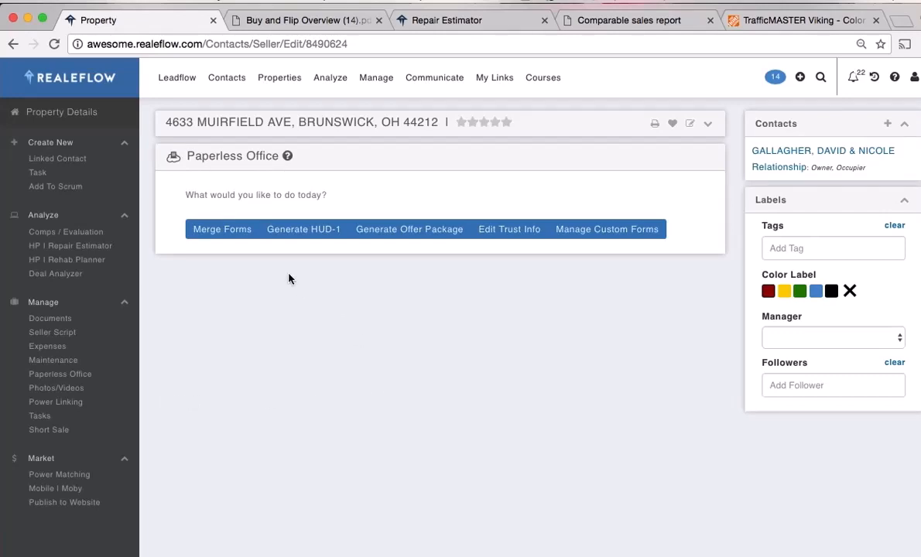
# Start a form merge using the Realeflow Library of forms
pyautogui.click(221, 236)
pyautogui.click(255, 263)
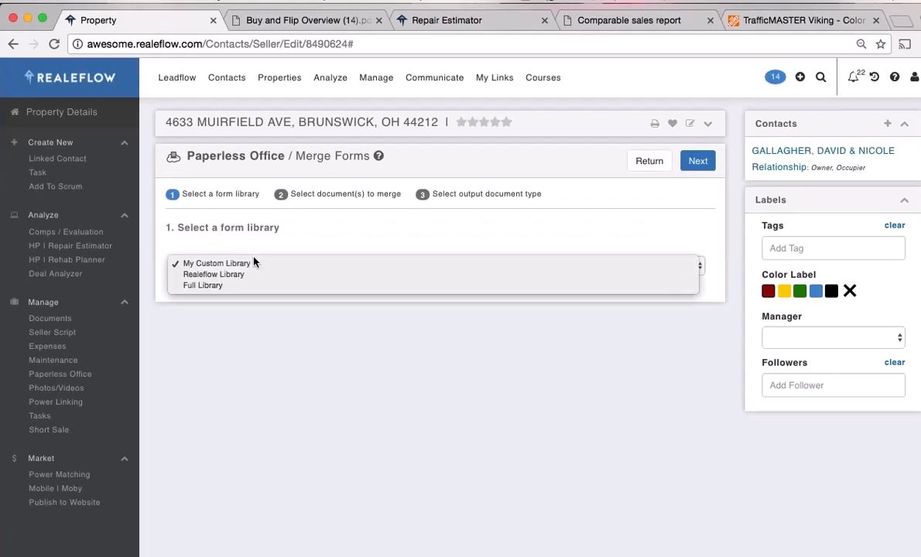
pyautogui.click(257, 275)
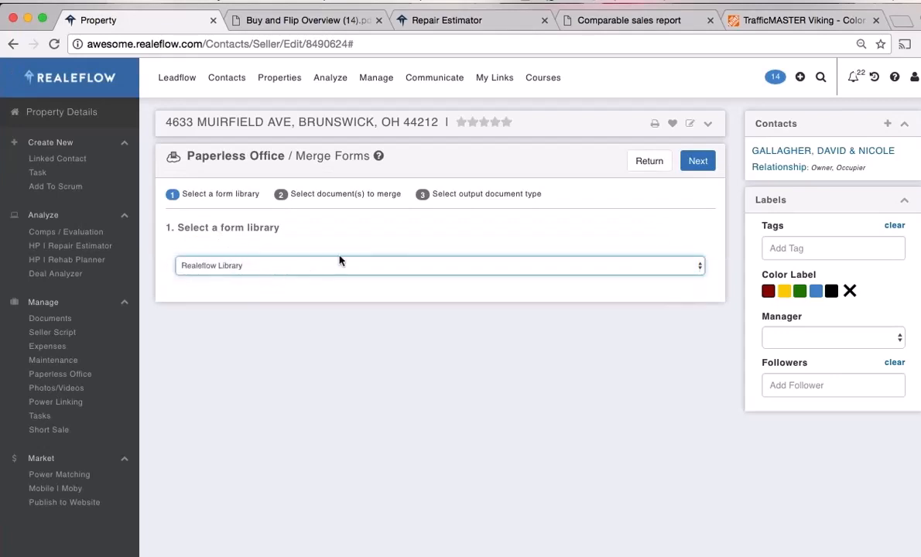
pyautogui.click(700, 162)
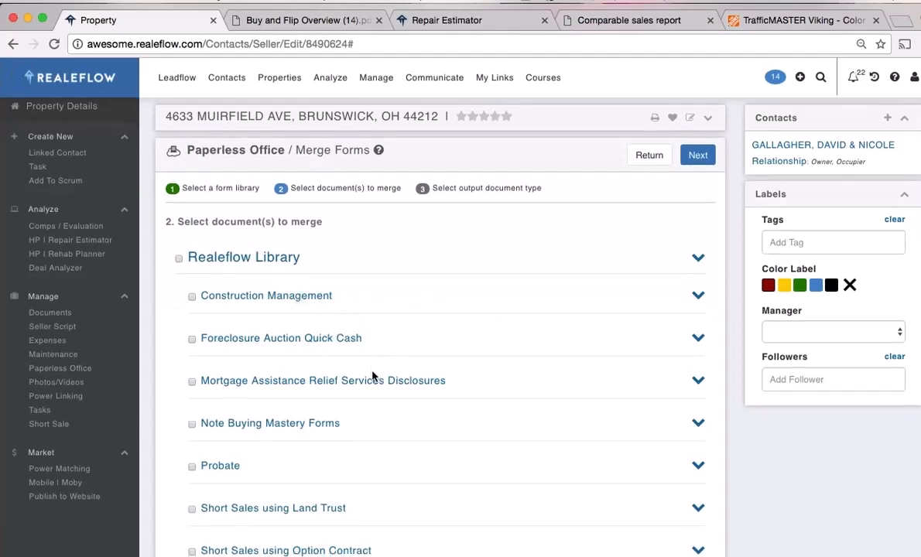
# Select Addendum A, Affidavit and Assignment of Purchase and Sale Agreement from Wholesale
pyautogui.scroll(-3, 364, 349)
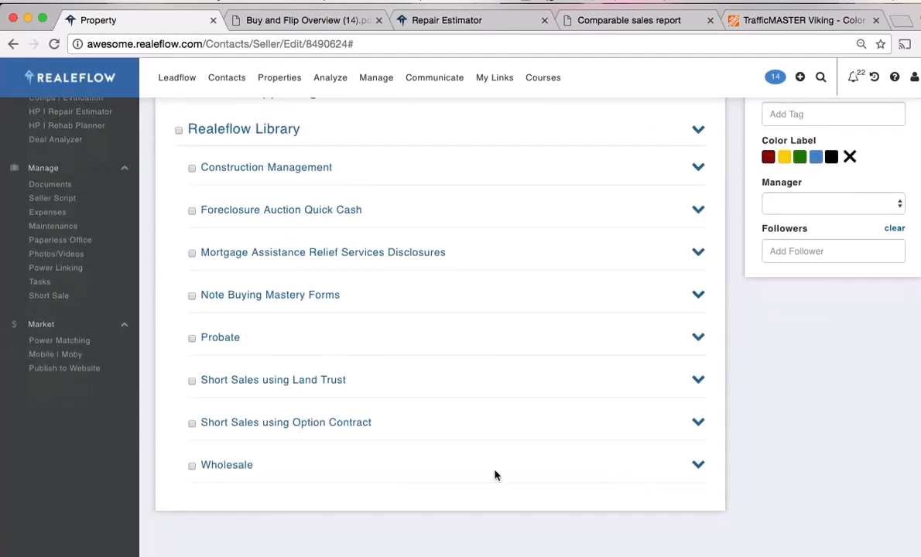
pyautogui.click(698, 466)
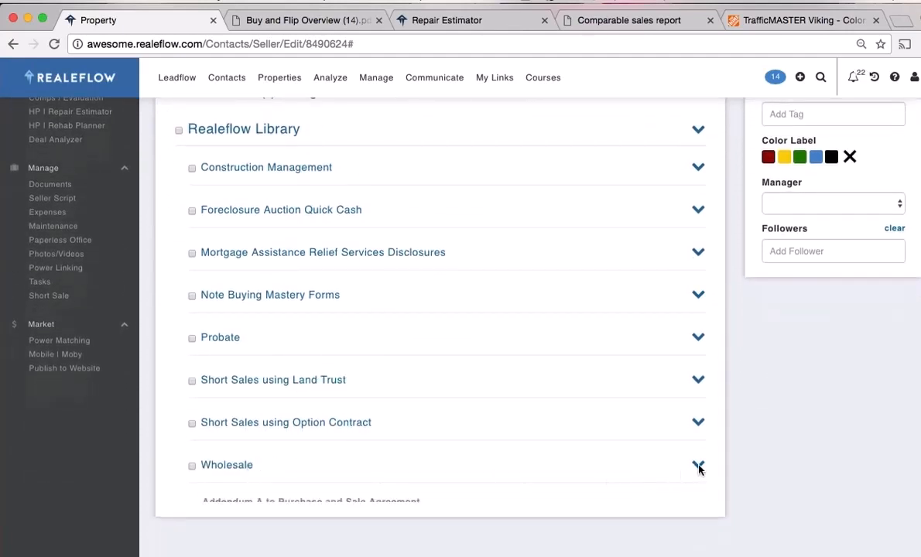
pyautogui.click(699, 466)
pyautogui.click(698, 465)
pyautogui.scroll(-3, 627, 446)
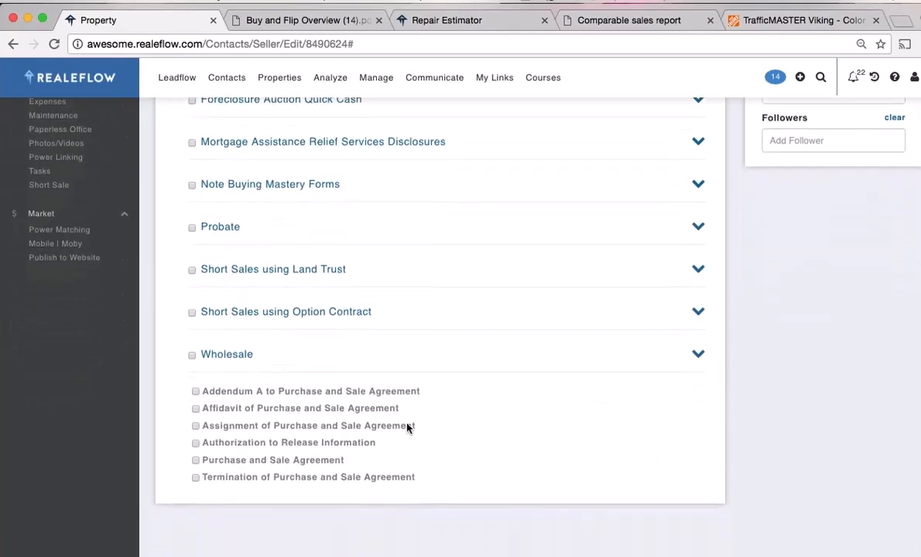
pyautogui.click(195, 383)
pyautogui.click(196, 399)
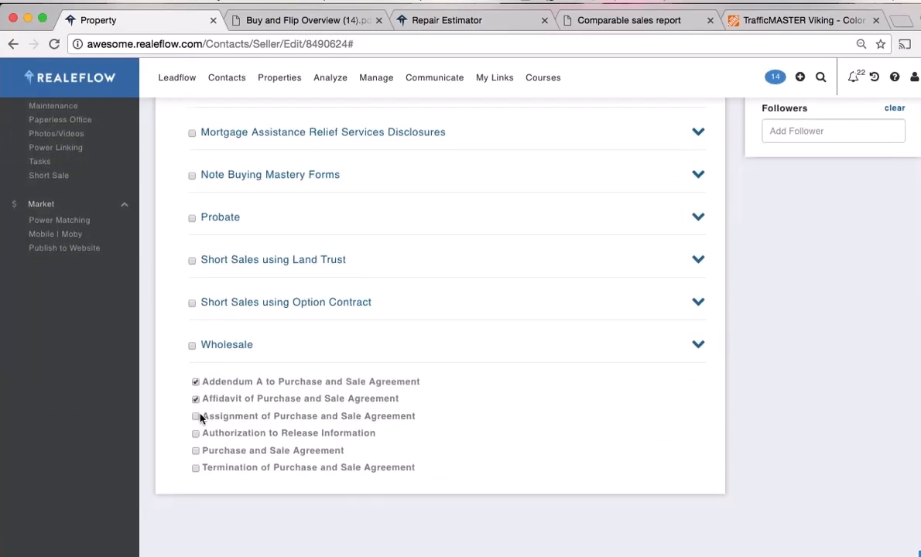
pyautogui.click(196, 416)
pyautogui.scroll(6, 496, 433)
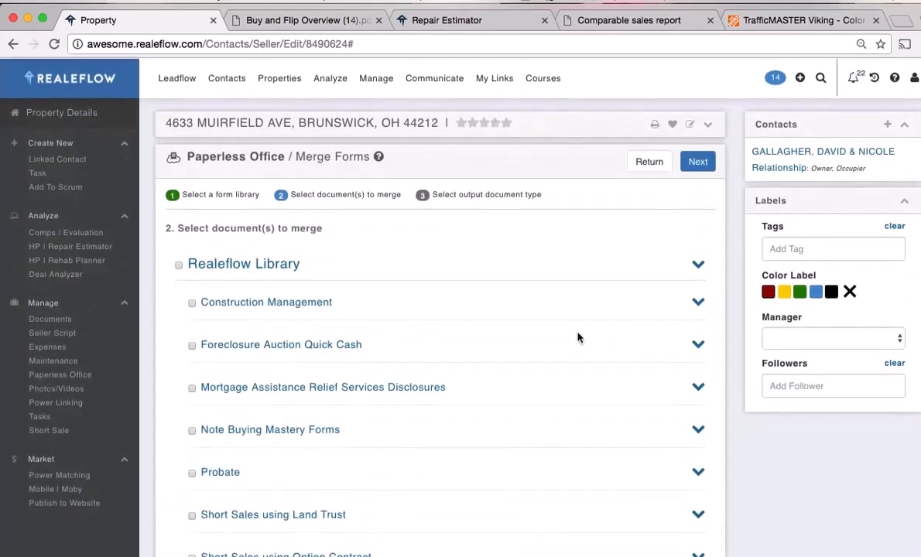
# Merge them as a Word.doc titled 'Merged' and check the Documents list
pyautogui.click(697, 160)
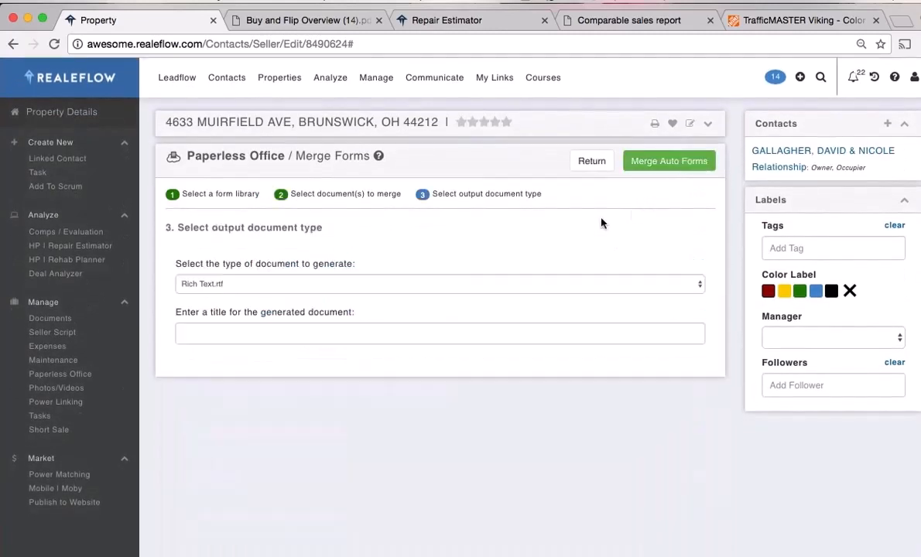
pyautogui.click(249, 285)
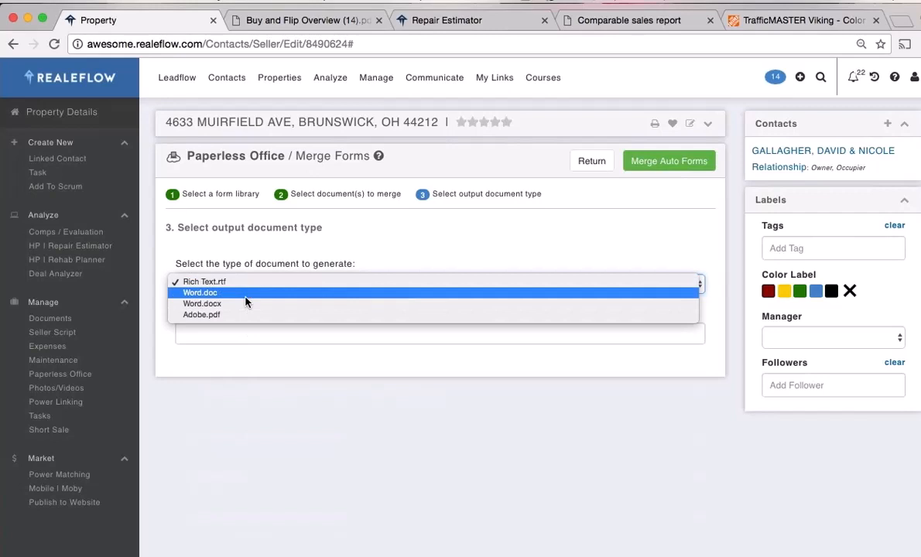
pyautogui.click(246, 296)
pyautogui.click(234, 334)
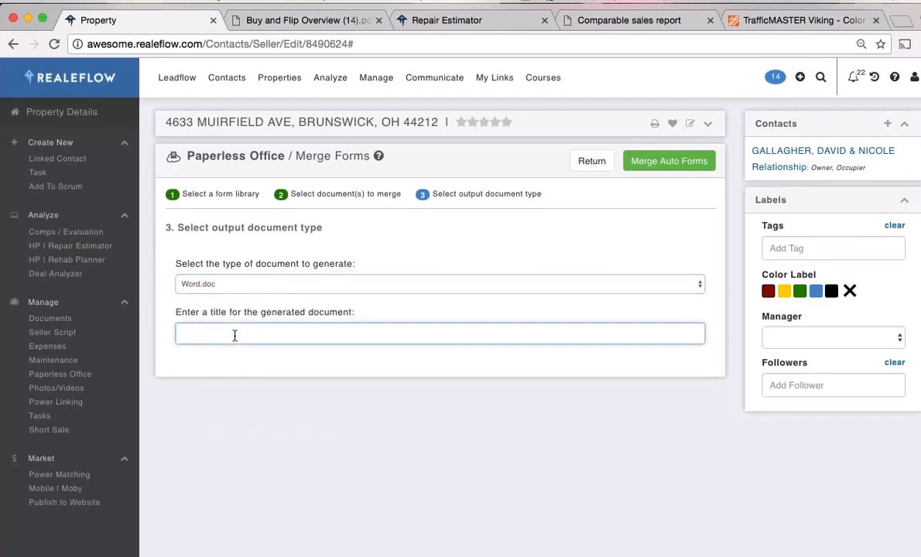
pyautogui.write('Merged')
pyautogui.click(664, 170)
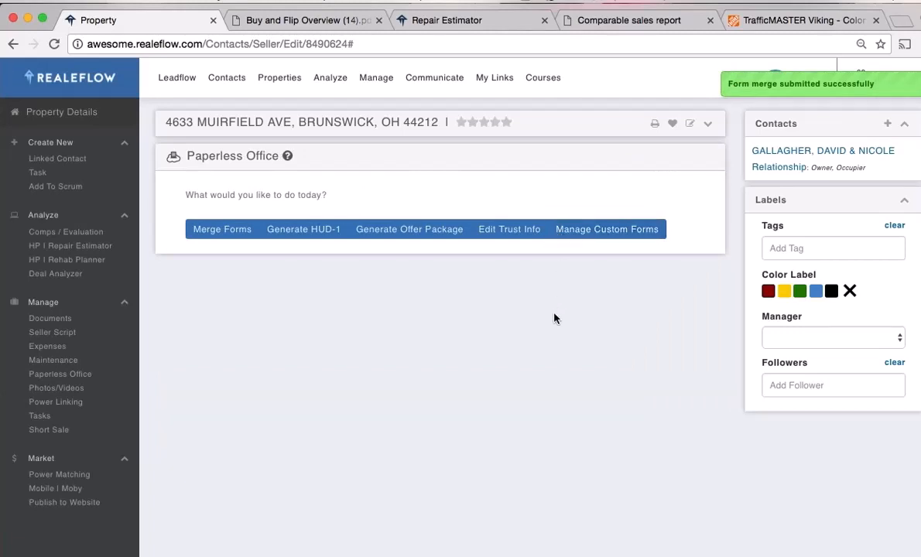
pyautogui.click(50, 319)
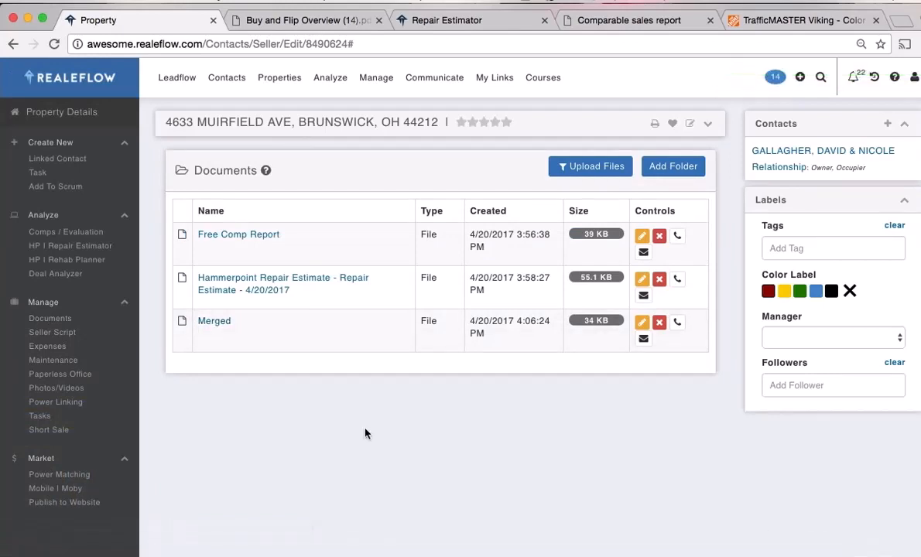
# Scroll the property's Documents list: Free Comp Report, Hammerpoint Repair Estimate and the Merged file
pyautogui.scroll(-2, 228, 438)
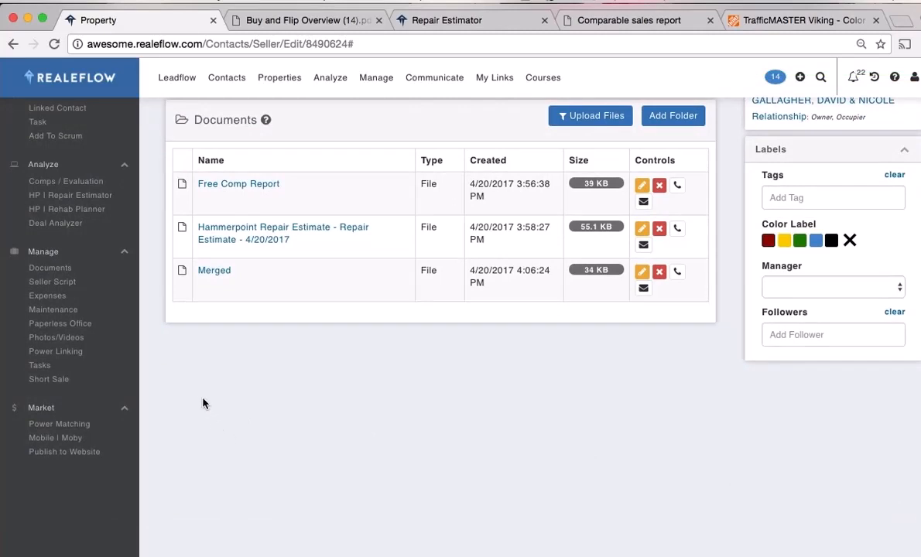
# Go to the property's Photos/Videos page and bring up the photo file chooser
pyautogui.click(67, 341)
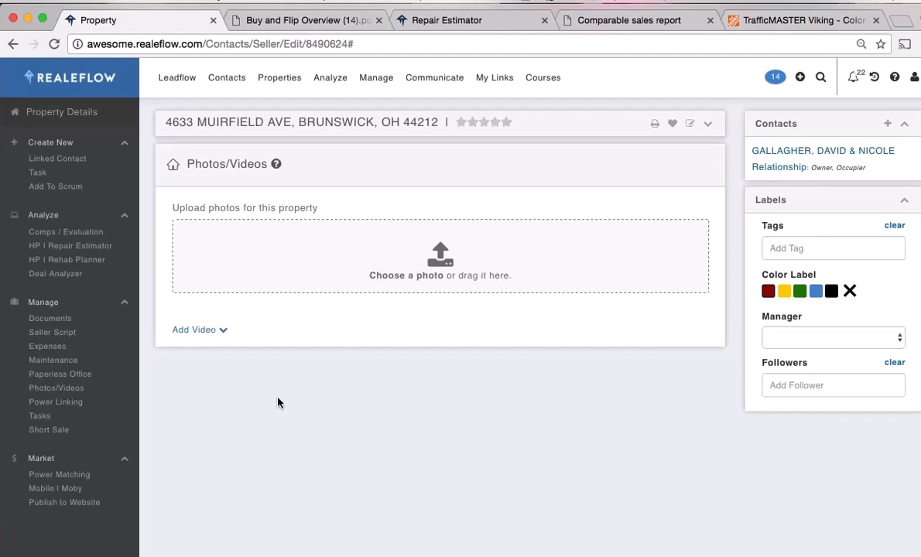
pyautogui.click(440, 261)
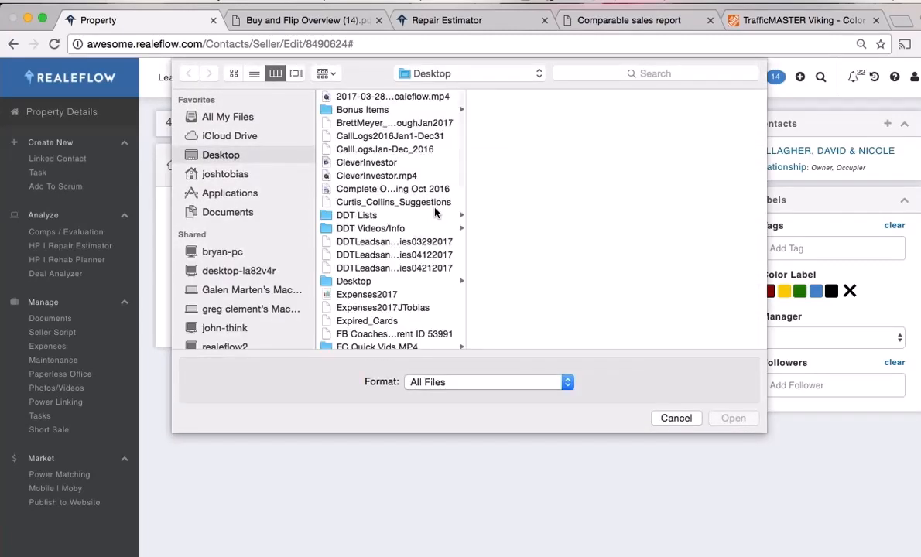
pyautogui.scroll(-2, 422, 234)
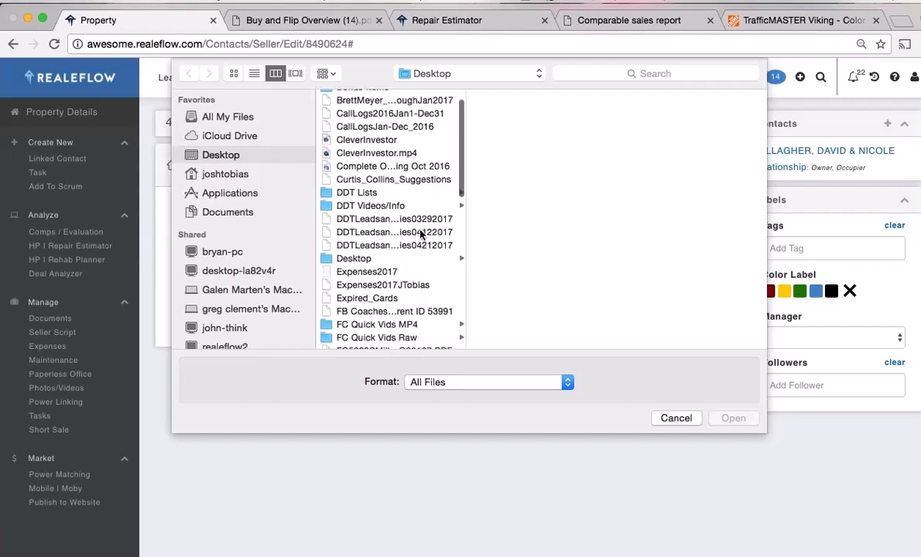
pyautogui.scroll(-15, 422, 234)
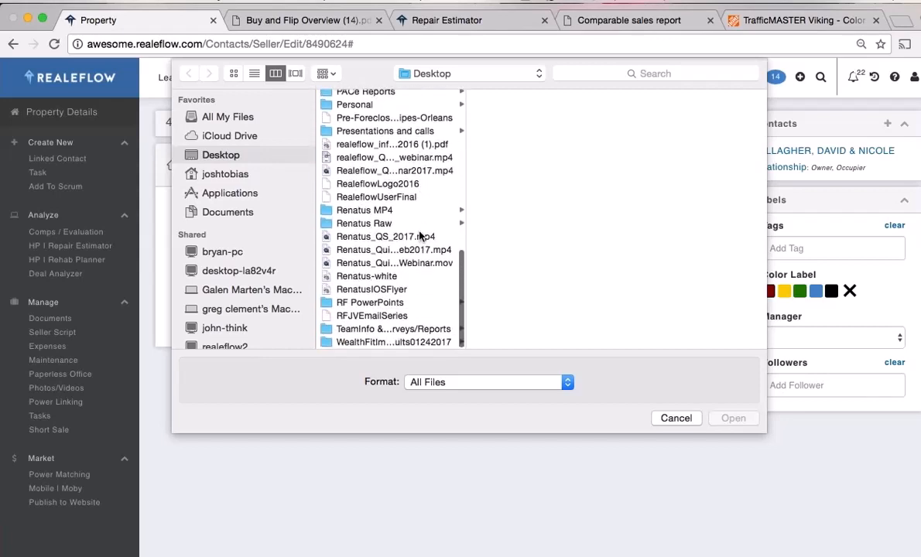
pyautogui.scroll(6, 422, 236)
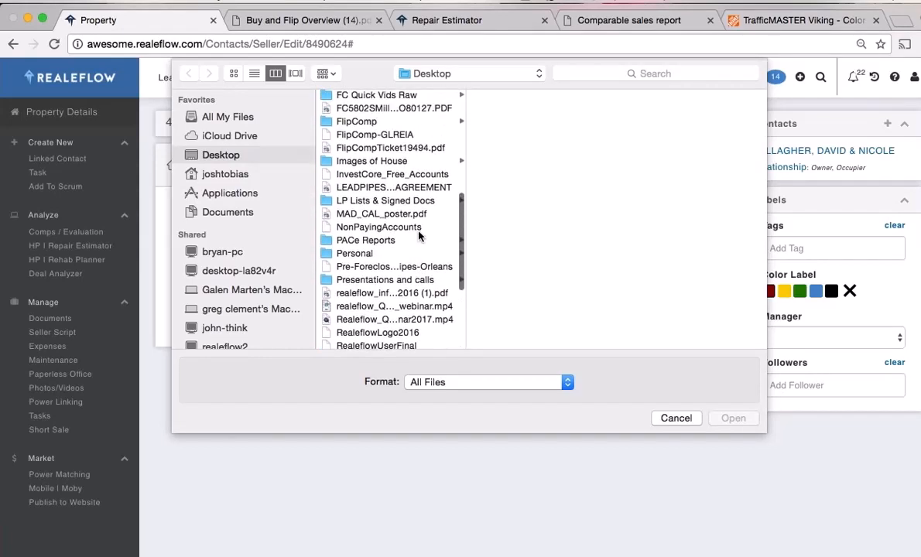
# Upload familyroom, FrontOfHousePrimary, hometheater and kitchen JPGs from the Images of House folder
pyautogui.click(372, 161)
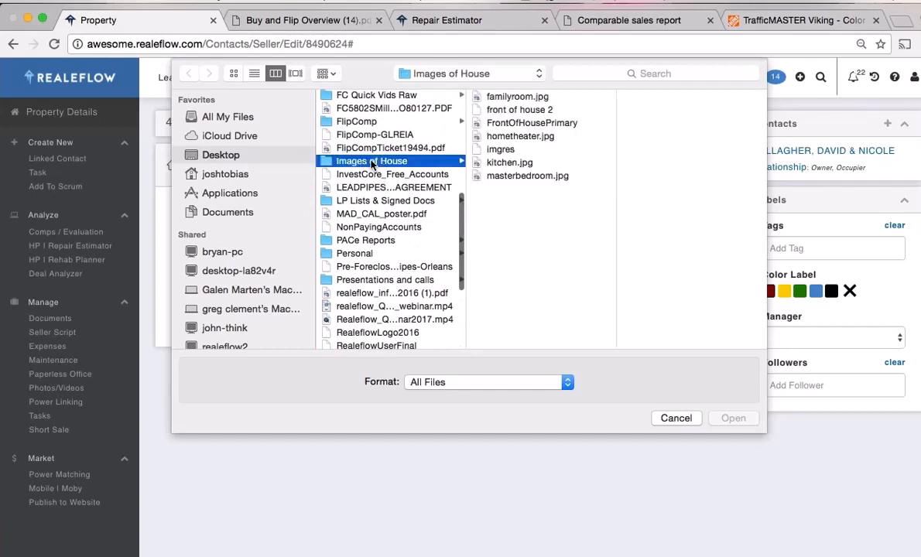
pyautogui.click(517, 96)
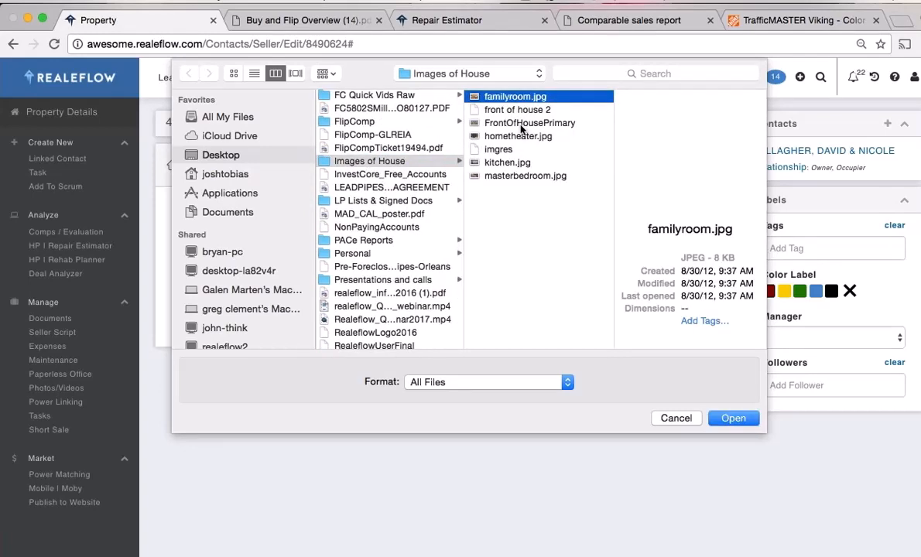
pyautogui.keyDown('super'); pyautogui.click(522, 122); pyautogui.keyUp('super')
pyautogui.keyDown('super'); pyautogui.click(519, 137); pyautogui.keyUp('super')
pyautogui.keyDown('super'); pyautogui.click(508, 162); pyautogui.keyUp('super')
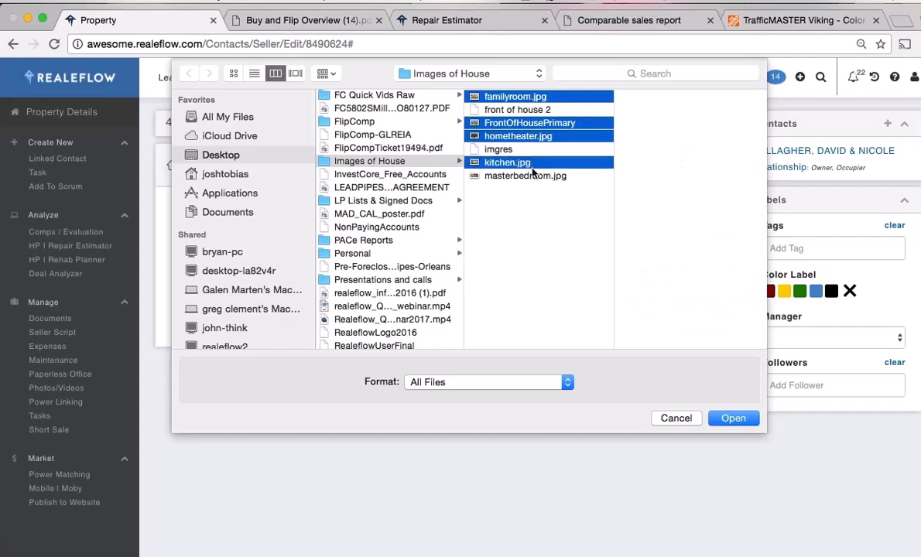
pyautogui.click(734, 419)
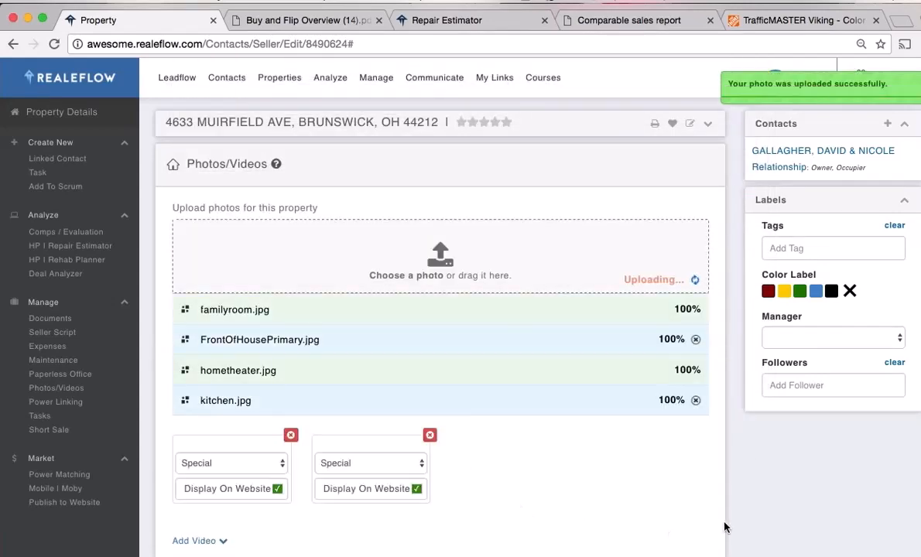
pyautogui.scroll(-3, 730, 527)
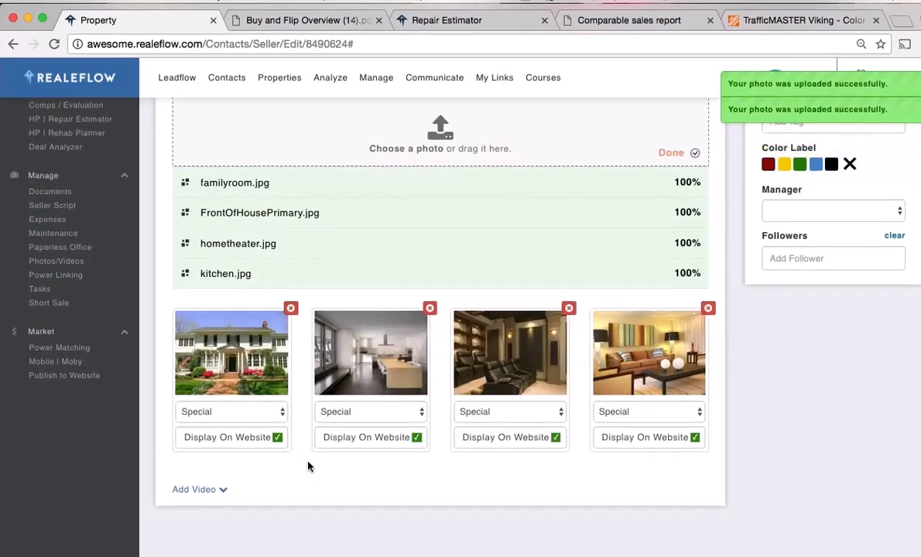
pyautogui.scroll(-1, 308, 465)
# Set the front-of-house photo to Primary and mark the family room photo Display On Website
pyautogui.click(267, 393)
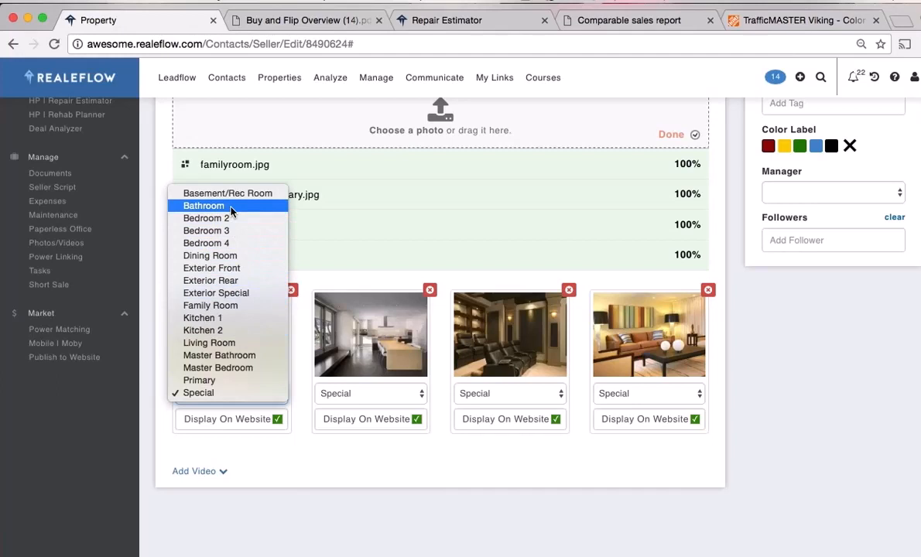
pyautogui.click(218, 379)
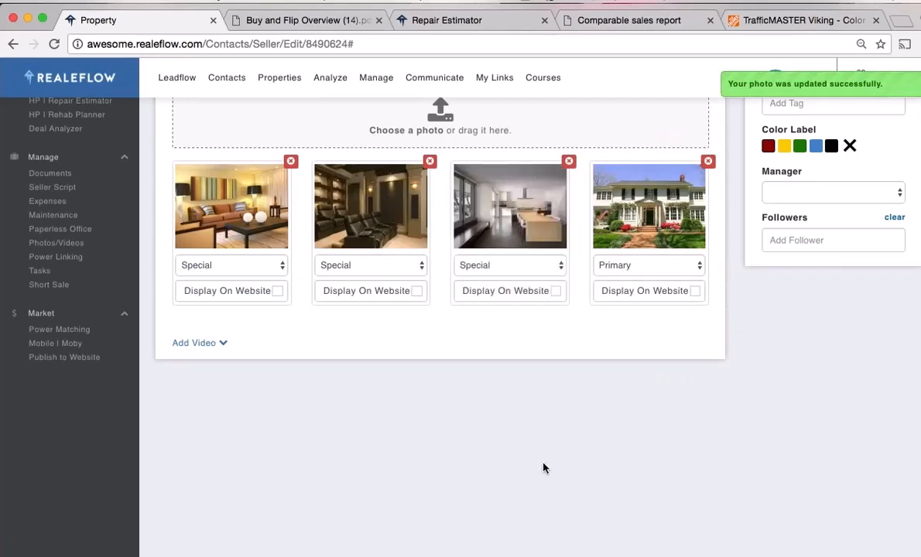
pyautogui.click(277, 291)
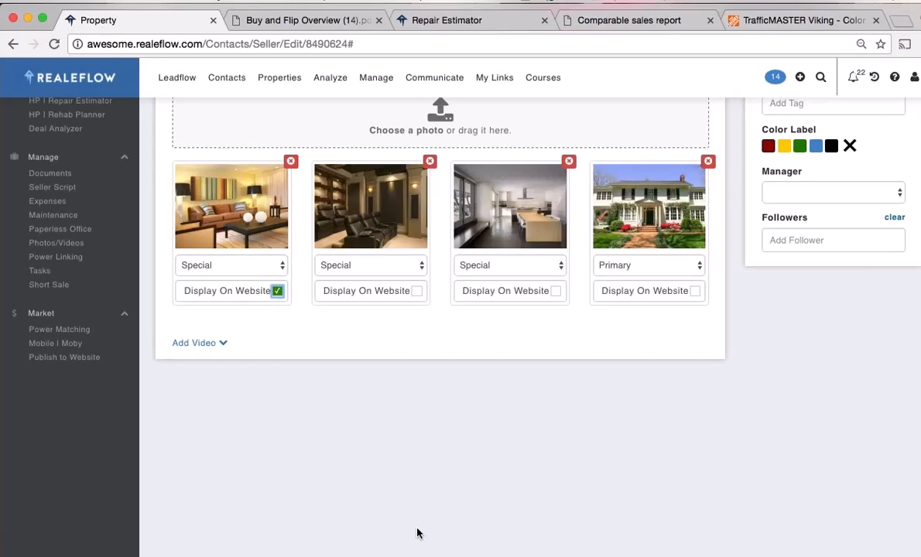
pyautogui.scroll(2, 407, 526)
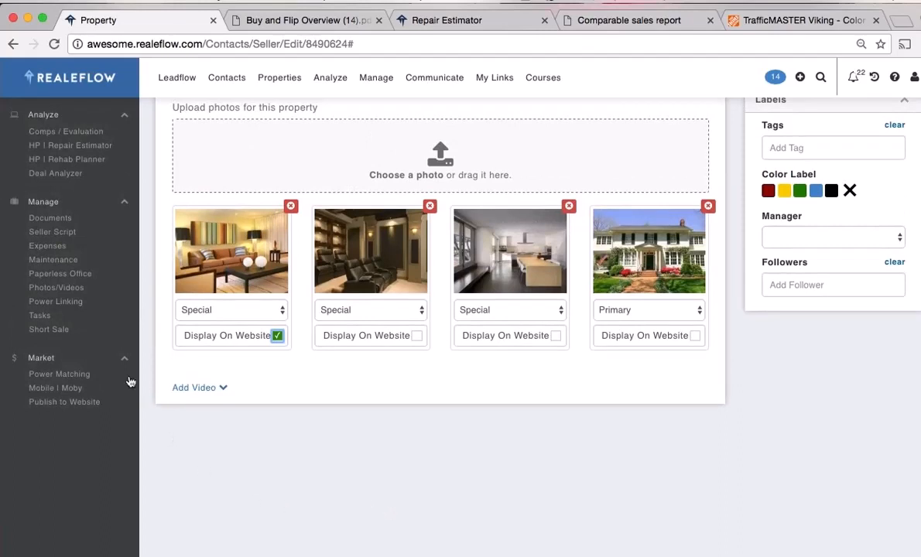
pyautogui.click(40, 316)
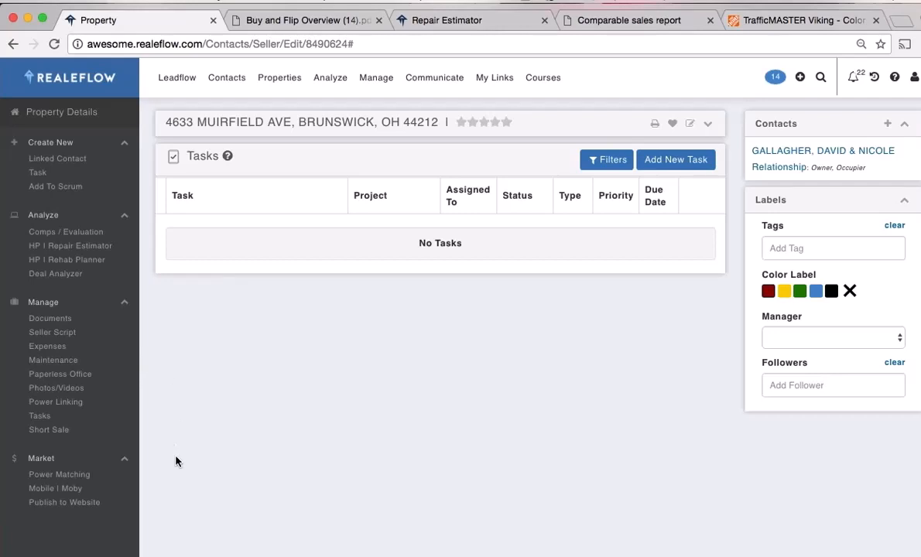
pyautogui.scroll(-1, 176, 461)
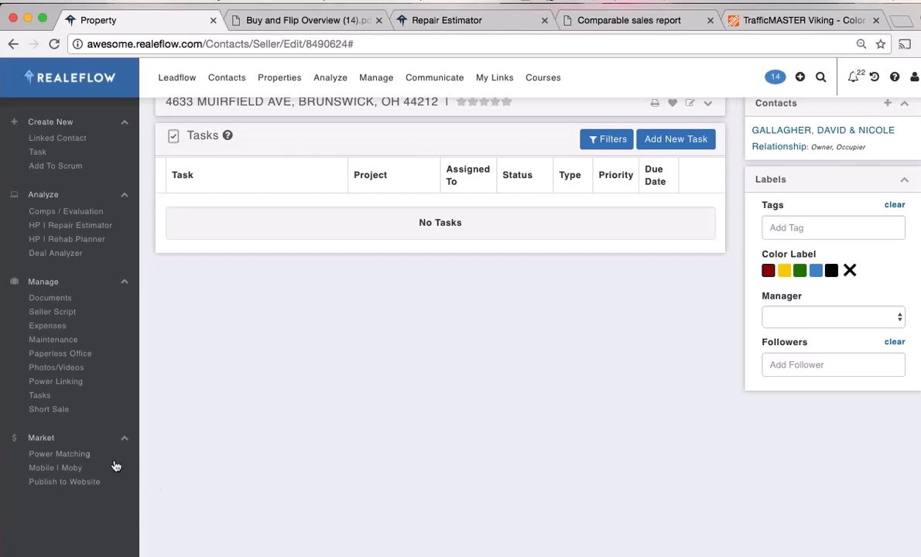
# Bring up Power Matching for the property and switch between the community and own buyers lists
pyautogui.click(74, 457)
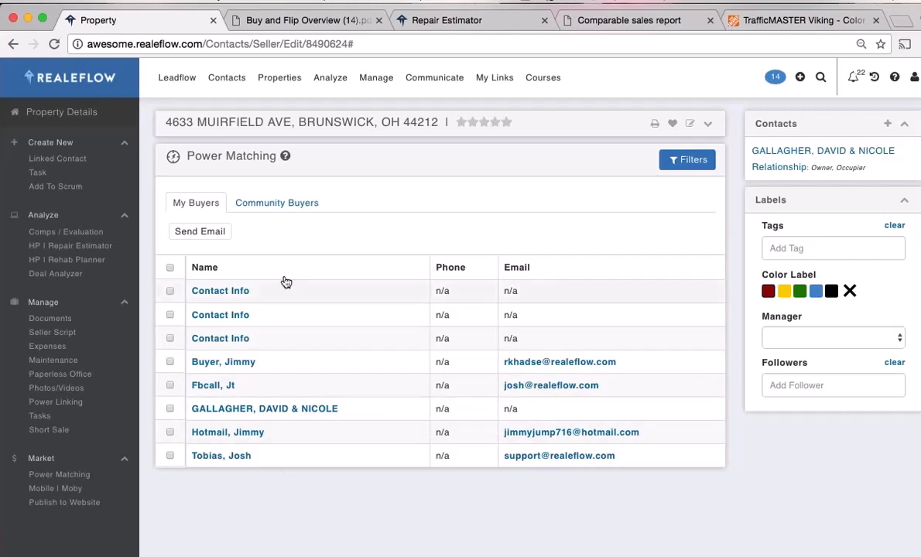
pyautogui.click(278, 204)
pyautogui.click(204, 205)
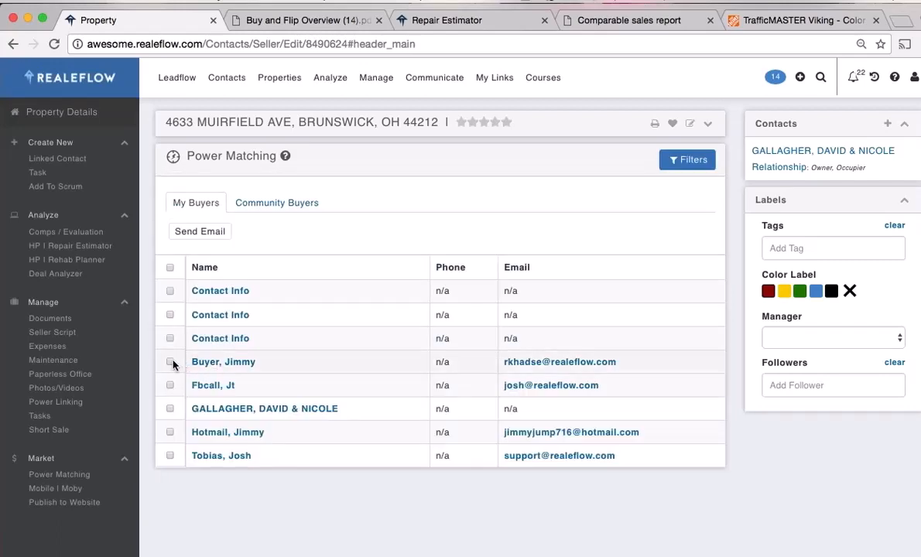
# Draft an e-mail to two buyers, select its Sellpoint listing link, then cancel without sending
pyautogui.click(170, 361)
pyautogui.click(171, 385)
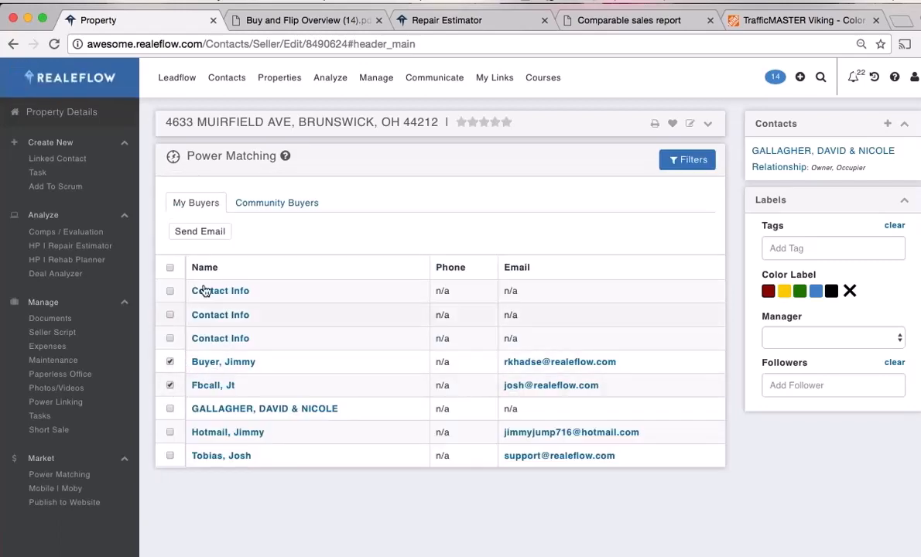
pyautogui.click(198, 233)
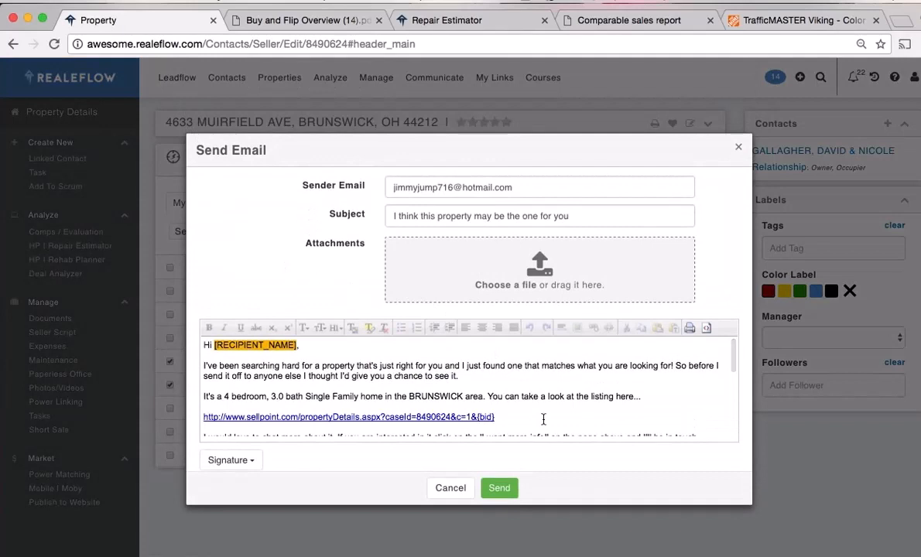
pyautogui.scroll(-3, 543, 419)
pyautogui.scroll(2, 544, 419)
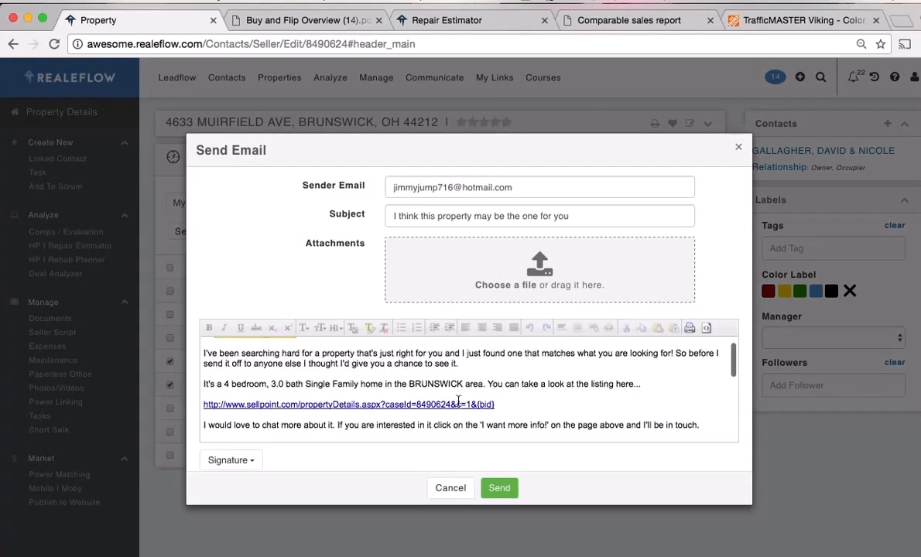
pyautogui.scroll(1, 532, 376)
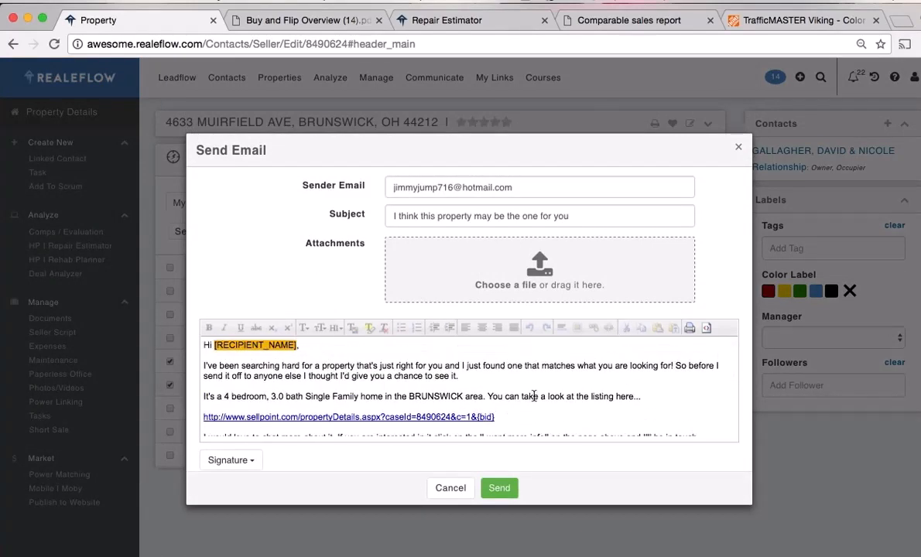
pyautogui.scroll(-1, 534, 396)
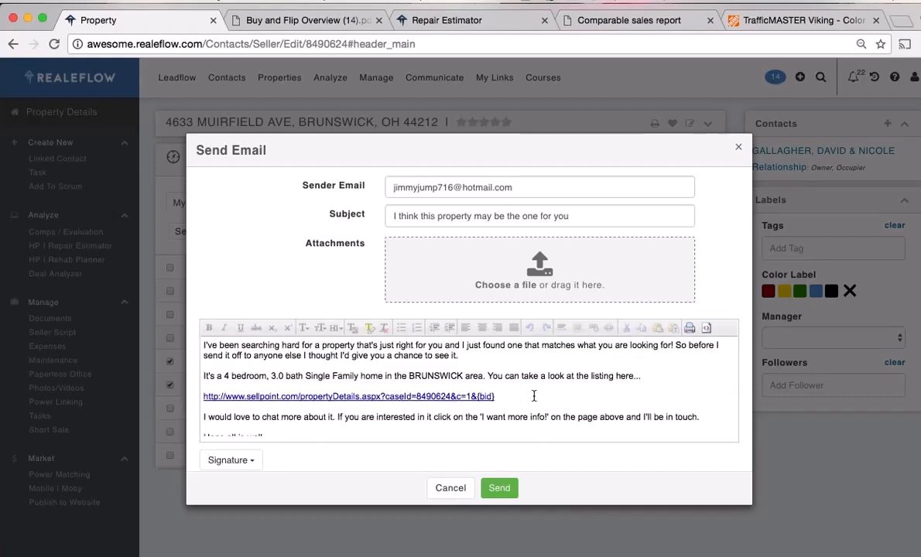
pyautogui.moveTo(497, 396); pyautogui.dragTo(202, 396)
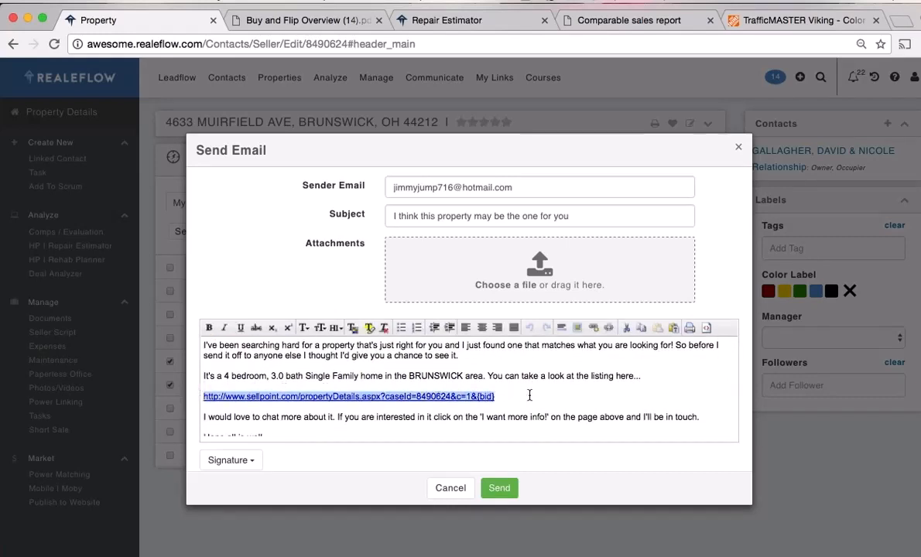
pyautogui.click(462, 490)
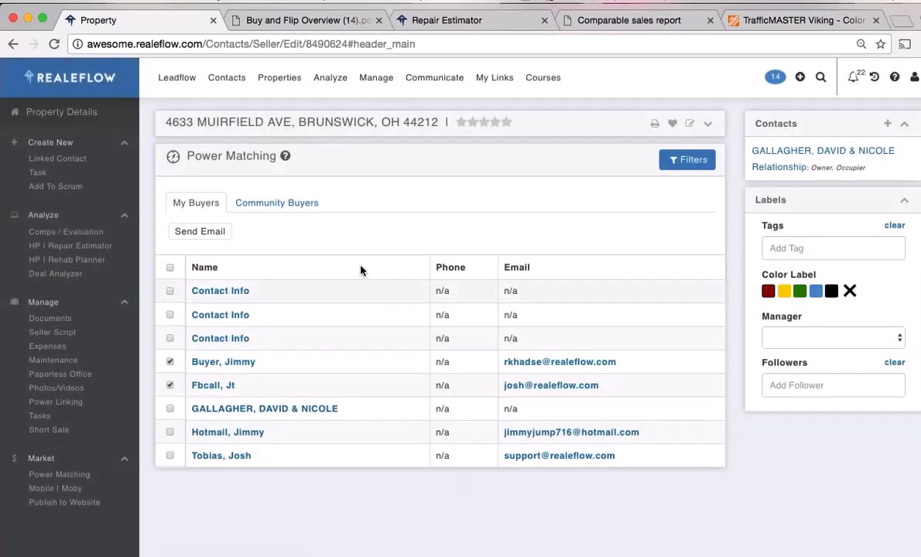
pyautogui.click(298, 202)
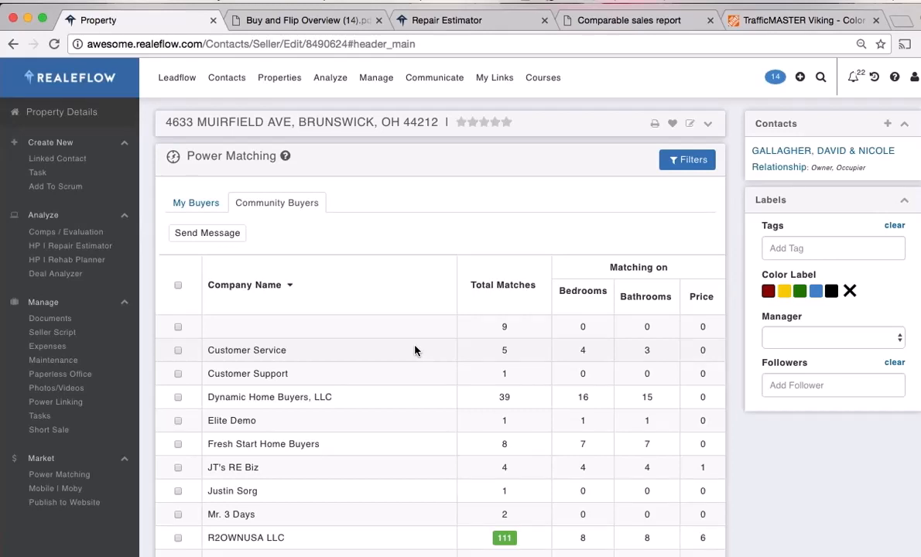
# Mark R2OWNUSA LLC and realeflow demo acc, then discard the message drafted to them
pyautogui.scroll(-5, 415, 350)
pyautogui.scroll(5, 415, 350)
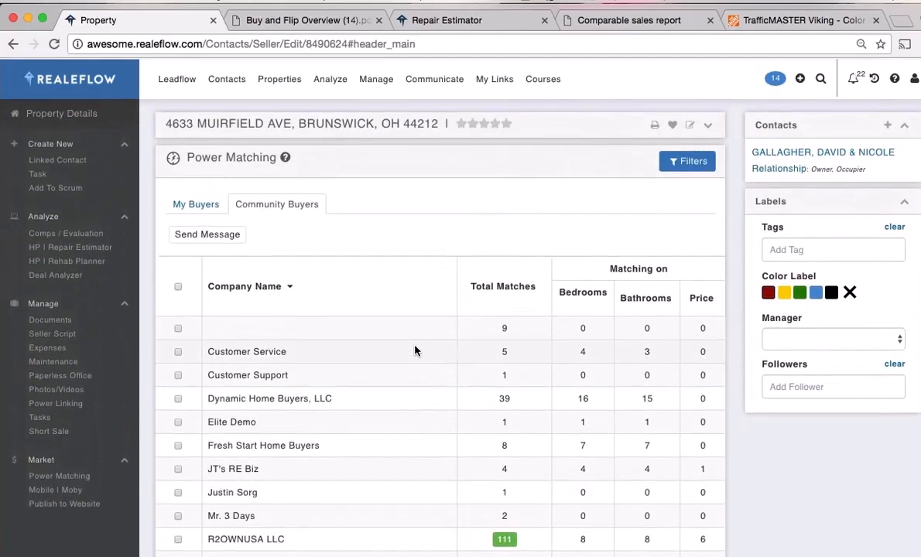
pyautogui.scroll(-3, 415, 350)
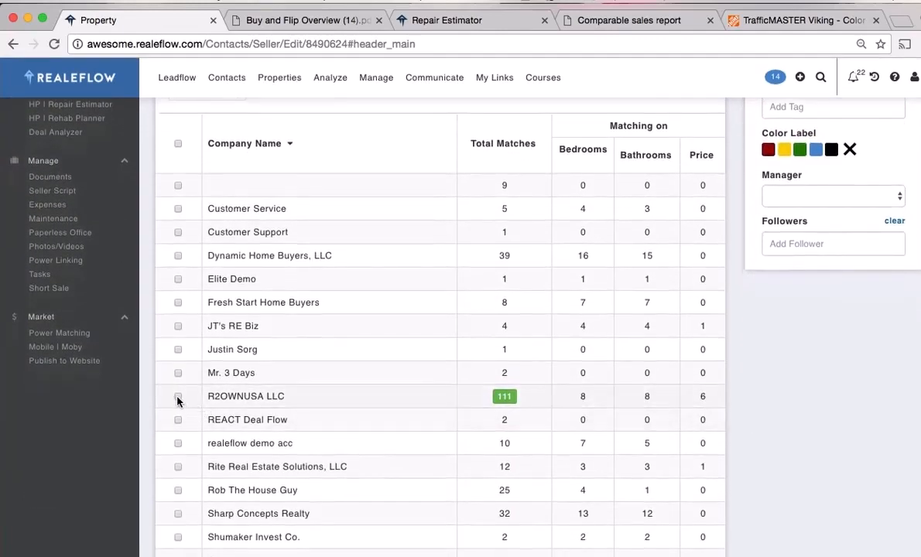
pyautogui.click(178, 396)
pyautogui.click(178, 443)
pyautogui.scroll(3, 186, 449)
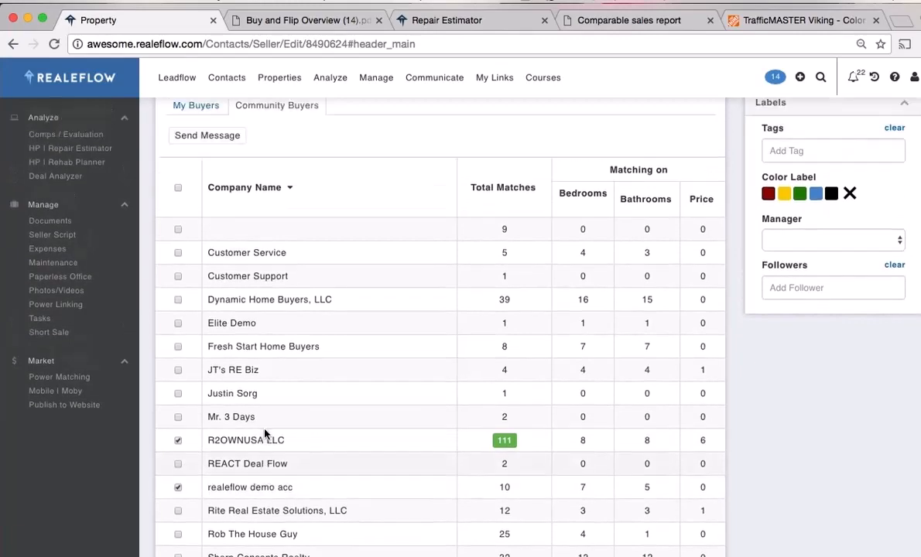
pyautogui.click(207, 235)
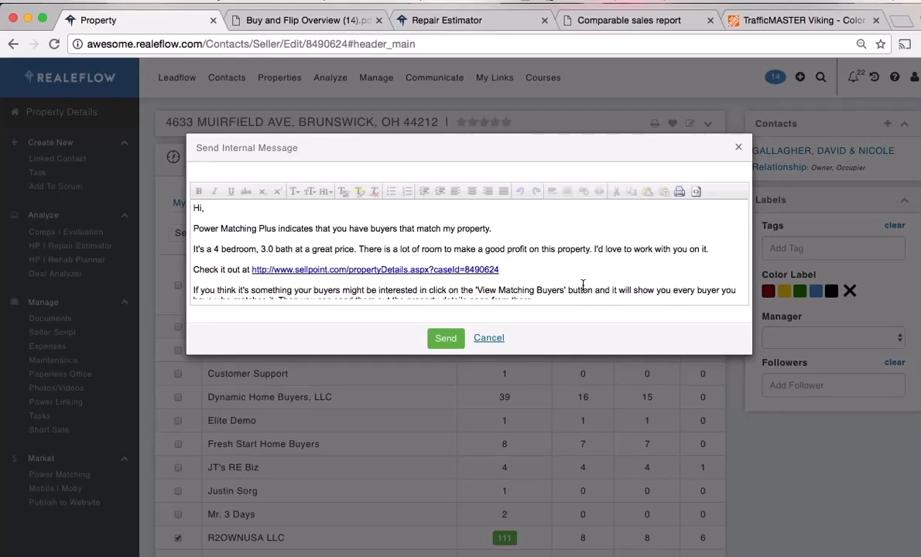
pyautogui.click(494, 341)
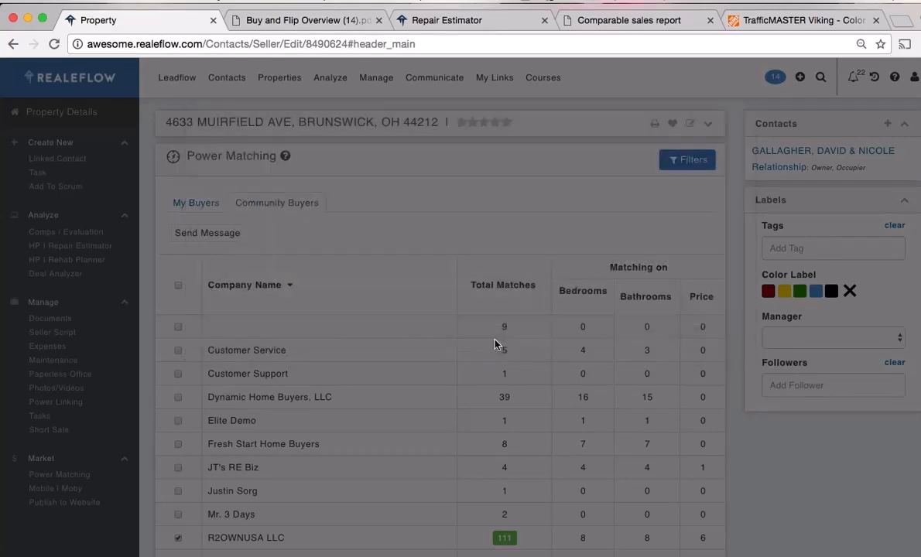
# Bring up the property's Publish to Website settings
pyautogui.scroll(-2, 774, 492)
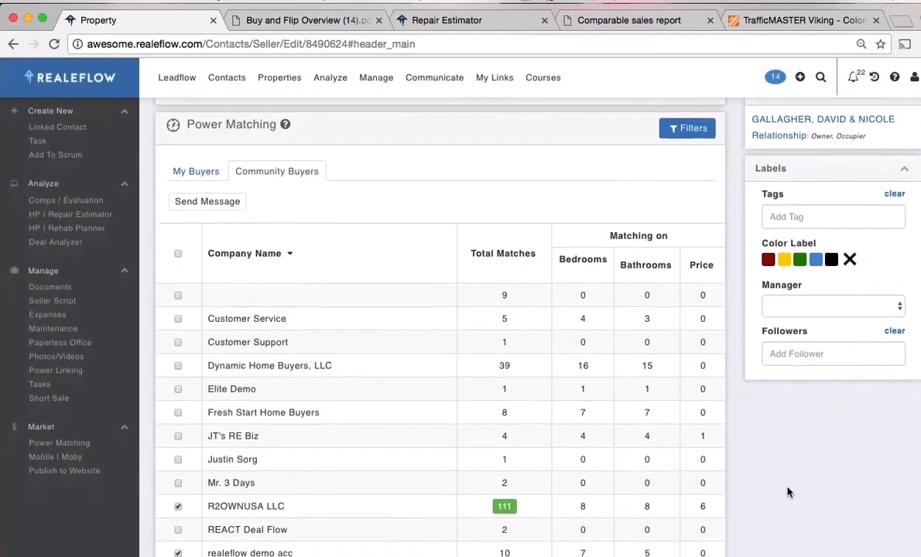
pyautogui.scroll(-3, 788, 493)
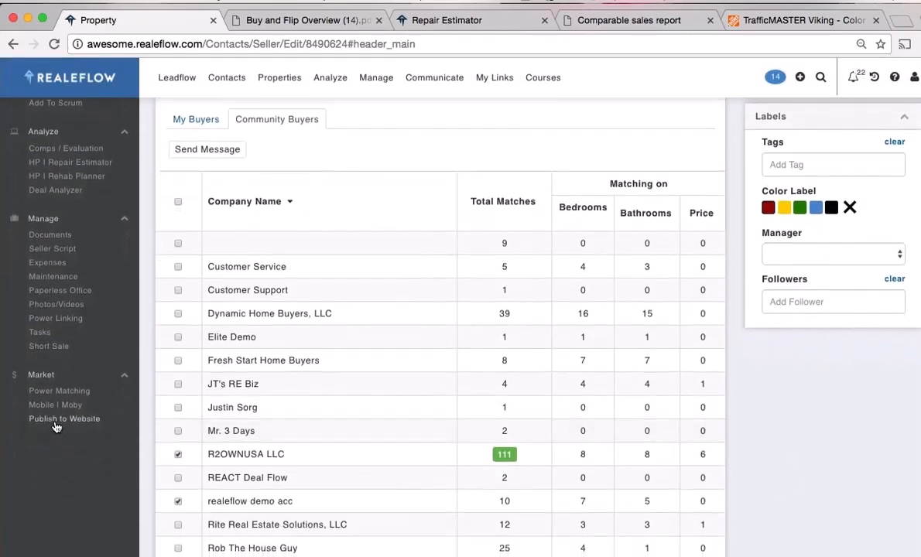
pyautogui.click(57, 419)
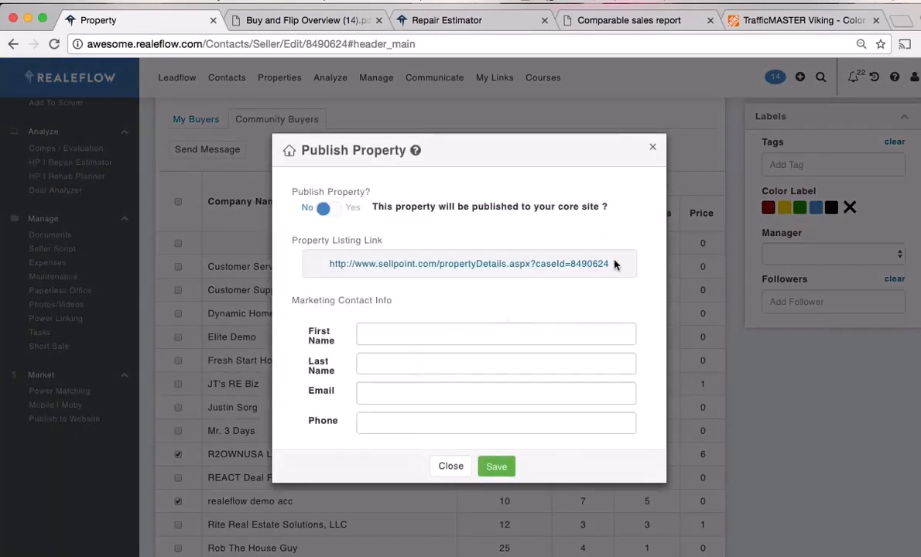
# Copy the listing link and save the marketing contact's first name, last name, e-mail and phone
pyautogui.moveTo(614, 264); pyautogui.dragTo(349, 270)
pyautogui.press('super+c')
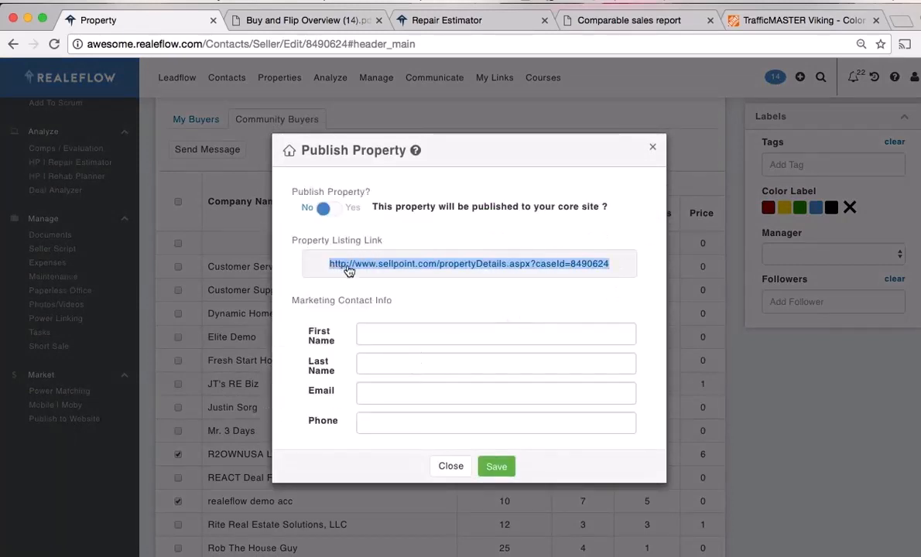
pyautogui.click(385, 333)
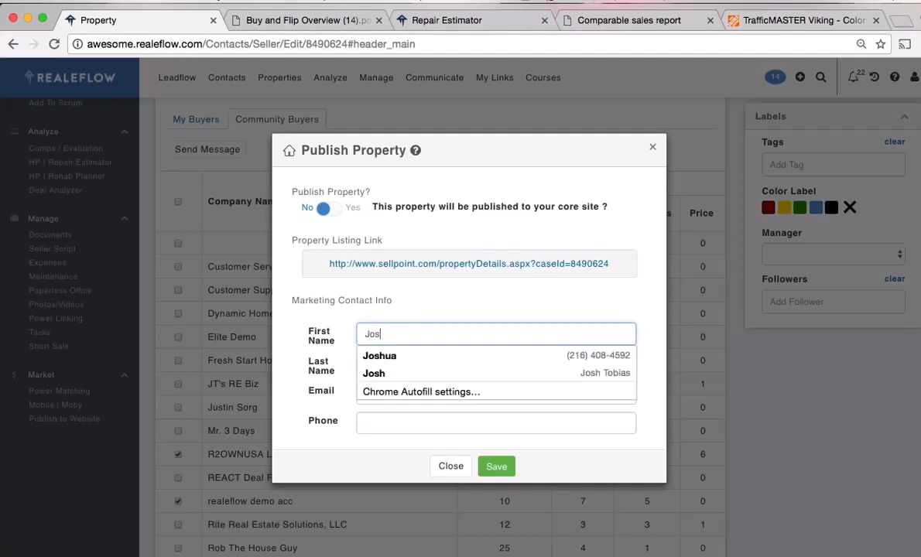
pyautogui.press('Tab')
pyautogui.press('Tab')
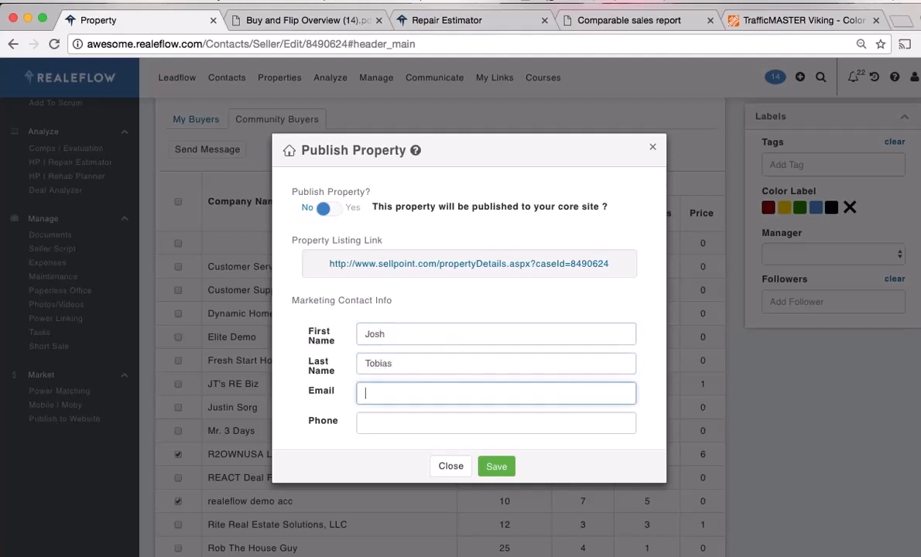
pyautogui.write('josh')
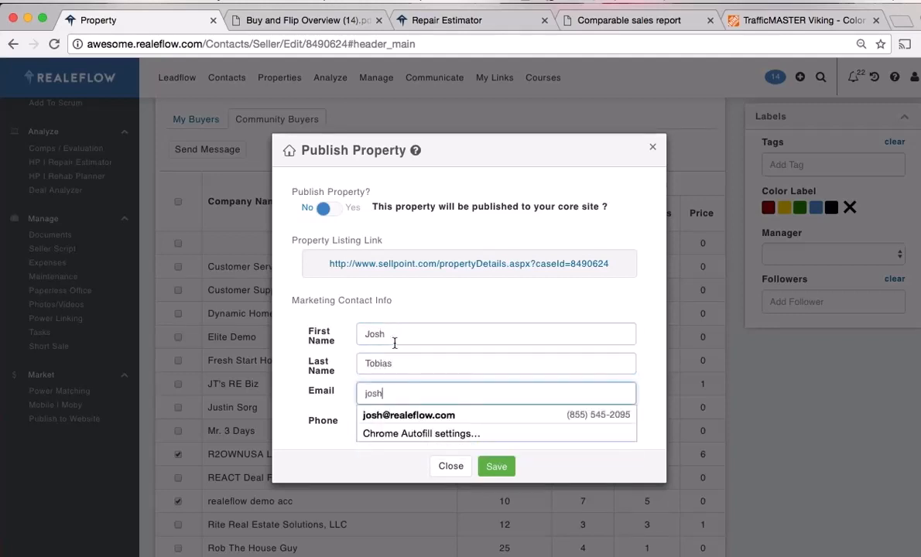
pyautogui.click(408, 417)
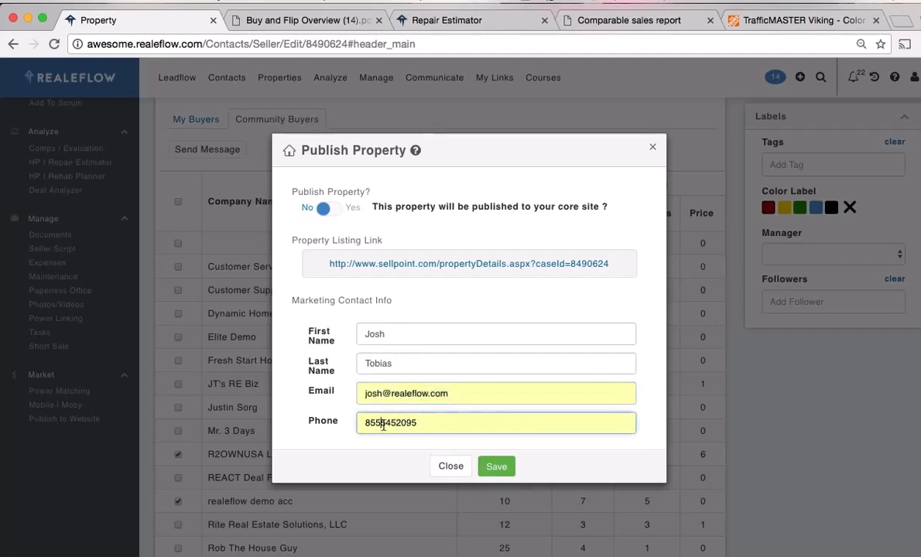
pyautogui.click(389, 424)
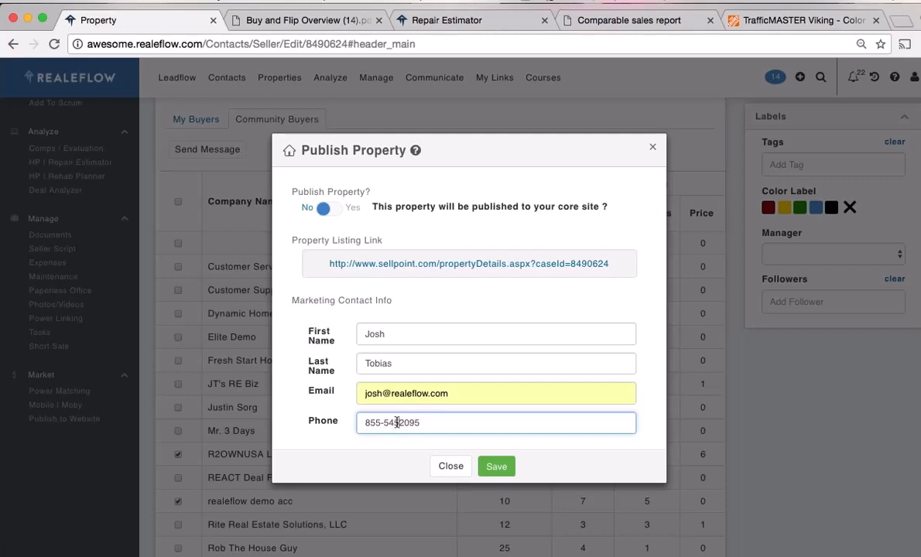
pyautogui.click(497, 467)
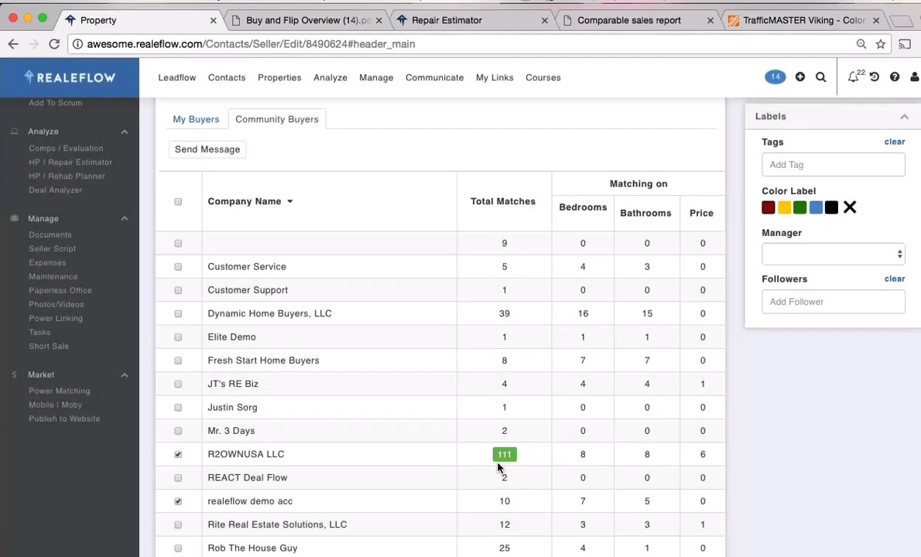
pyautogui.click(903, 21)
# Load the copied Sellpoint listing URL and check the contact details shown on the page
pyautogui.press('super+v')
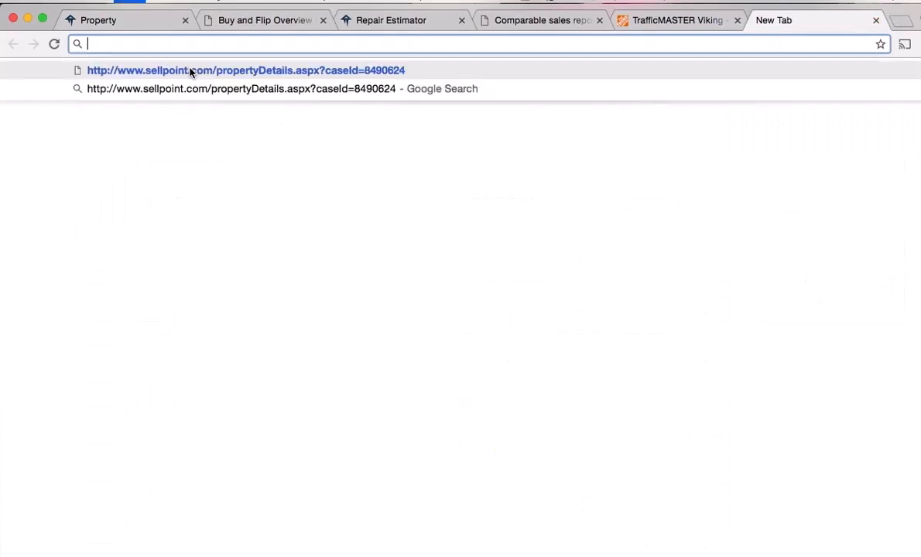
pyautogui.press('Return')
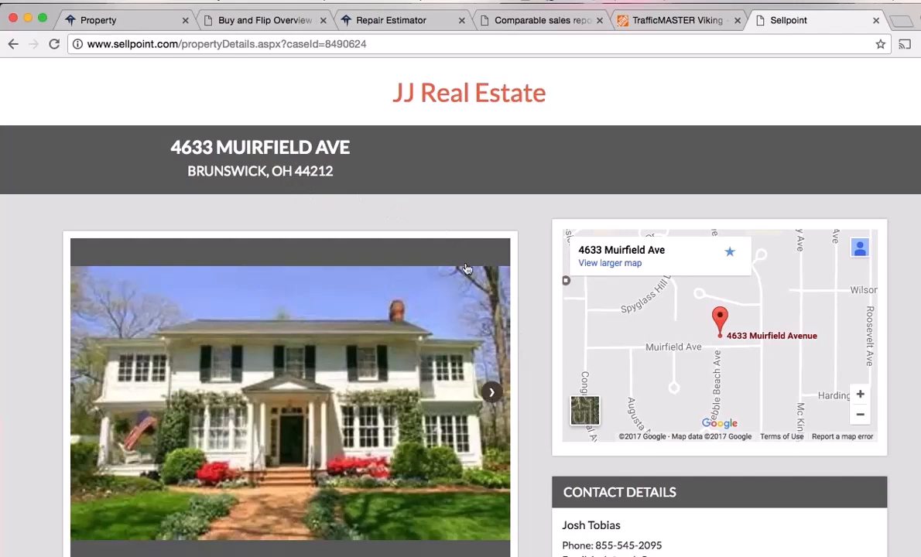
pyautogui.scroll(-3, 548, 335)
pyautogui.moveTo(701, 432); pyautogui.dragTo(564, 387)
pyautogui.scroll(3, 545, 357)
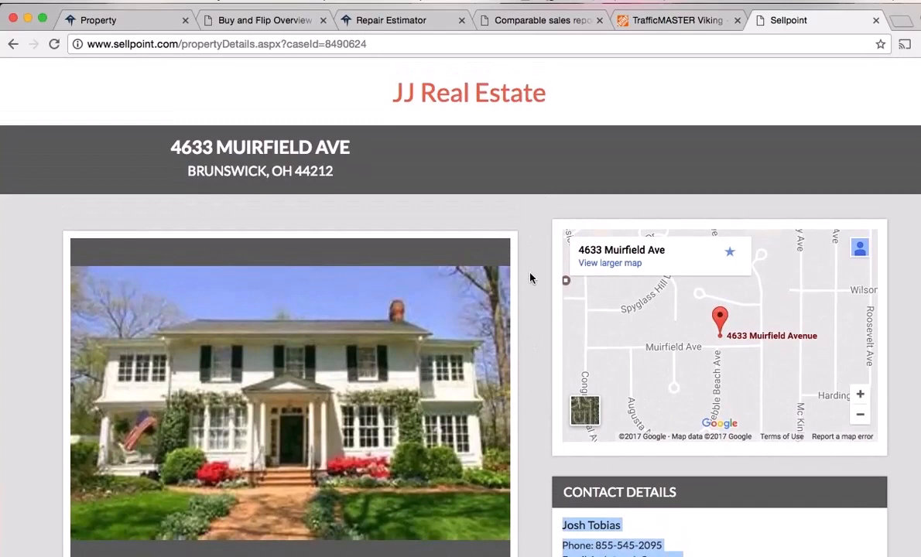
pyautogui.scroll(-2, 534, 336)
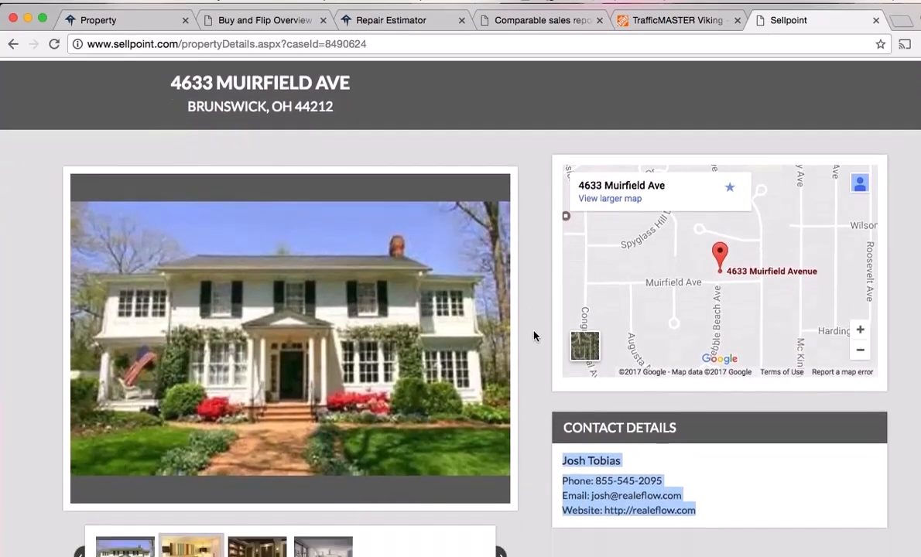
pyautogui.scroll(-4, 535, 336)
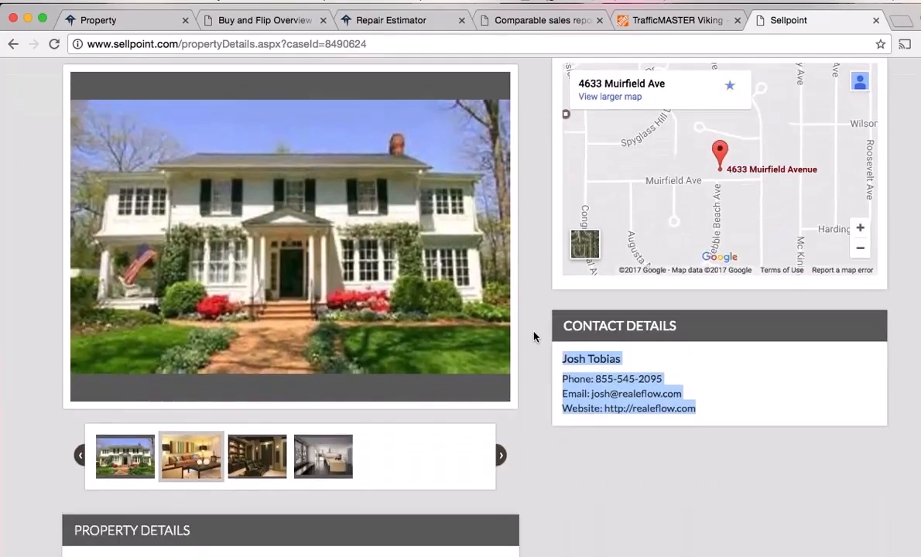
pyautogui.scroll(-2, 534, 337)
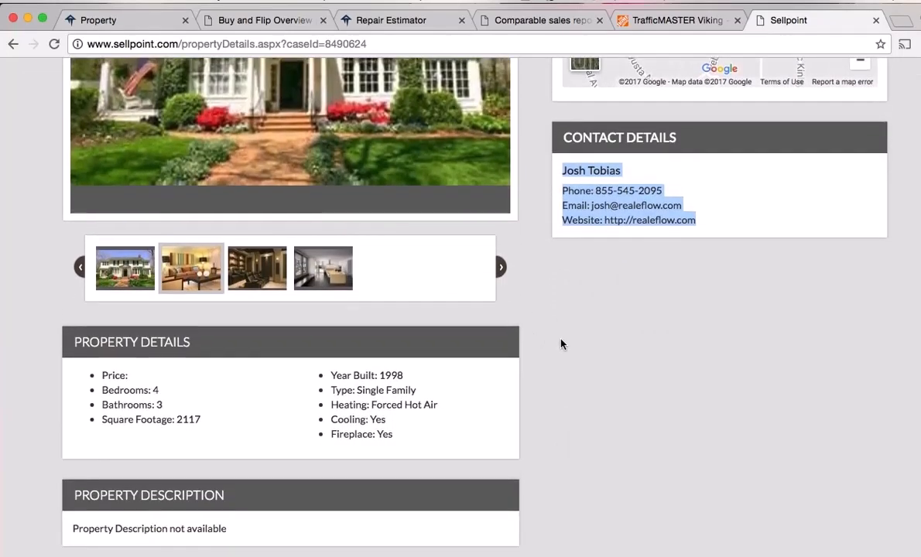
pyautogui.scroll(4, 534, 341)
pyautogui.scroll(3, 535, 349)
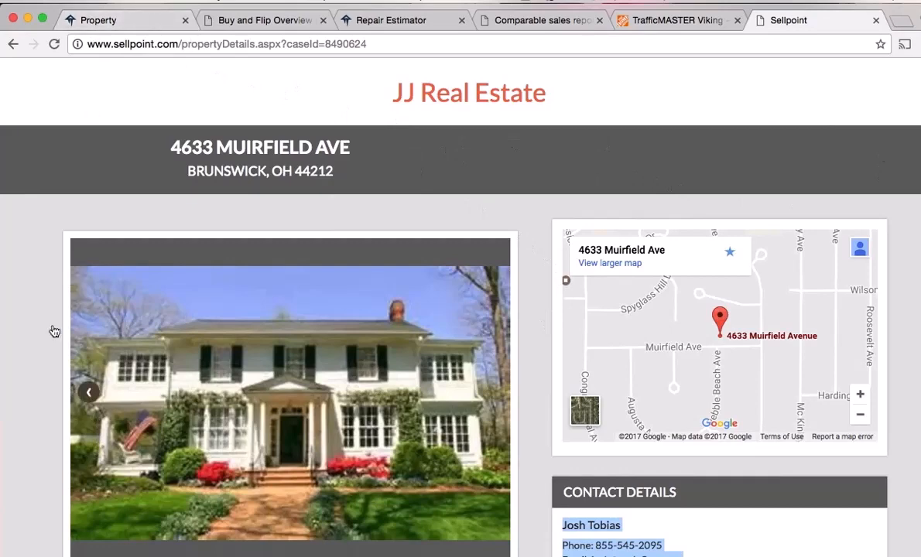
pyautogui.scroll(-5, 38, 346)
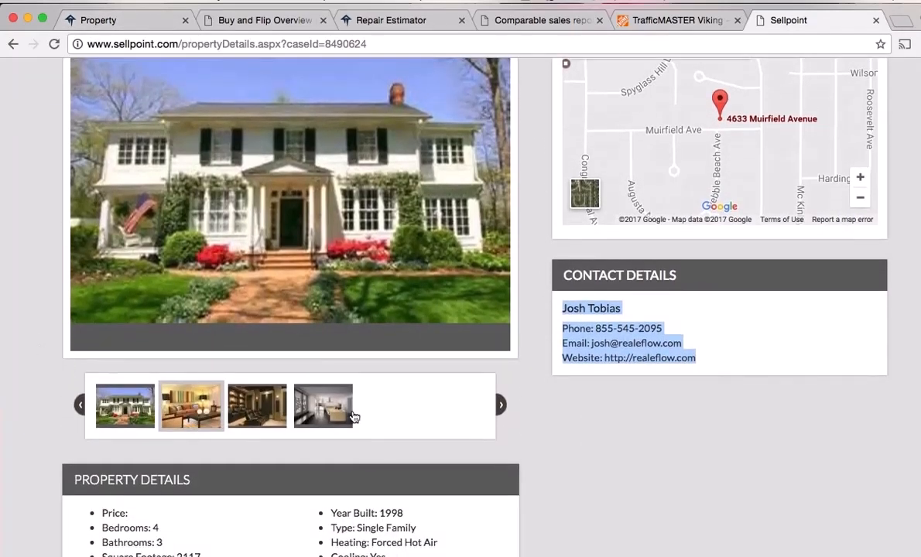
pyautogui.scroll(5, 44, 263)
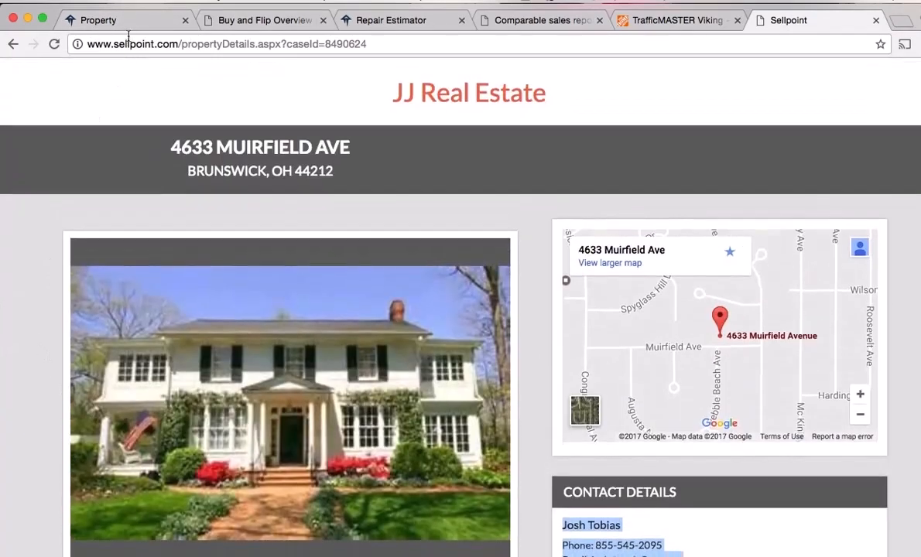
pyautogui.click(120, 23)
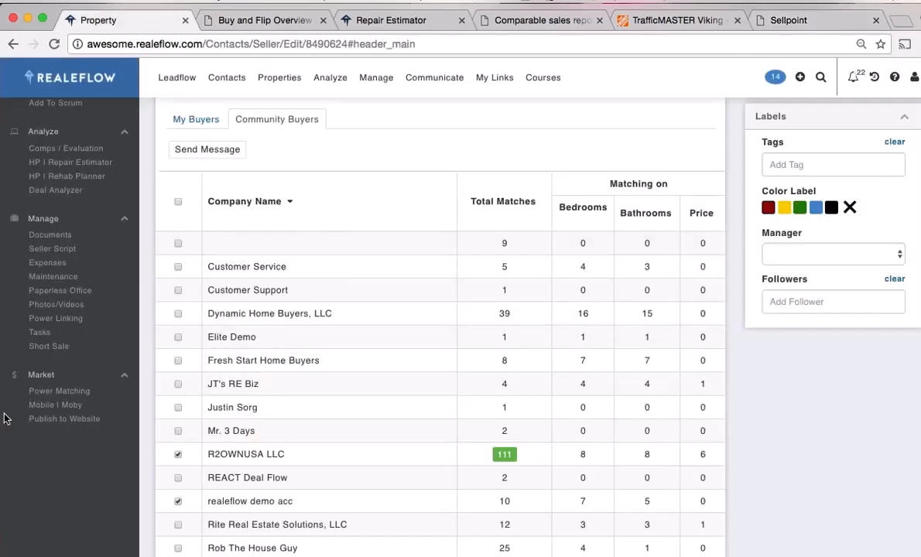
pyautogui.click(67, 407)
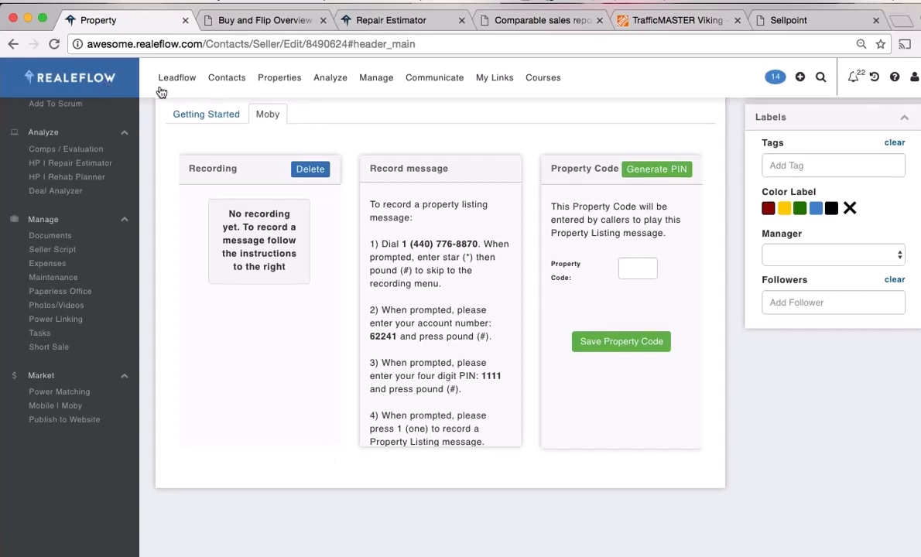
pyautogui.click(266, 77)
pyautogui.click(288, 113)
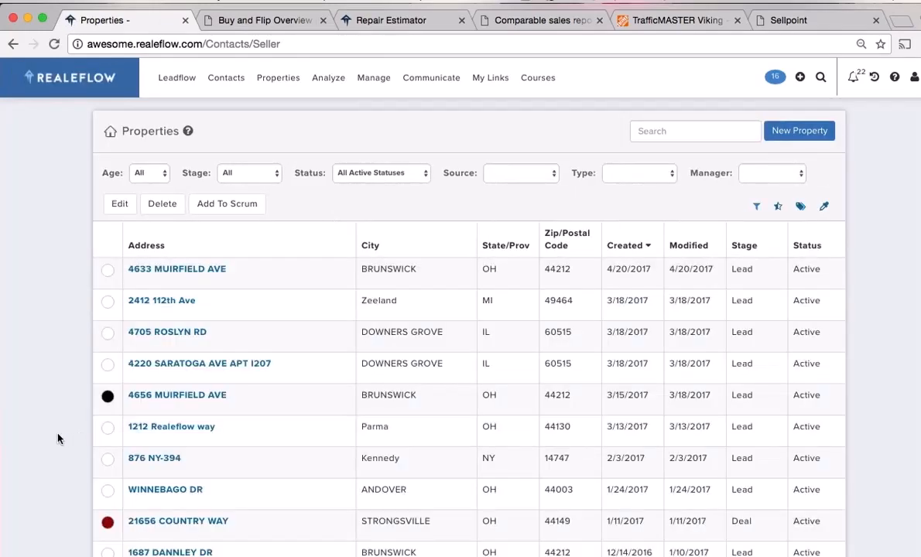
pyautogui.scroll(-2, 57, 439)
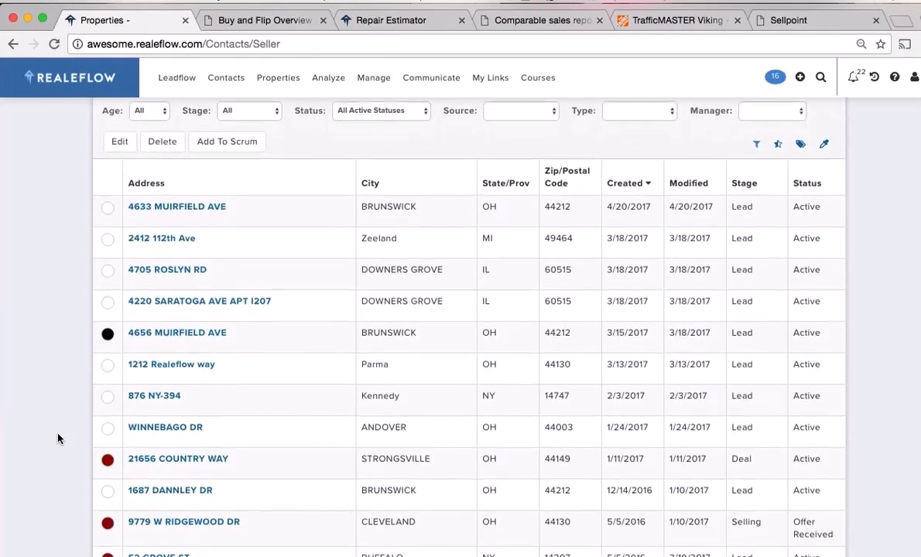
pyautogui.scroll(-1, 58, 439)
pyautogui.click(178, 319)
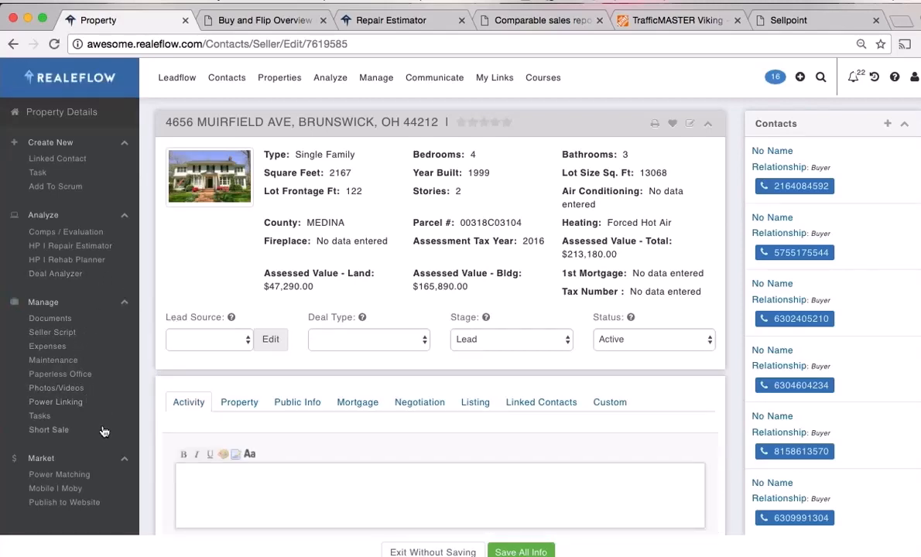
pyautogui.scroll(-1, 92, 457)
pyautogui.click(56, 445)
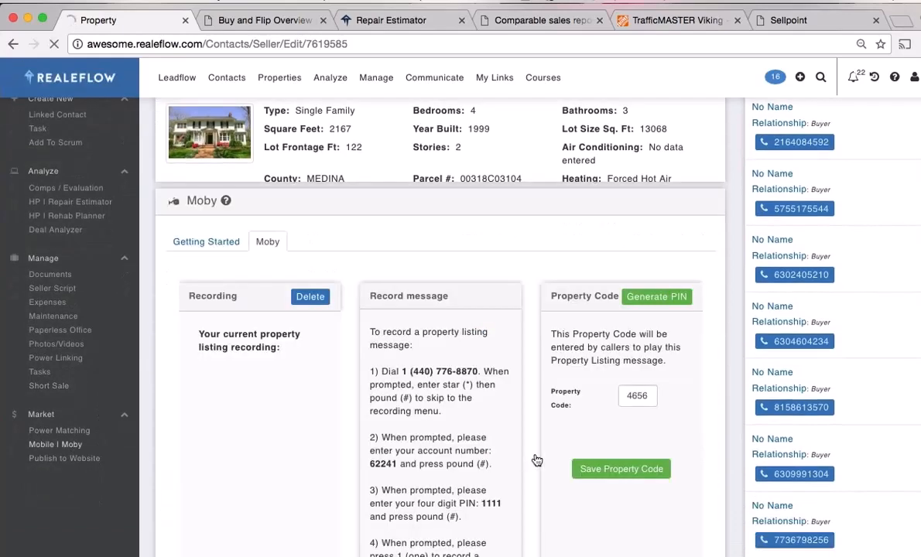
pyautogui.scroll(-5, 480, 455)
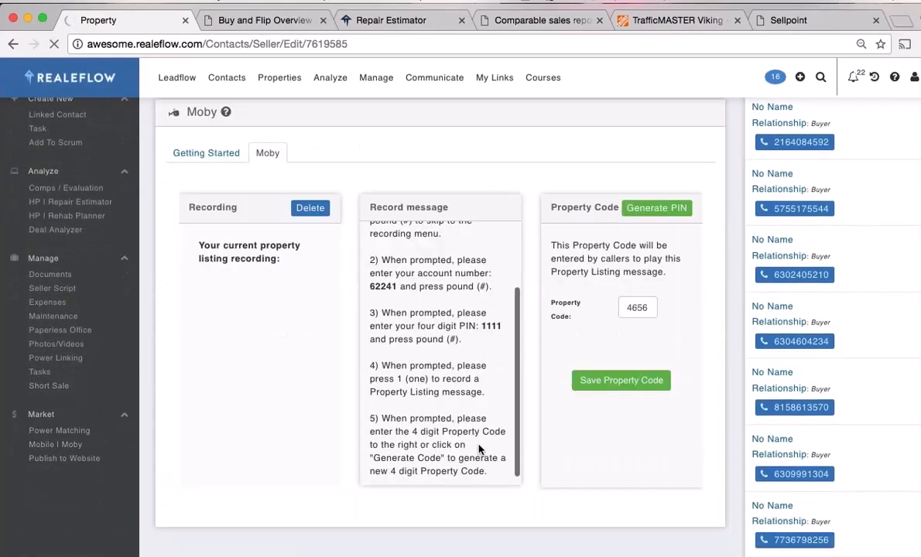
pyautogui.scroll(1, 483, 450)
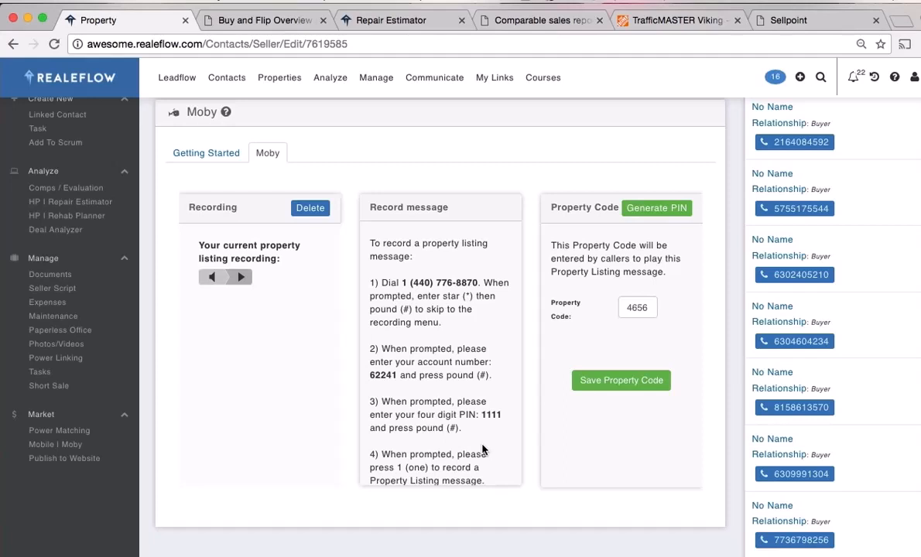
pyautogui.scroll(-2, 476, 414)
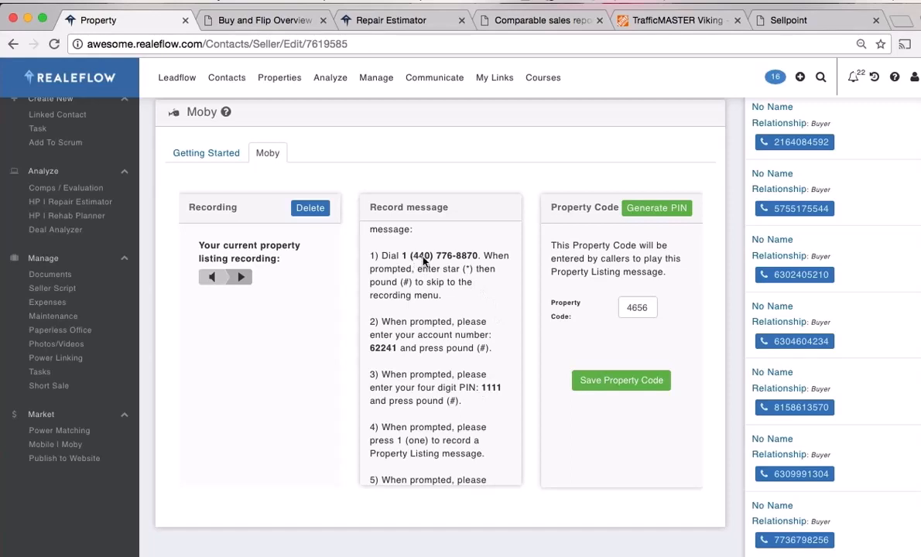
pyautogui.doubleClick(637, 308)
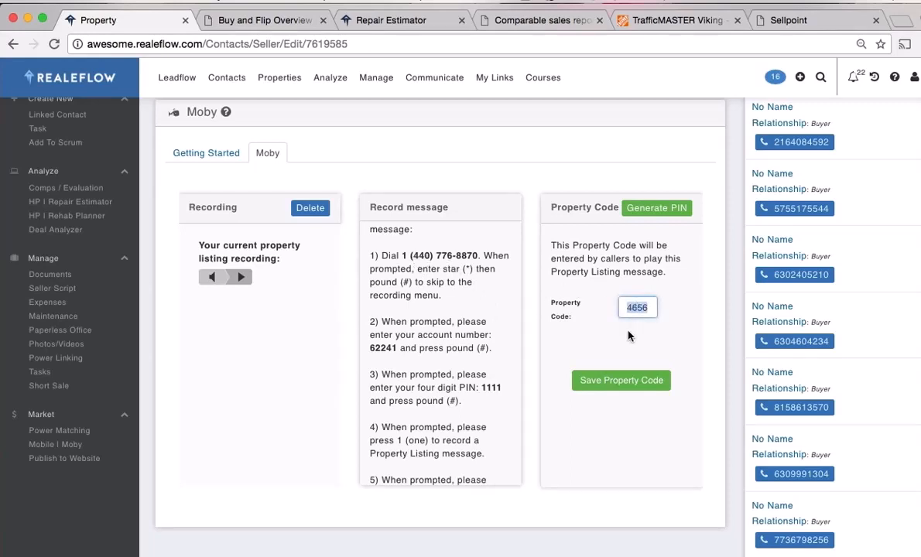
pyautogui.click(628, 333)
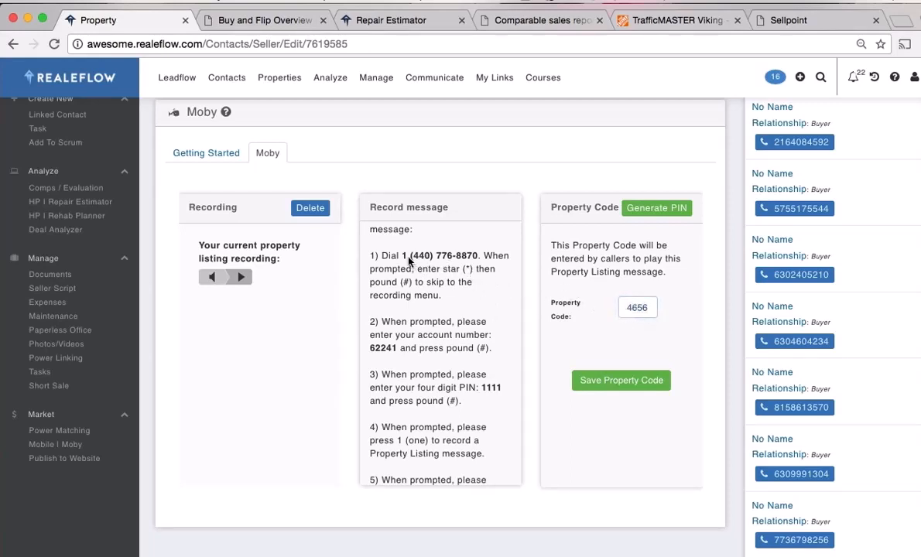
pyautogui.moveTo(453, 262); pyautogui.dragTo(480, 257)
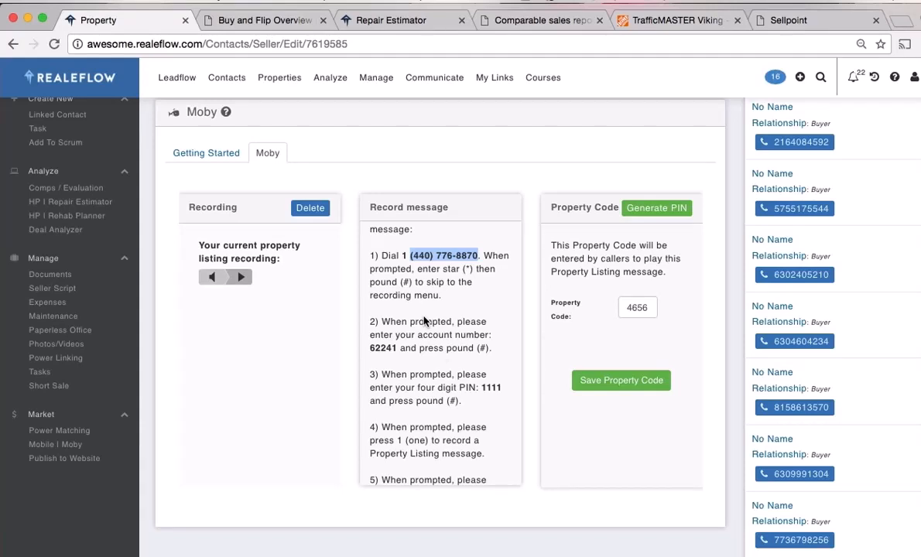
pyautogui.doubleClick(639, 307)
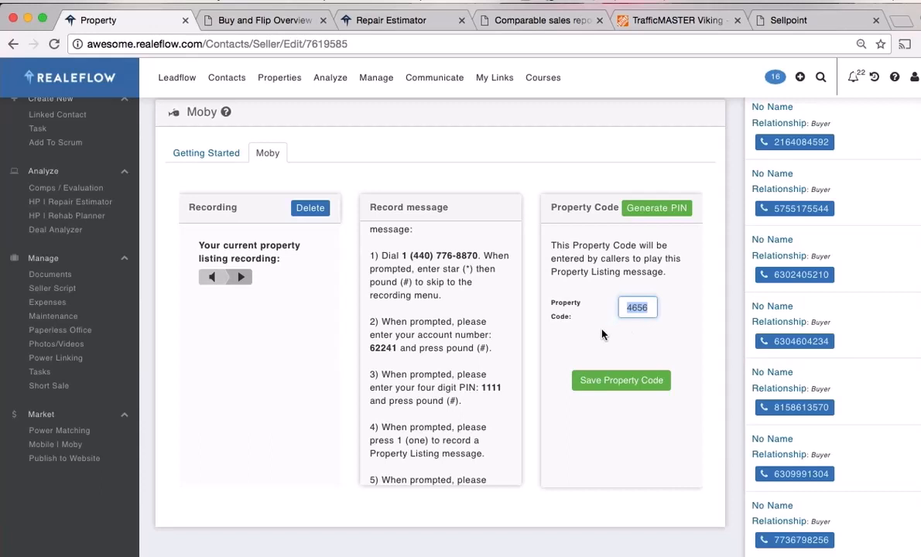
pyautogui.scroll(2, 588, 335)
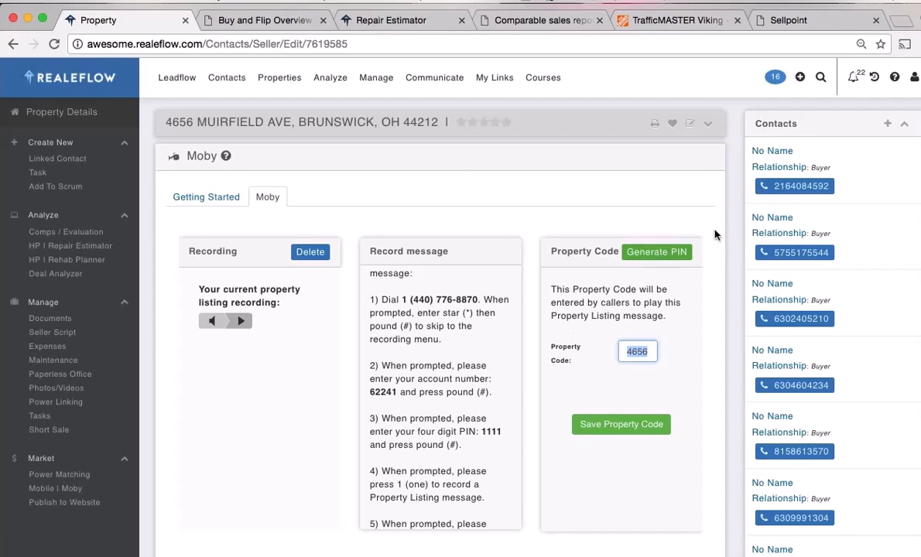
pyautogui.scroll(-1, 832, 246)
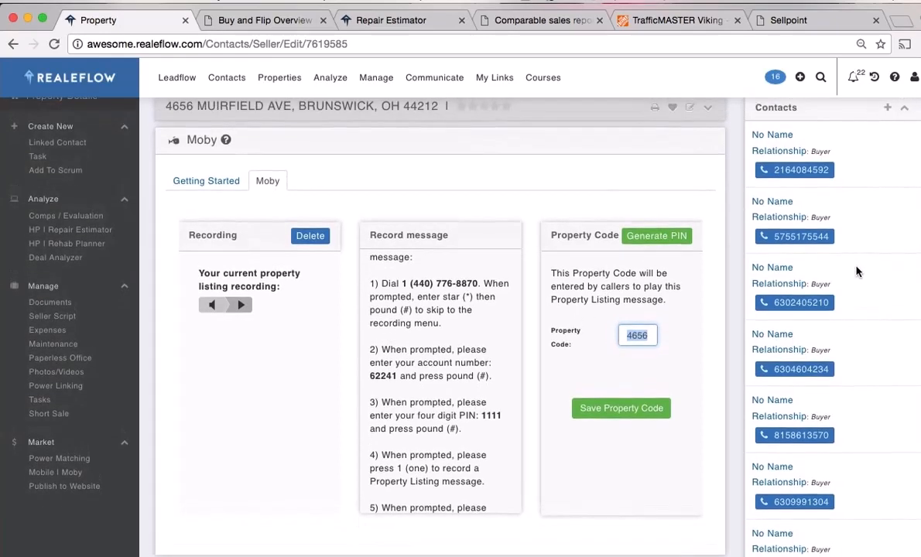
pyautogui.scroll(-5, 832, 241)
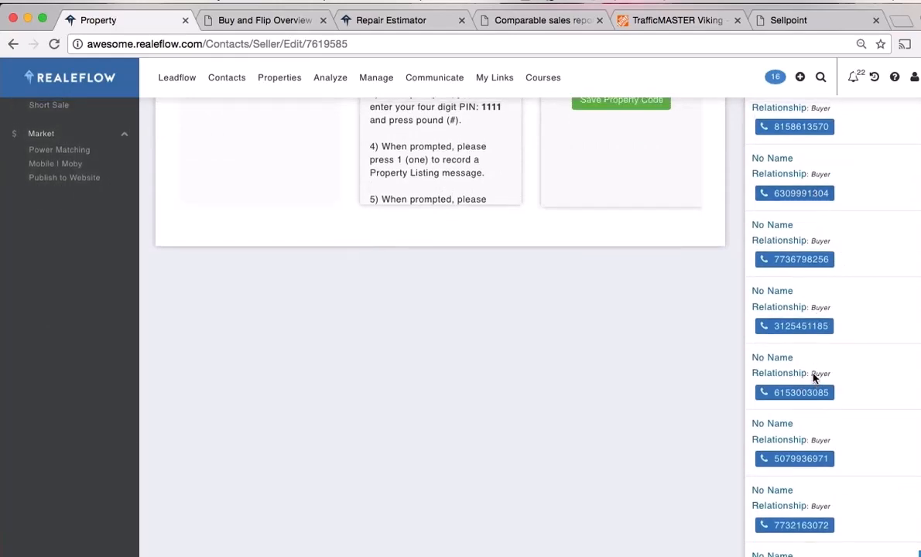
pyautogui.scroll(5, 778, 356)
pyautogui.click(775, 152)
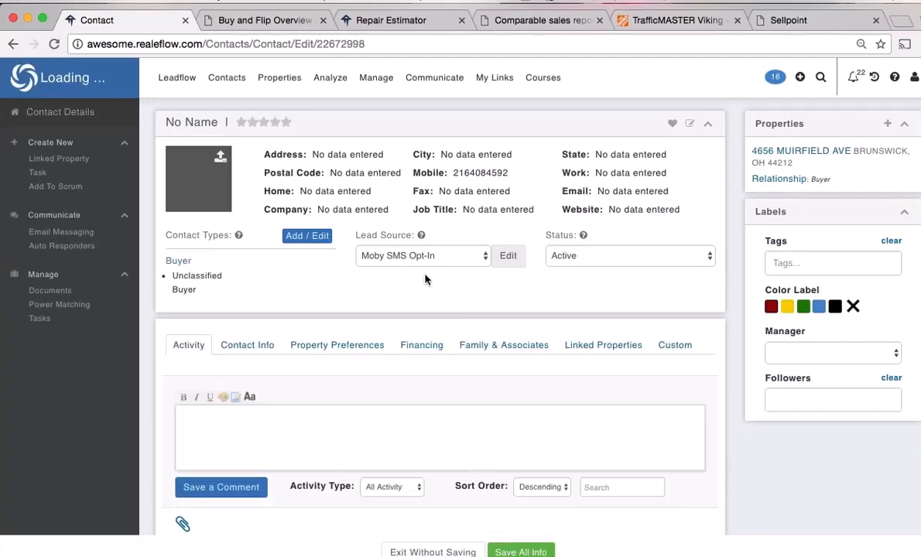
pyautogui.scroll(-5, 442, 294)
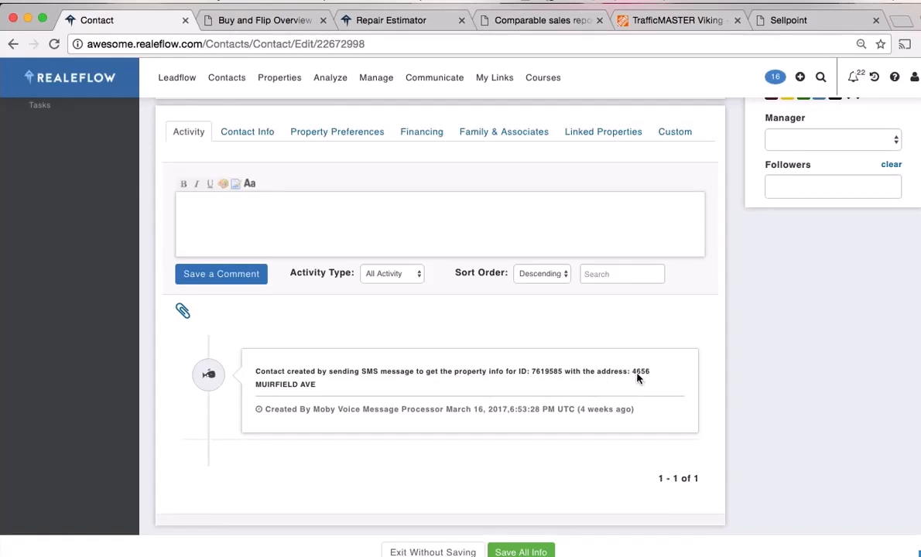
pyautogui.scroll(1, 637, 382)
pyautogui.scroll(5, 637, 381)
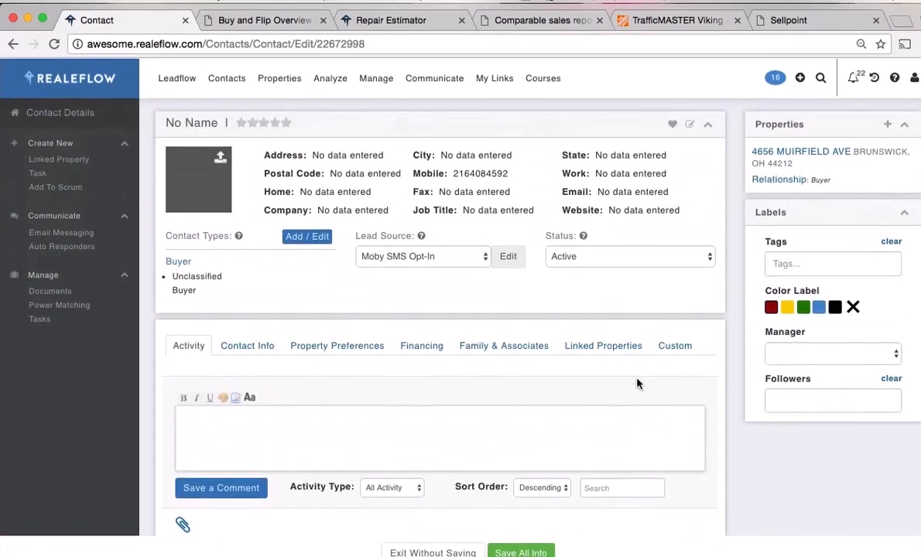
pyautogui.click(802, 153)
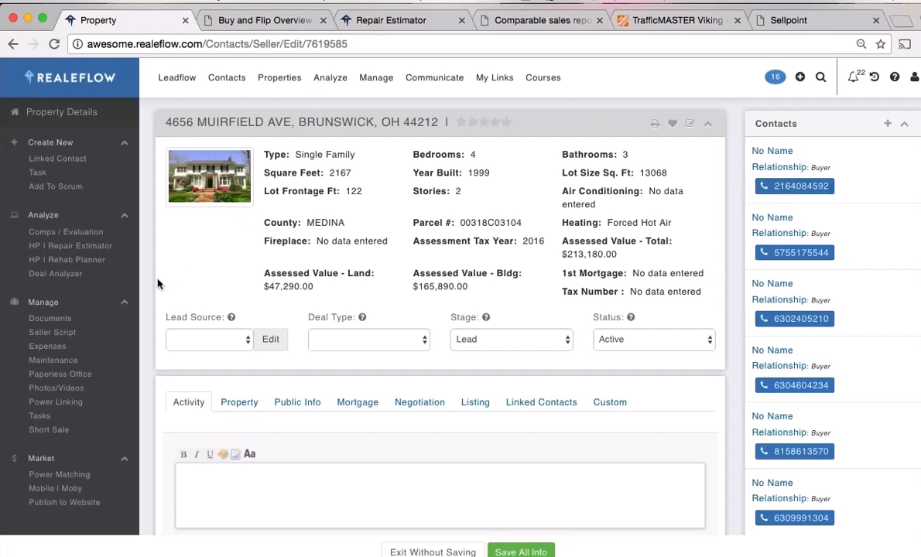
# Check the Mobile | Moby voice listing settings, then go back to the Property Pipeline dashboard
pyautogui.scroll(-2, 128, 341)
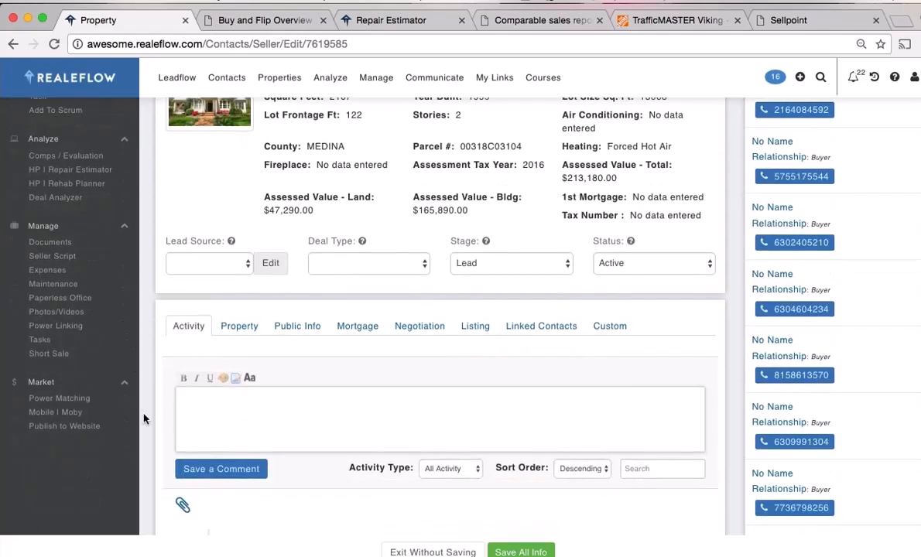
pyautogui.click(68, 419)
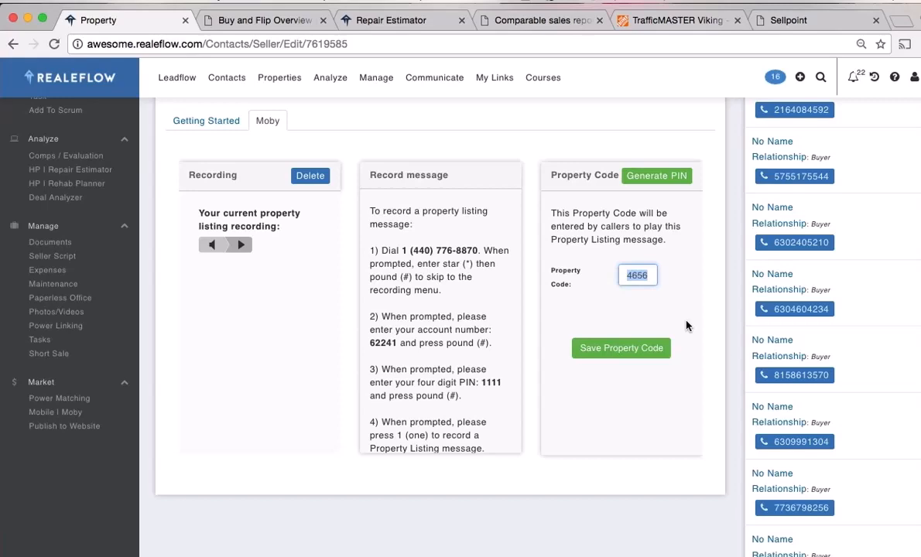
pyautogui.scroll(3, 686, 325)
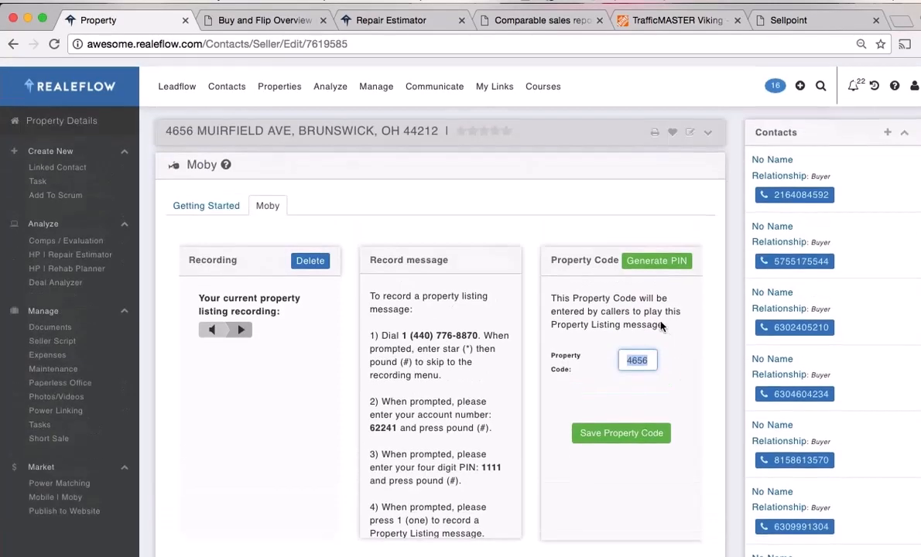
pyautogui.click(77, 82)
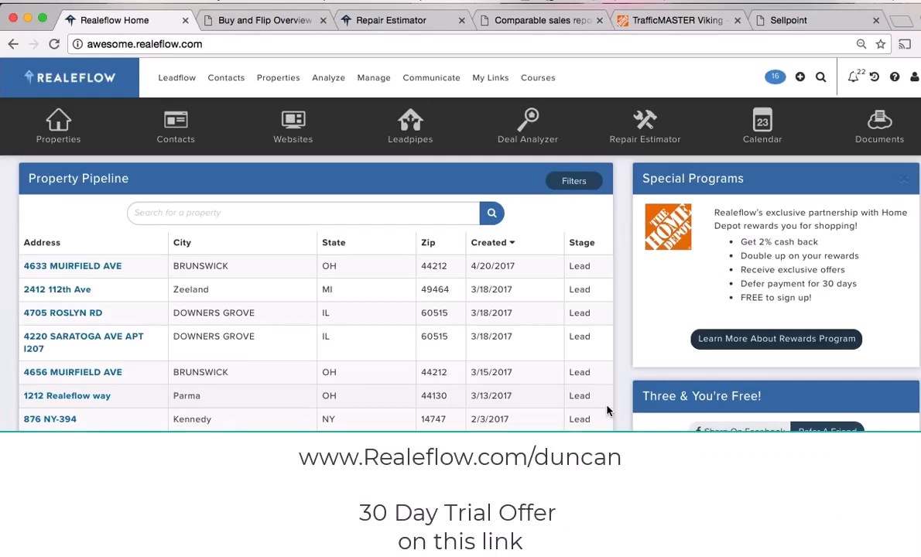
# Show the Help menu with Chat Online, Knowledgebase and Submit a Support Request options
pyautogui.scroll(-4, 577, 379)
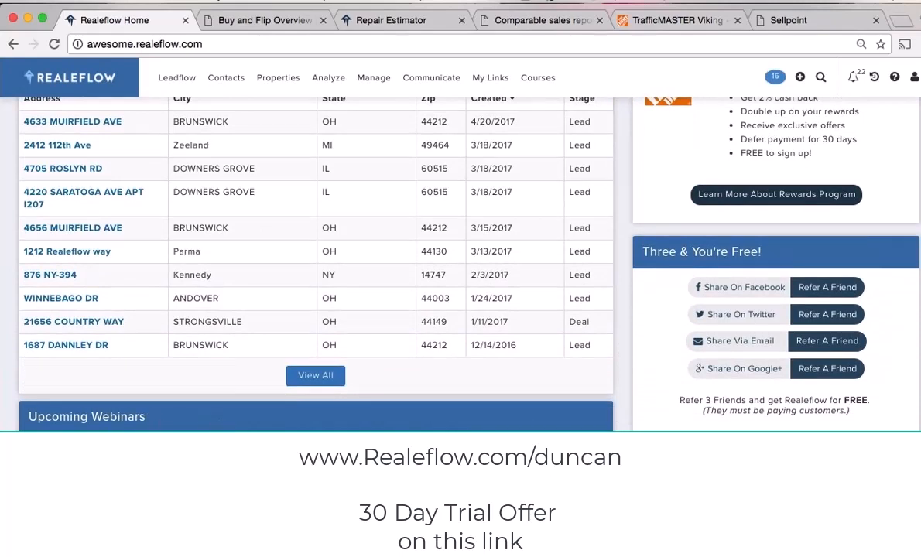
pyautogui.scroll(4, 460, 248)
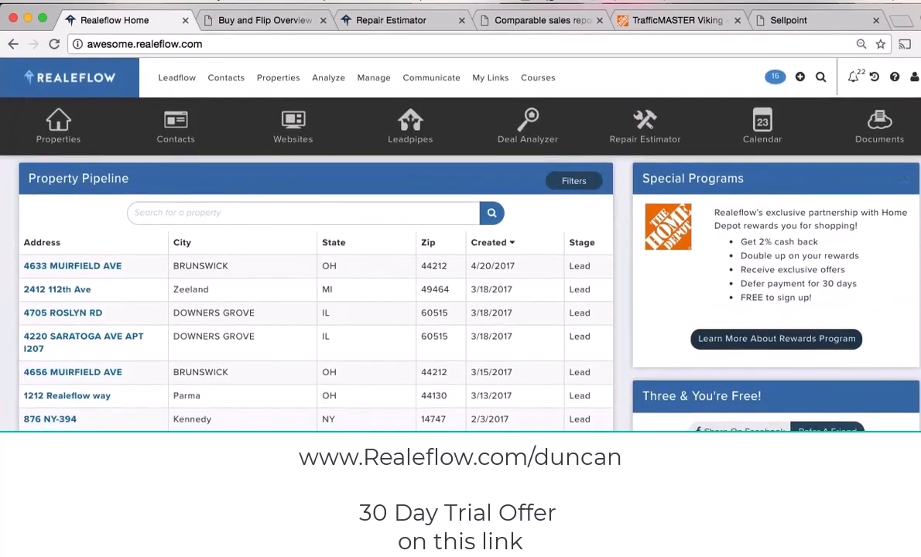
pyautogui.click(895, 77)
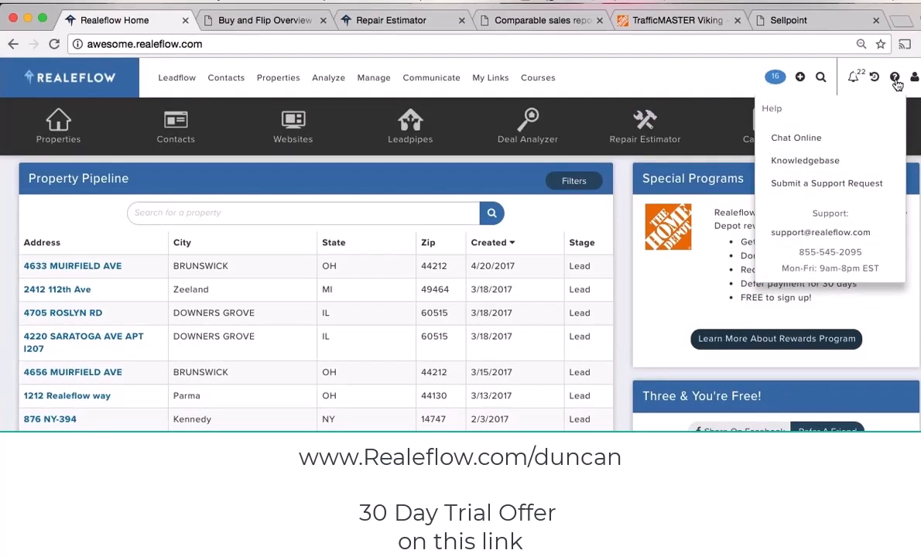